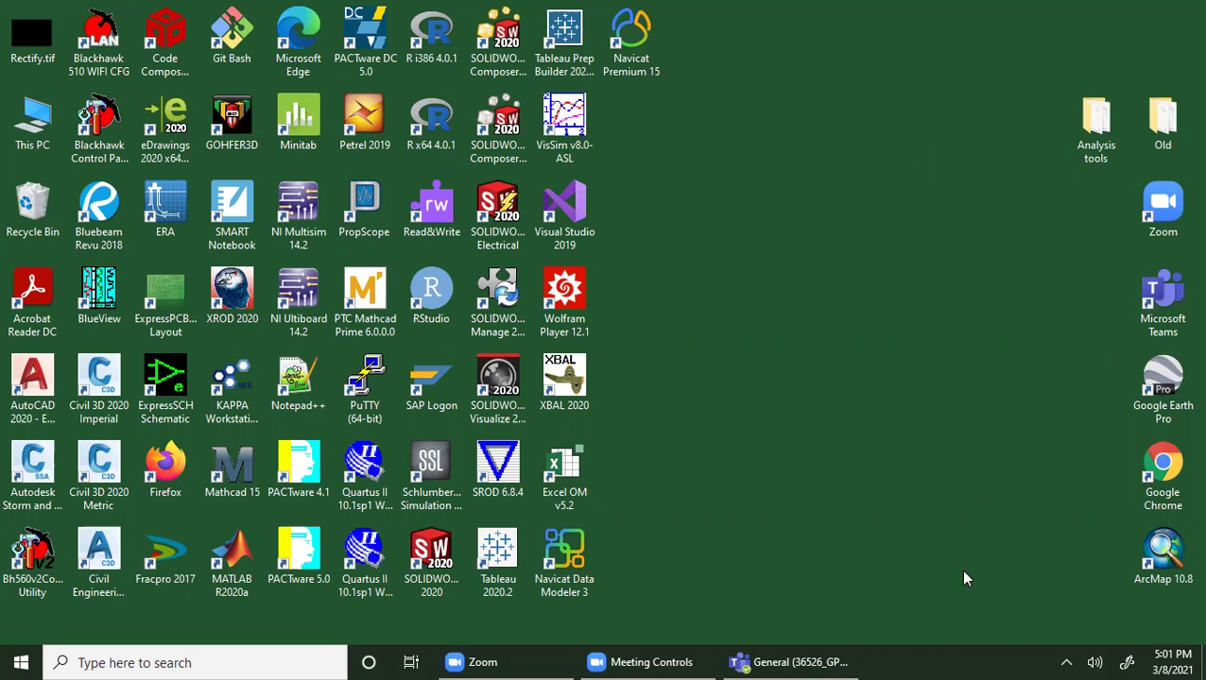
- Check the files in the desktop's Analysis tools folder and start ArcMap with an empty map
double_click(1092, 128)
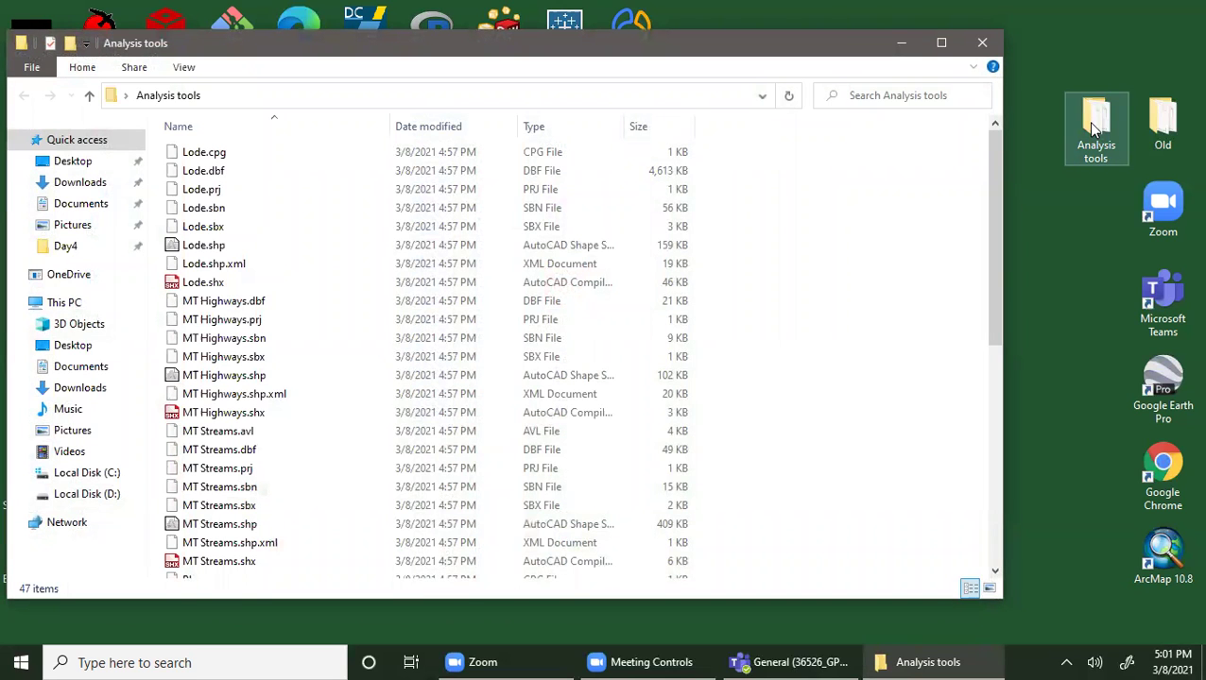
click(986, 38)
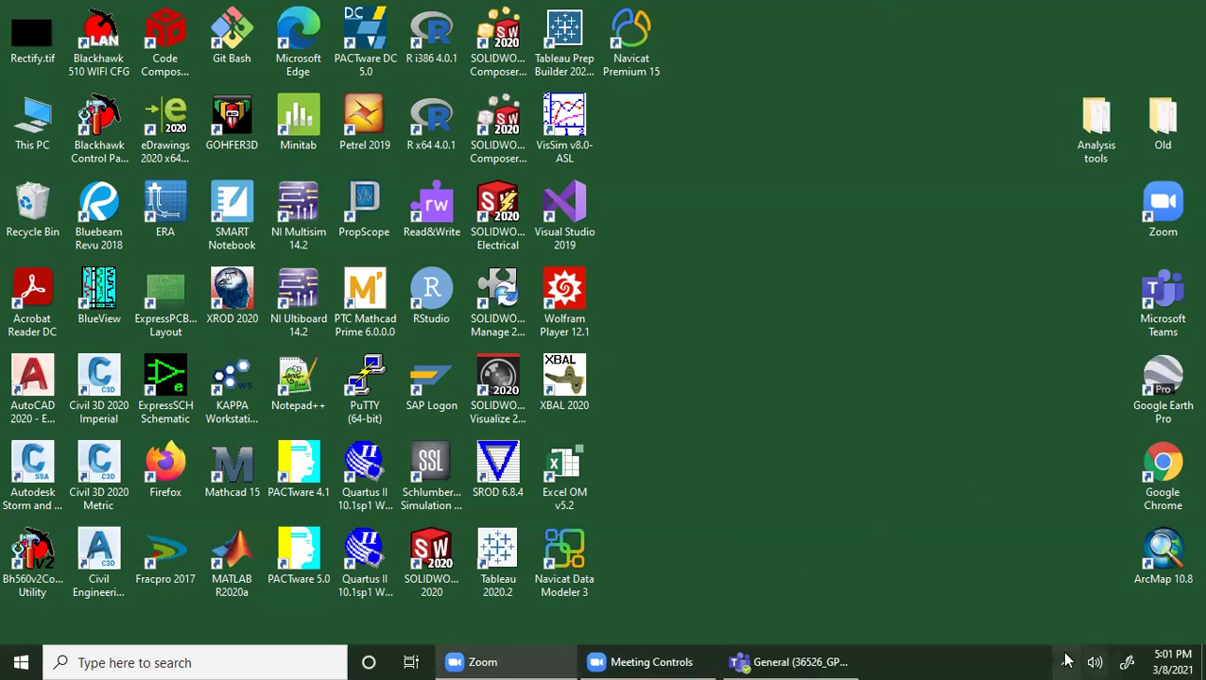
double_click(1162, 553)
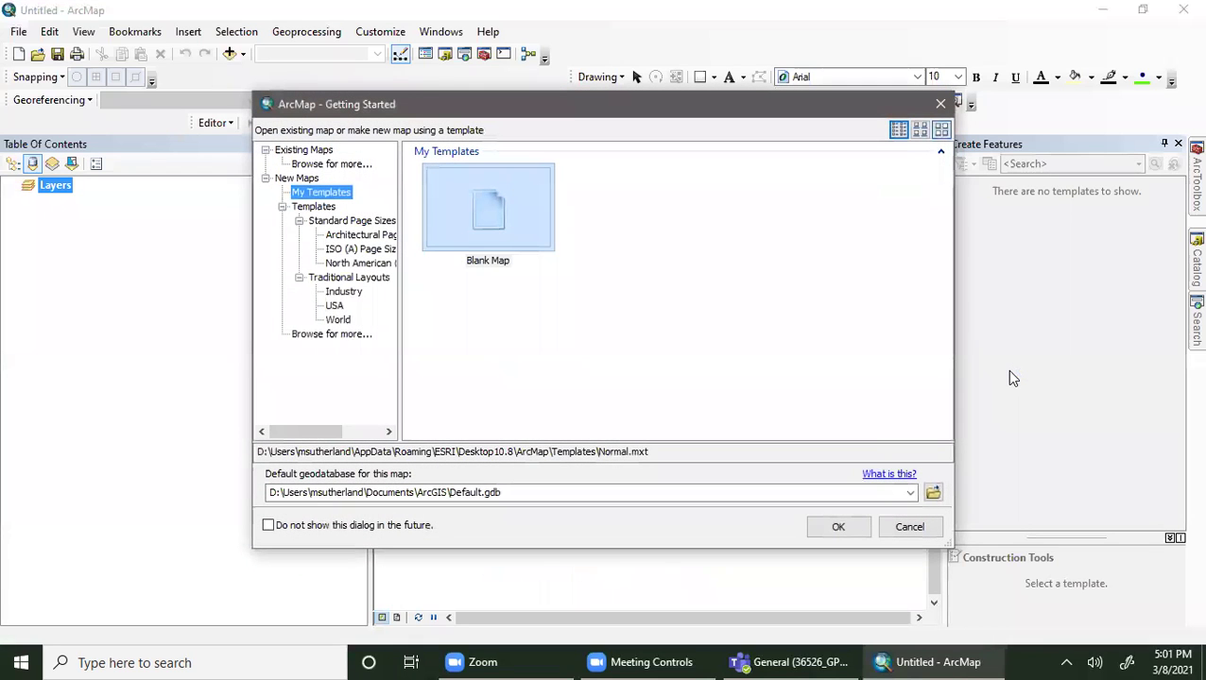
click(939, 105)
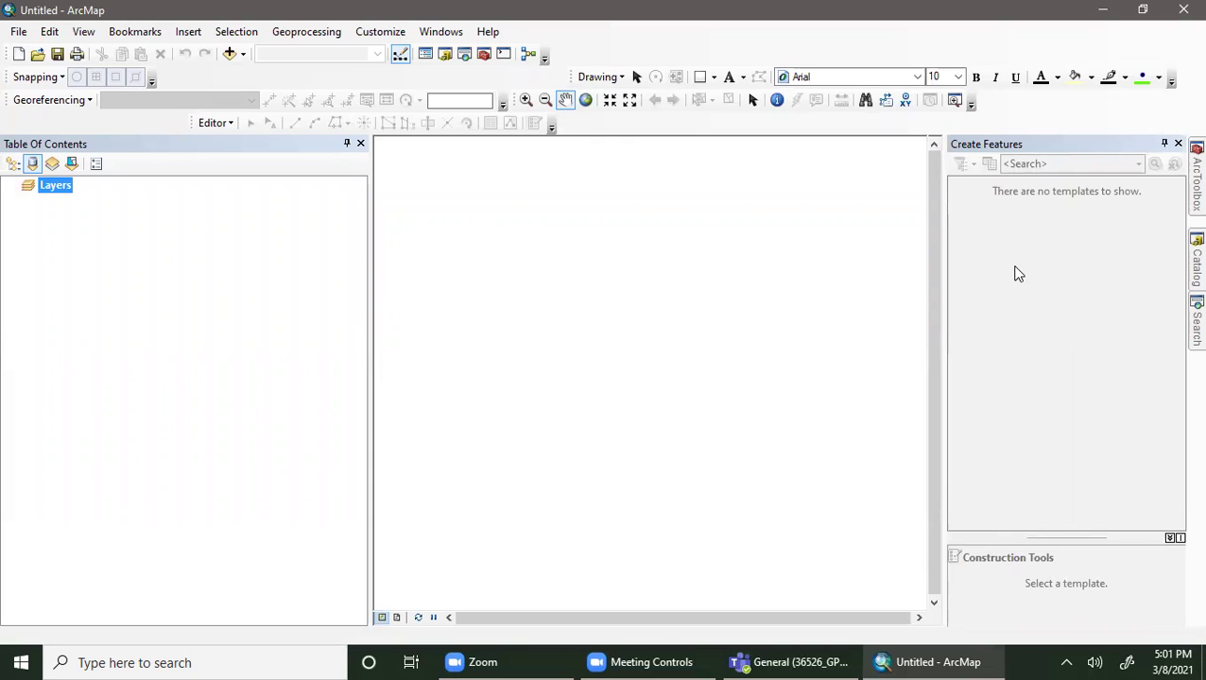
- Add the Lode, MT Highways and MT Streams shapefiles from the Desktop connection's Analysis tools folder to the map
click(1192, 268)
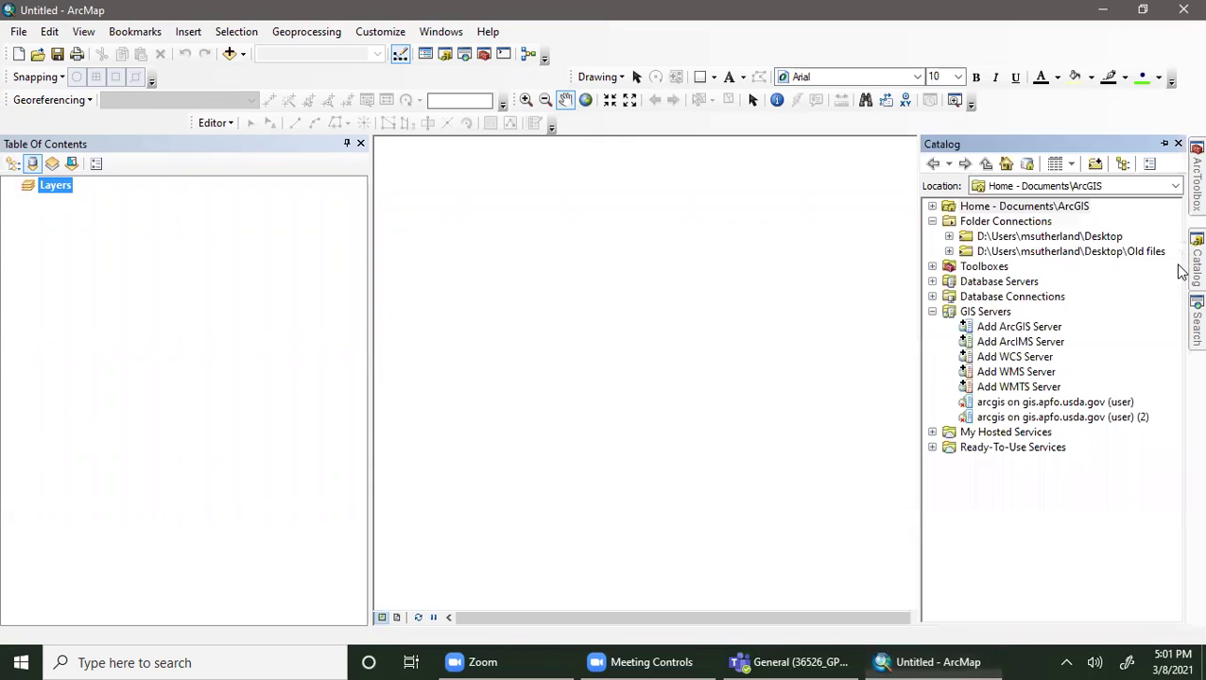
click(950, 236)
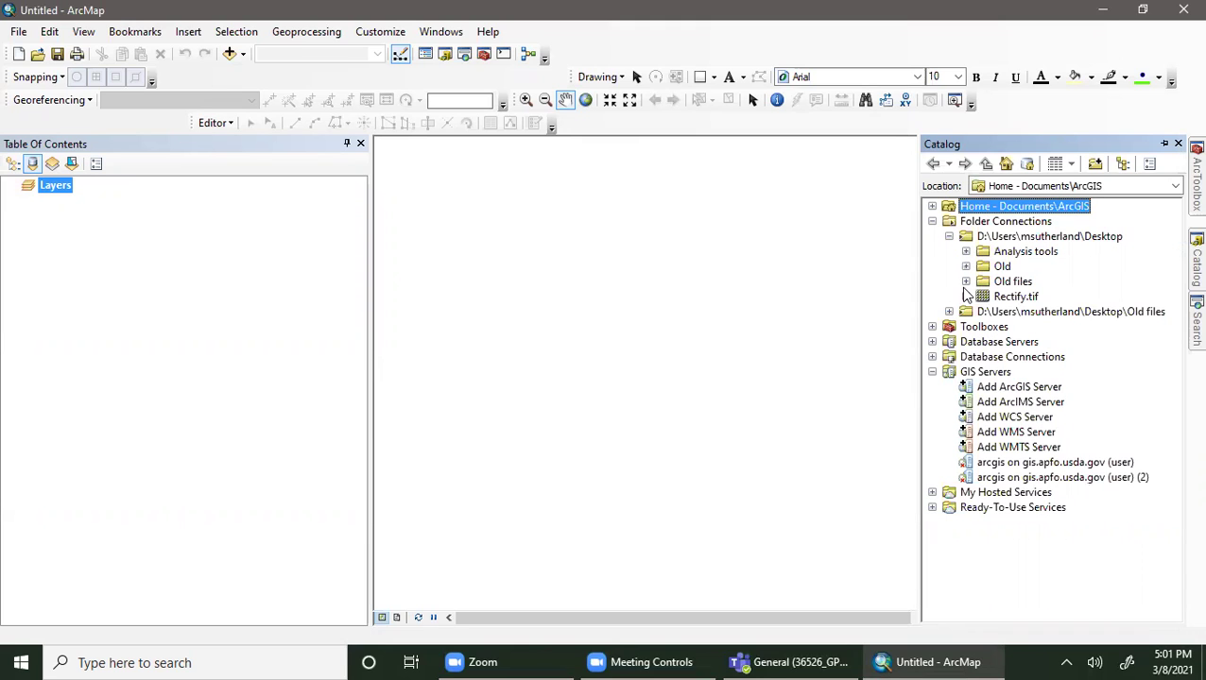
click(965, 251)
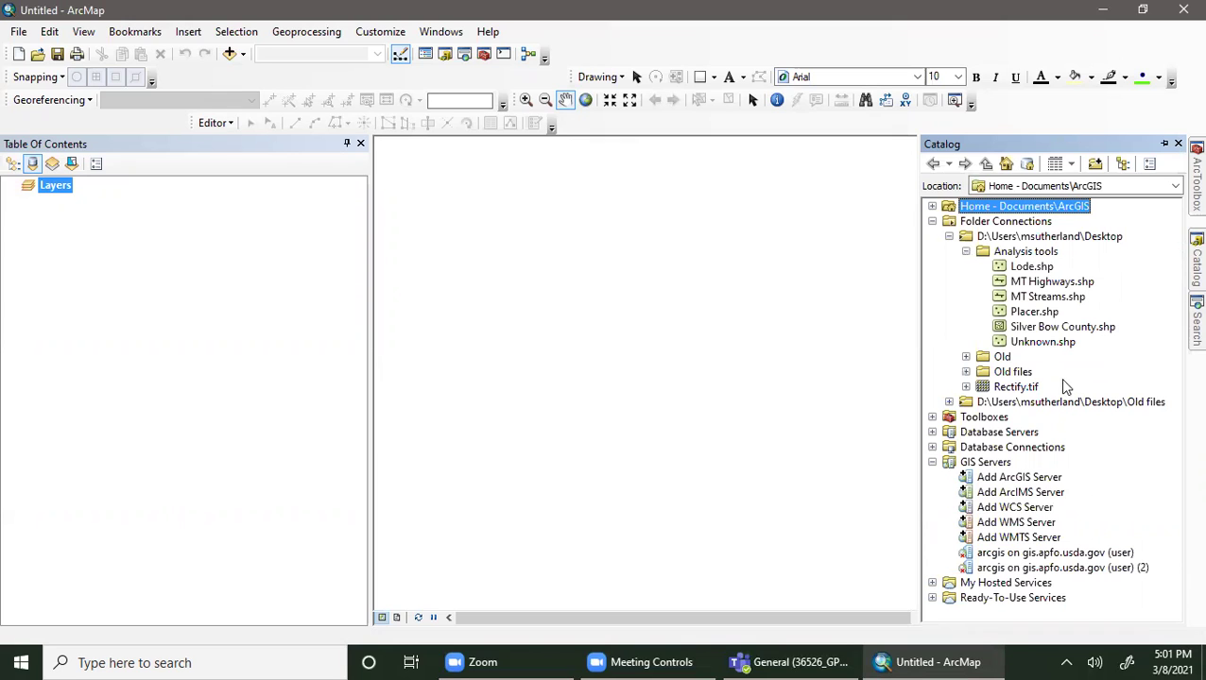
drag(1044, 267, 472, 274)
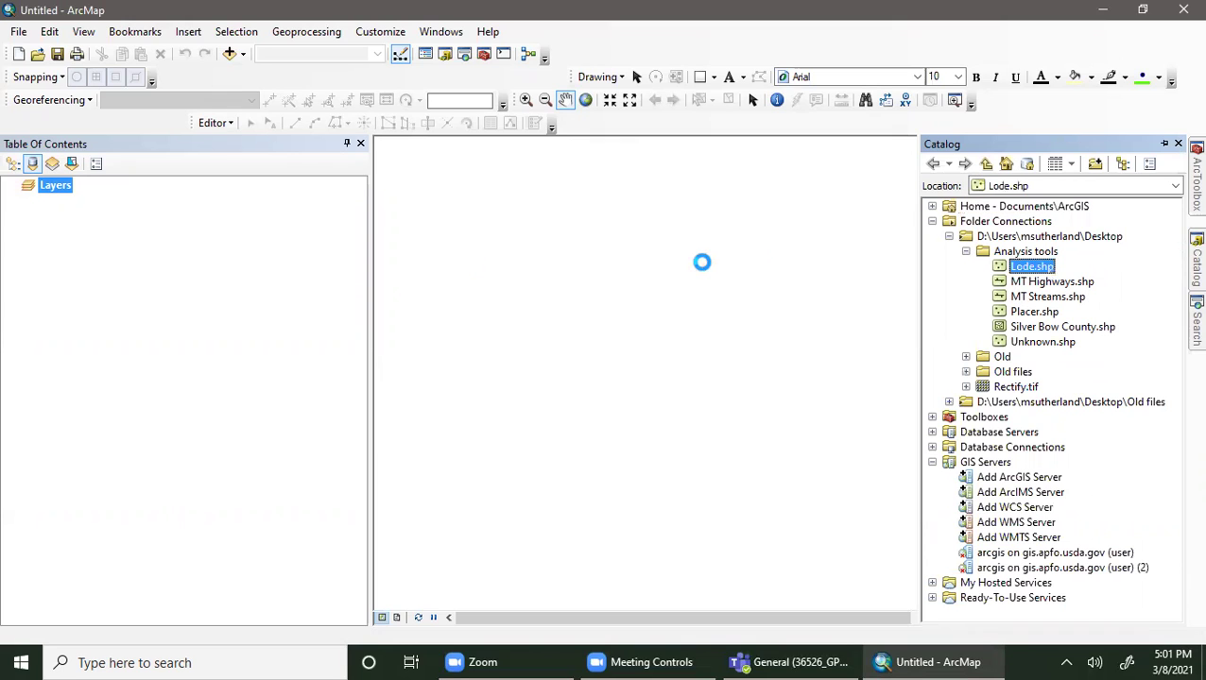
drag(1086, 284, 274, 314)
drag(1054, 301, 257, 295)
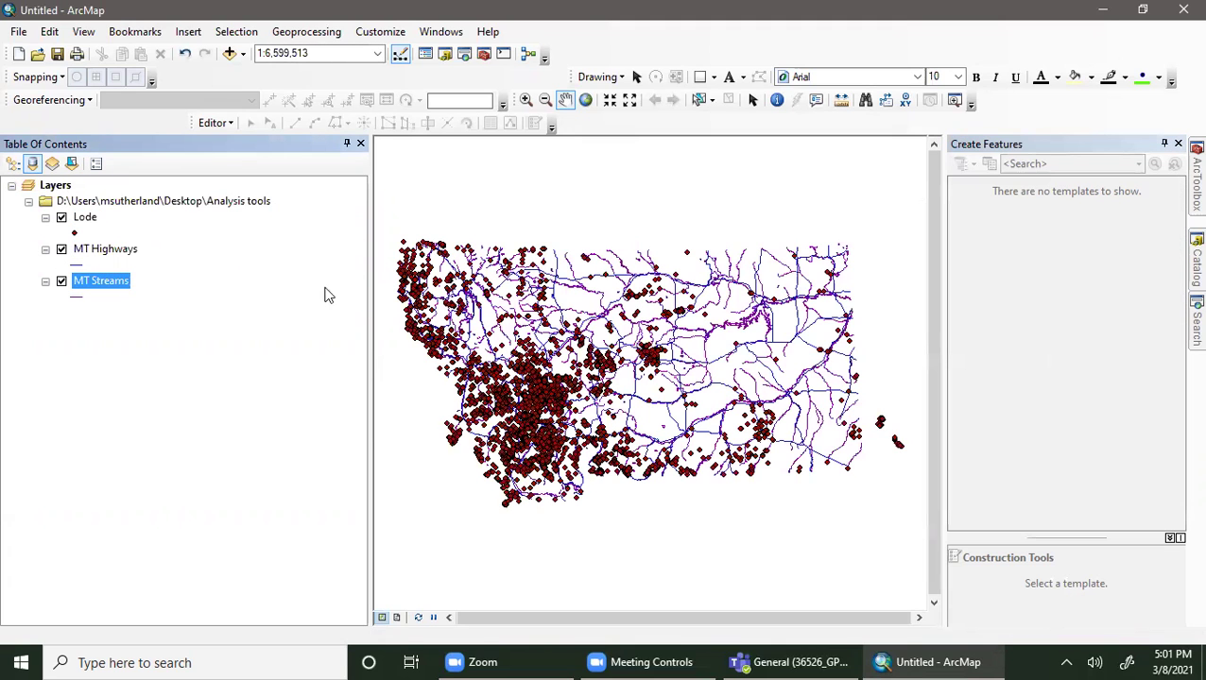
- Add the Placer, Silver Bow County and Unknown shapefiles from the Analysis tools folder to the map
click(1195, 264)
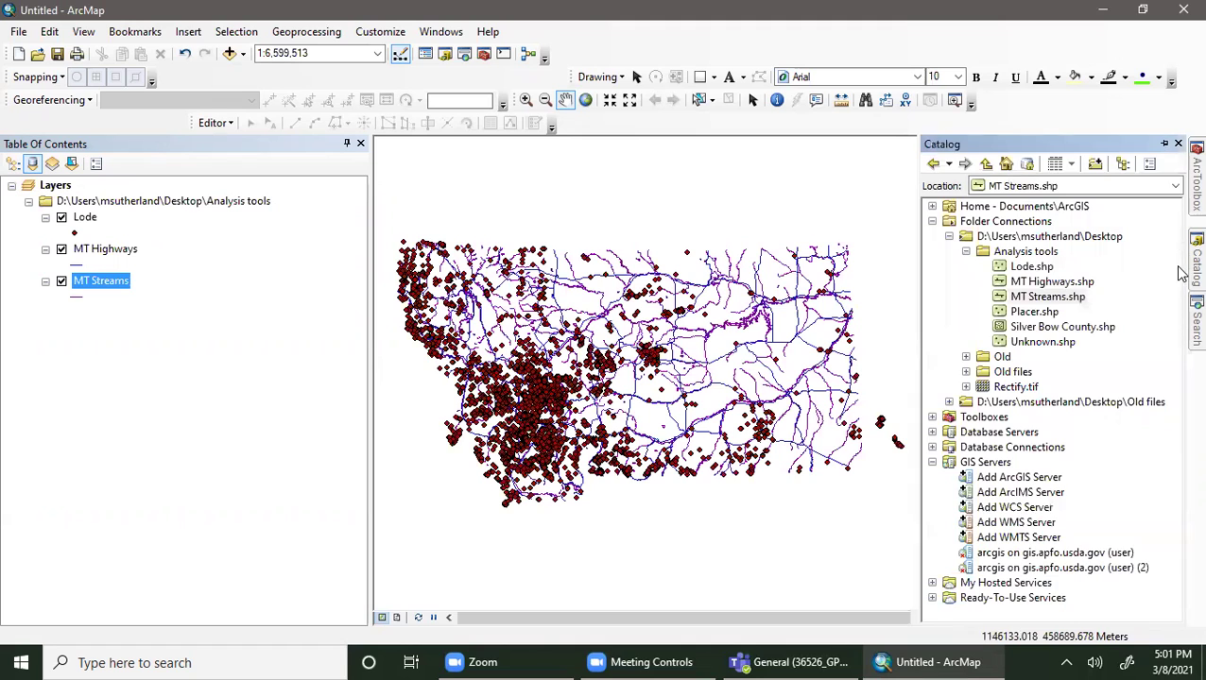
drag(1034, 312, 127, 254)
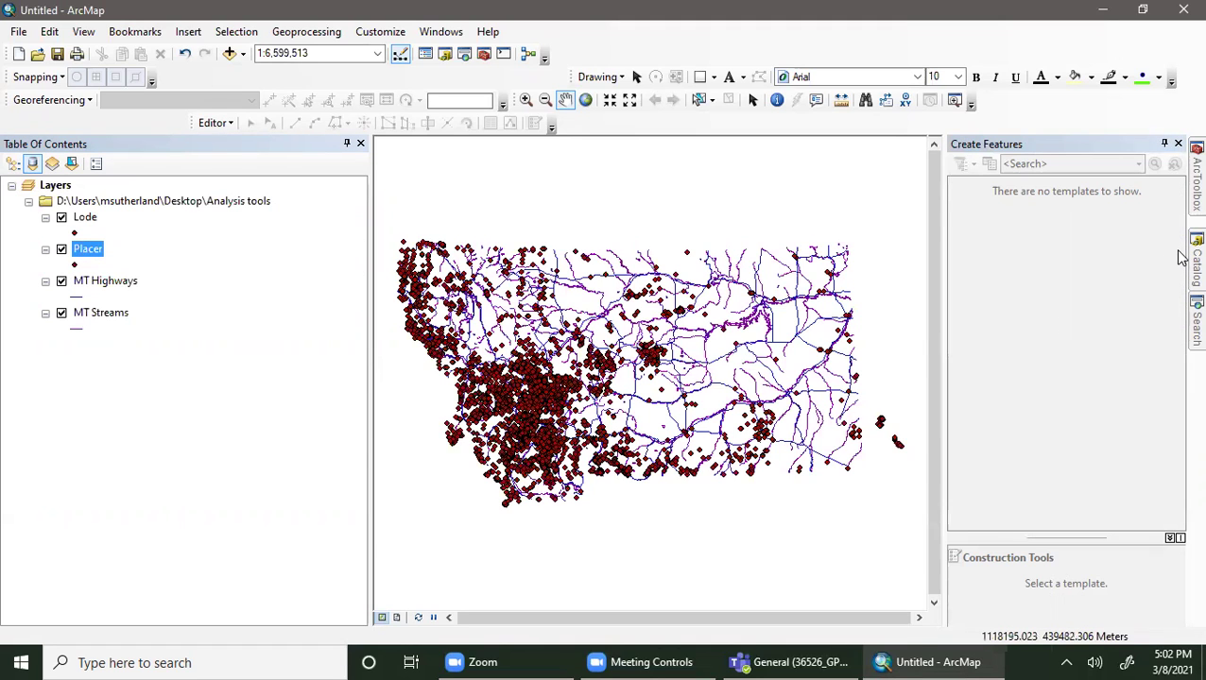
click(1195, 260)
drag(1062, 327, 279, 378)
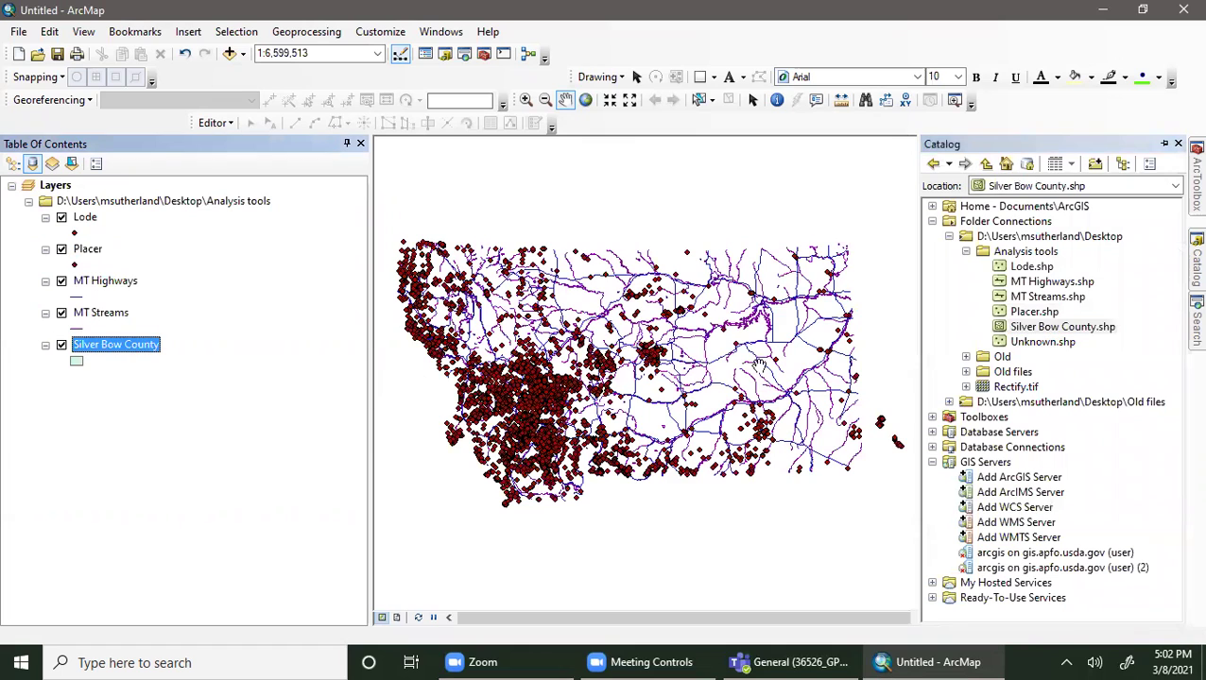
drag(1057, 343, 197, 270)
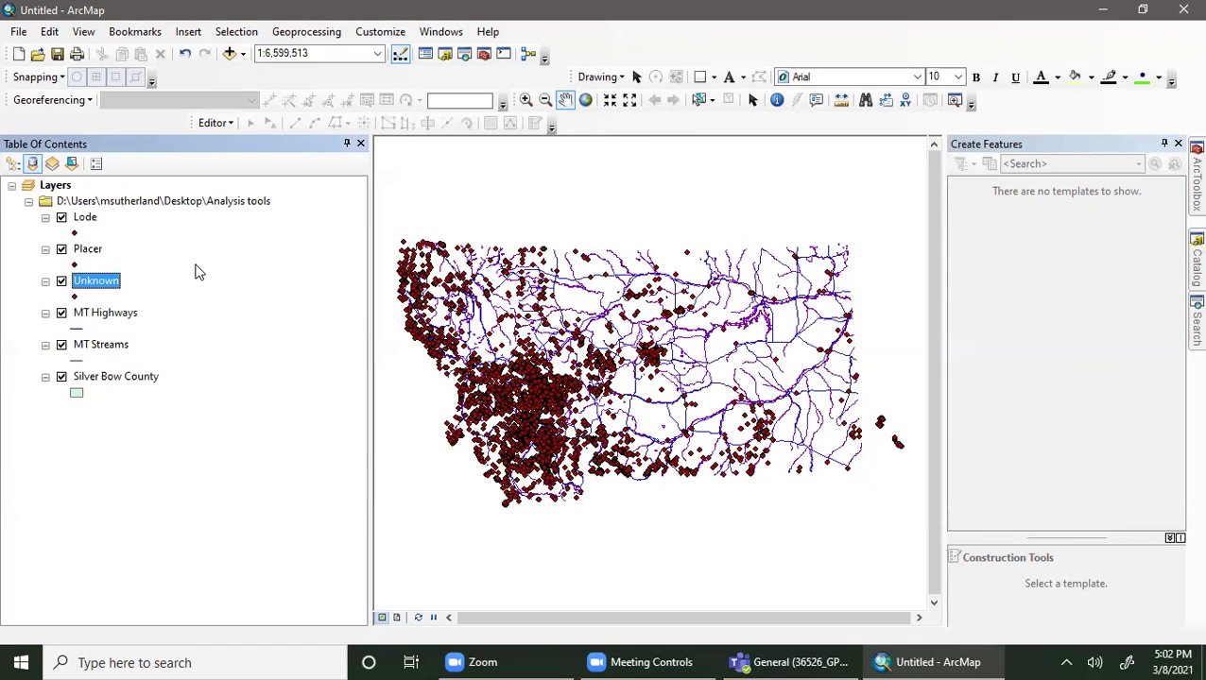
- Turn off the visibility of the Unknown, Placer and Lode point layers
click(61, 280)
ctrl+click(68, 255)
click(62, 249)
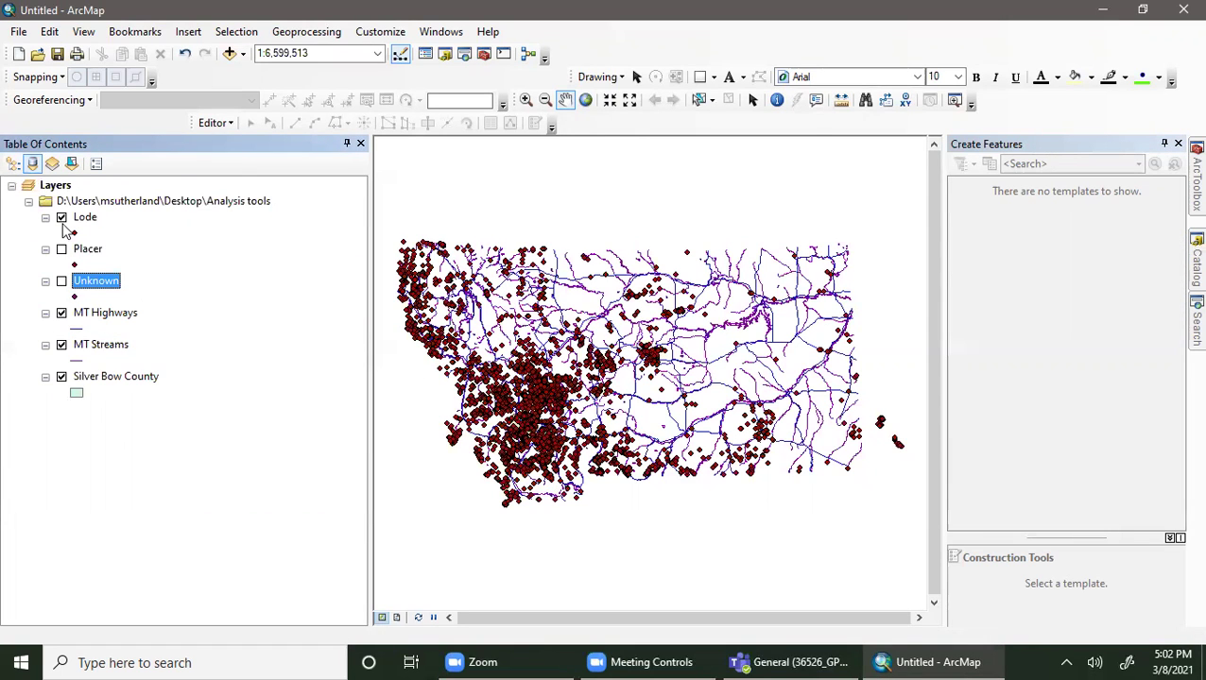
click(61, 217)
- Symbolize the Silver Bow County layer with the Hollow symbol and an outline width of 2
click(80, 397)
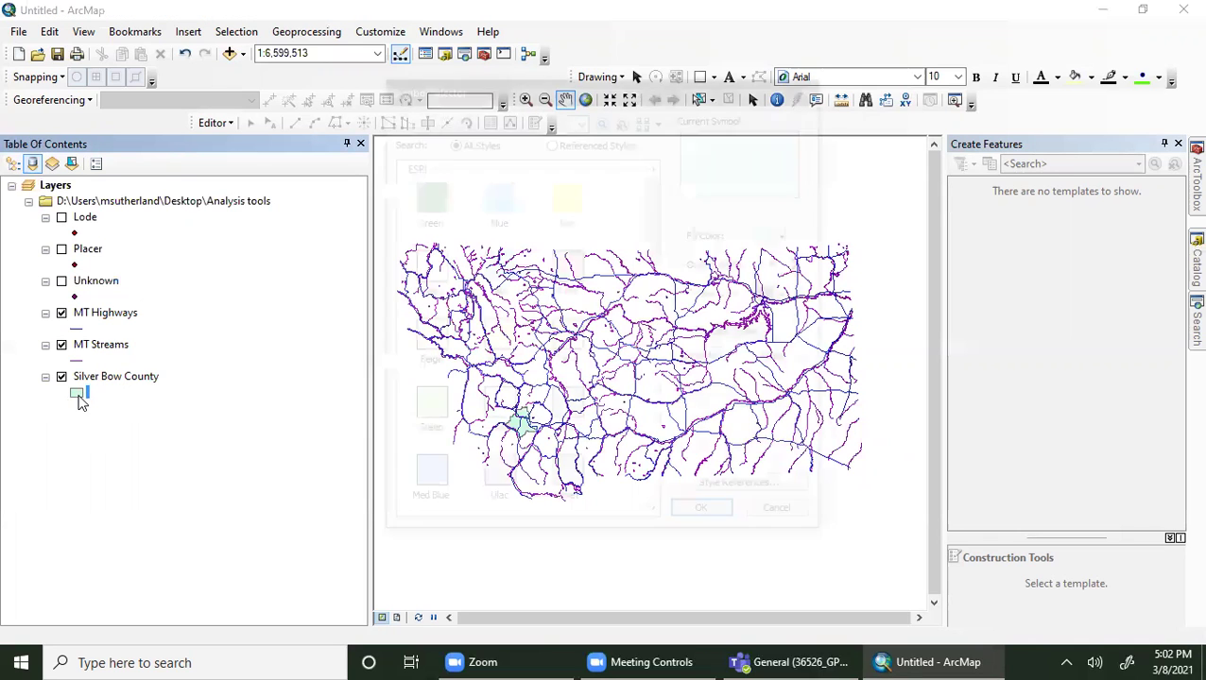
click(427, 267)
click(804, 268)
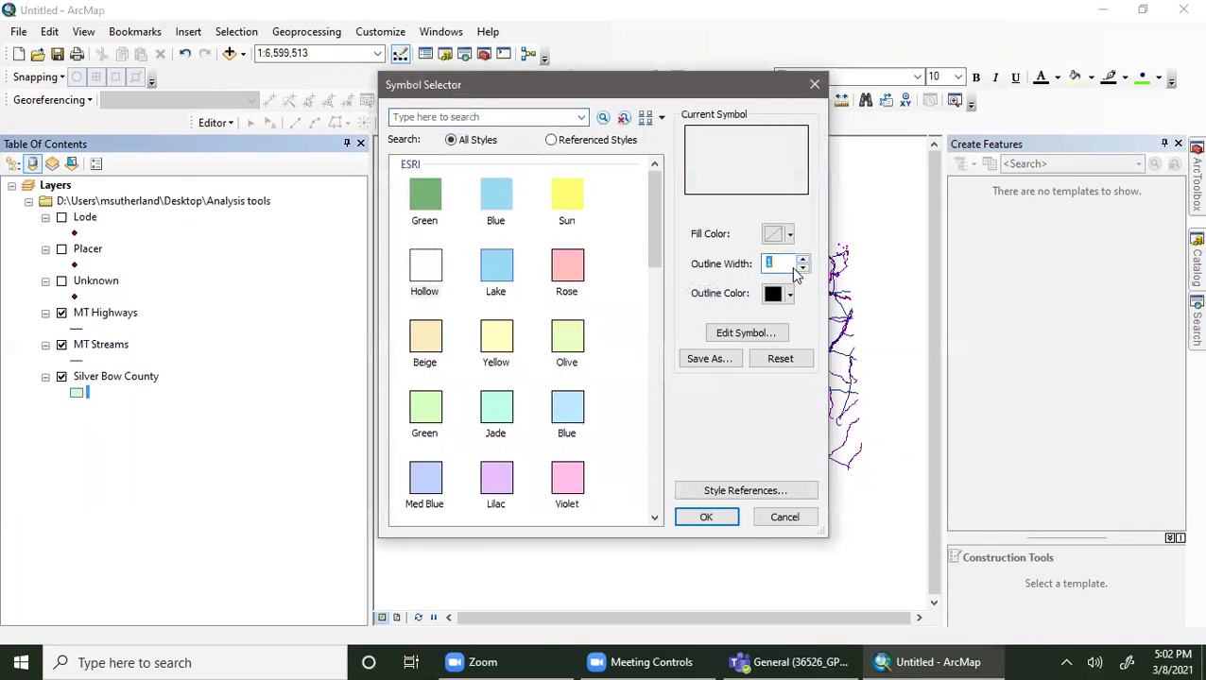
click(802, 259)
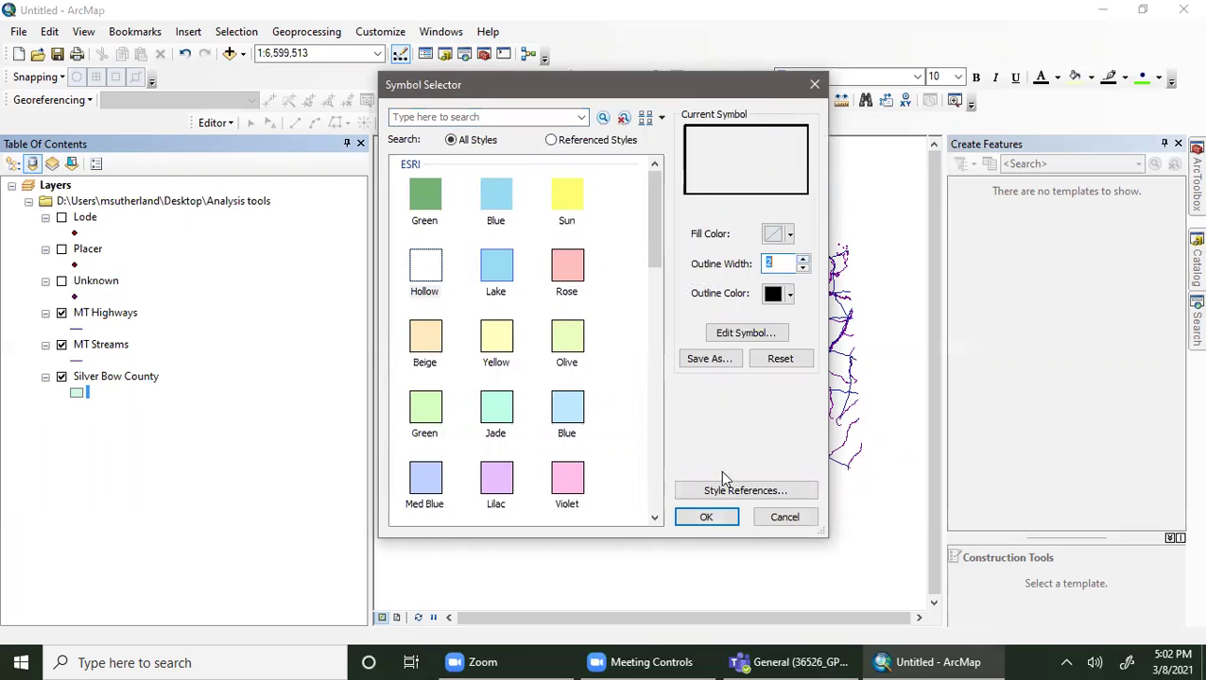
click(706, 517)
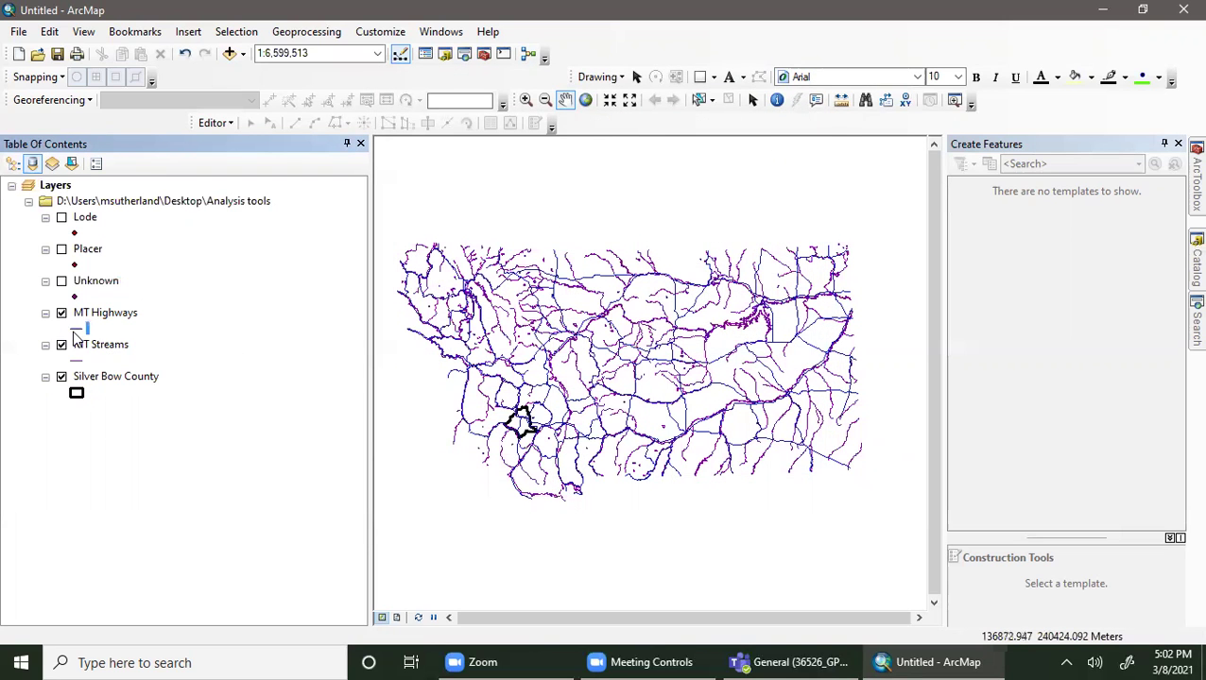
- Symbolize the MT Highways layer with the Highway Ramp line style
click(75, 328)
click(505, 221)
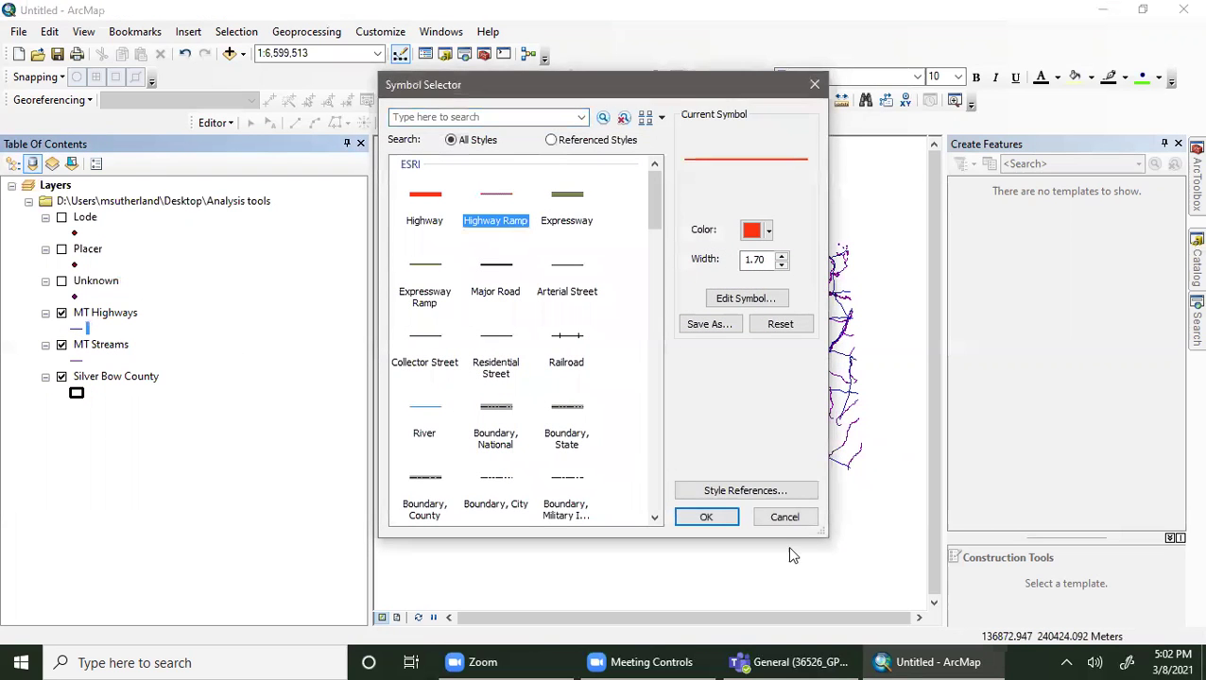
click(706, 517)
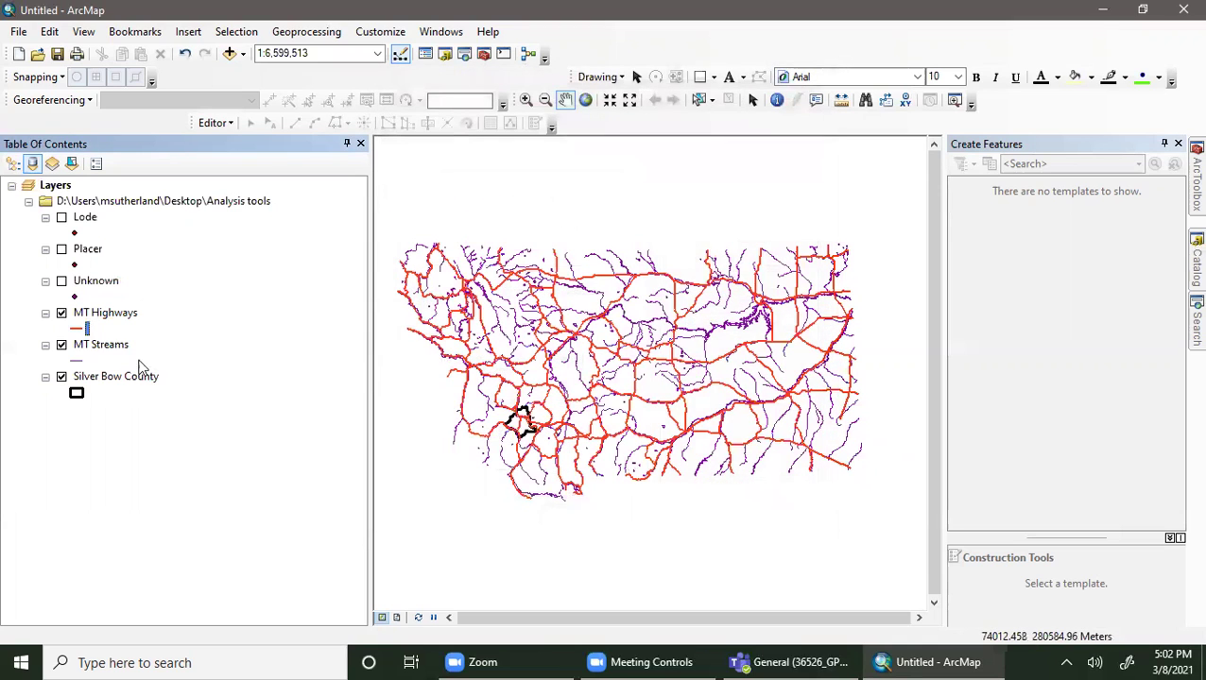
- Symbolize the MT Streams layer with the Major Road line style in blue
click(78, 361)
click(495, 279)
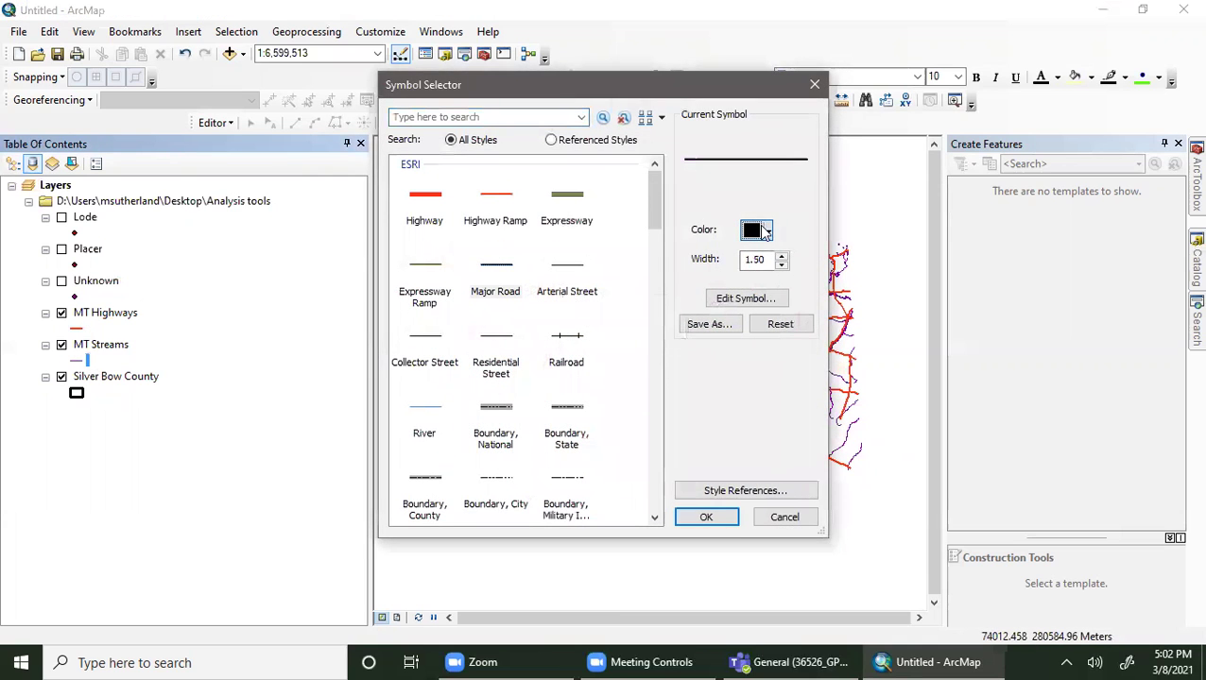
click(765, 230)
click(735, 310)
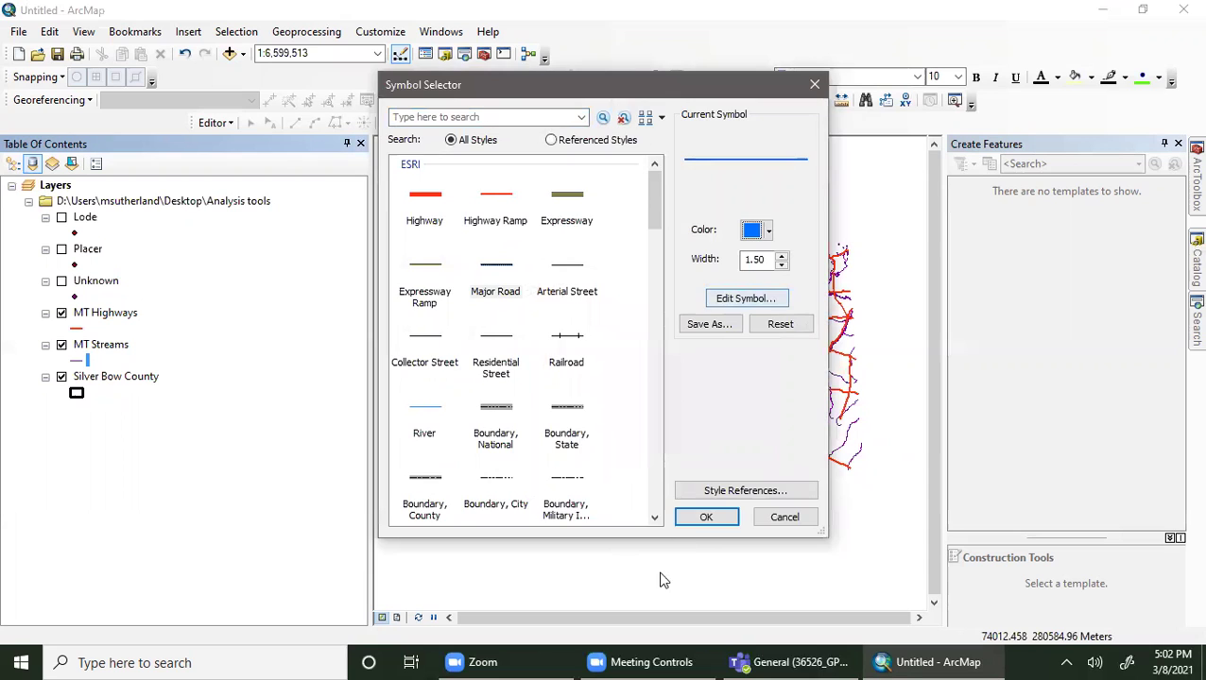
click(706, 517)
- Connect to the first arcgis on gis.apfo.usda.gov server and add USDA_CONUS_PRIME from its NAIP folder as the imagery layer
click(1195, 257)
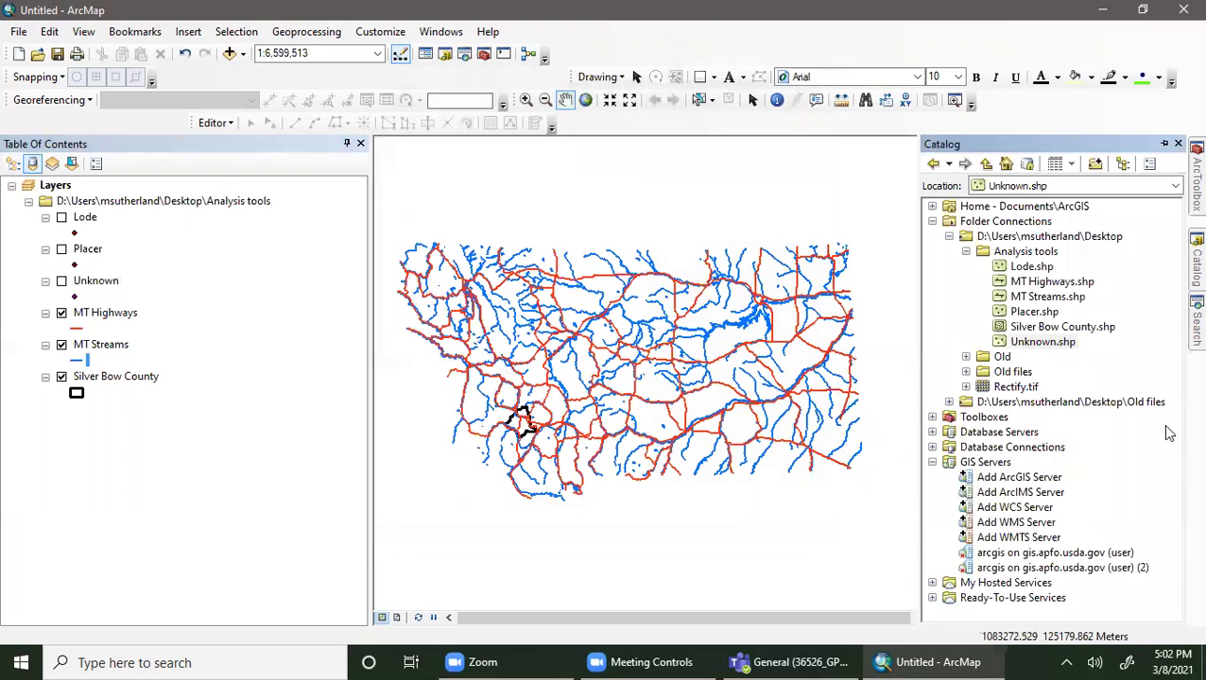
click(1067, 552)
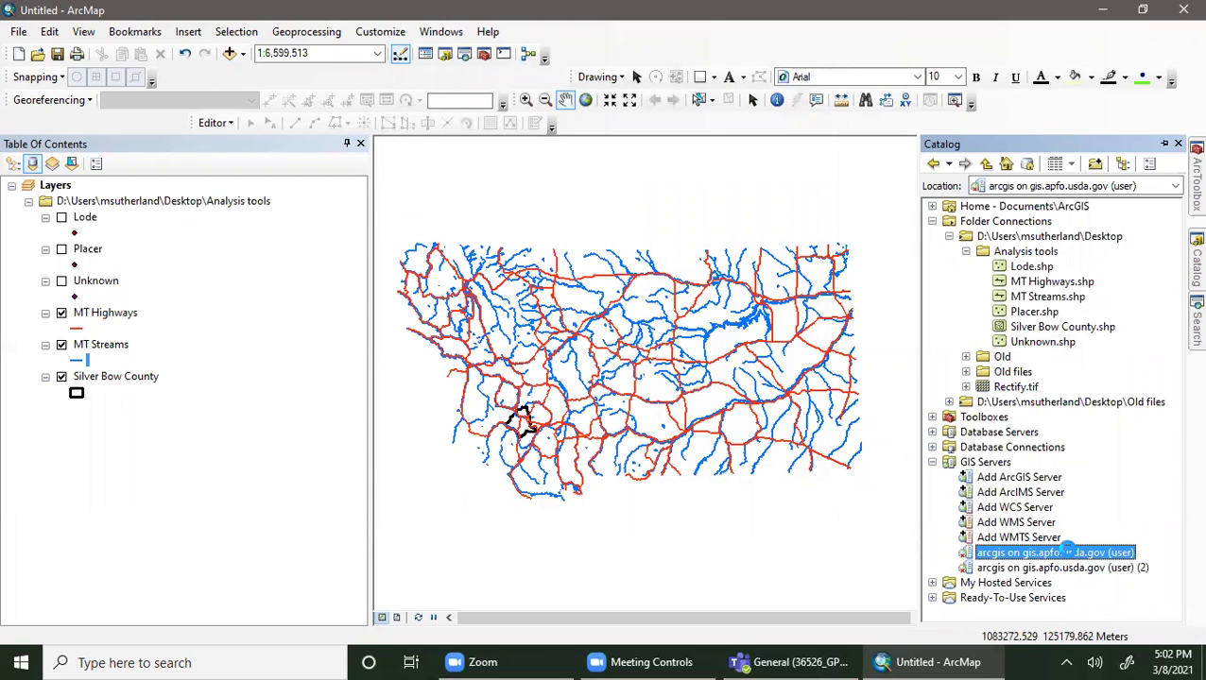
click(949, 552)
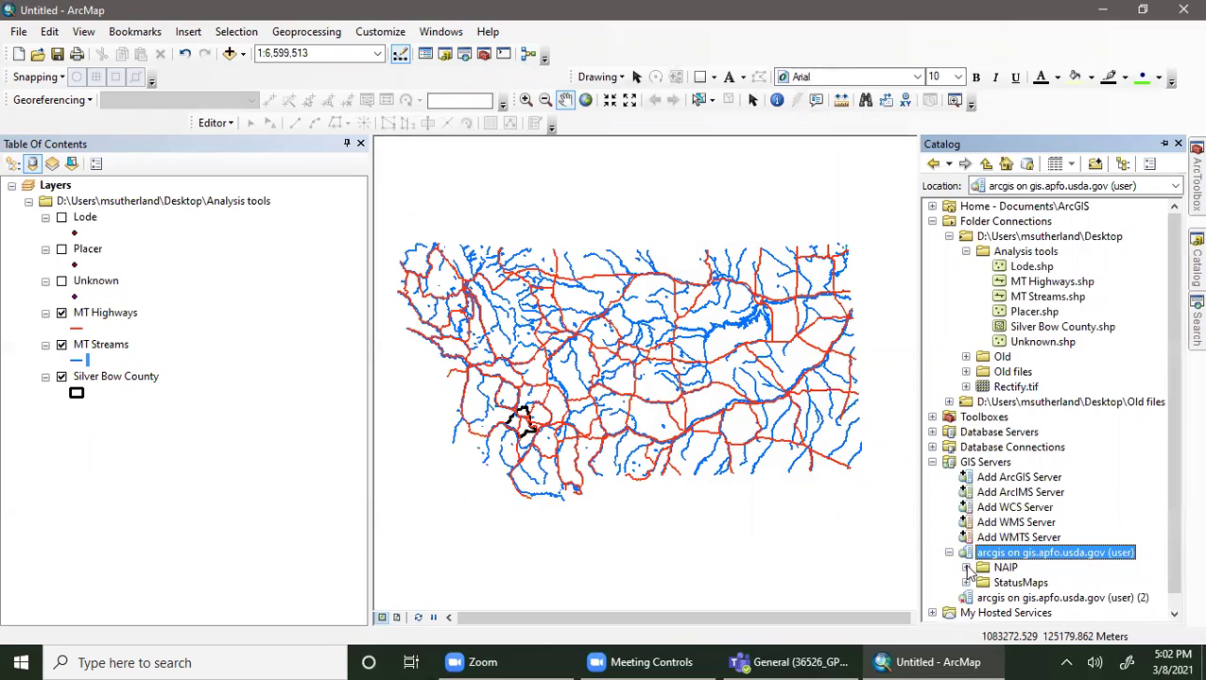
click(966, 568)
click(1053, 583)
drag(1049, 598, 248, 474)
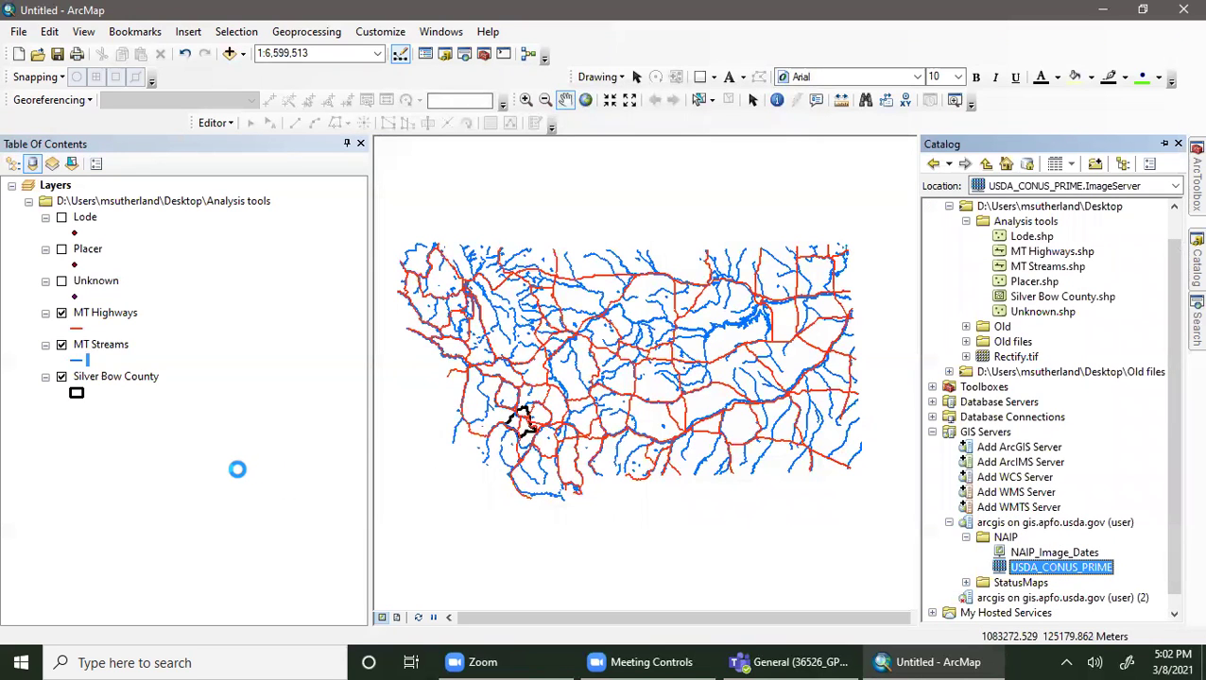
click(733, 480)
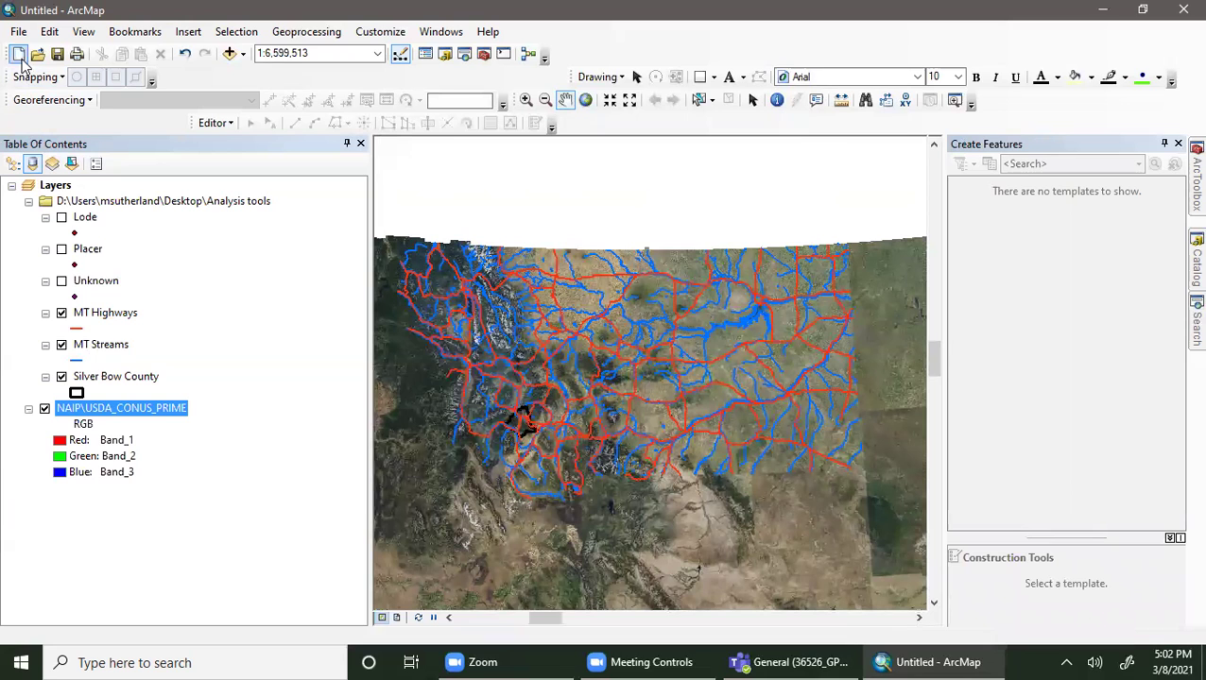
- Zoom in on Silver Bow County and the river bend south of it to compare the stream line with the imagery
click(527, 99)
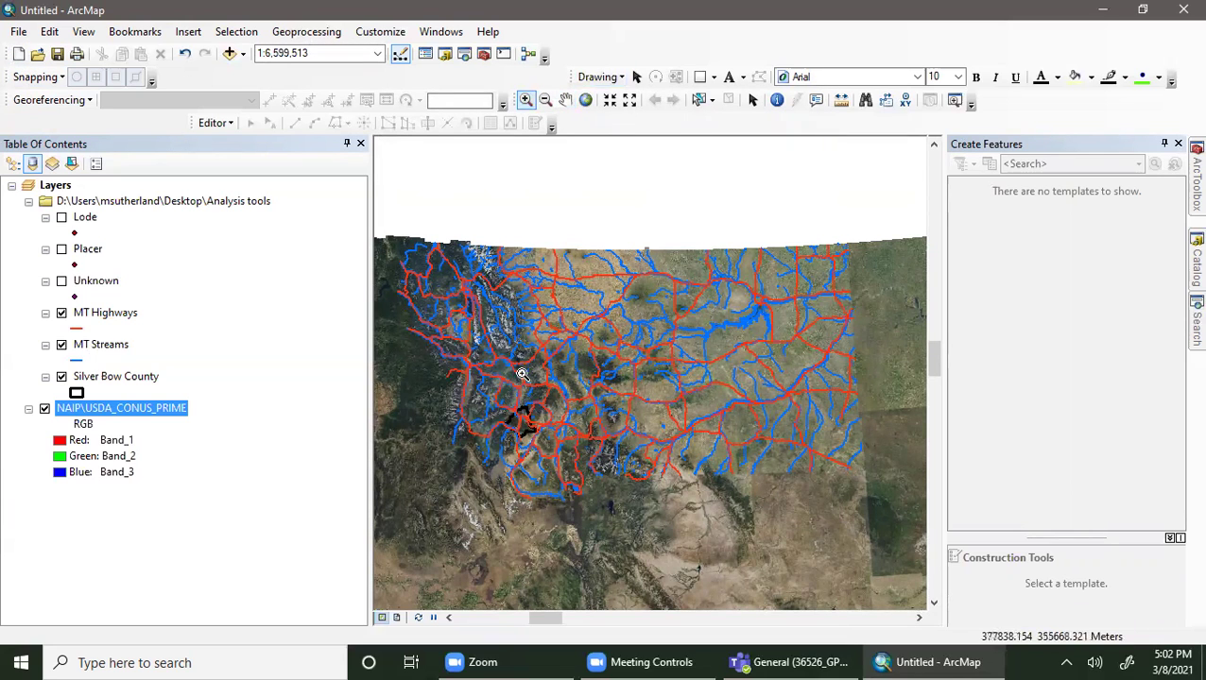
drag(475, 382, 576, 487)
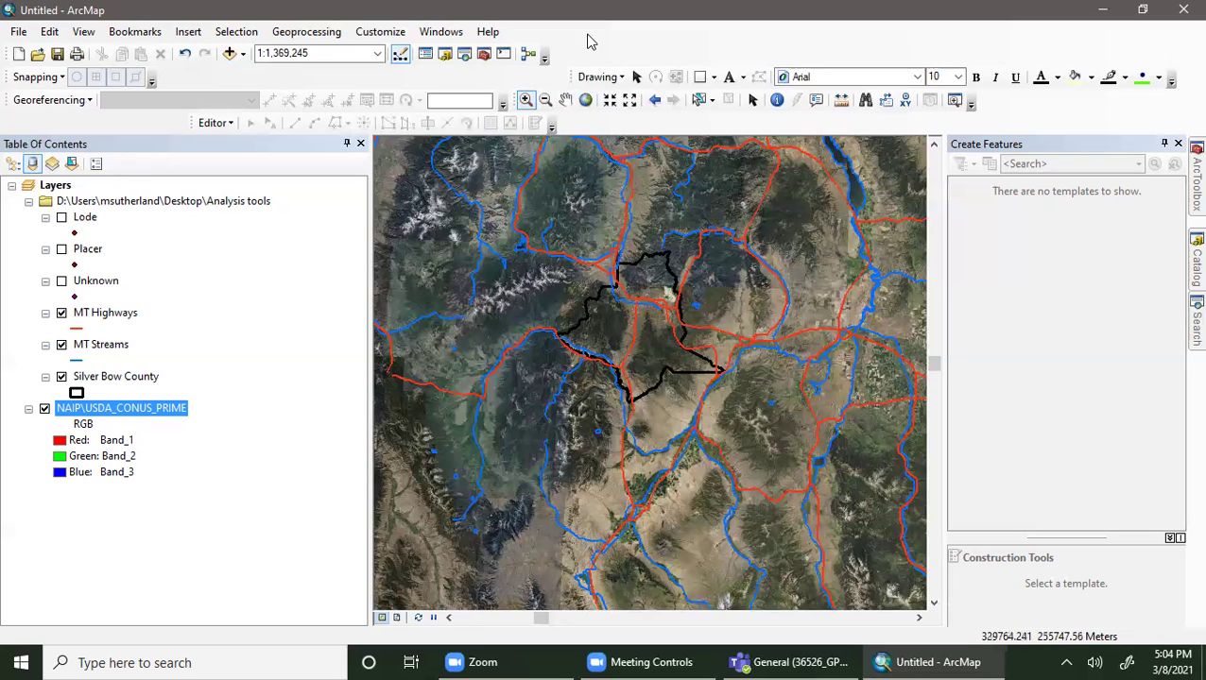
click(526, 100)
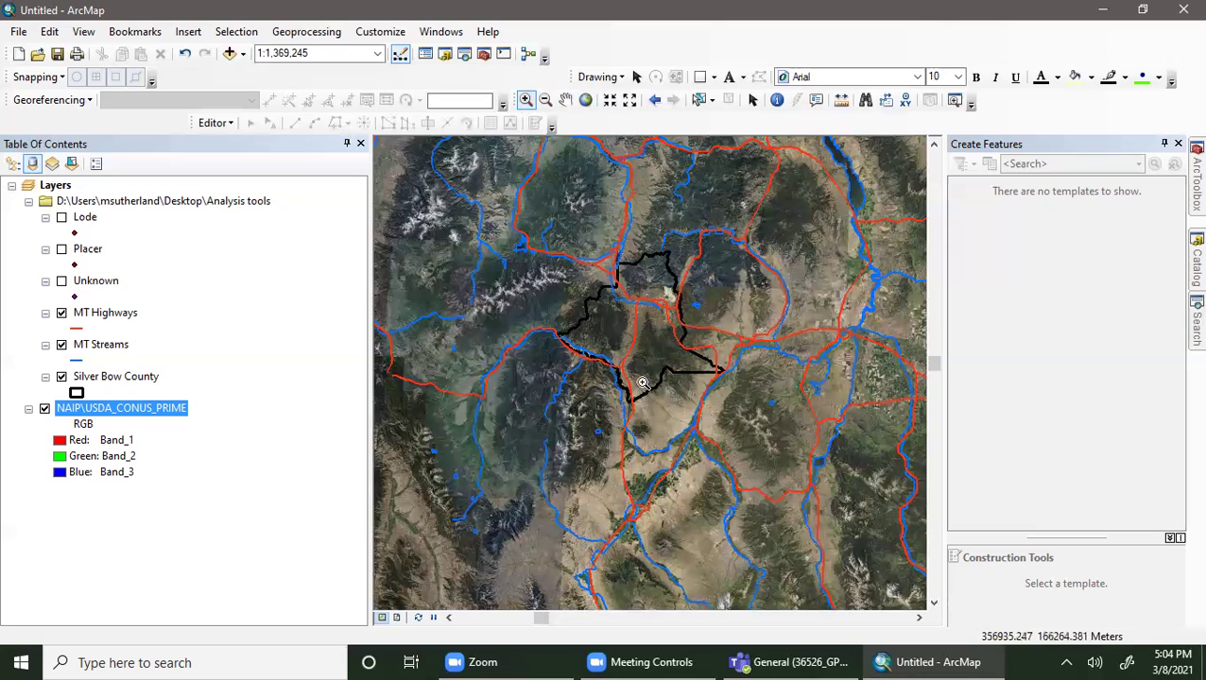
click(769, 508)
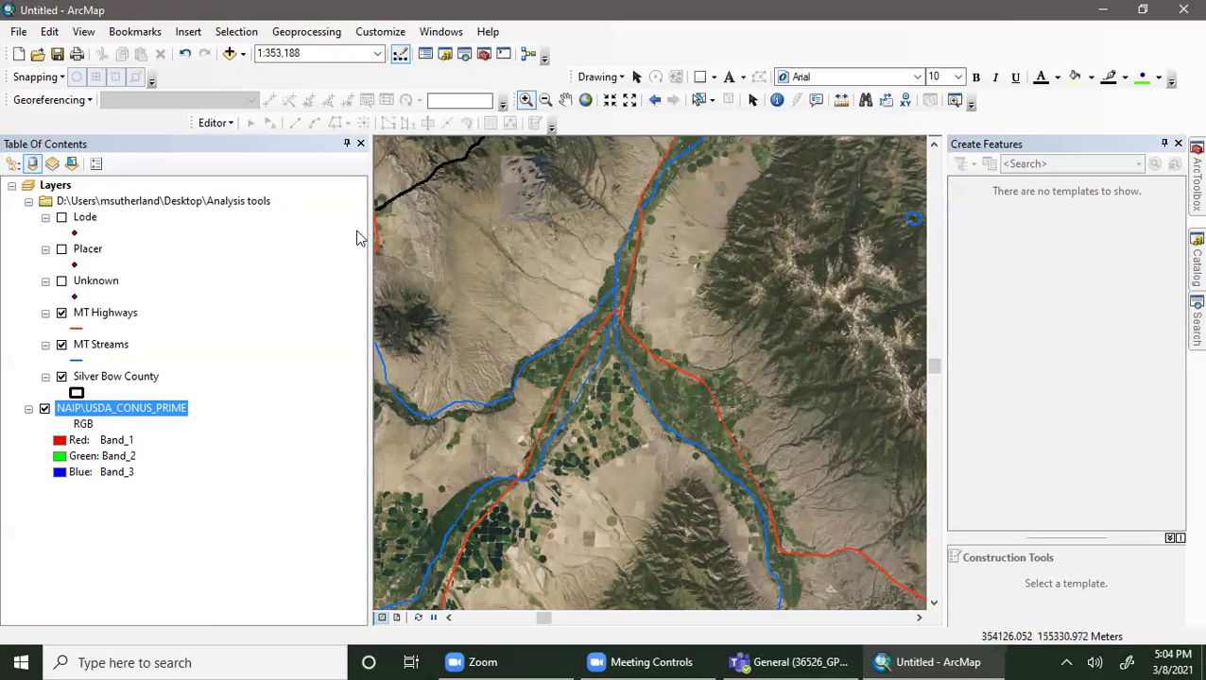
drag(391, 340, 536, 451)
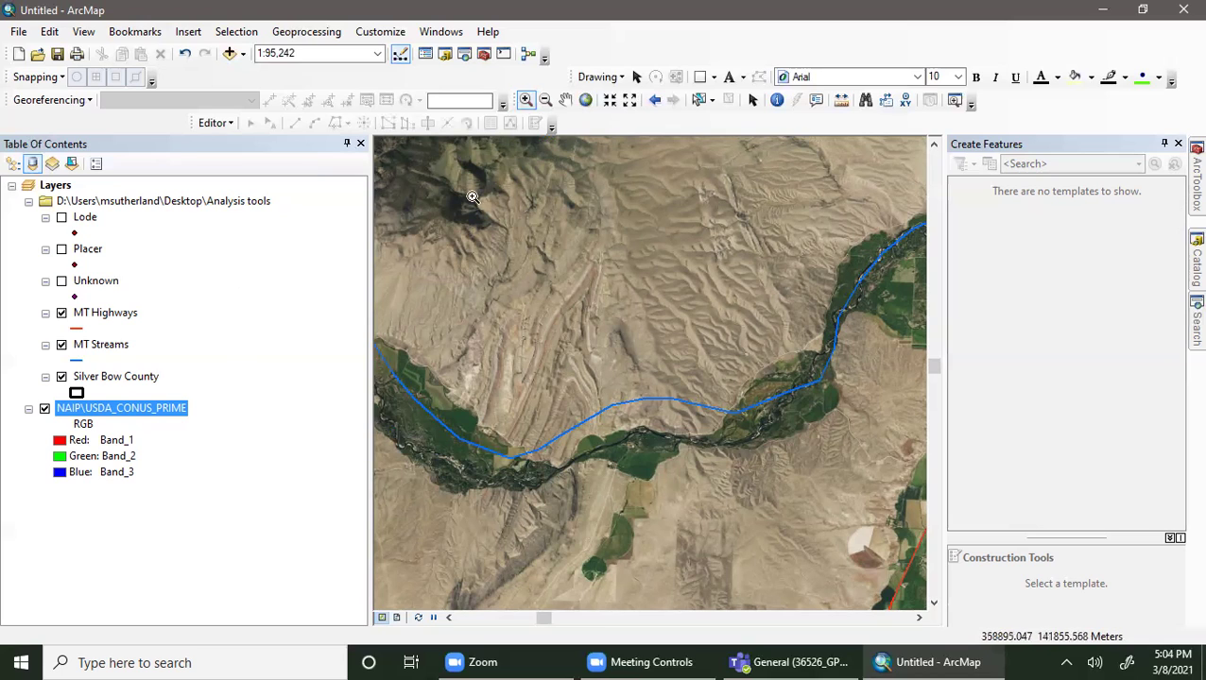
- Select the stream at the river bend south of Silver Bow County and view its full extent
click(700, 101)
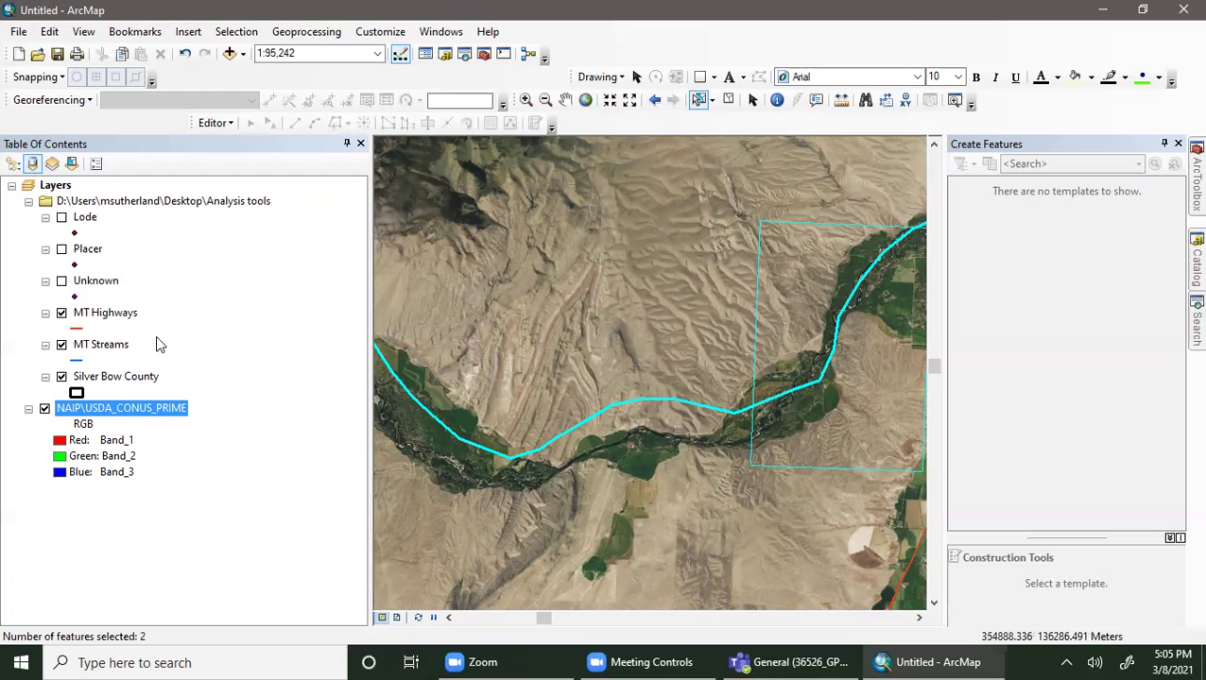
scroll(715, 456, down, 4)
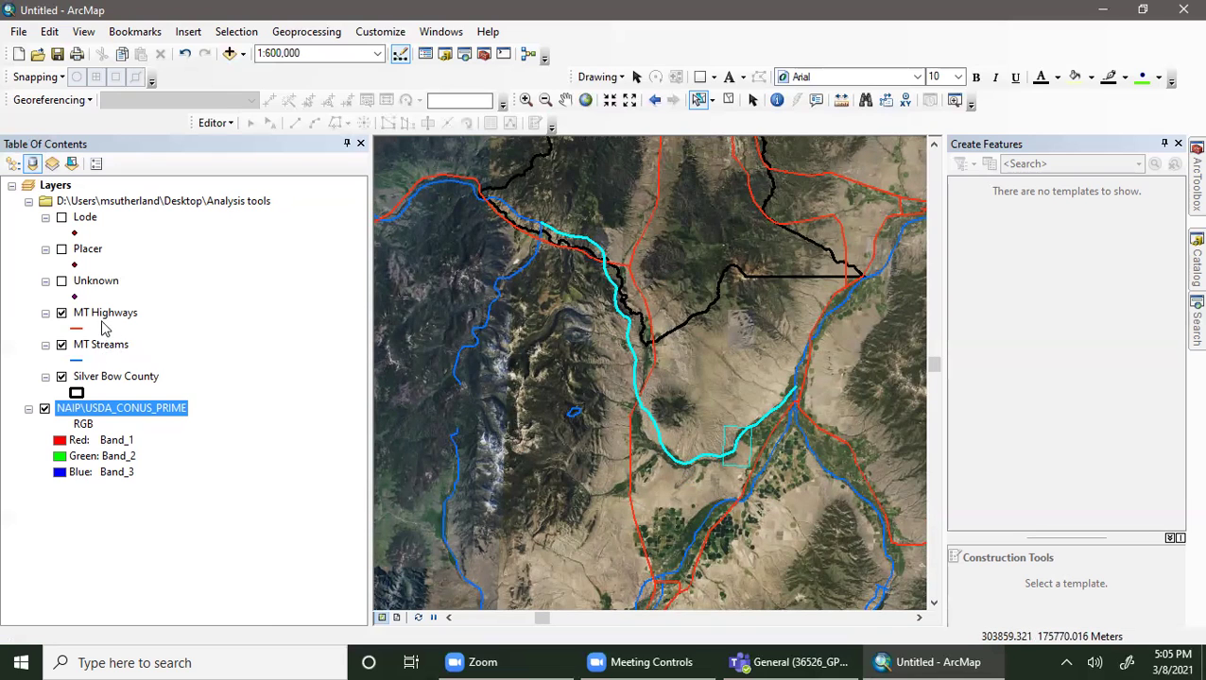
click(526, 99)
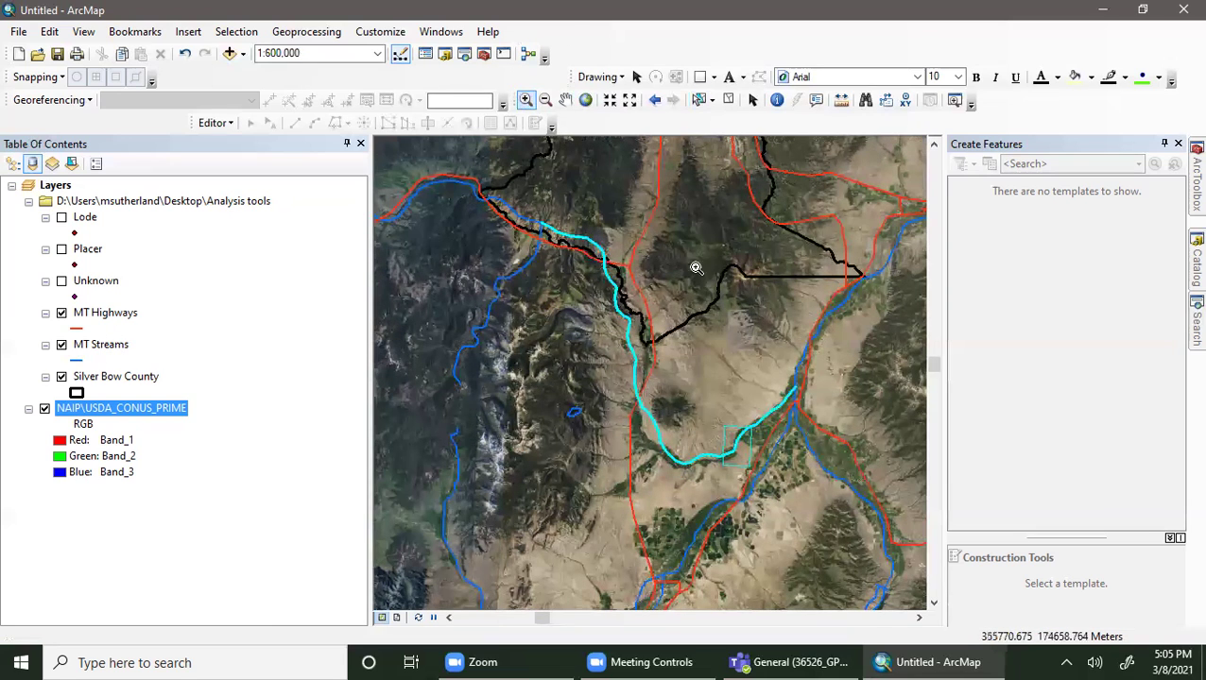
- Inspect the highway and stream lines against the imagery southeast of Silver Bow County, and return to the full extent of the county layer
drag(771, 375, 903, 480)
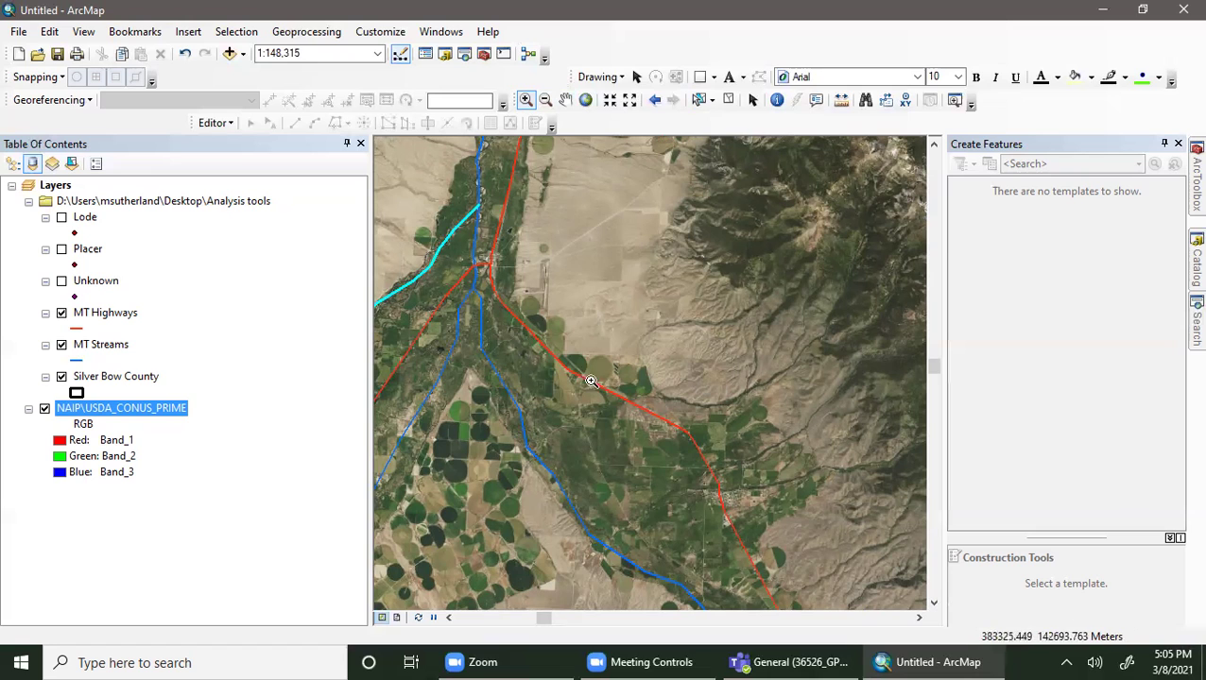
drag(517, 285, 624, 423)
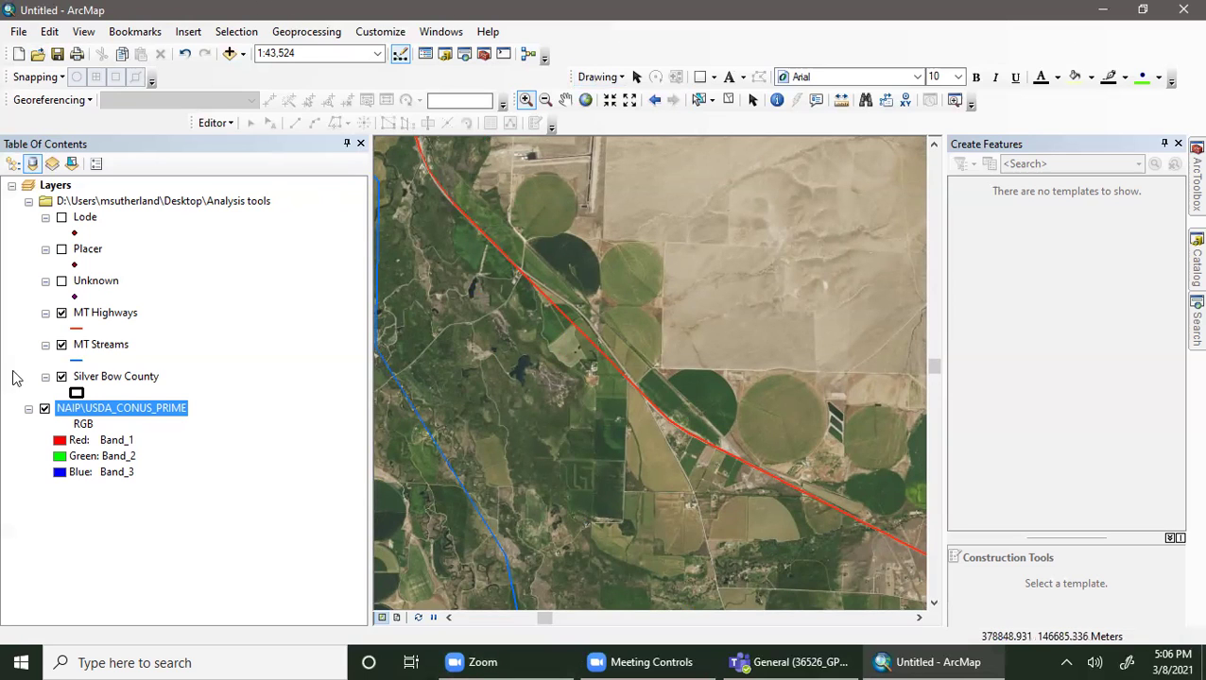
click(98, 377)
right_click(100, 377)
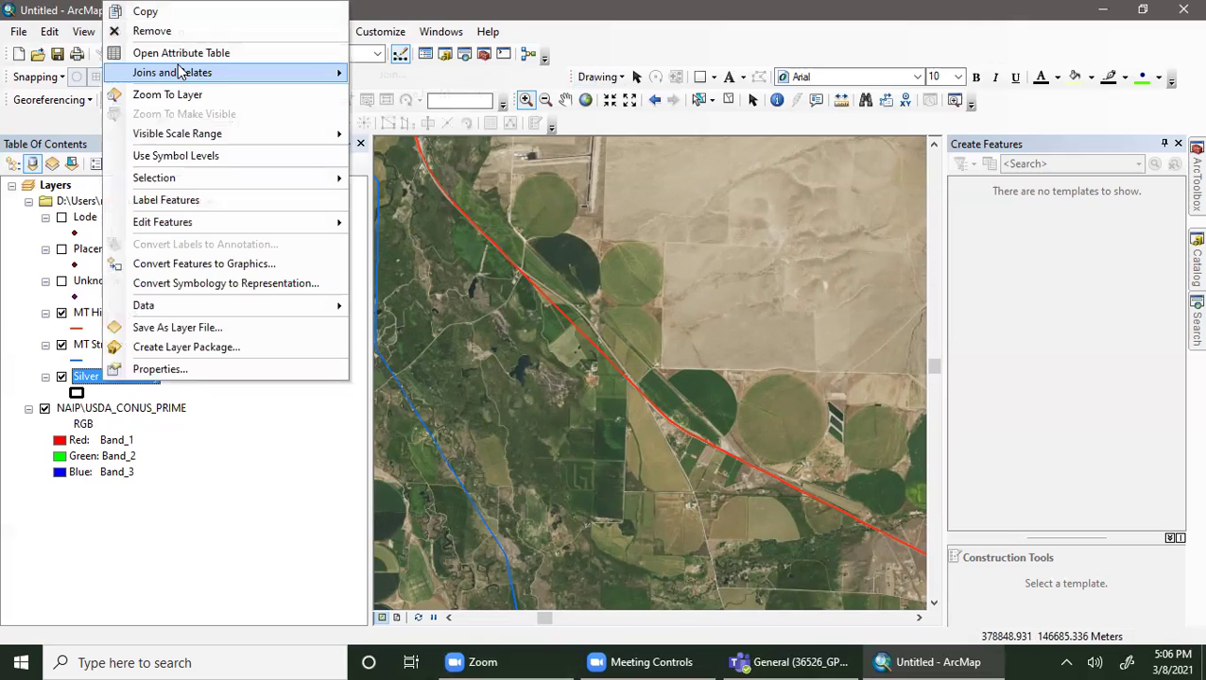
click(168, 95)
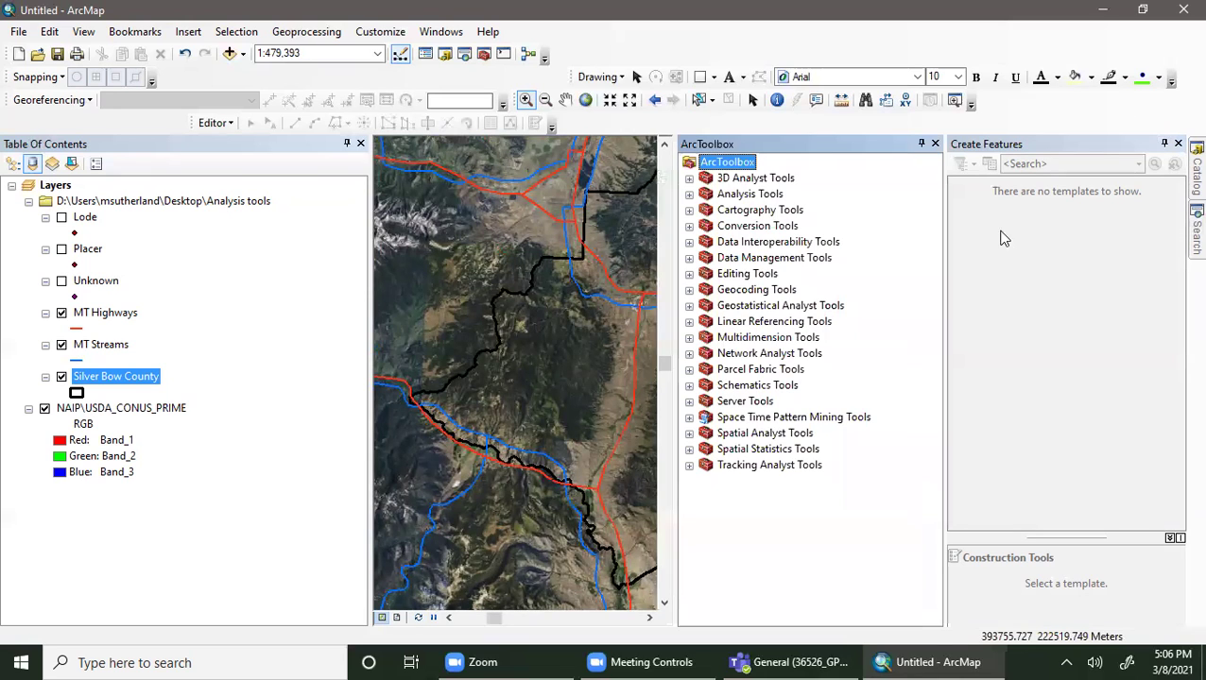
- Tuck away the Create Features pane and locate the Clip tool in the Extract toolset of Analysis Tools
click(1177, 144)
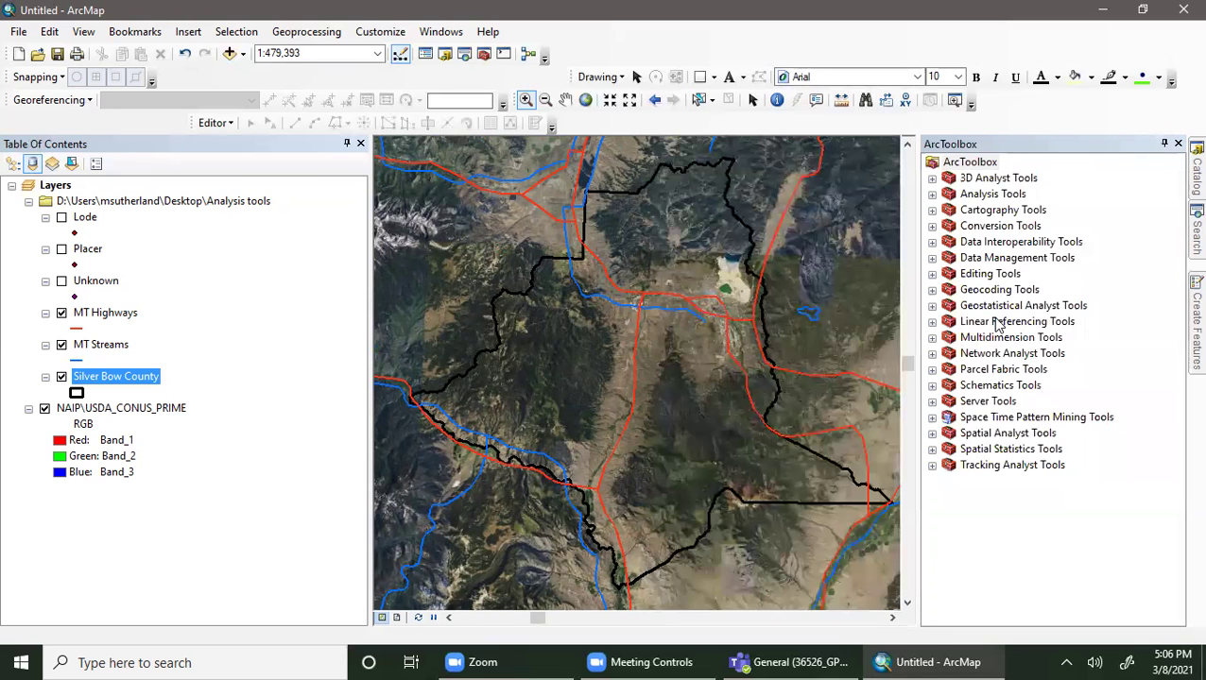
click(932, 193)
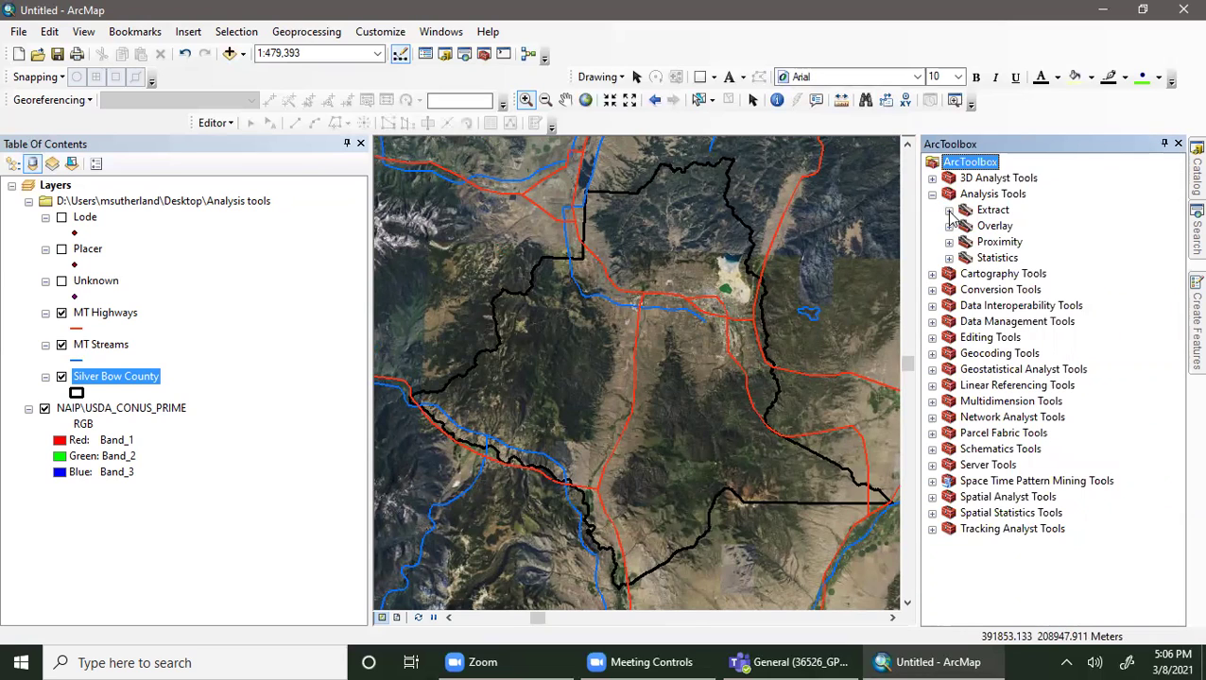
click(949, 211)
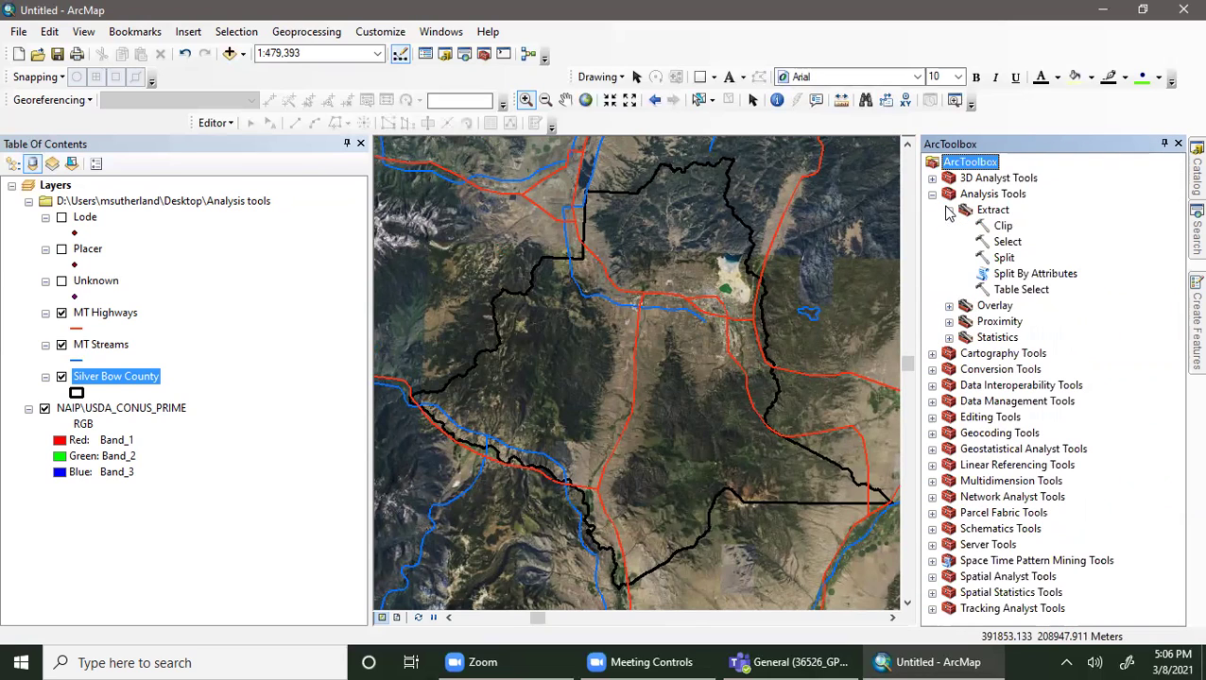
click(1006, 226)
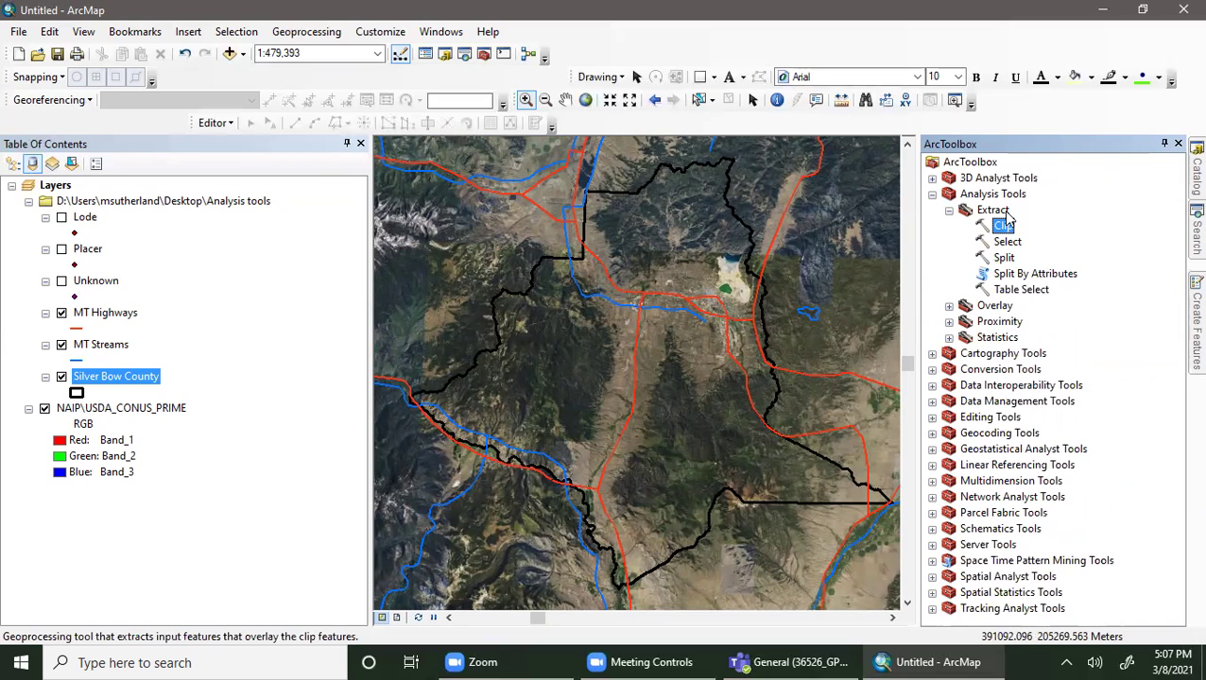
- Locate the raster Clip tool in the Raster Processing toolset of Data Management Tools
click(932, 400)
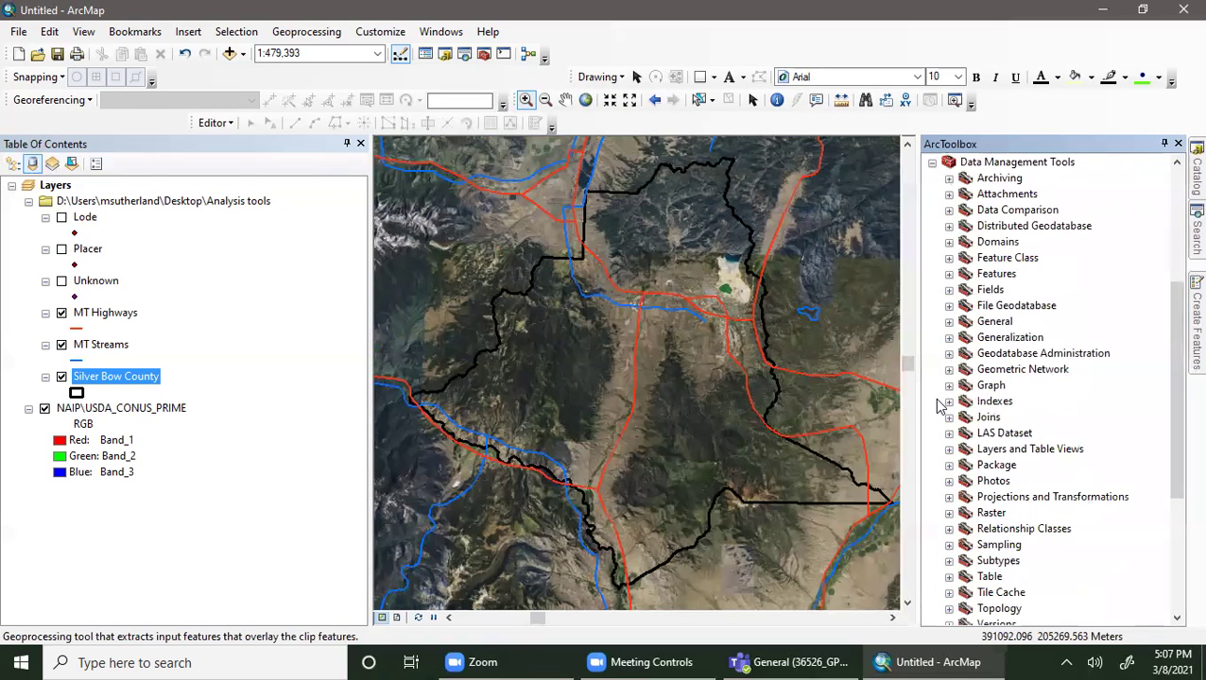
click(949, 512)
scroll(1001, 587, down, 1)
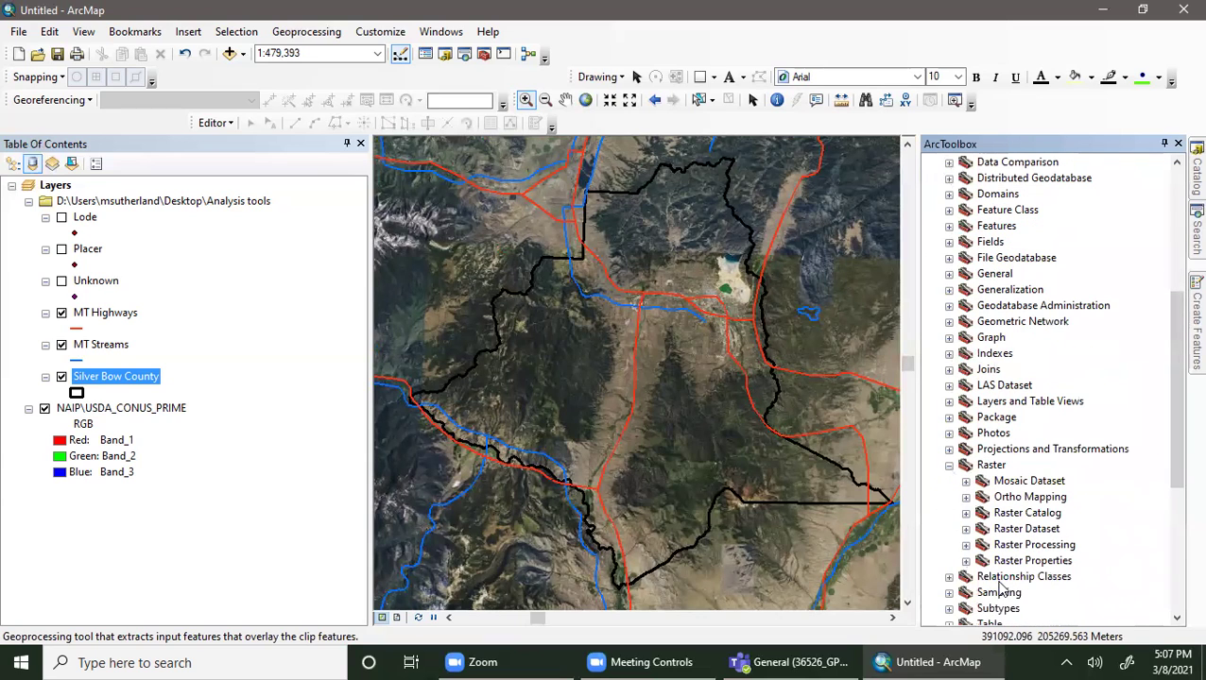
click(966, 544)
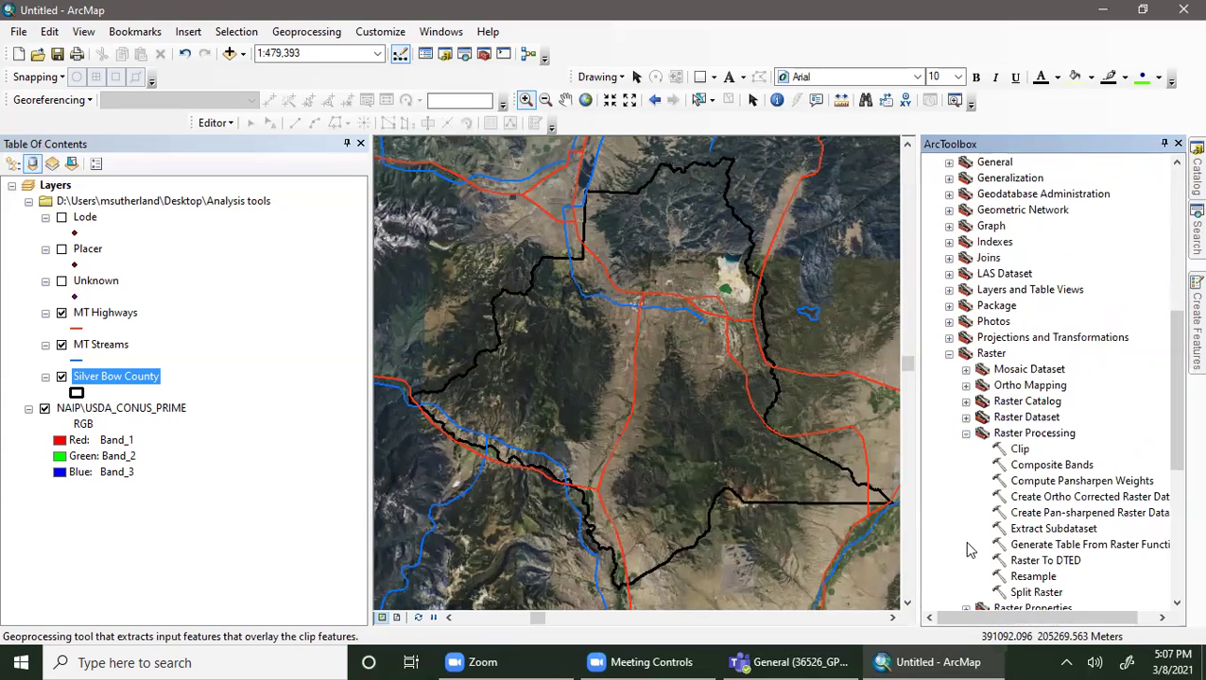
click(1020, 450)
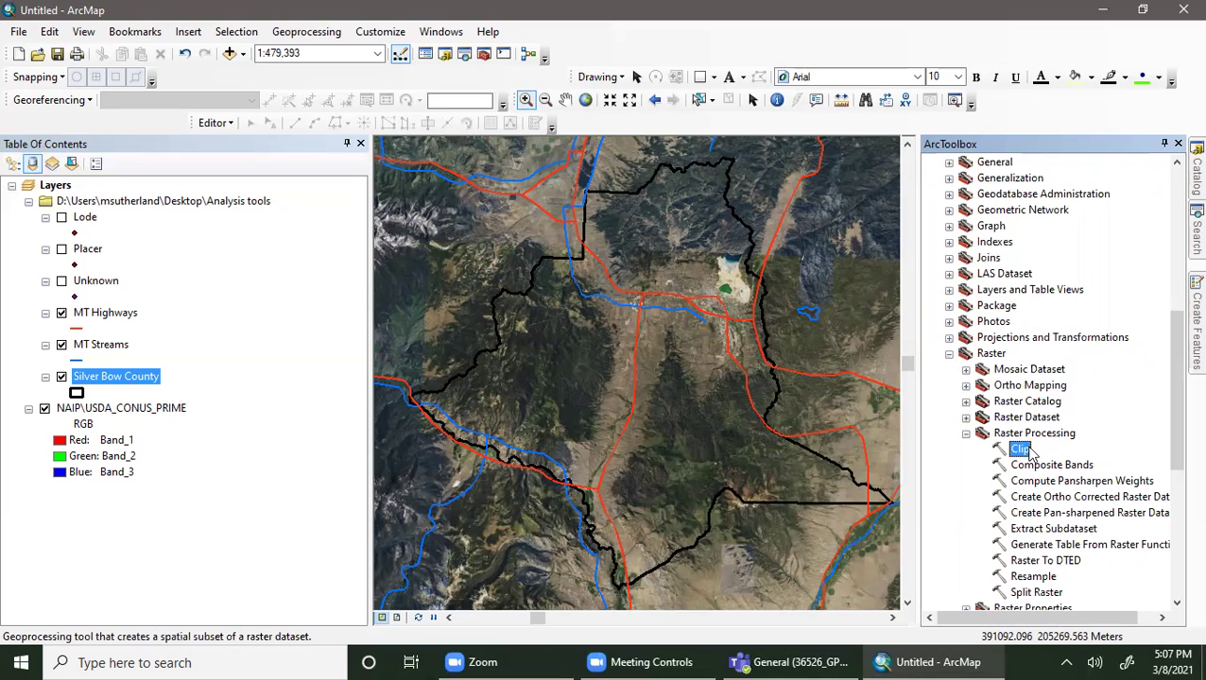
scroll(963, 376, up, 3)
scroll(963, 376, down, 1)
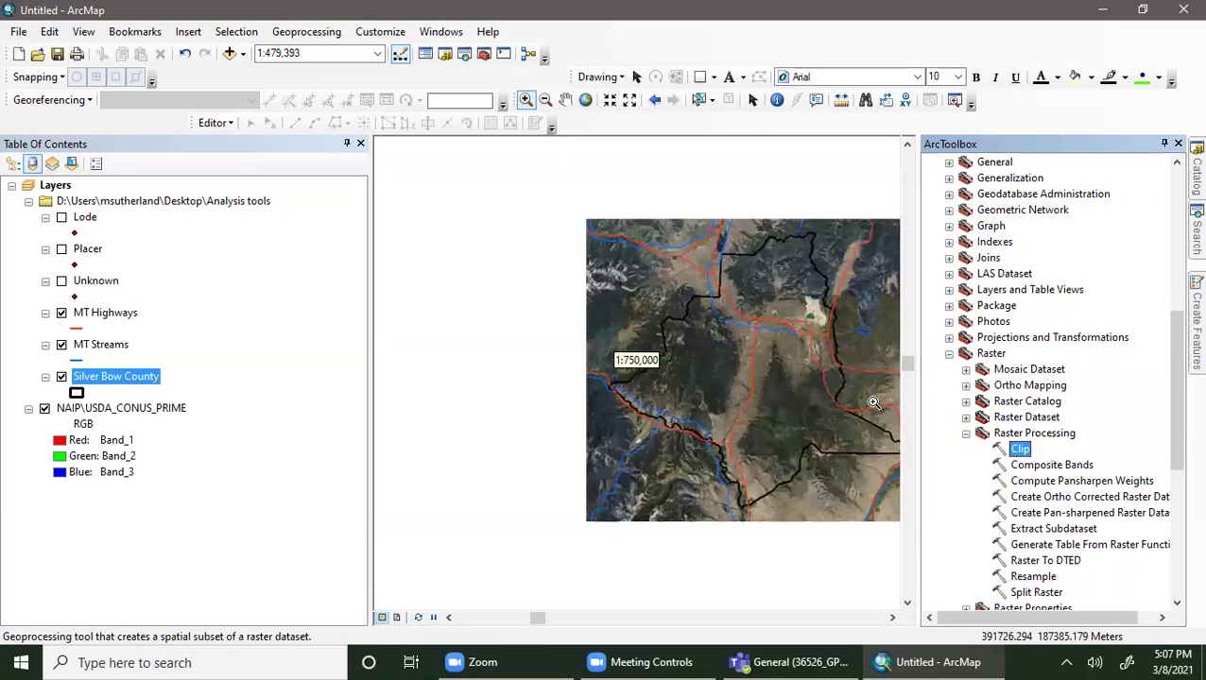
- Open the Analysis Clip tool with MT Highways as input features, Silver Bow County as clip features and an XY tolerance of 20 meters
drag(1176, 398, 1032, 184)
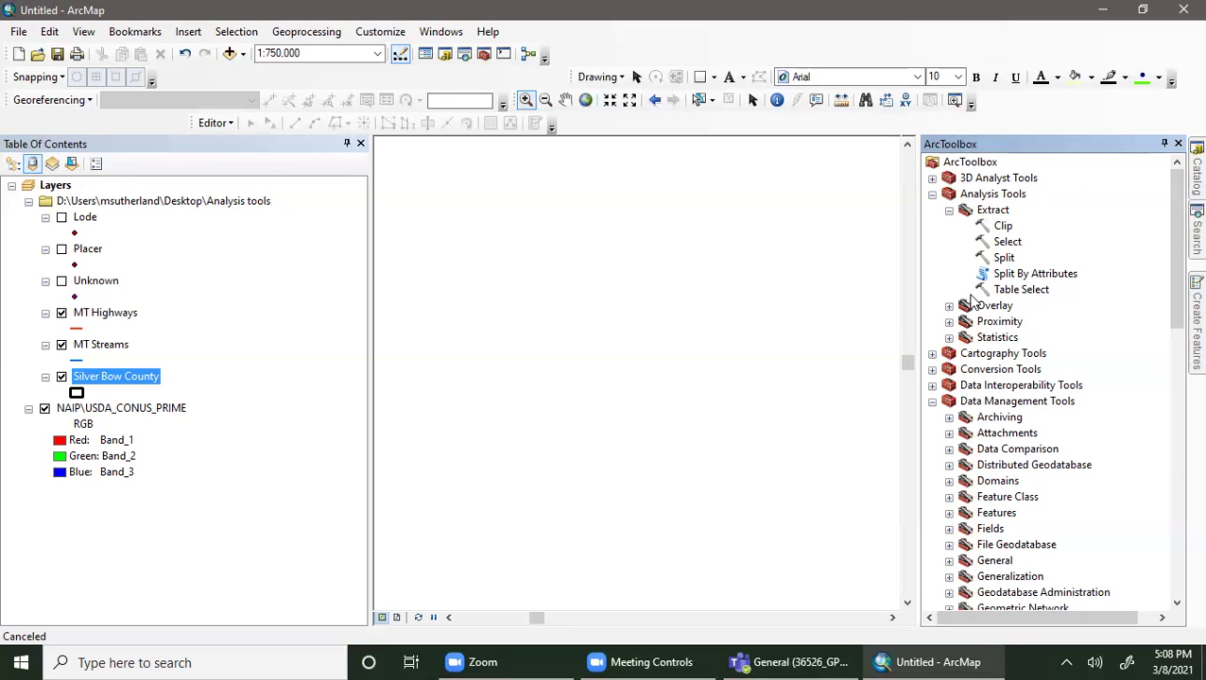
double_click(1004, 226)
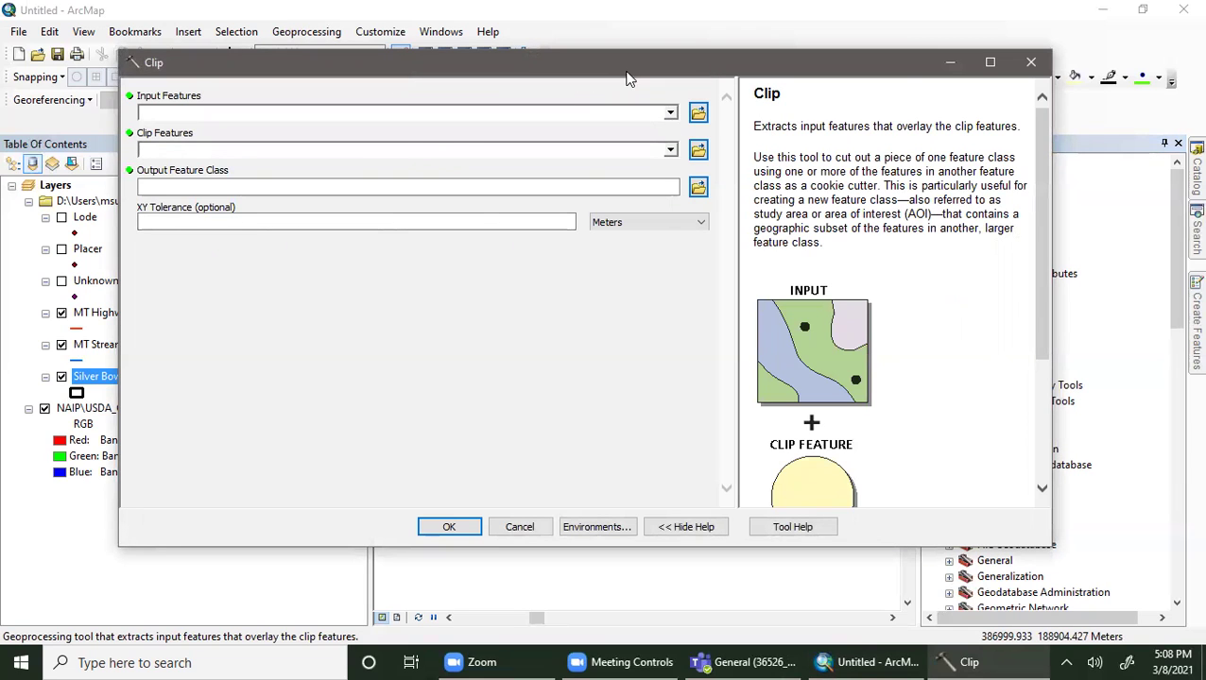
drag(623, 74, 907, 82)
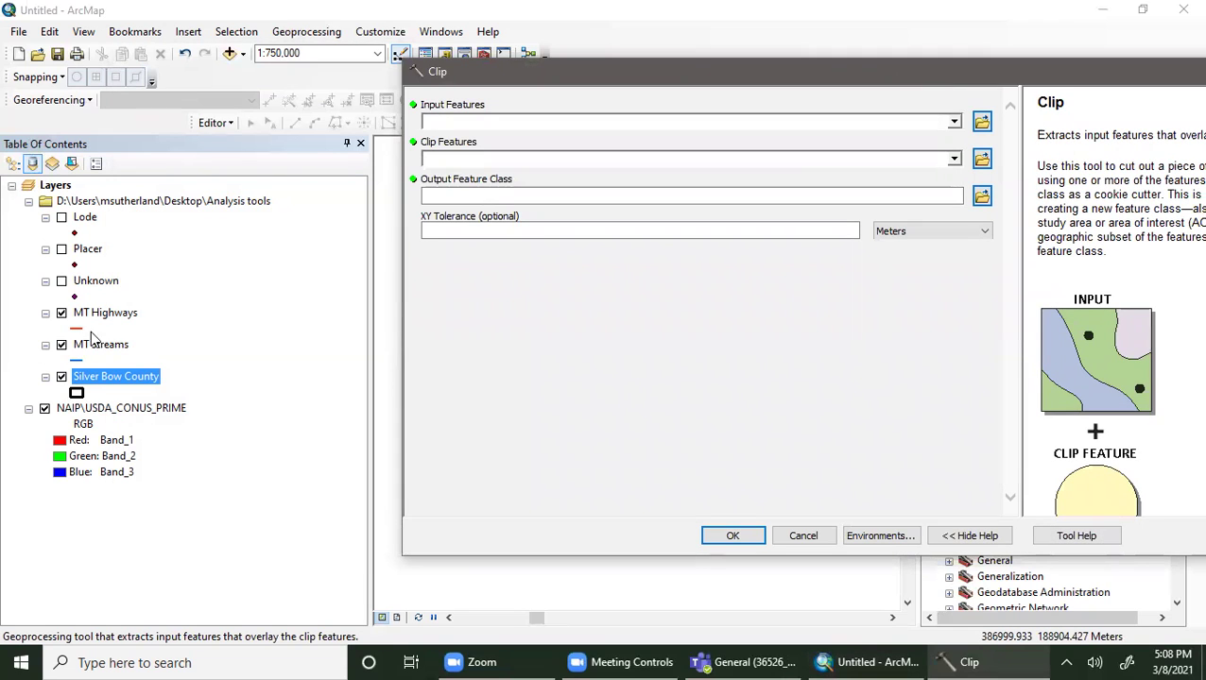
click(955, 123)
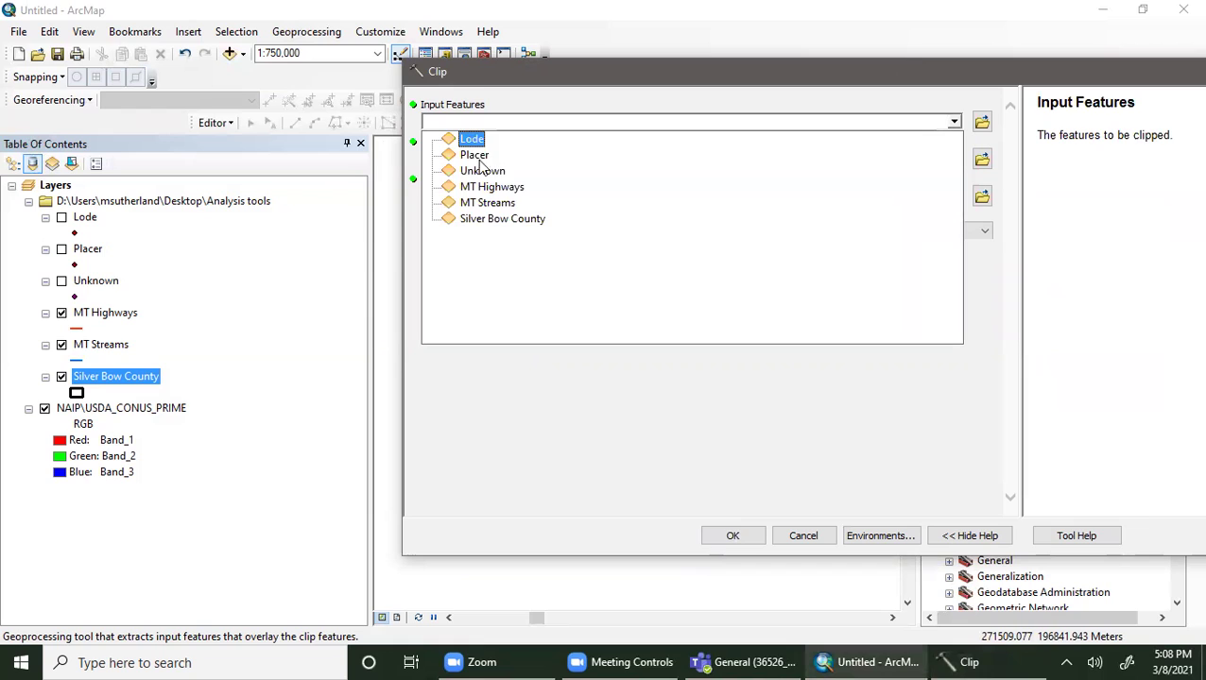
click(518, 188)
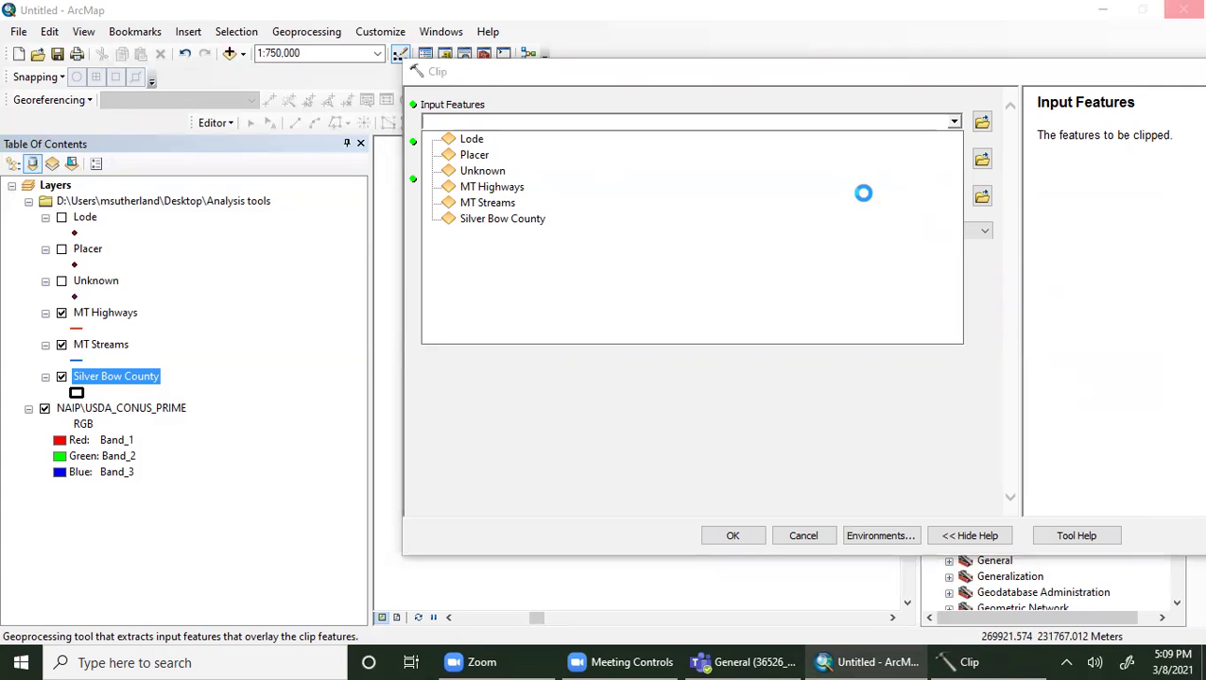
click(953, 159)
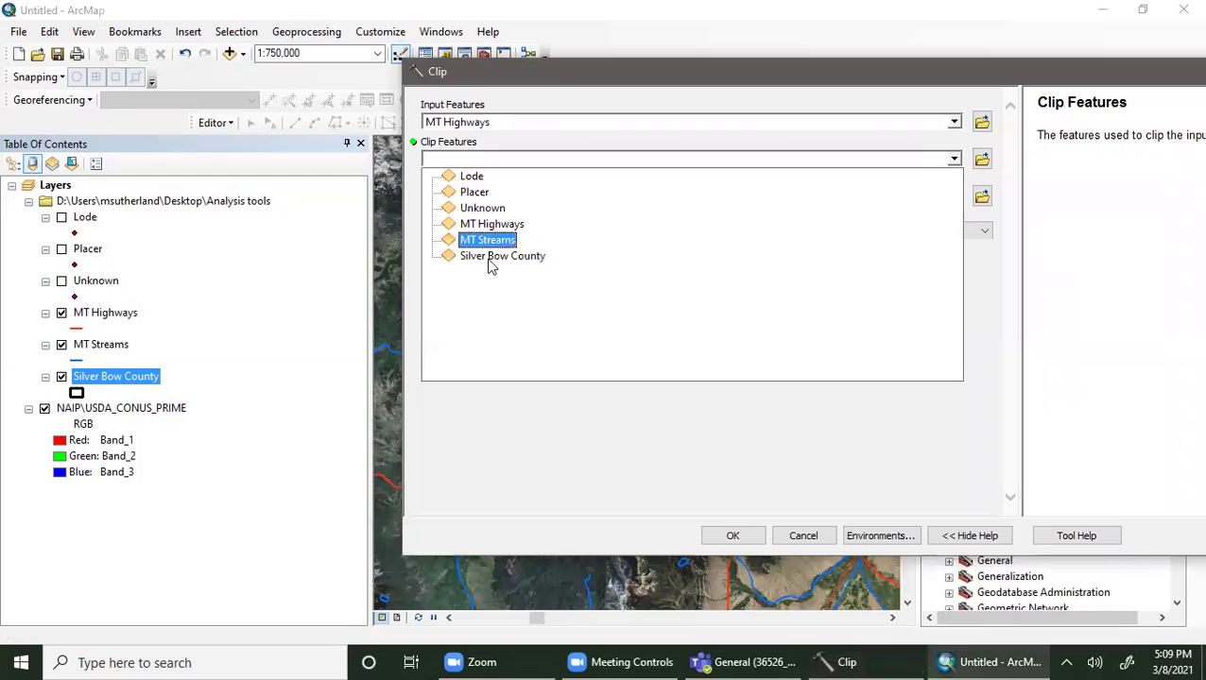
click(492, 263)
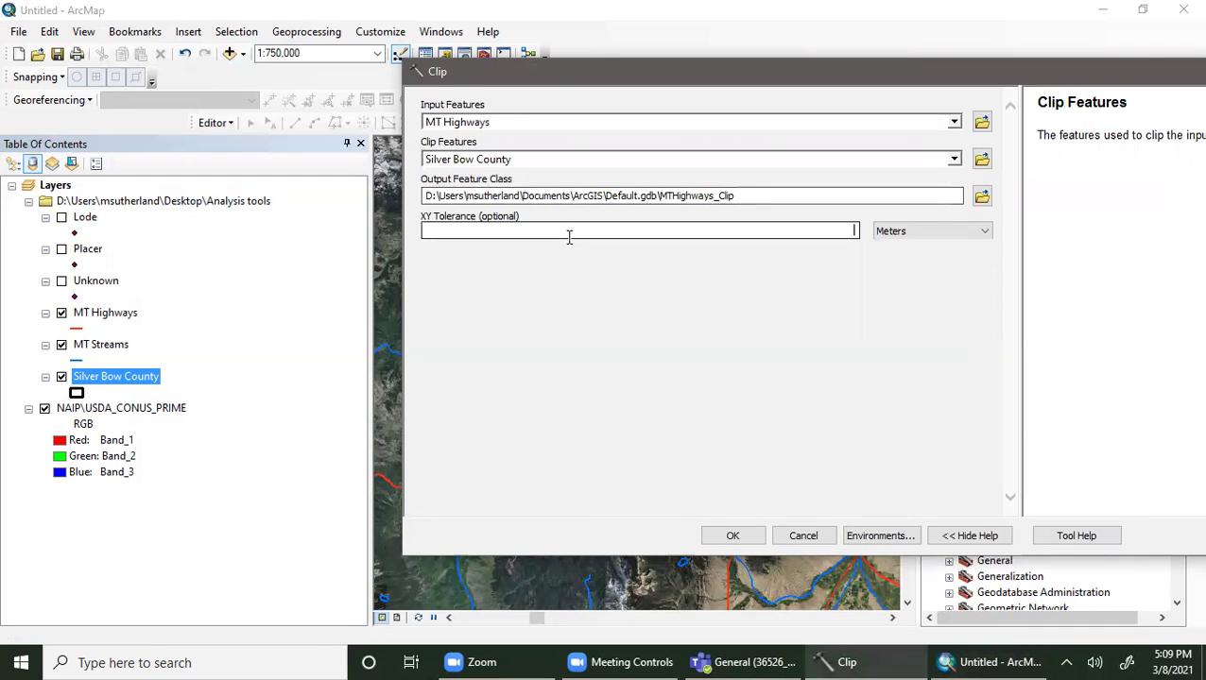
click(568, 237)
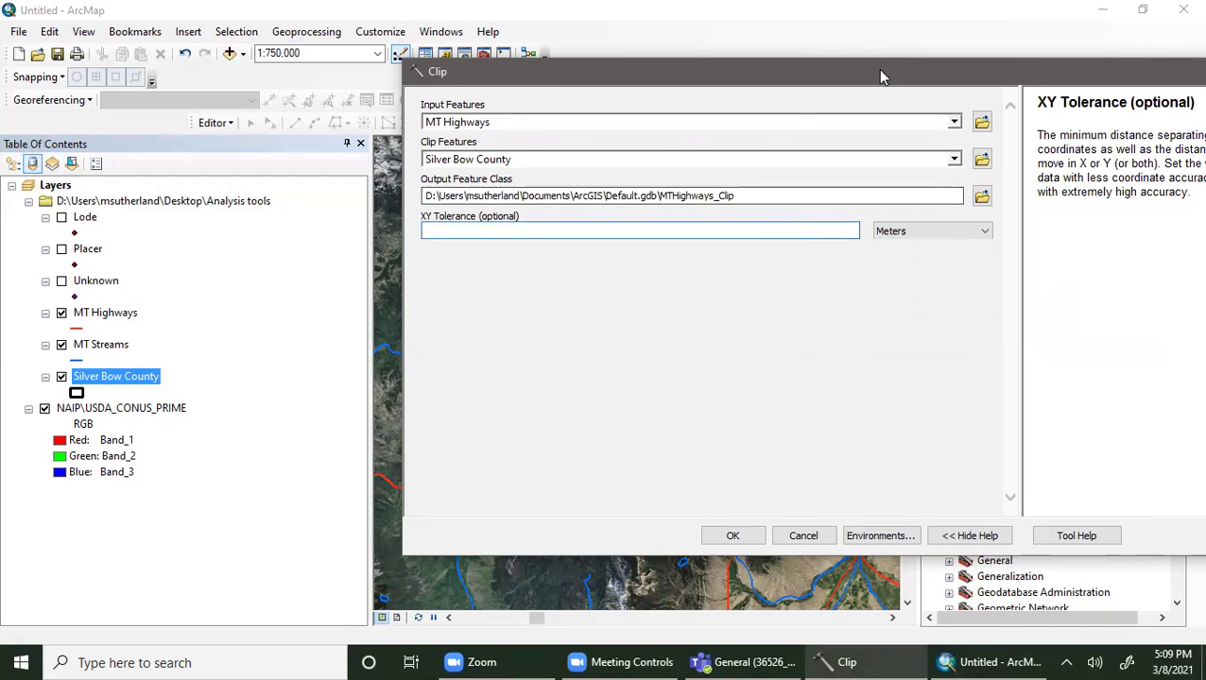
drag(880, 72, 627, 65)
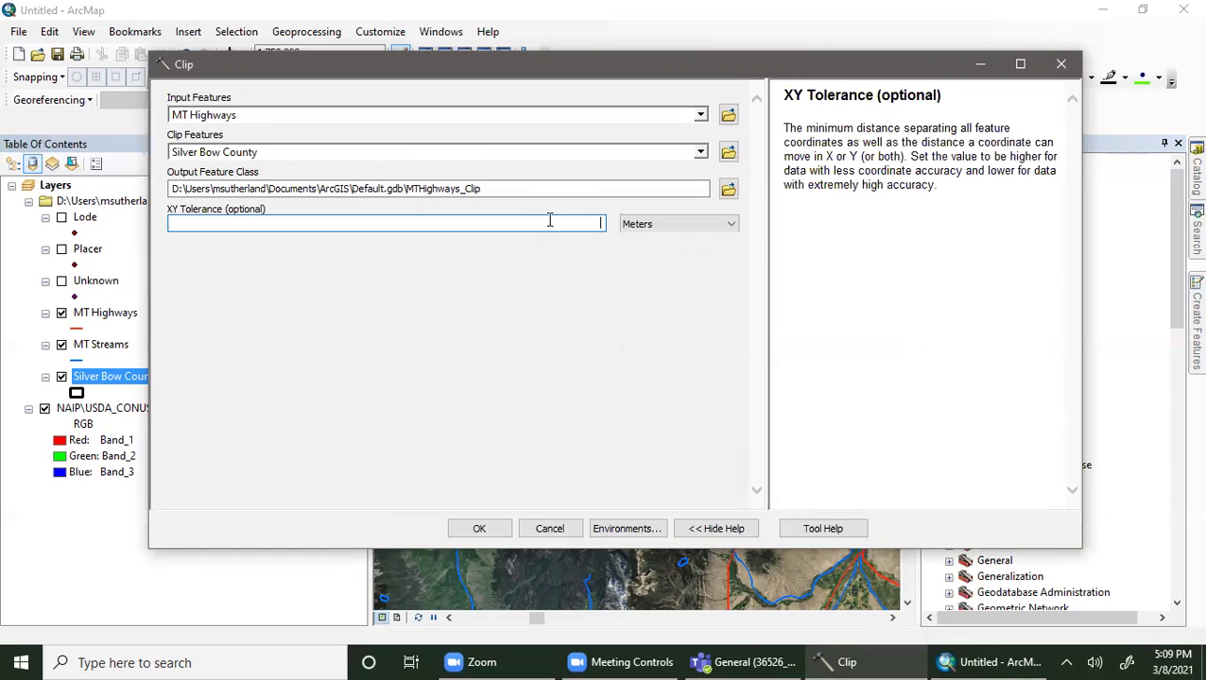
text(20)
- Browse for the clip's output location and create a new Desktop folder named Analysis output
click(728, 189)
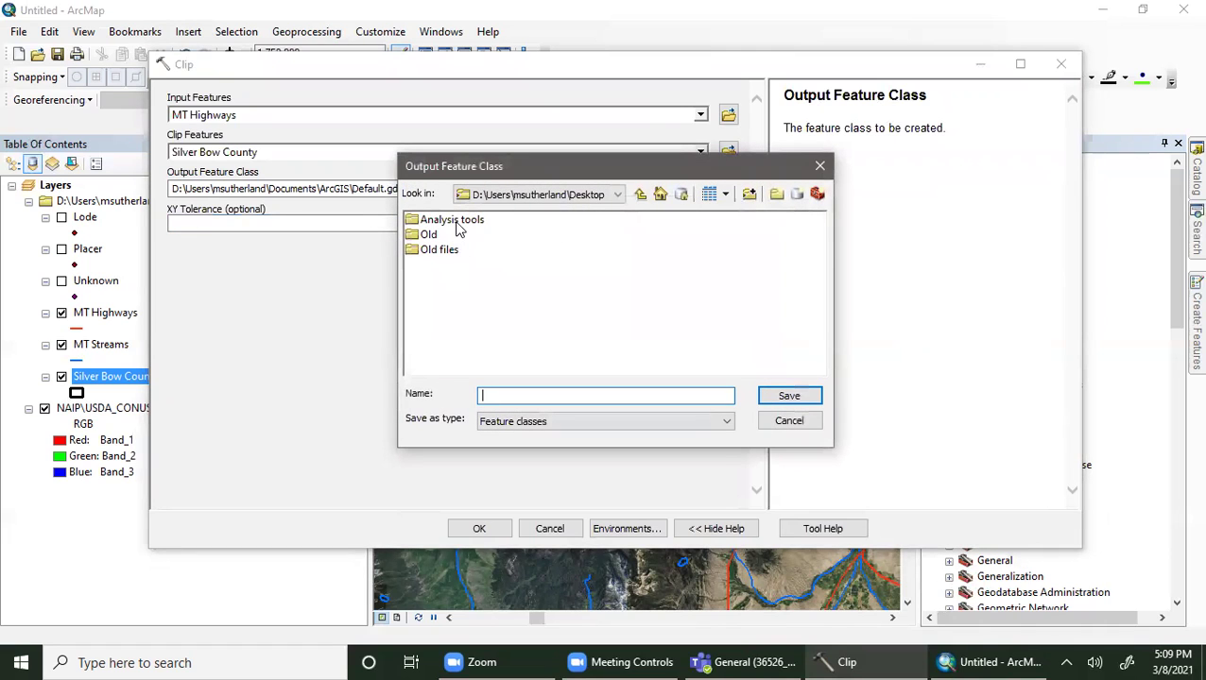
click(777, 194)
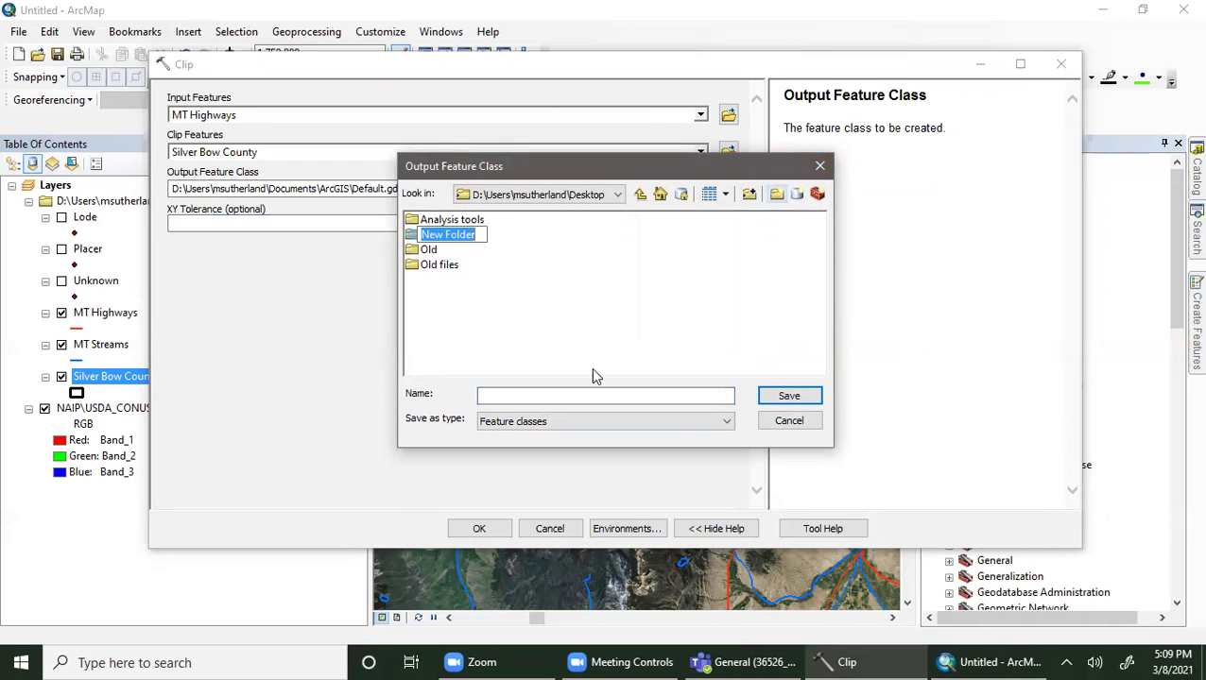
text(Analysis ou)
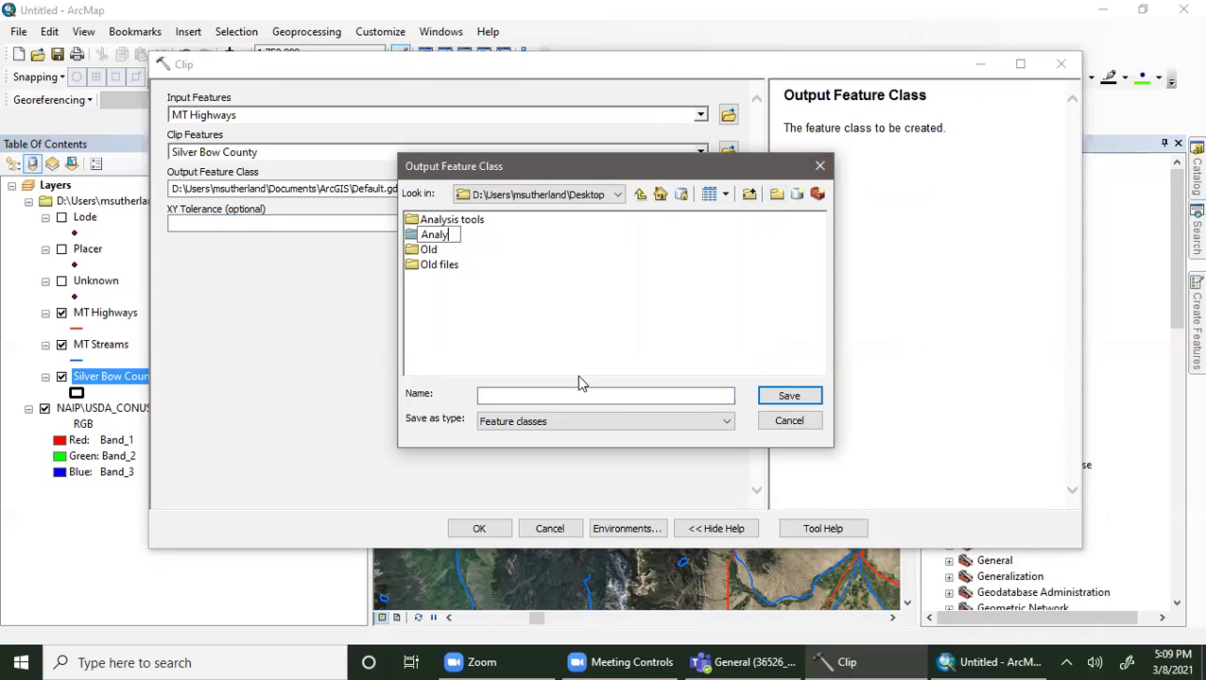
key(BackSpace)
key(BackSpace)
key(BackSpace)
key(BackSpace)
text(output)
click(441, 250)
- Save the output feature class as highclip in the Analysis output folder and run the clip
double_click(452, 234)
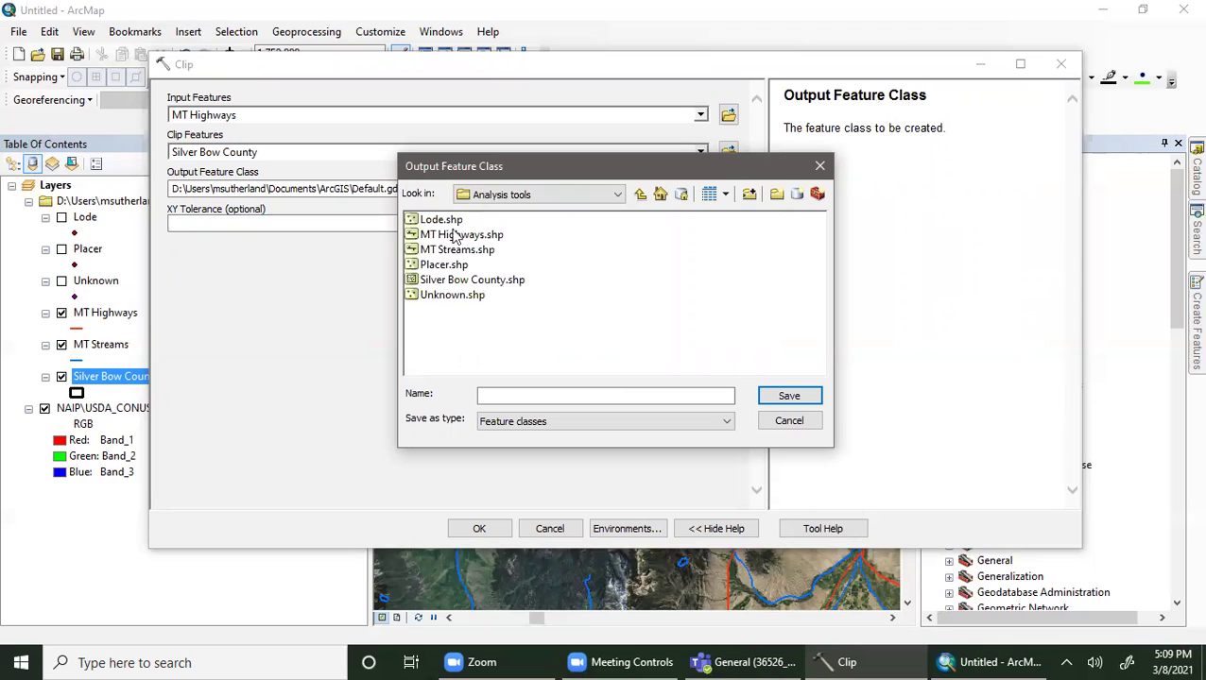
click(619, 194)
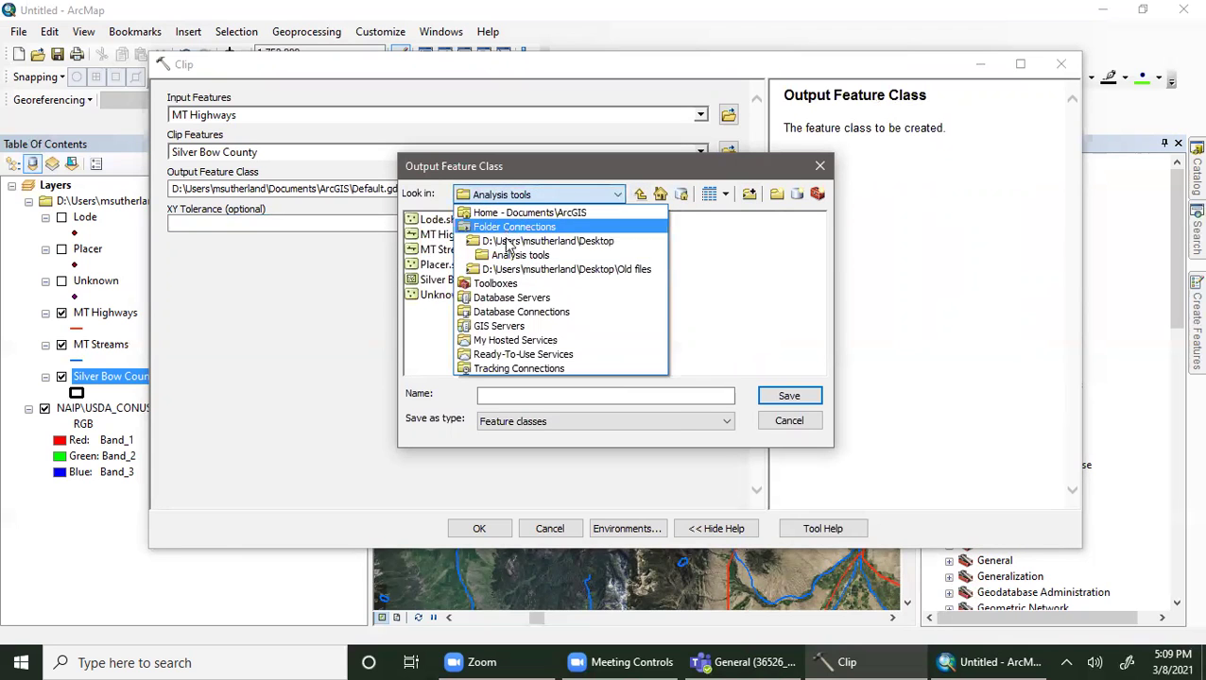
click(501, 238)
click(450, 223)
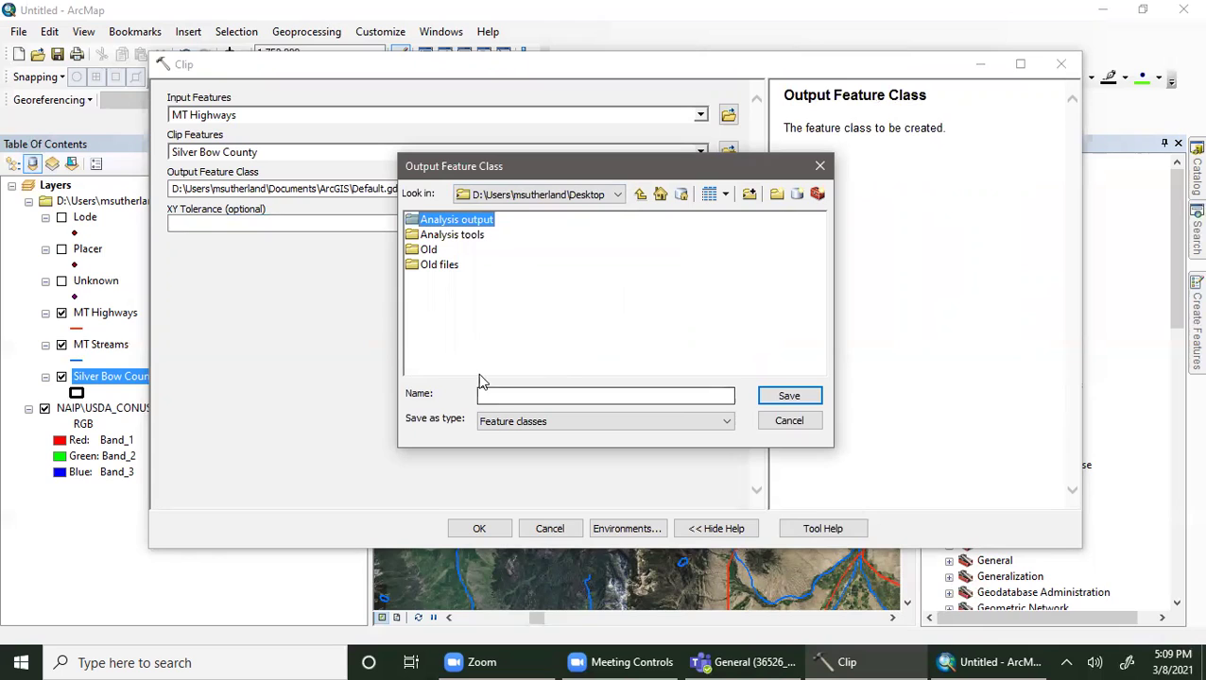
double_click(456, 219)
click(526, 397)
text(high)
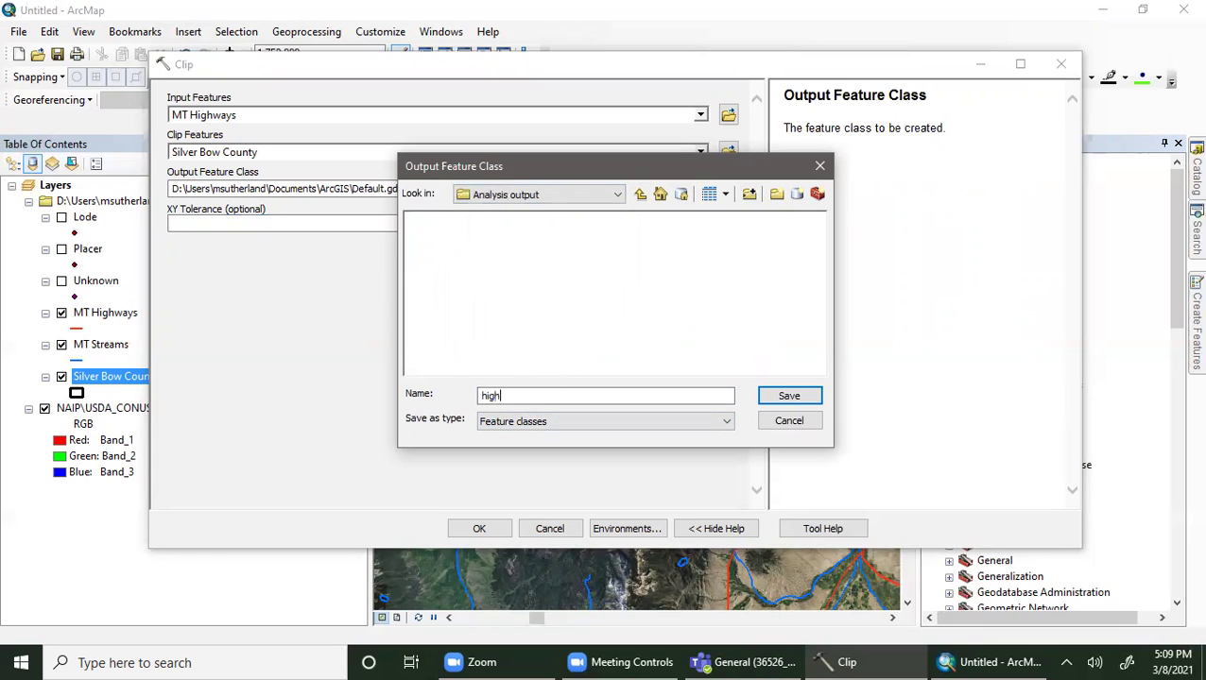
text(clip)
key(Return)
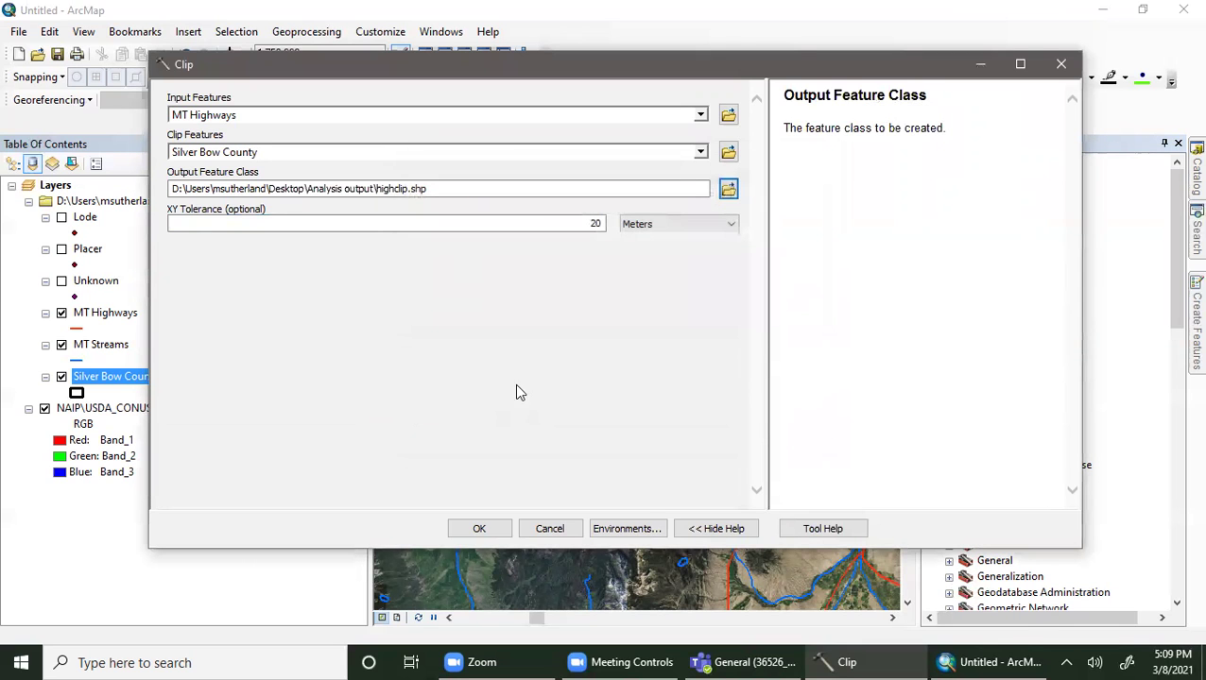
click(500, 531)
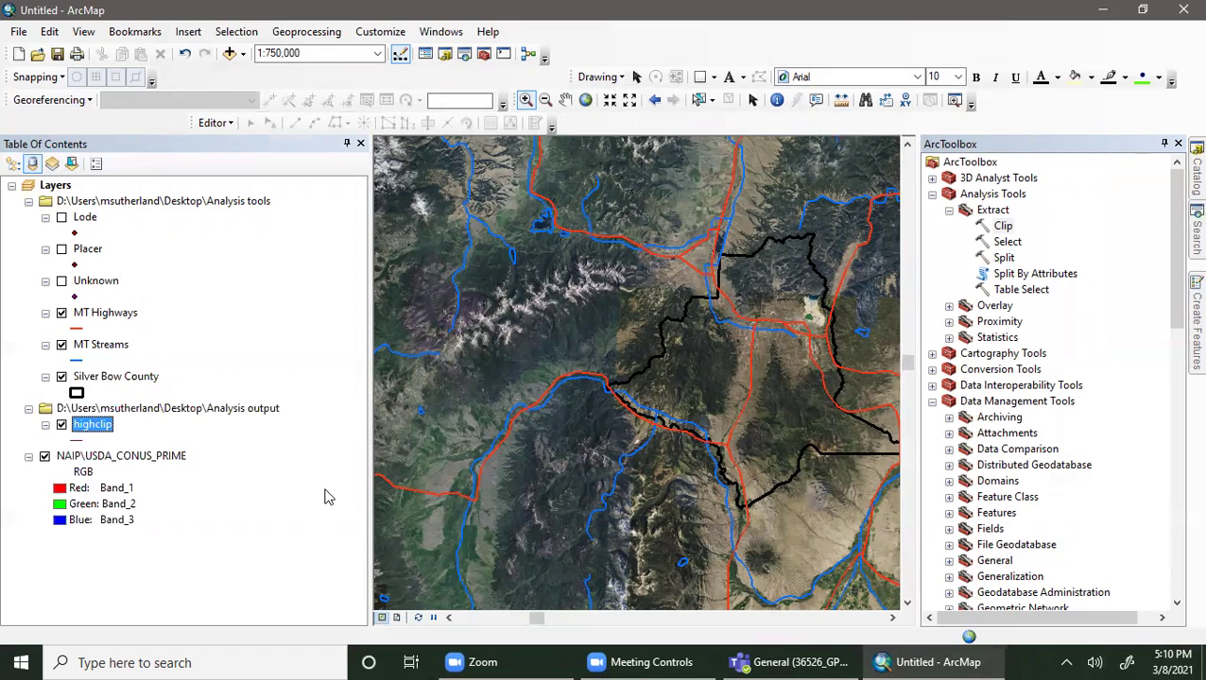
- List the layers by drawing order and symbolize the highclip layer with a yellow road line with black edges
click(13, 164)
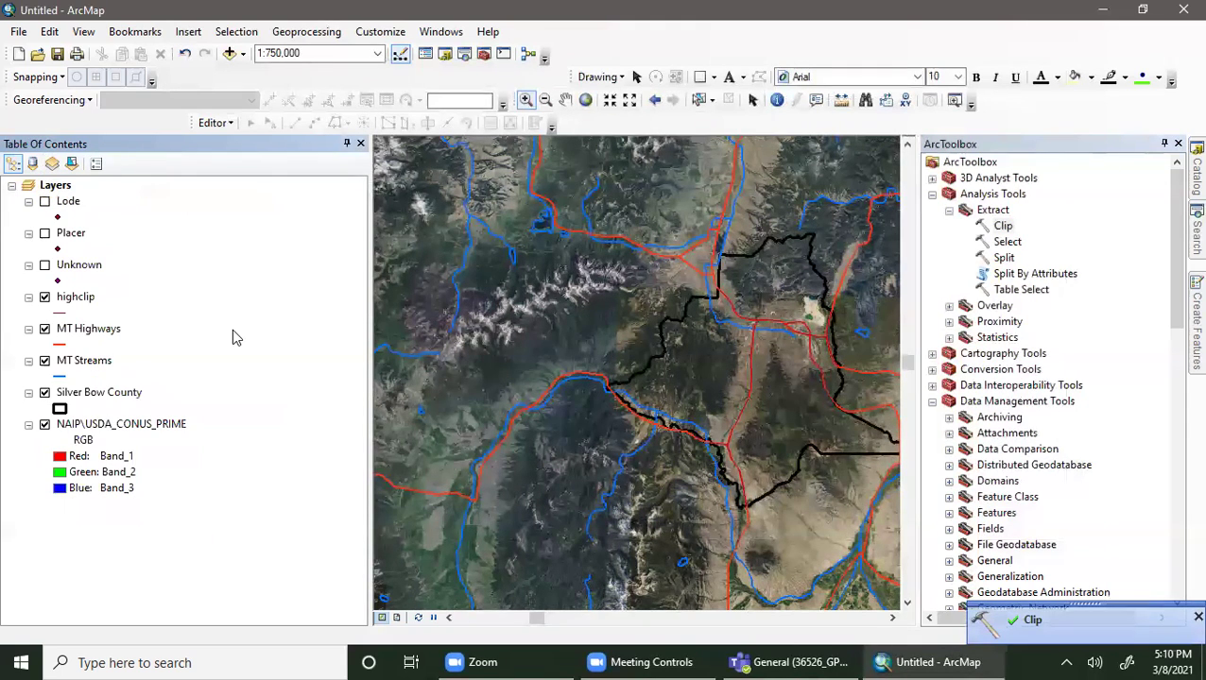
click(62, 314)
click(566, 198)
click(706, 517)
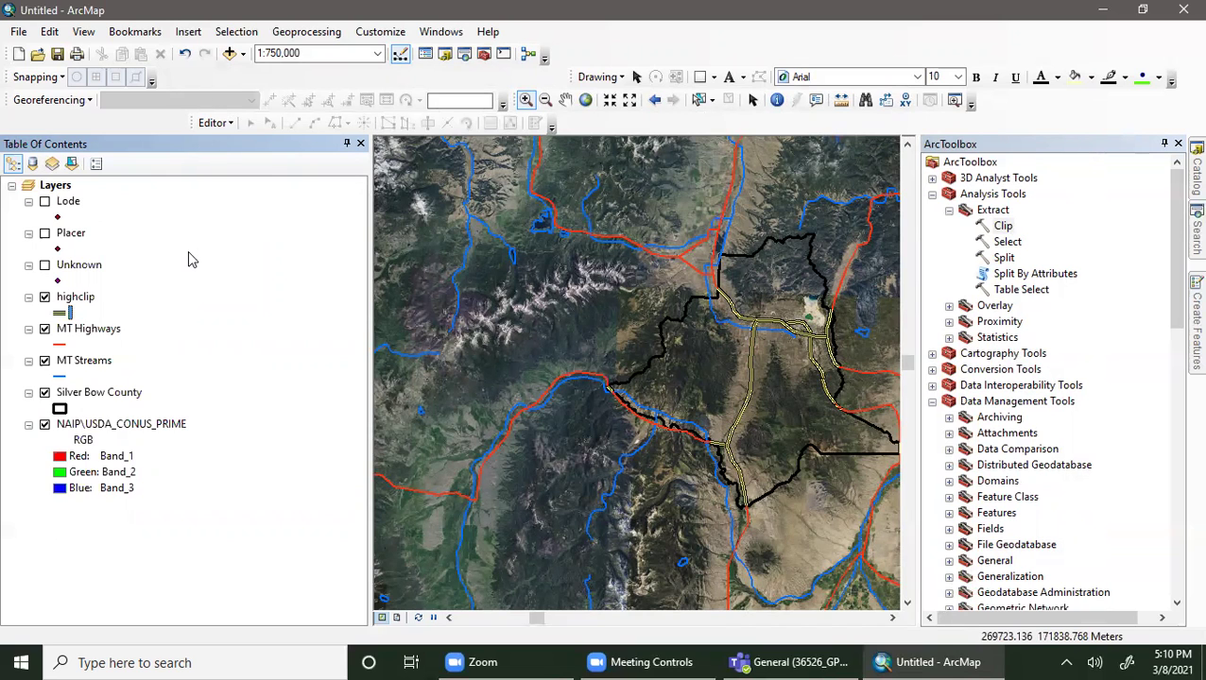
- Open the Analysis Clip tool with MT Streams as input features, Silver Bow County as clip features and an XY tolerance of 100 meters
click(1000, 226)
double_click(1000, 226)
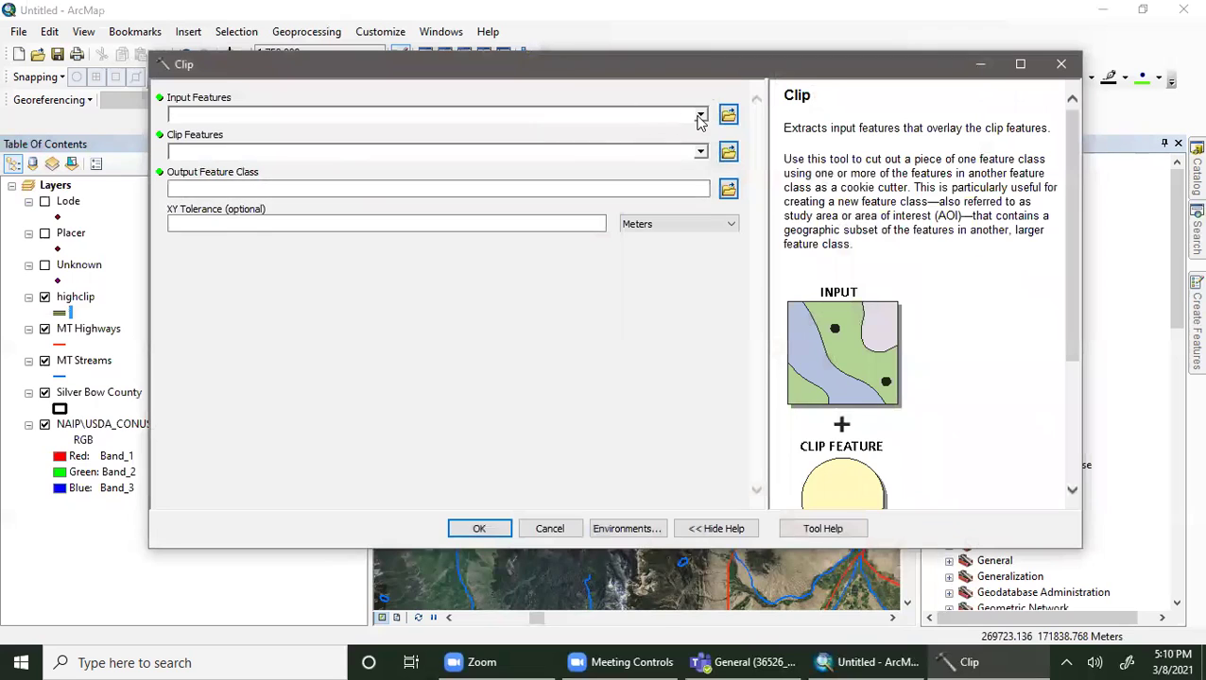
click(700, 115)
click(237, 211)
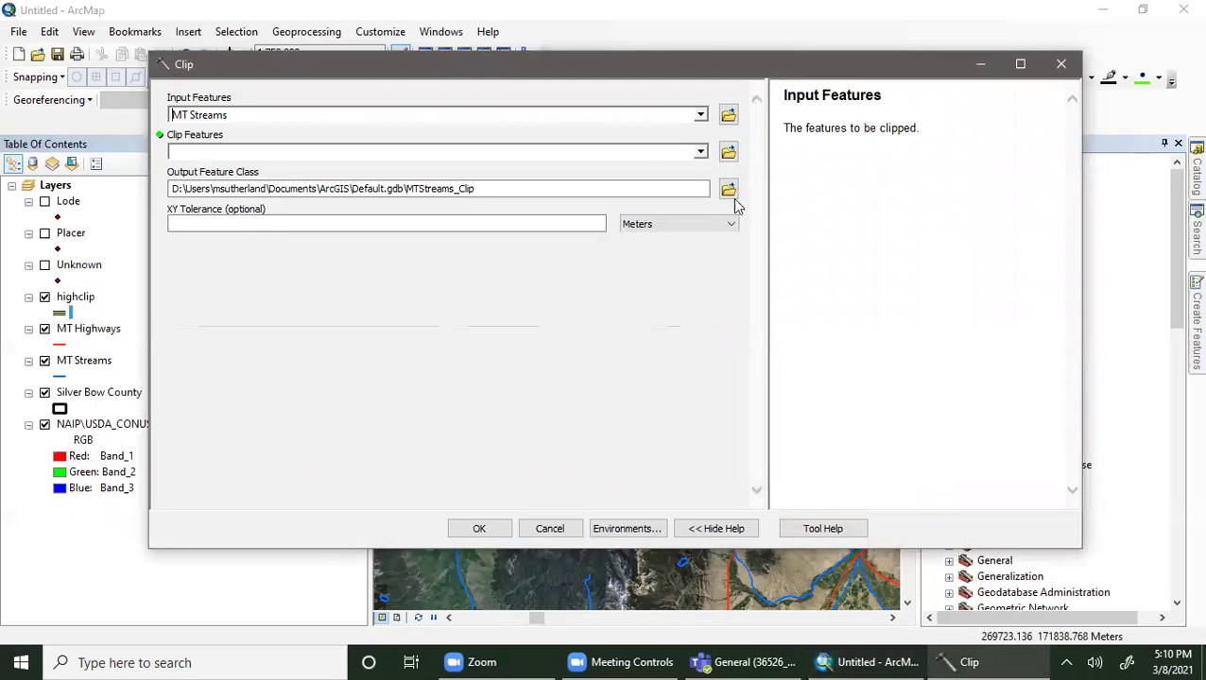
click(700, 152)
click(285, 266)
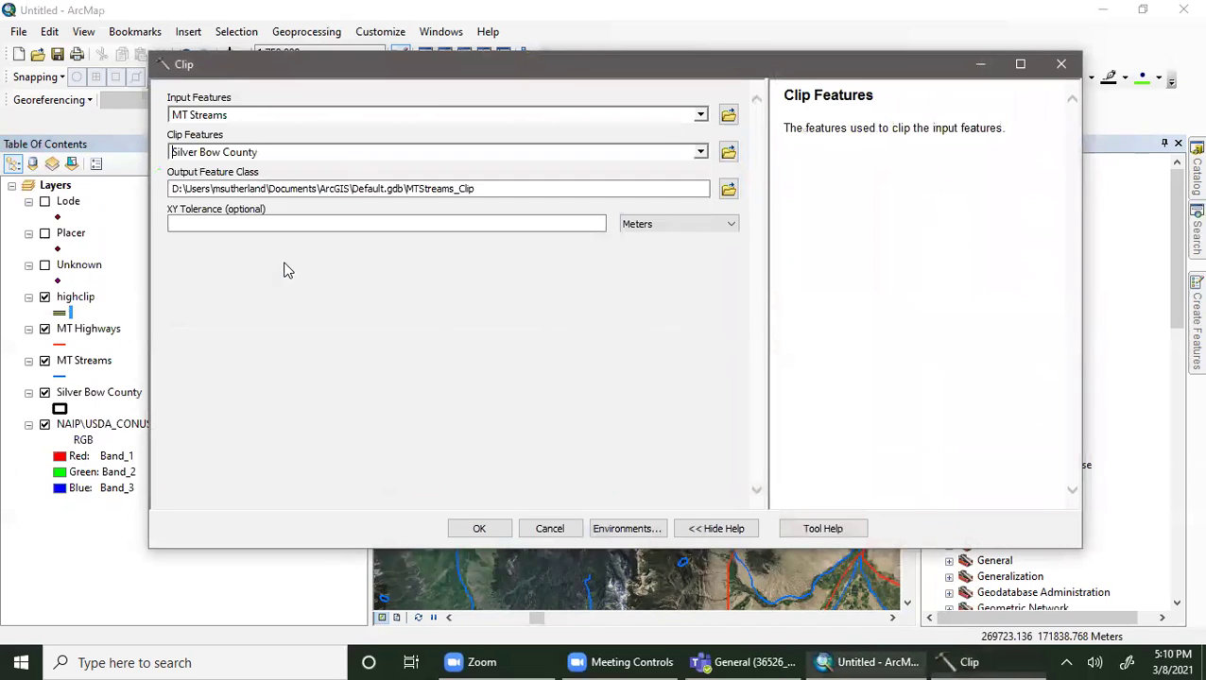
click(583, 219)
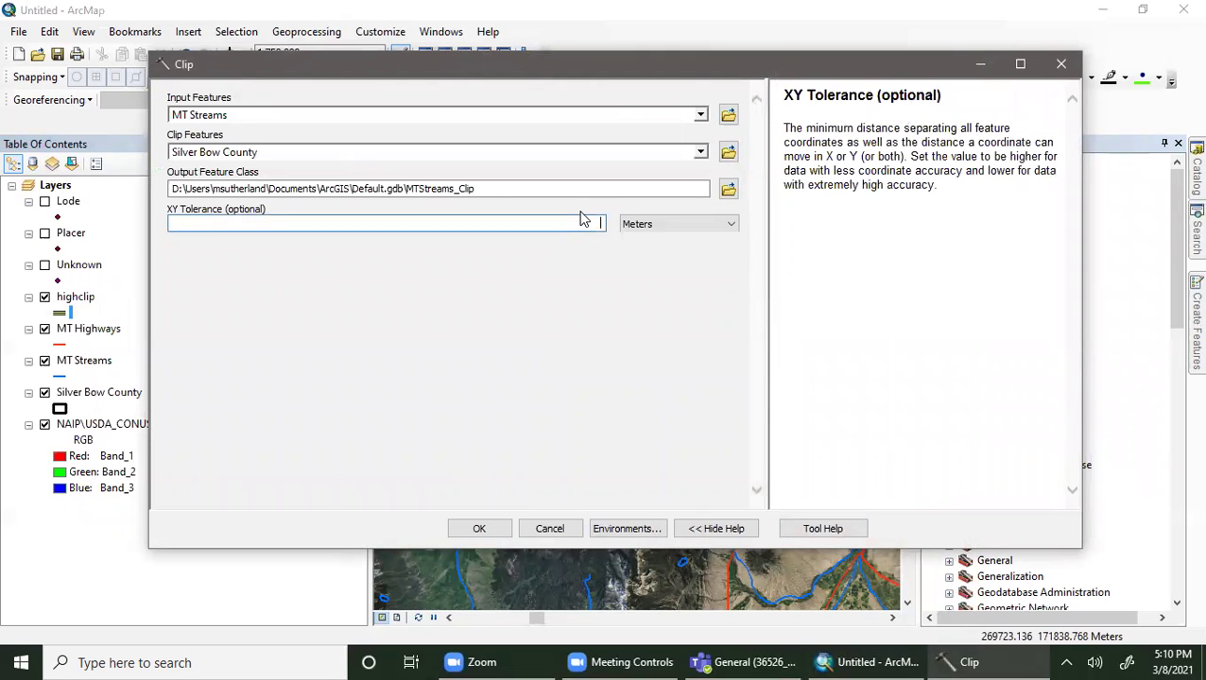
text(100)
- Save the output feature class as streamclip in the Analysis output folder and run the clip
click(729, 191)
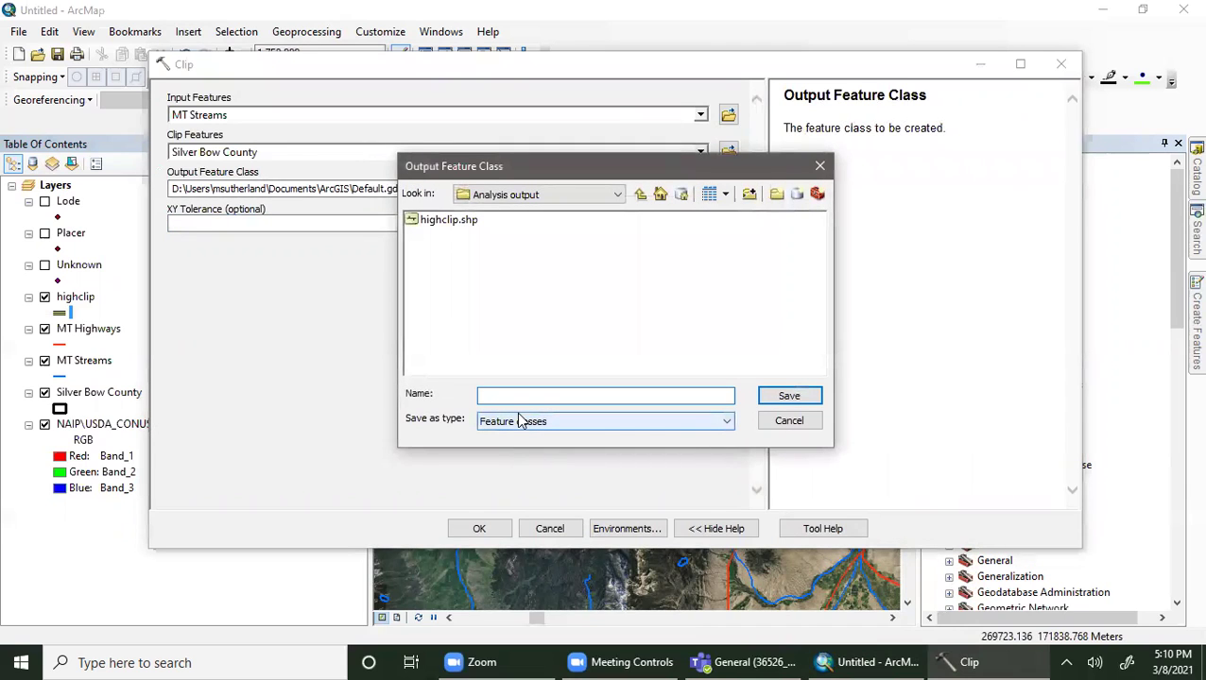
text(streamclip)
click(811, 396)
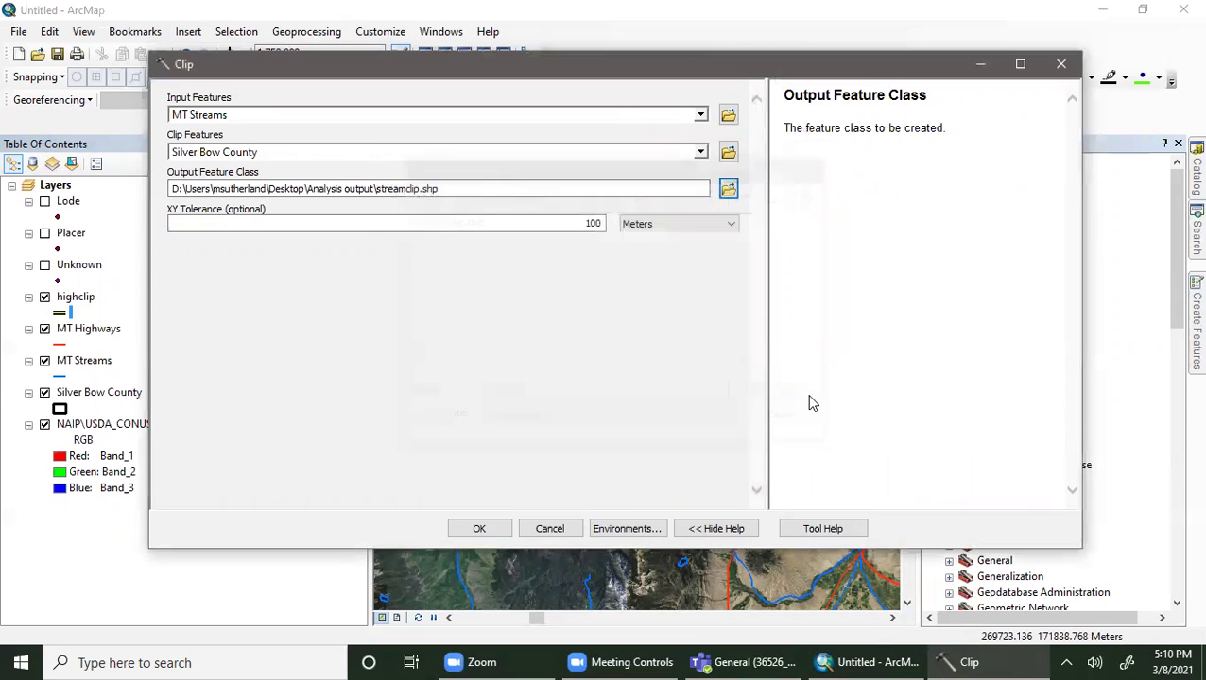
click(479, 529)
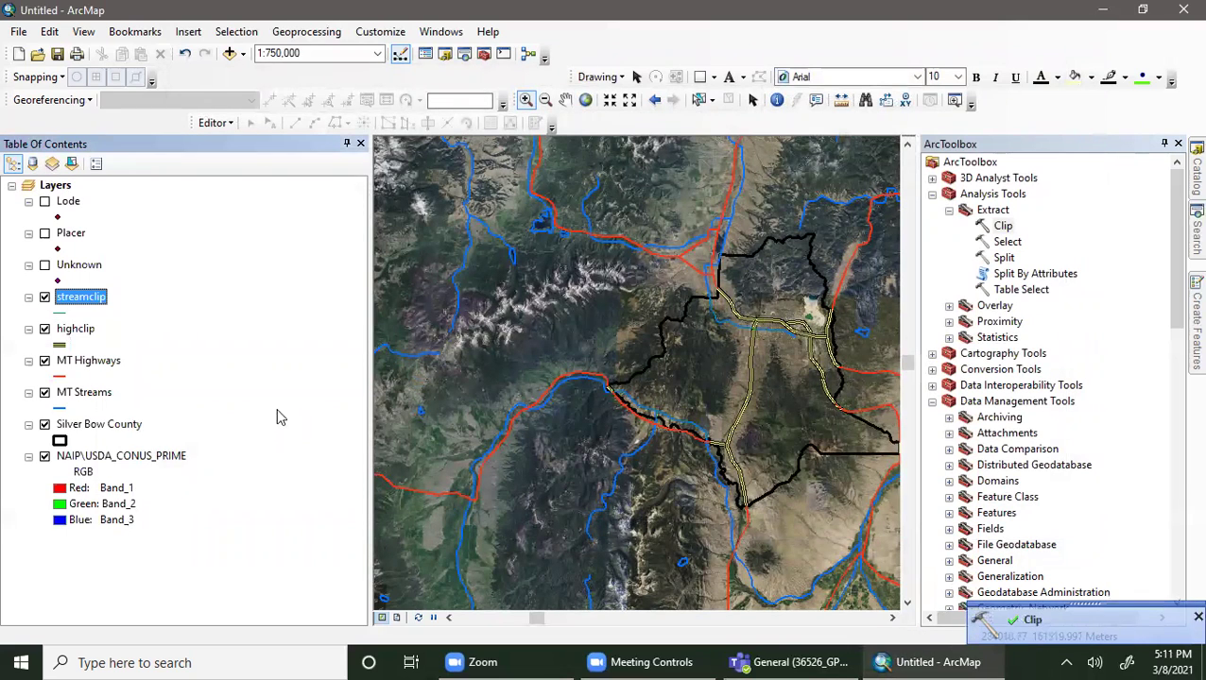
- Symbolize the streamclip layer with a bright turquoise line of width 3
click(62, 315)
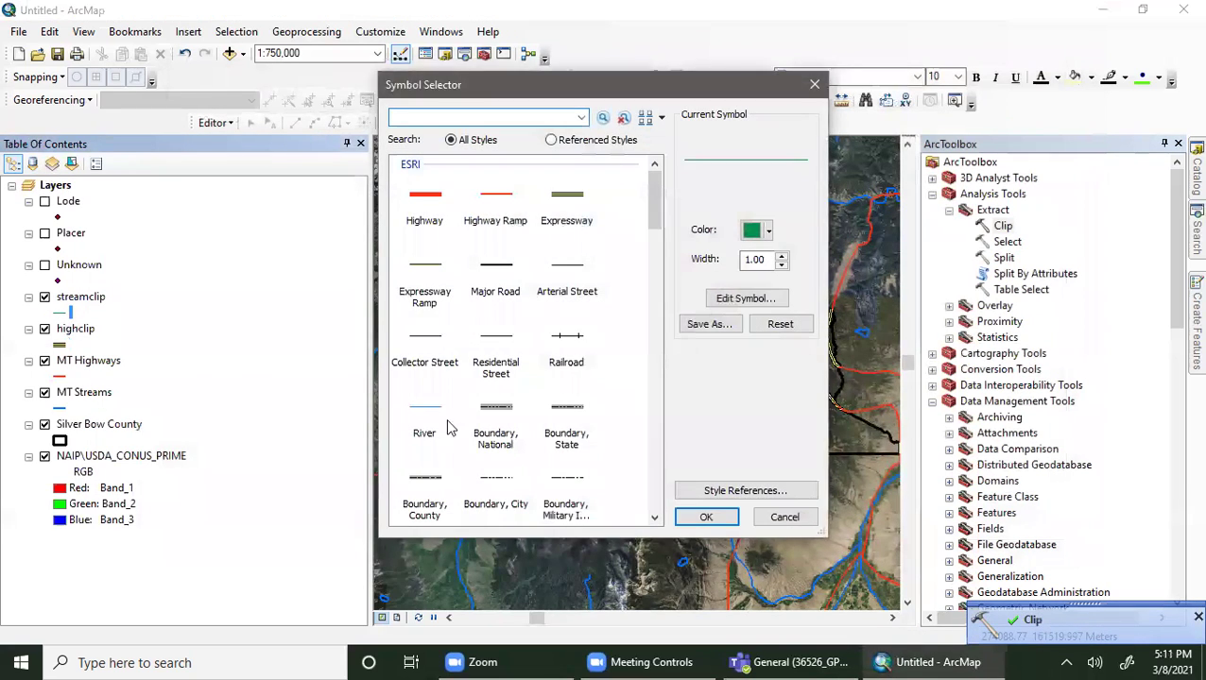
click(761, 230)
click(700, 309)
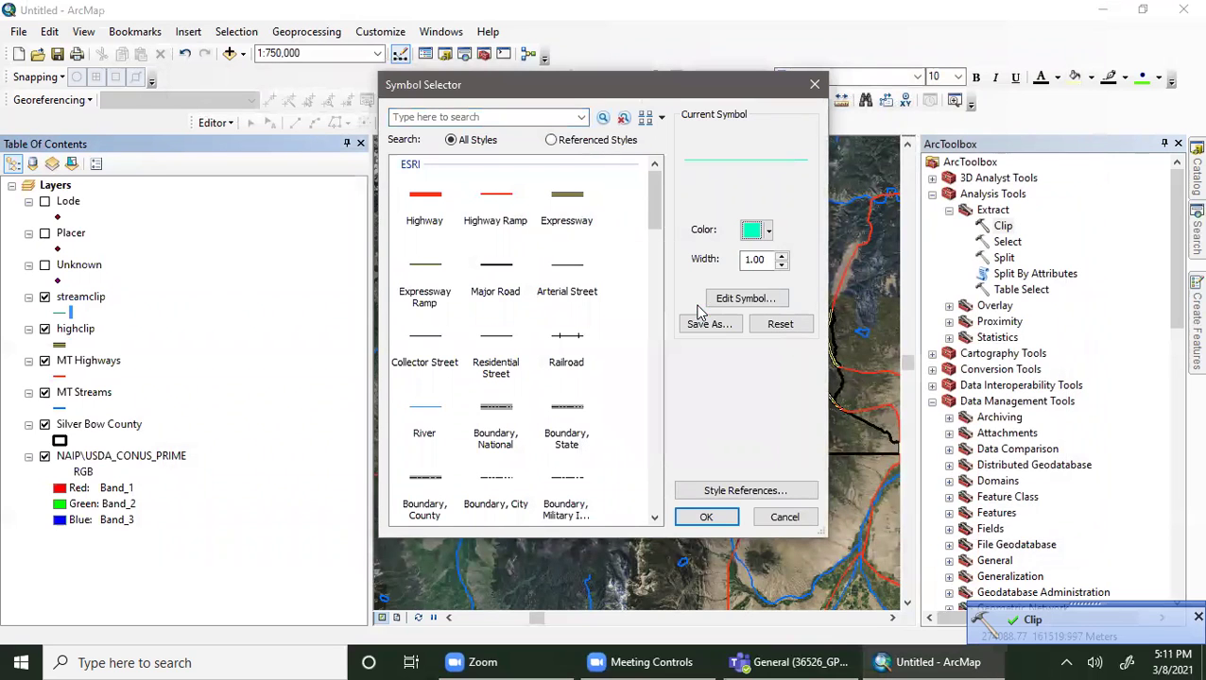
click(781, 255)
click(781, 255)
click(706, 517)
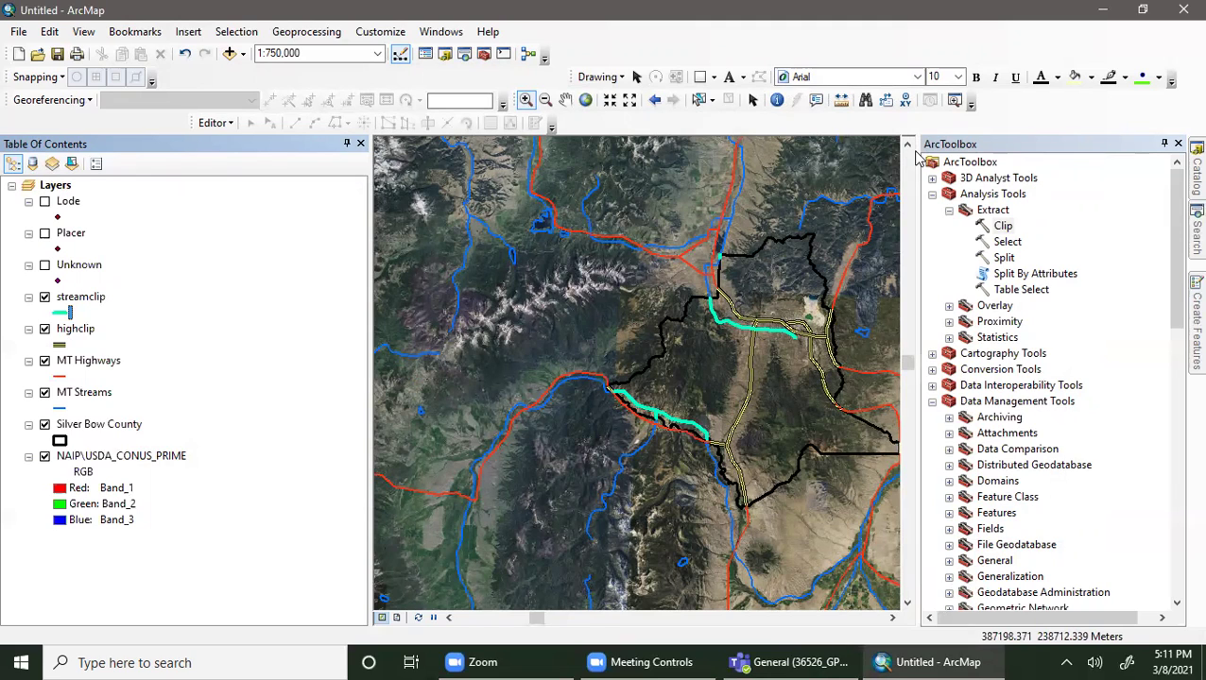
- Open the Overlay Erase tool with MT Highways as input and Silver Bow County as erase features, and browse for the output location
click(949, 321)
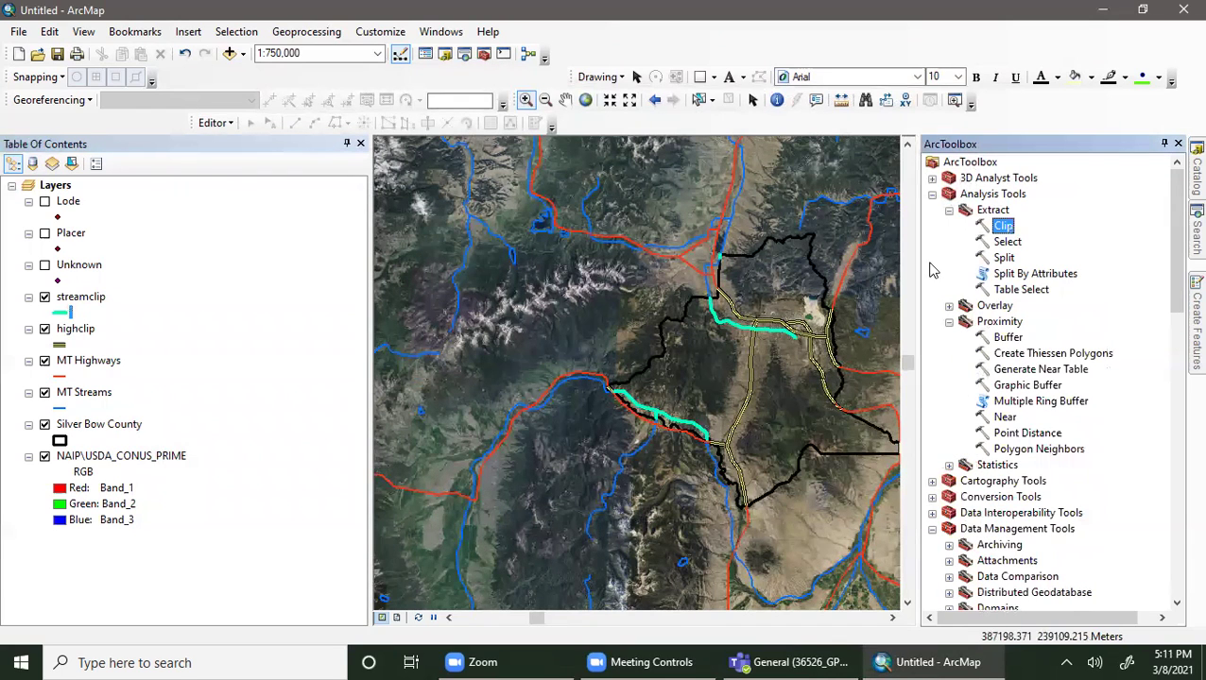
click(949, 306)
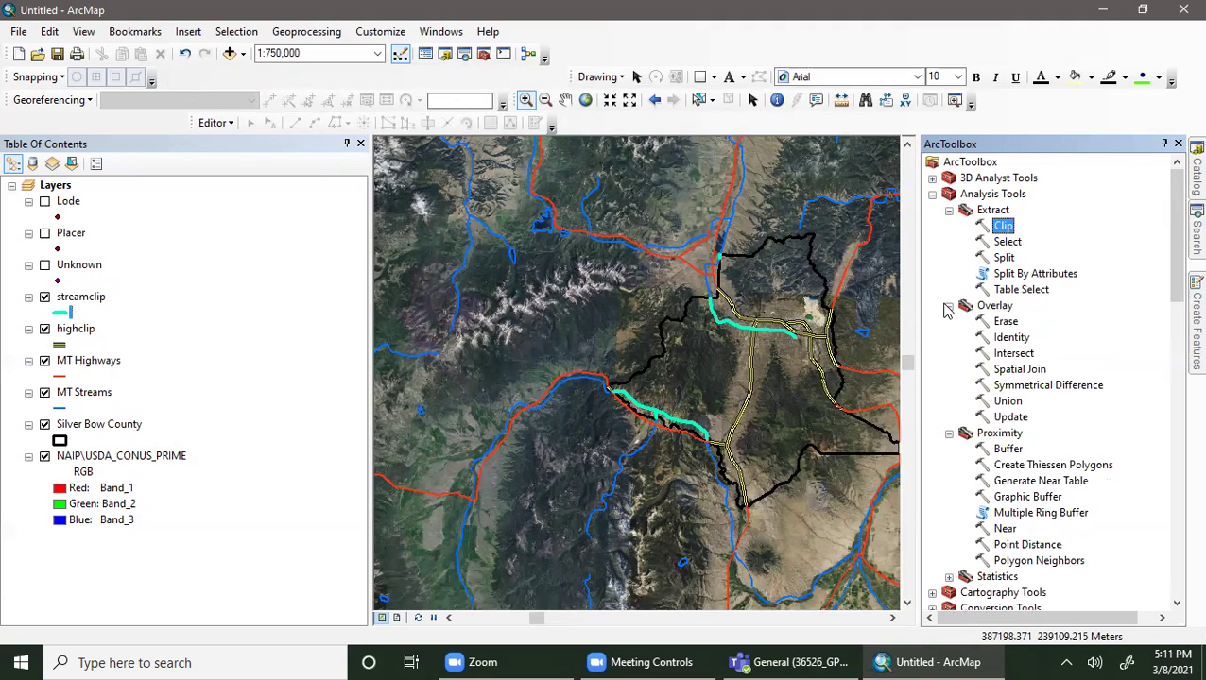
click(1007, 322)
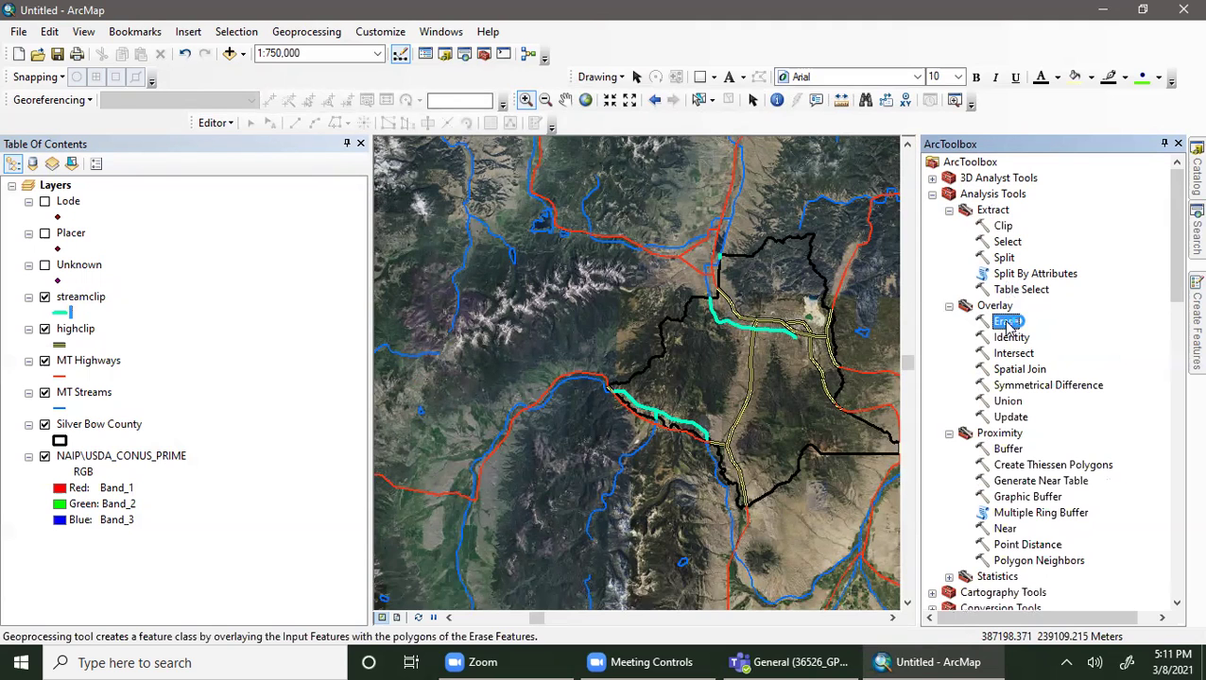
double_click(1007, 322)
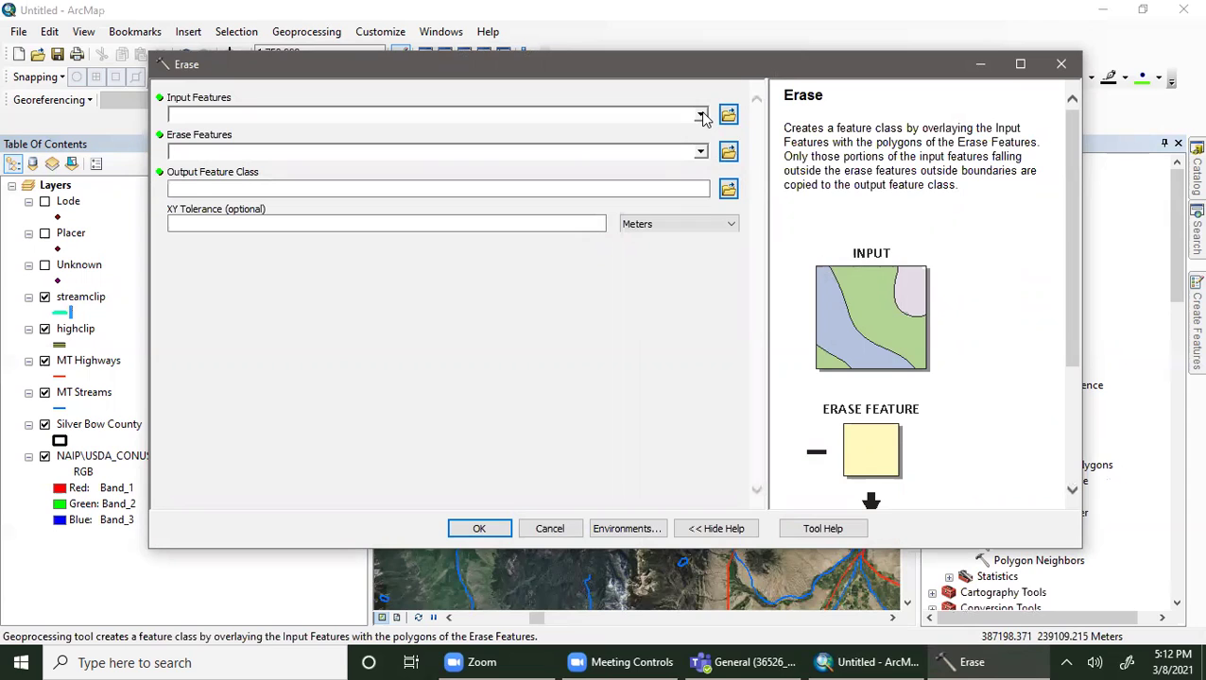
click(700, 114)
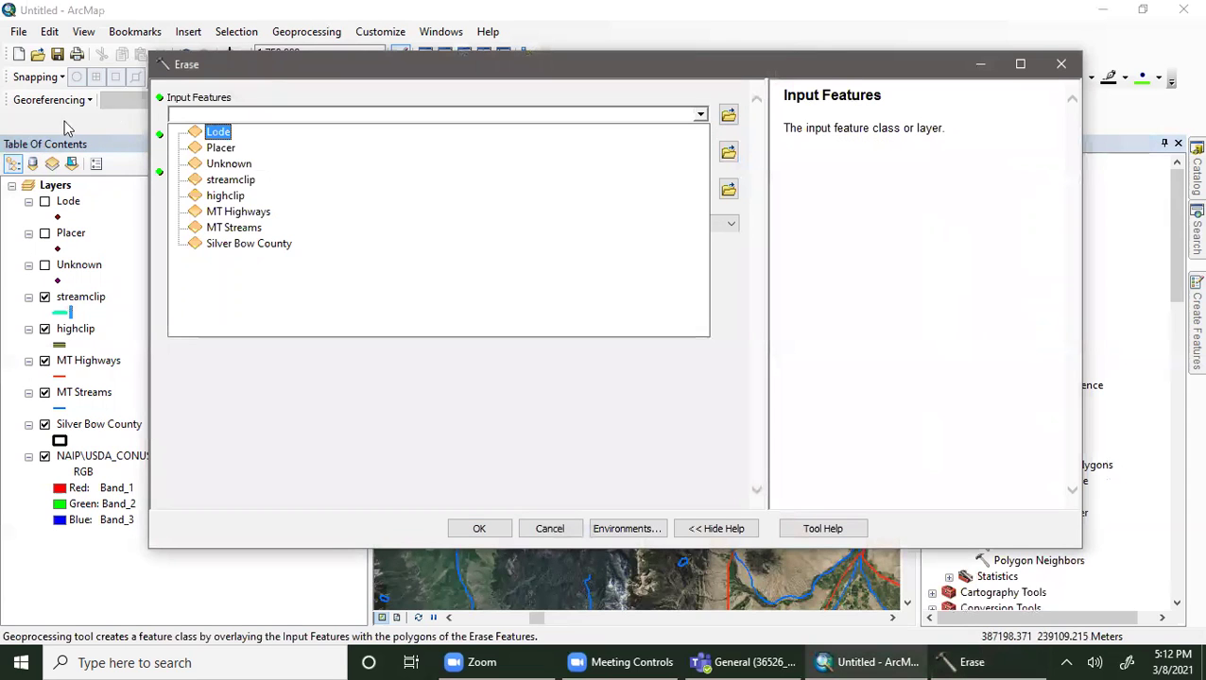
click(238, 212)
click(699, 151)
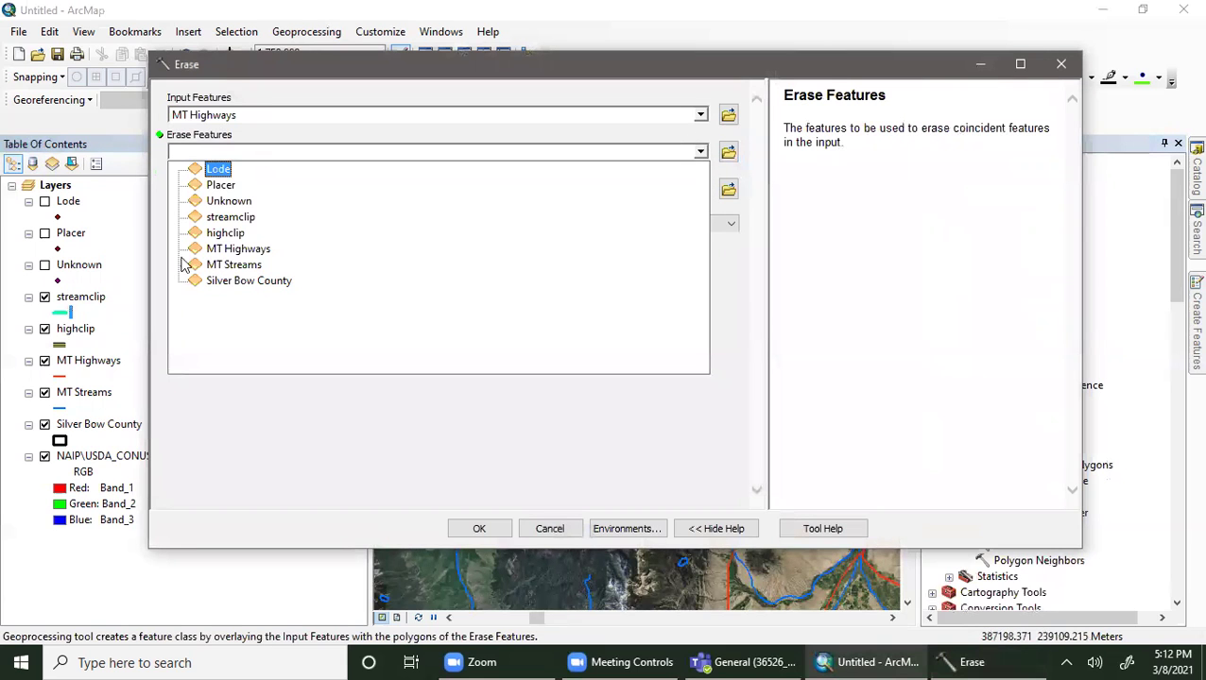
click(248, 281)
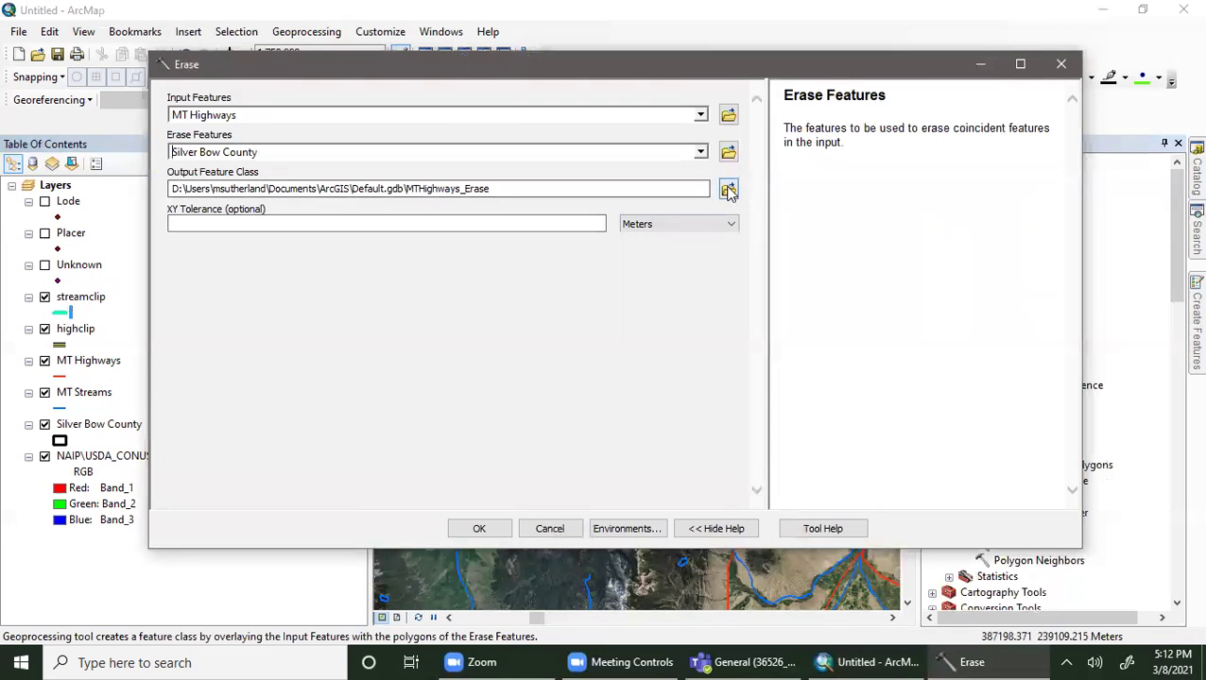
click(665, 190)
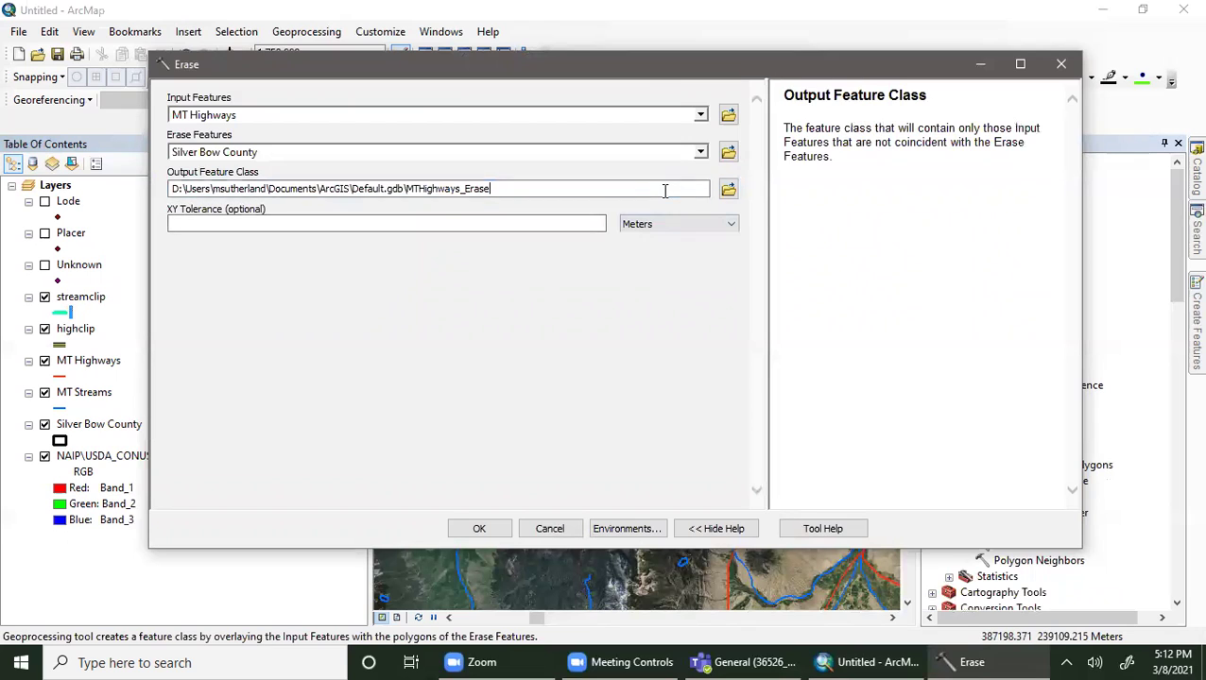
click(727, 189)
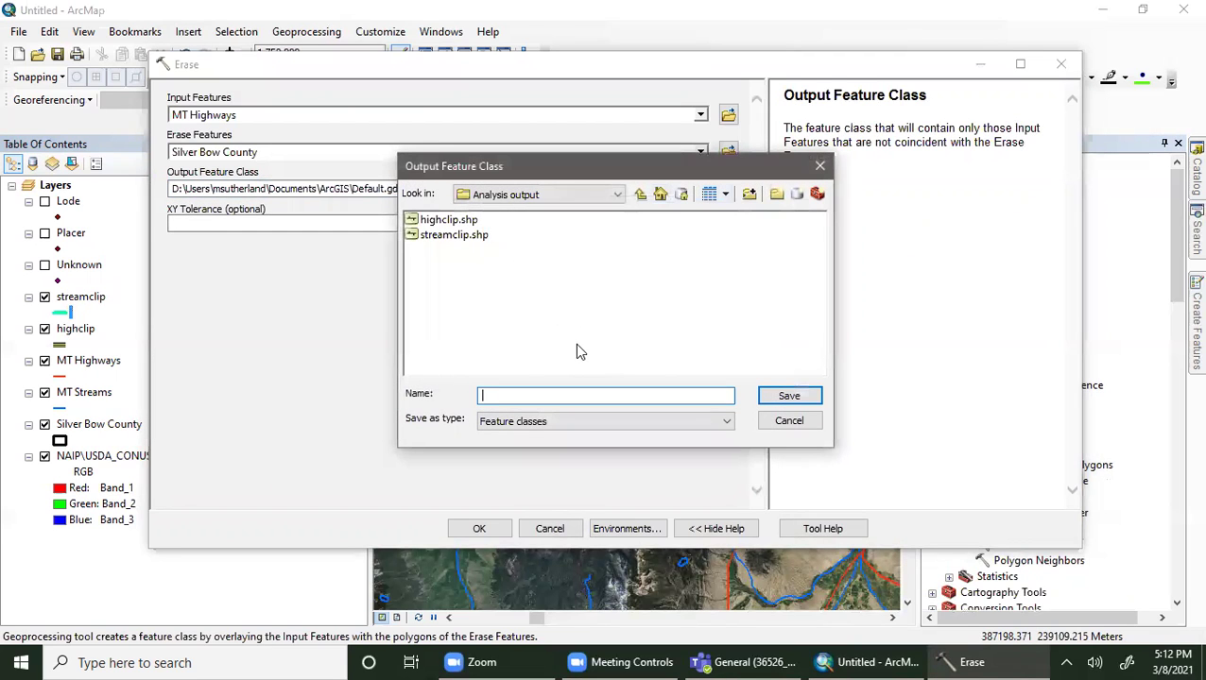
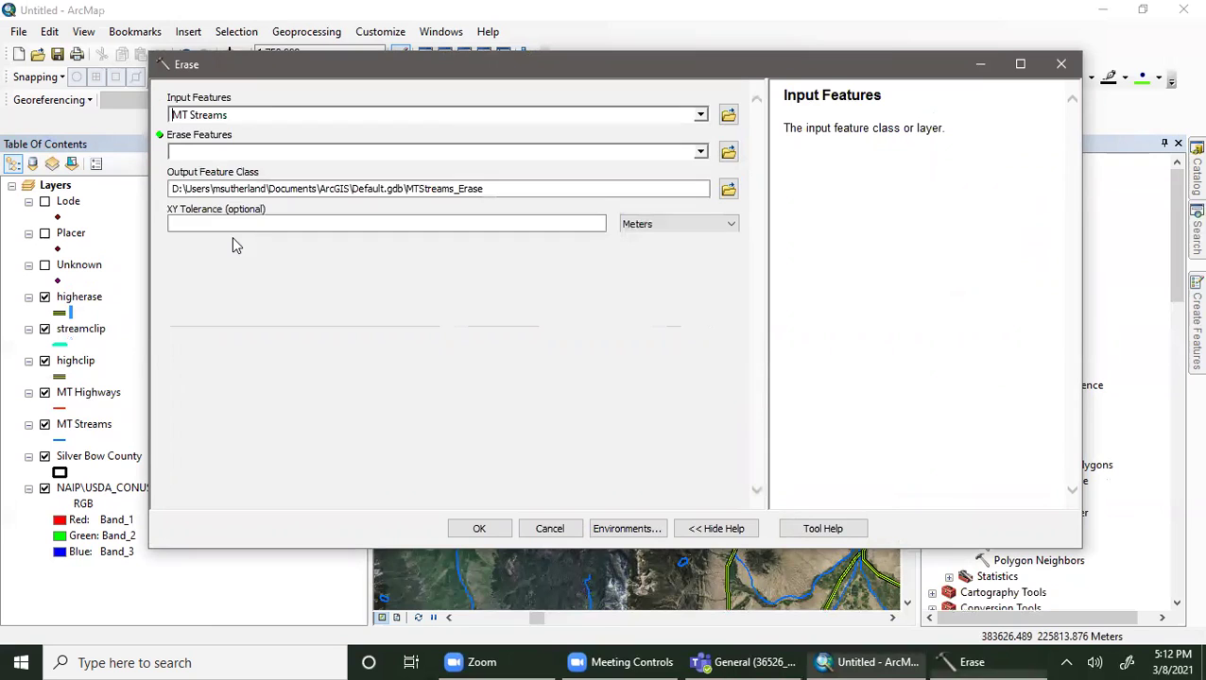
- Erase Silver Bow County from MT Streams, saving the output as stream erase in the Analysis output folder
click(700, 151)
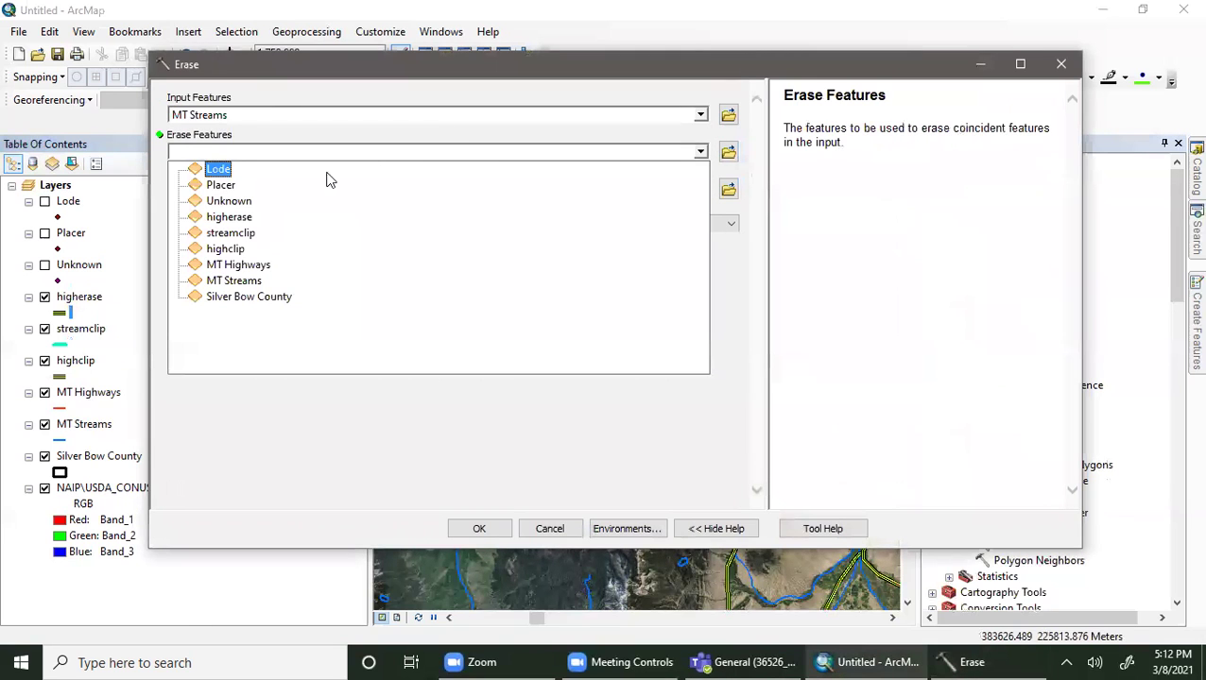
click(249, 297)
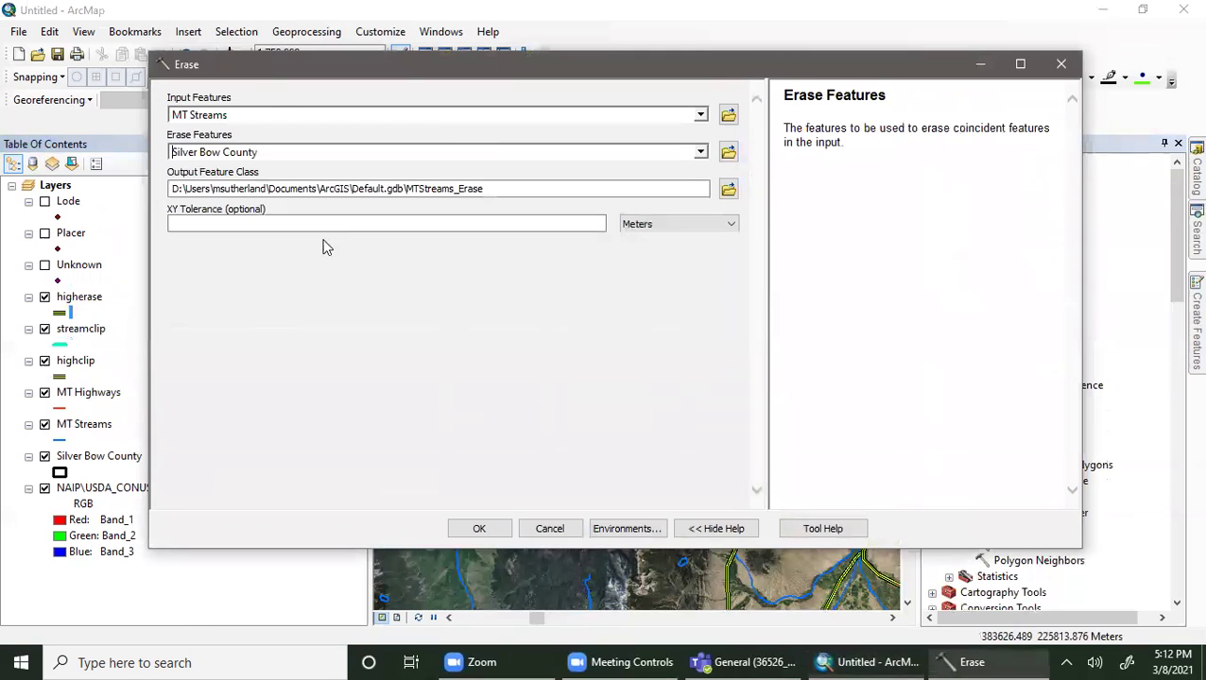
click(728, 189)
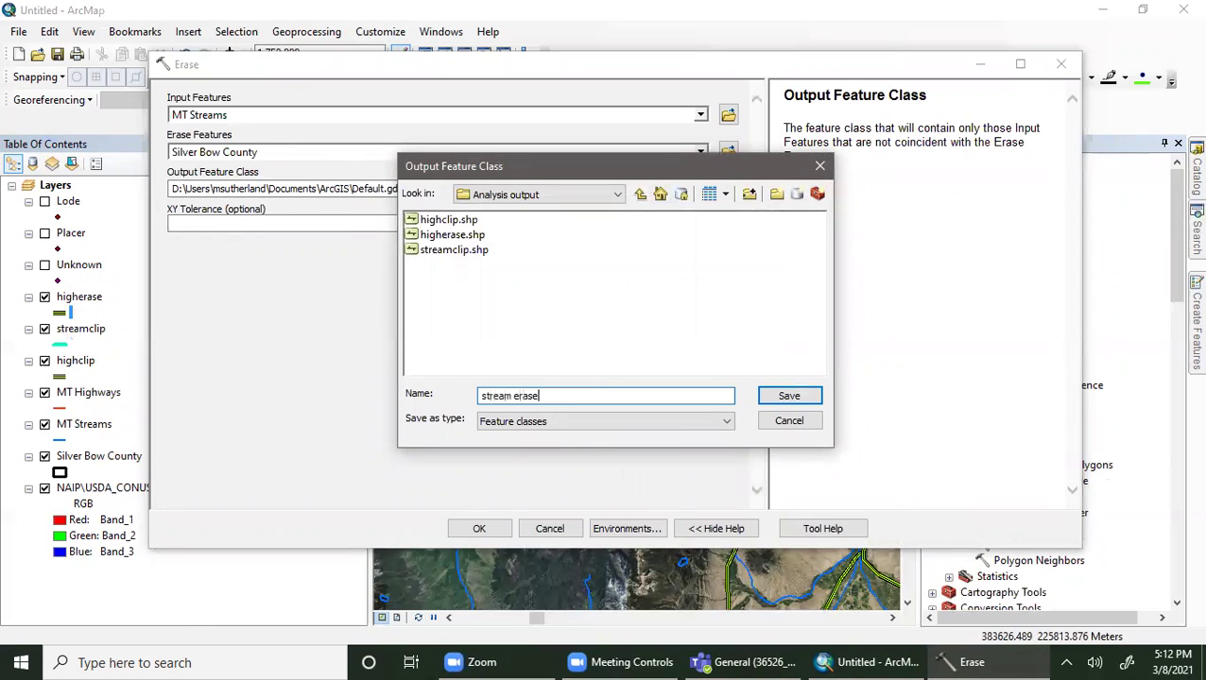
click(818, 397)
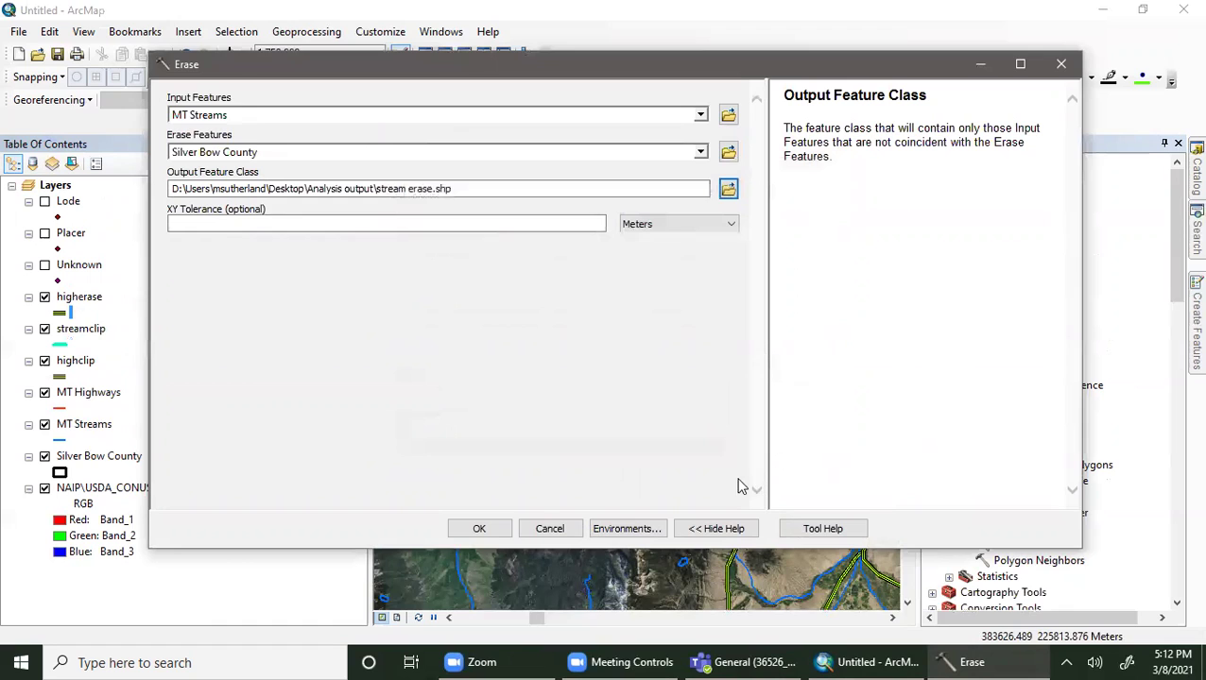
click(479, 532)
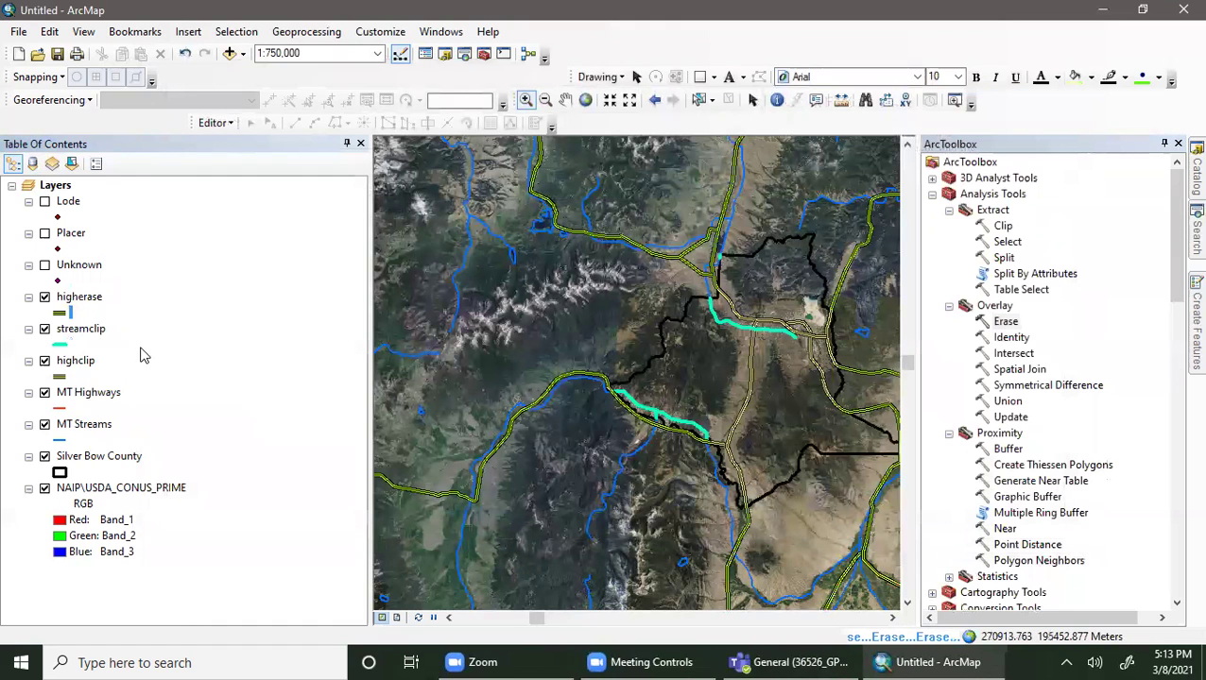
- Symbolize the stream erase layer with the Highway Ramp line style recolored magenta
click(59, 313)
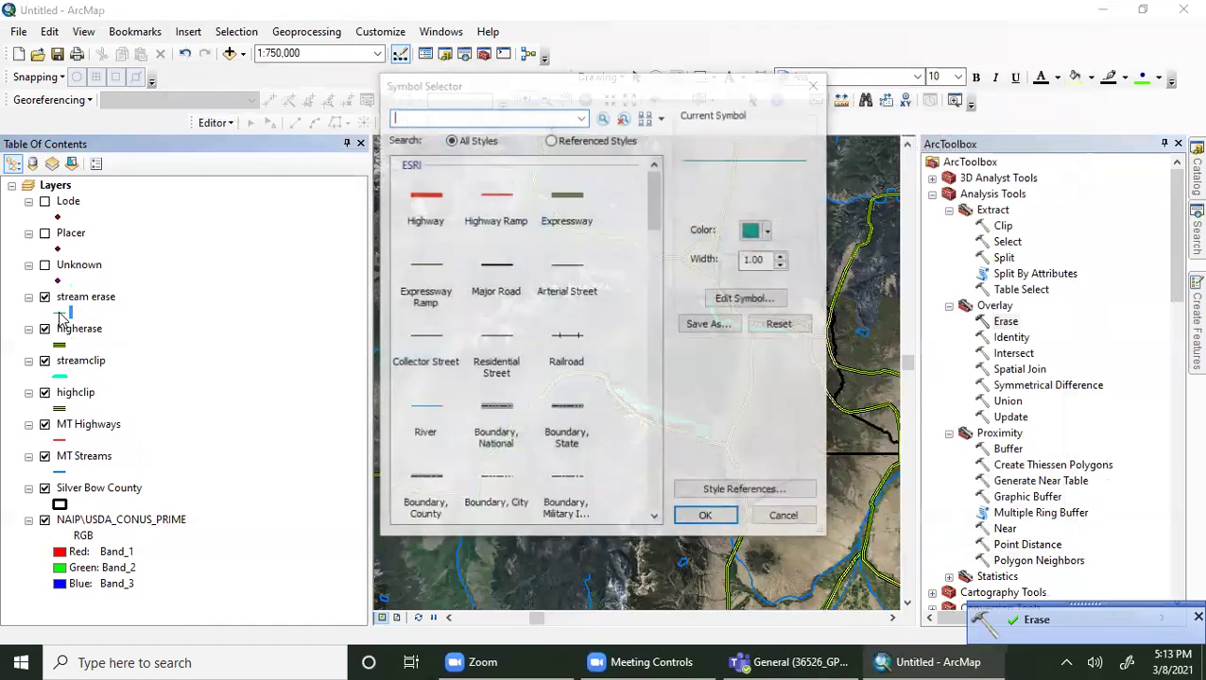
click(497, 204)
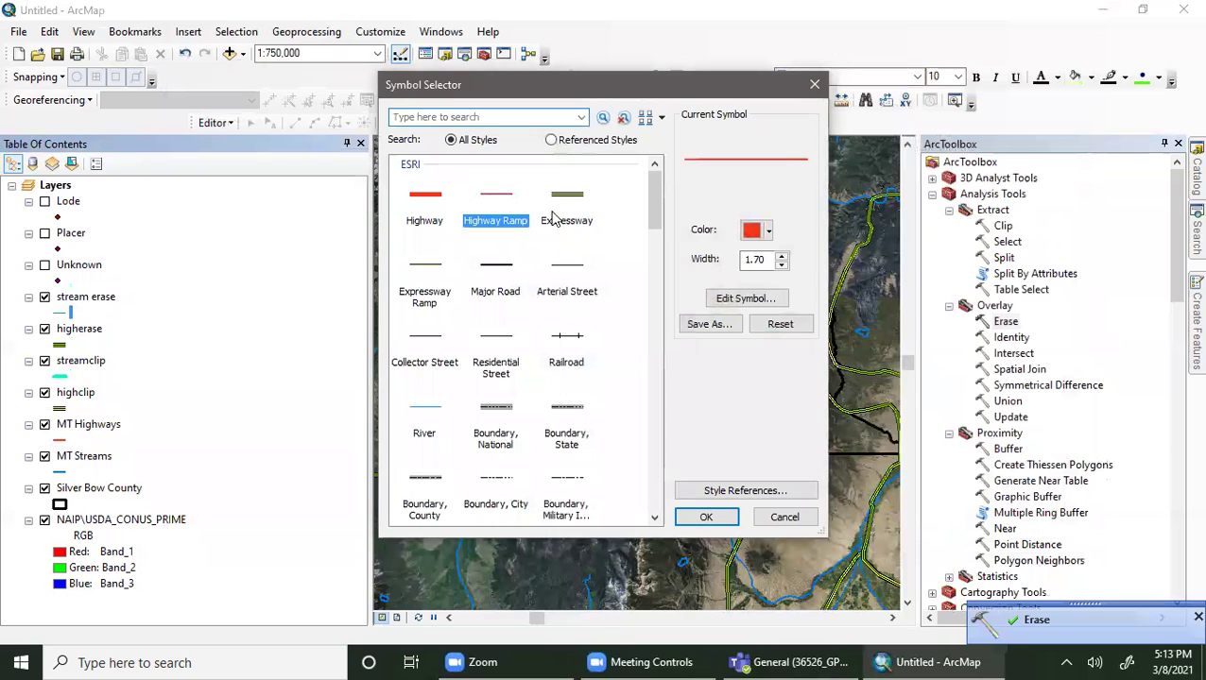
click(756, 232)
click(763, 324)
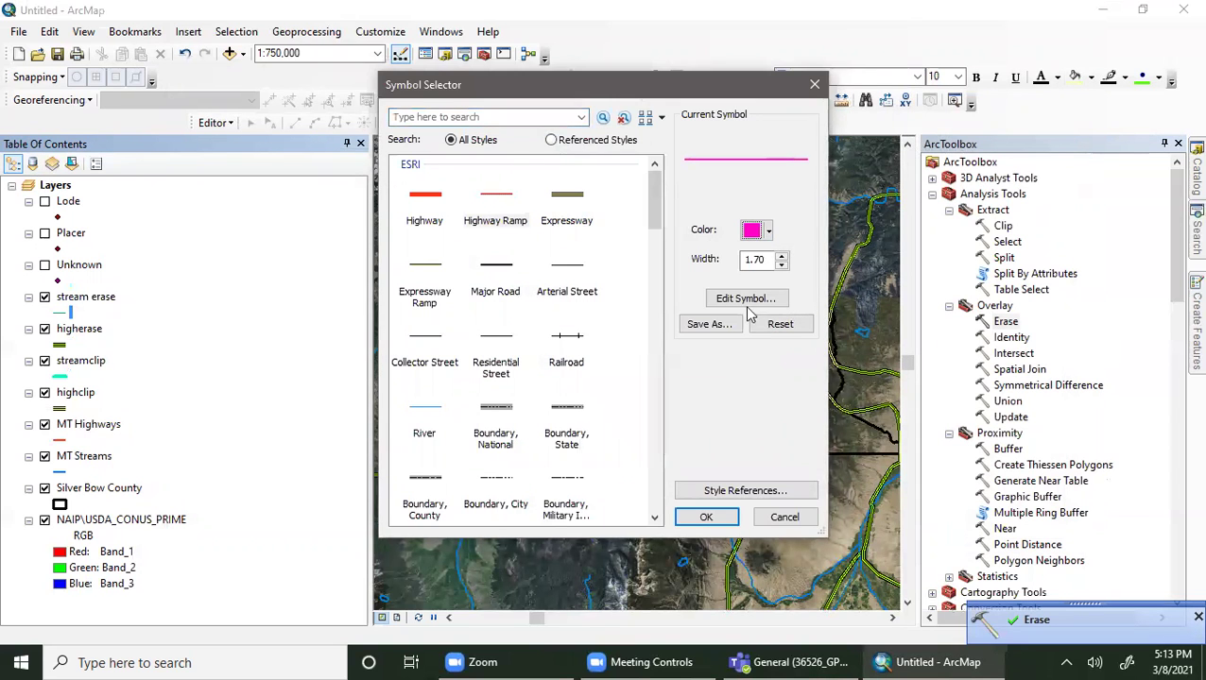
click(720, 518)
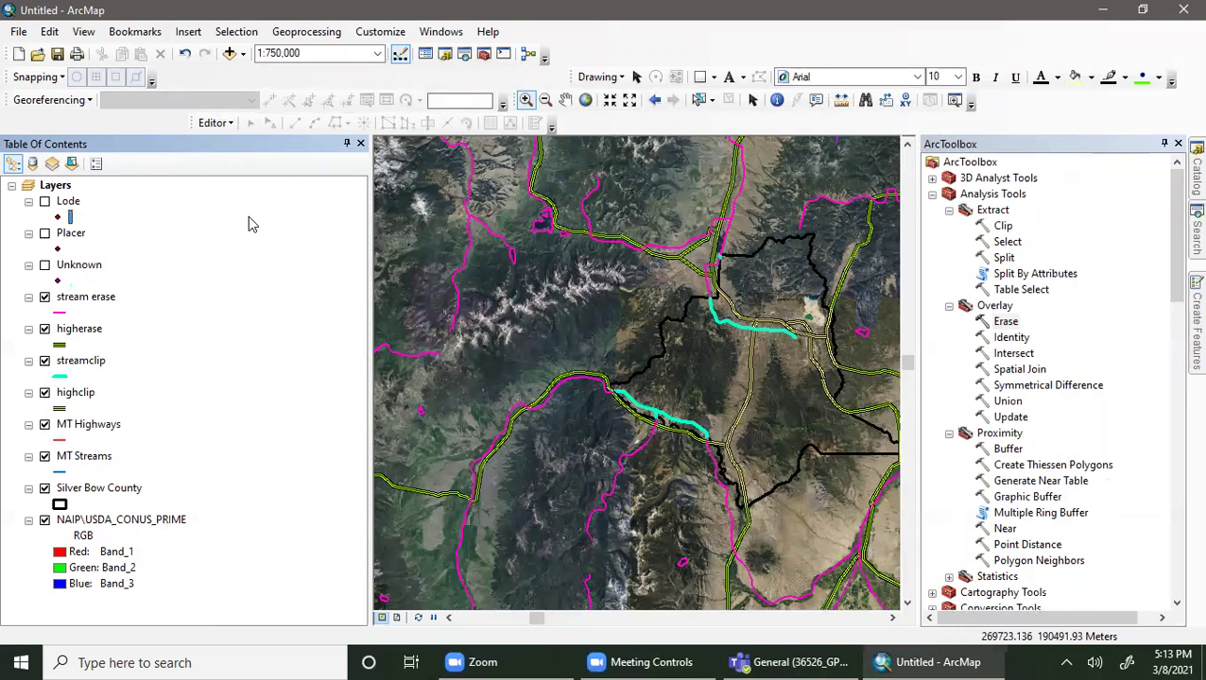
- Change the streamclip layer's line color to dark purple
click(59, 377)
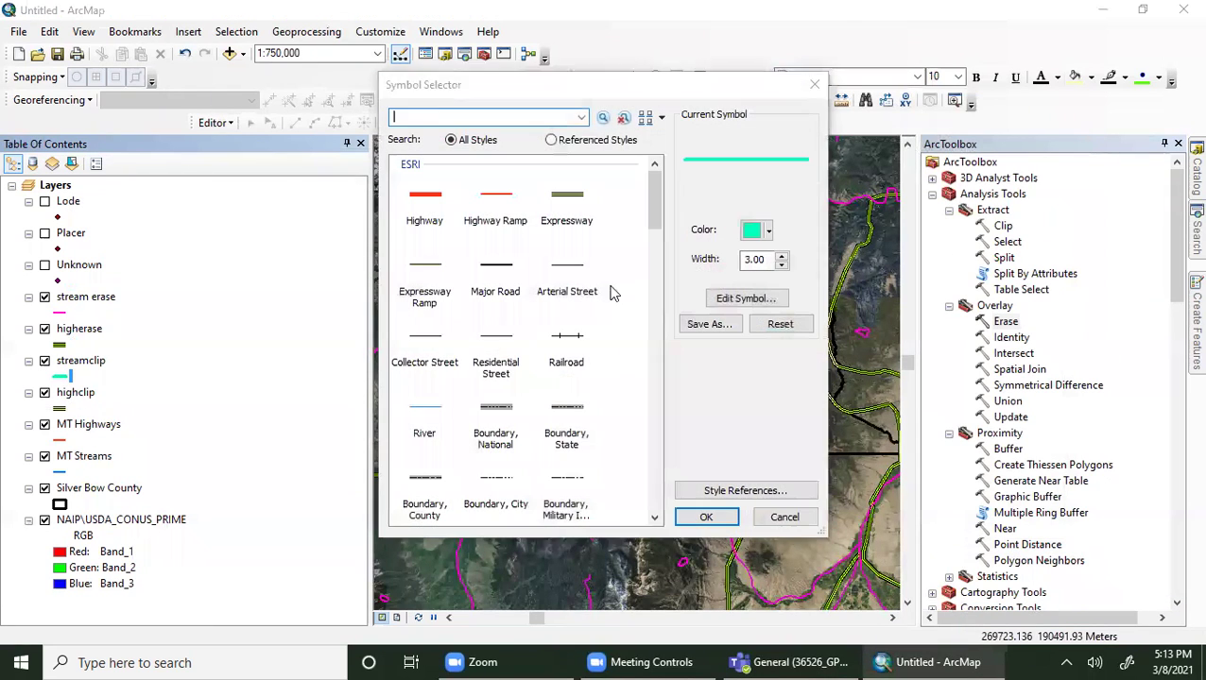
click(758, 229)
click(763, 310)
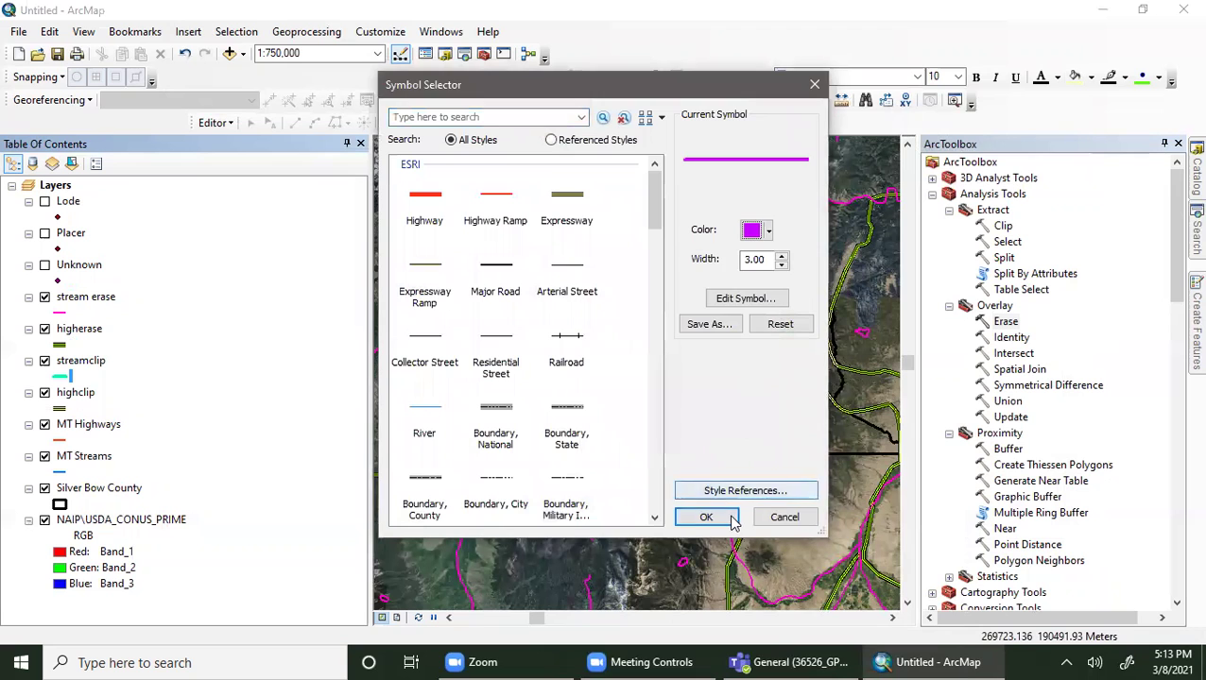
click(765, 230)
click(748, 340)
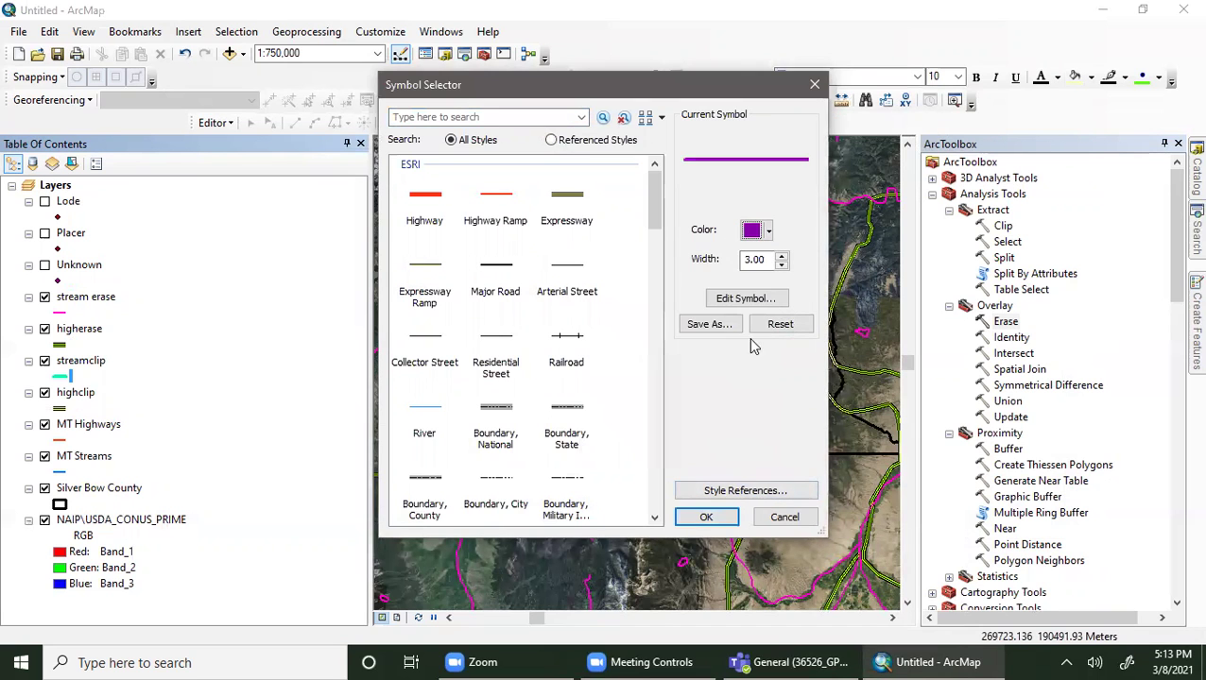
click(705, 517)
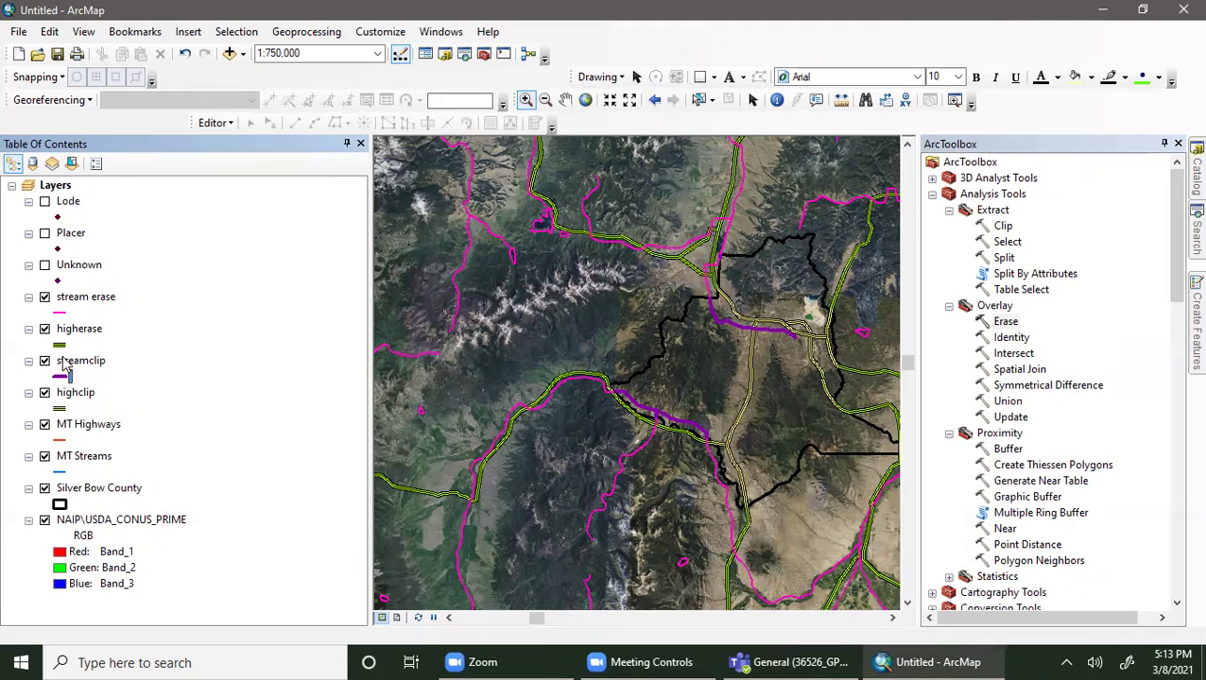
- Set the highclip layer's line width to 7
click(58, 408)
double_click(770, 260)
text(4)
click(781, 257)
click(781, 257)
click(781, 257)
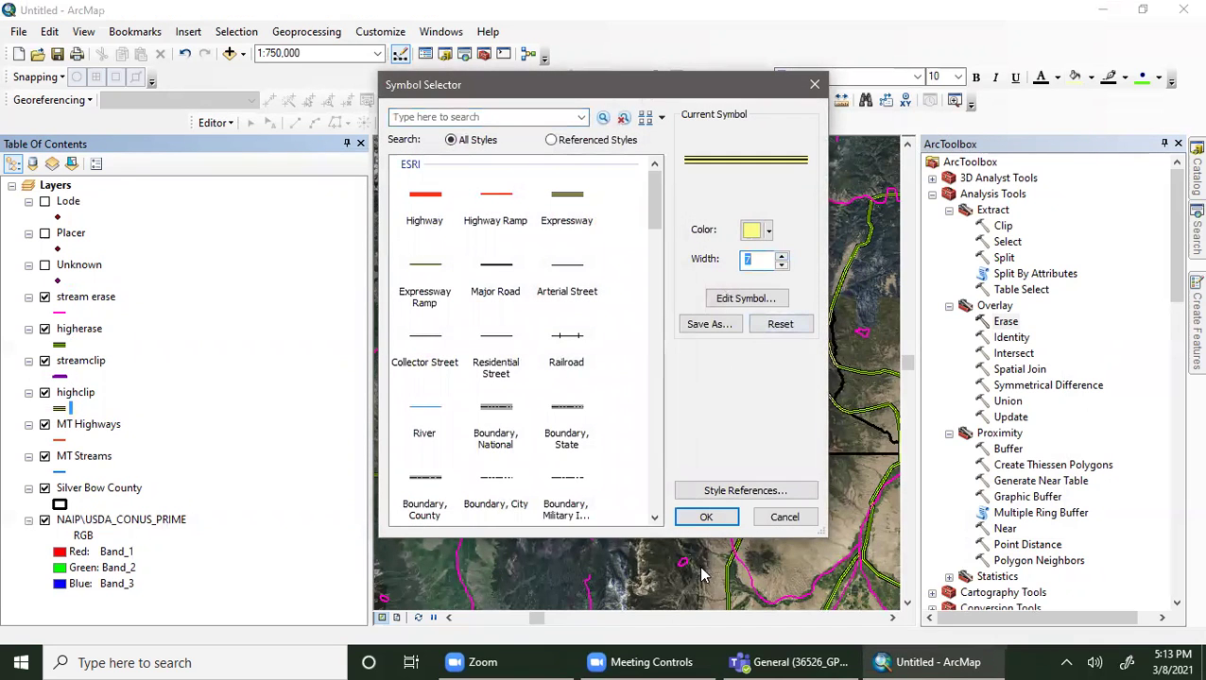
click(705, 516)
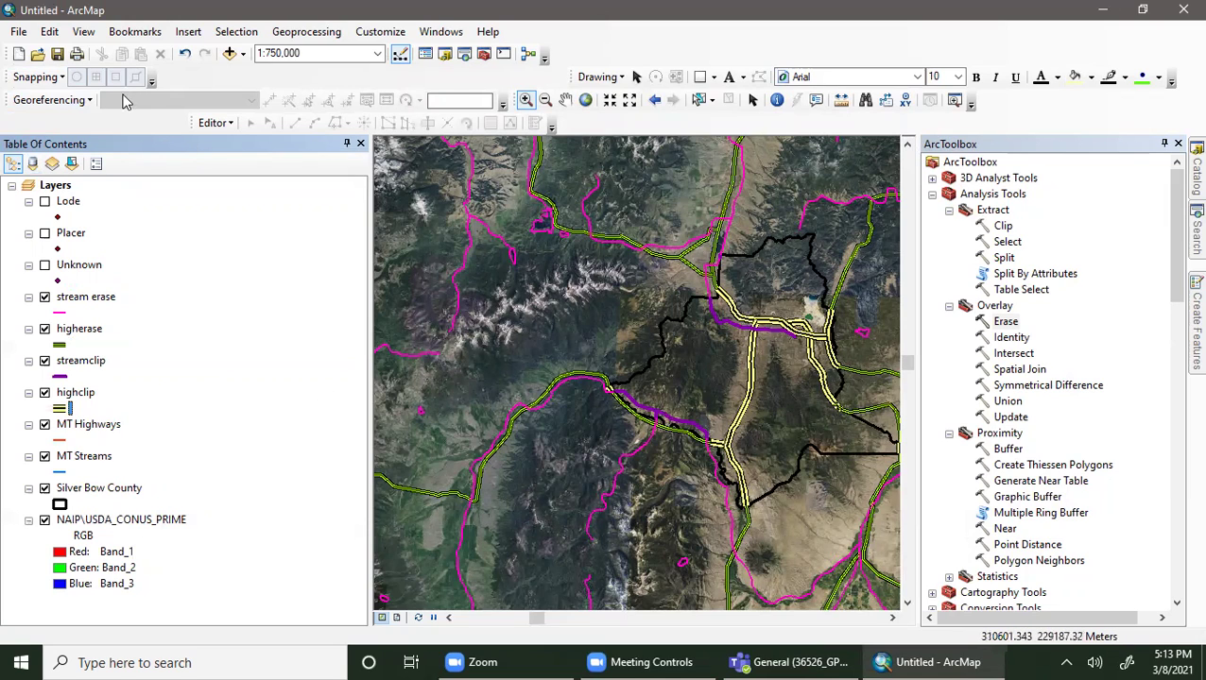
- Start a new polygon shapefile named New_Shapefile in the Analysis output folder
click(565, 99)
drag(807, 429, 676, 401)
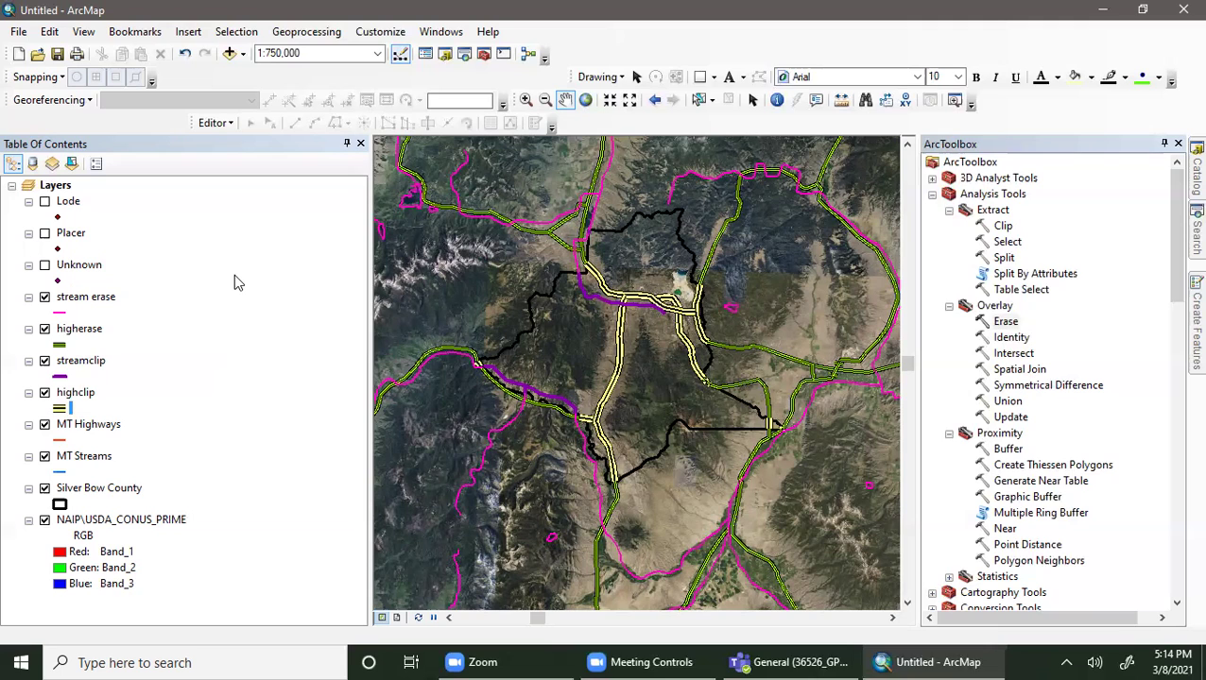
click(1196, 170)
click(1026, 251)
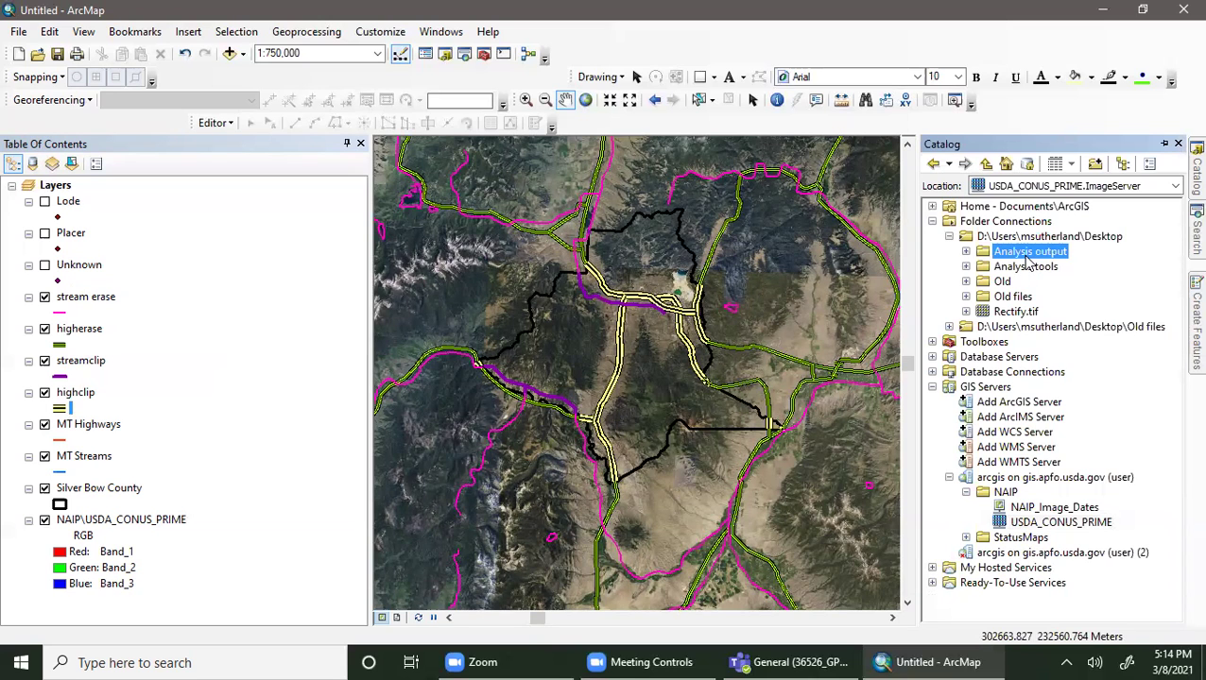
right_click(1028, 253)
mouse_move(1083, 368)
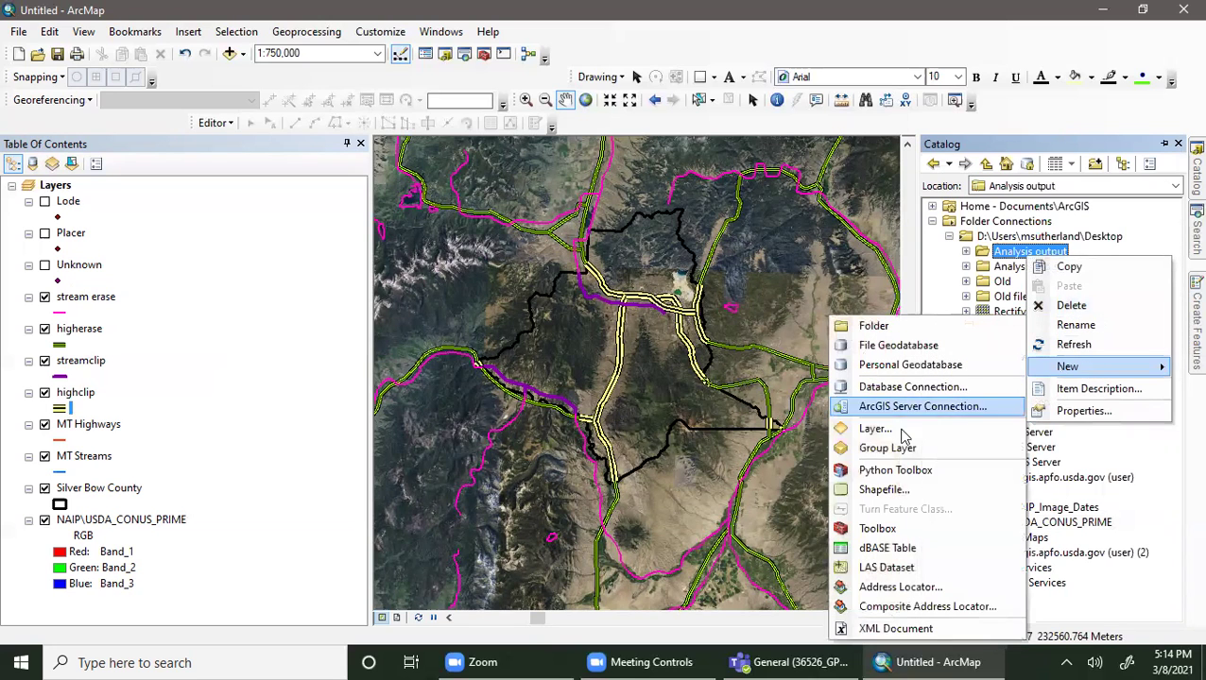
click(884, 486)
click(624, 200)
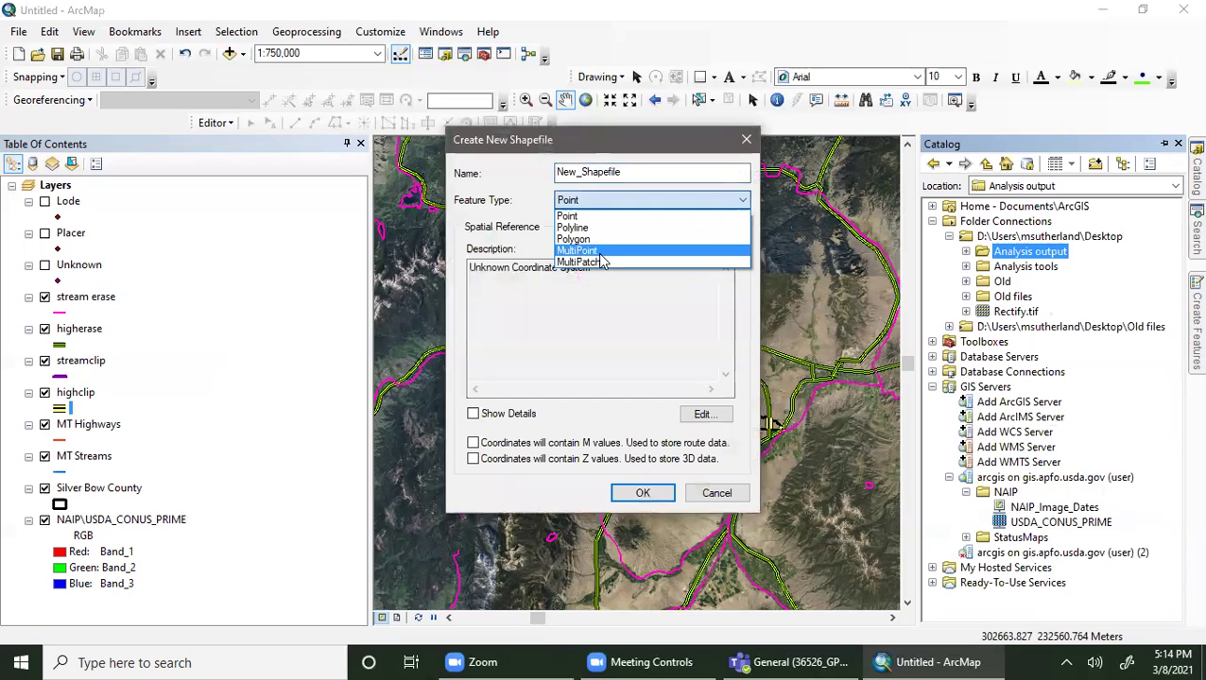
click(614, 238)
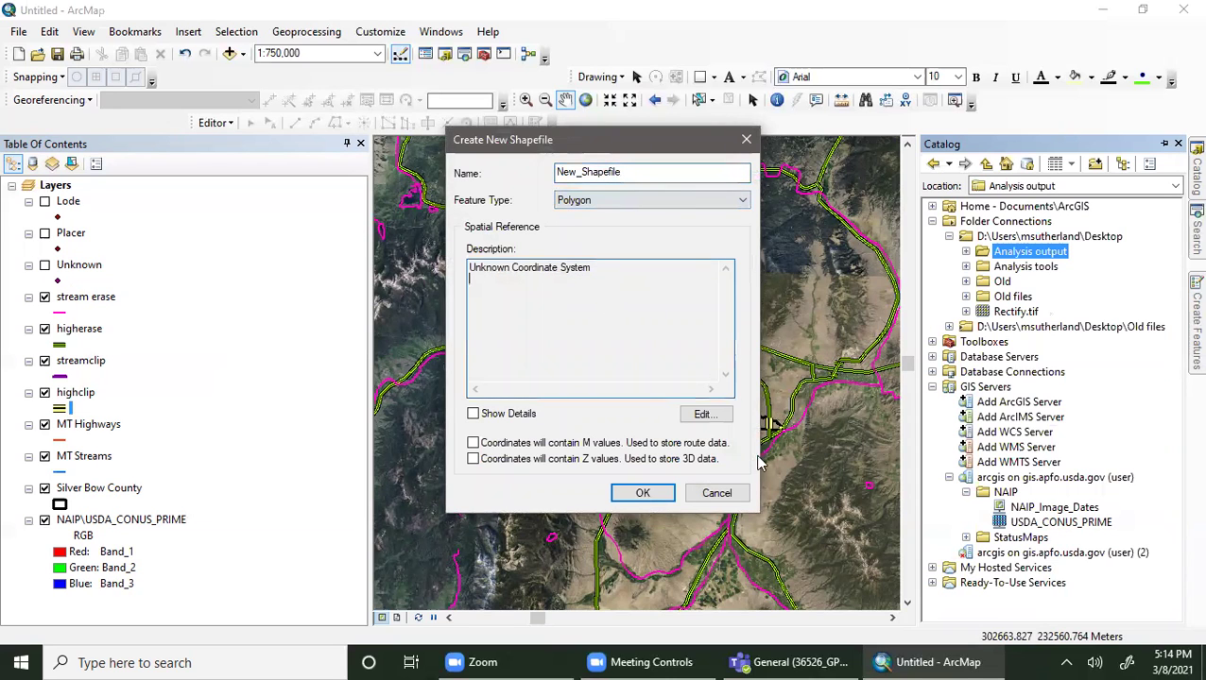
- Assign the WGS 1984 geographic coordinate system to the new shapefile and create it
click(710, 420)
click(515, 239)
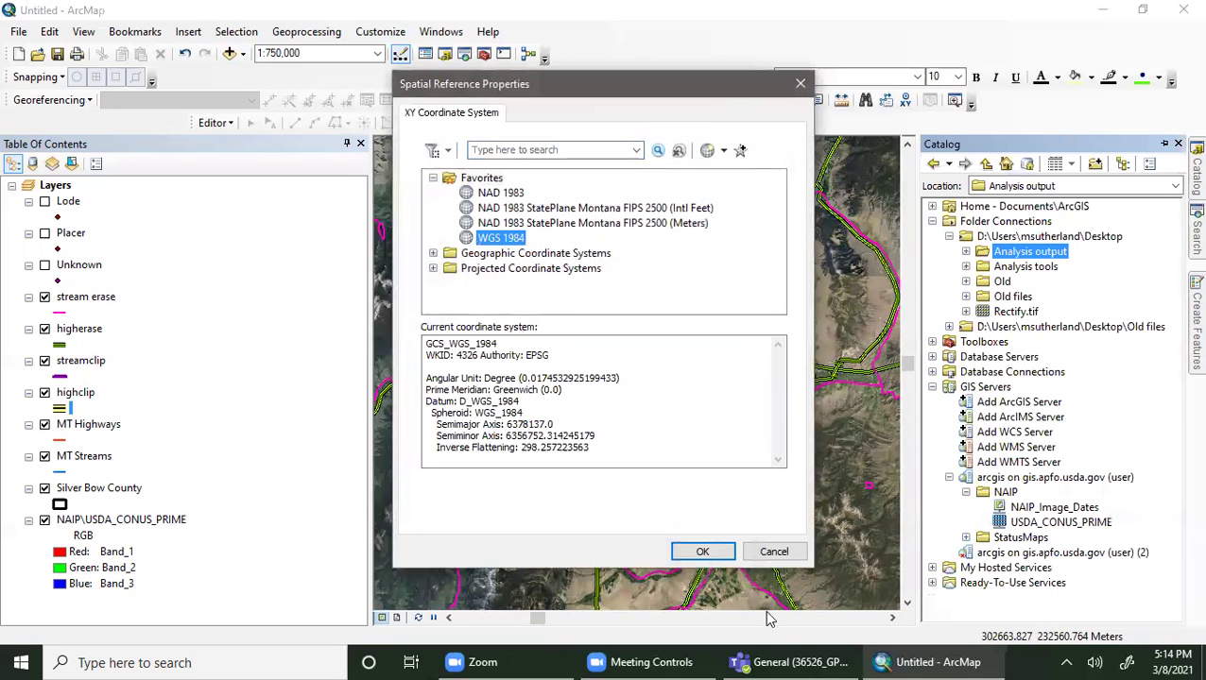
click(704, 553)
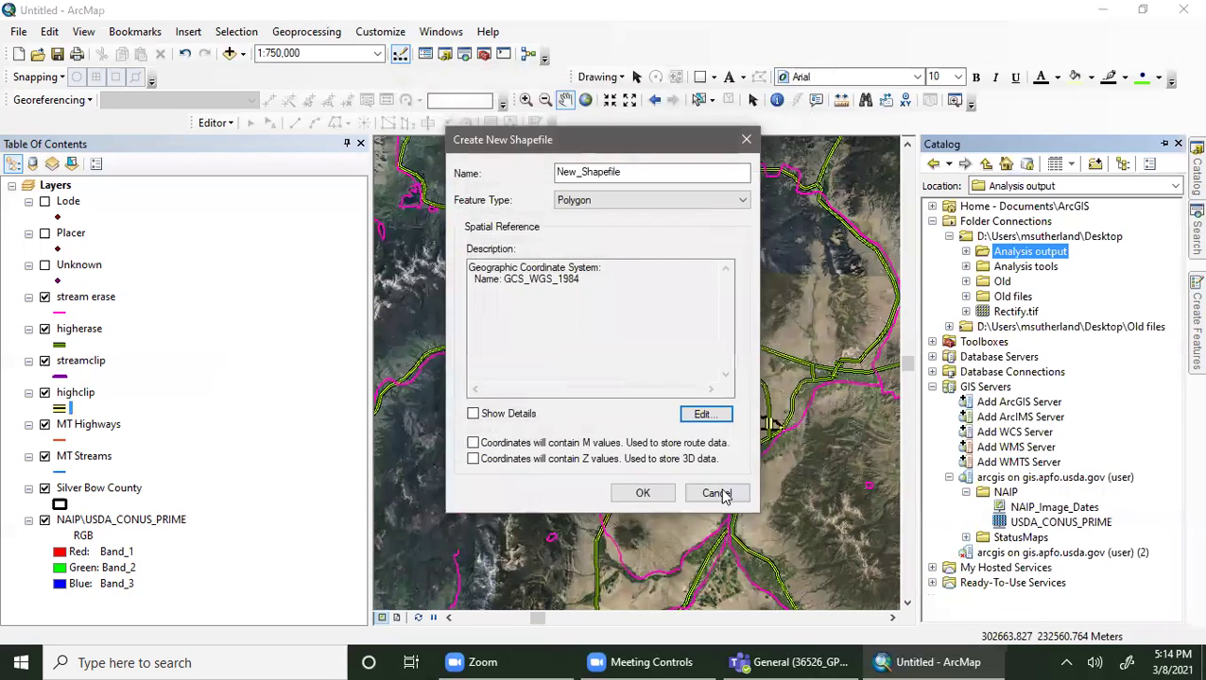
click(644, 495)
- Start an edit session with the map at 1:1,000,000, continuing past the spatial reference warnings
click(745, 479)
scroll(645, 429, up, 2)
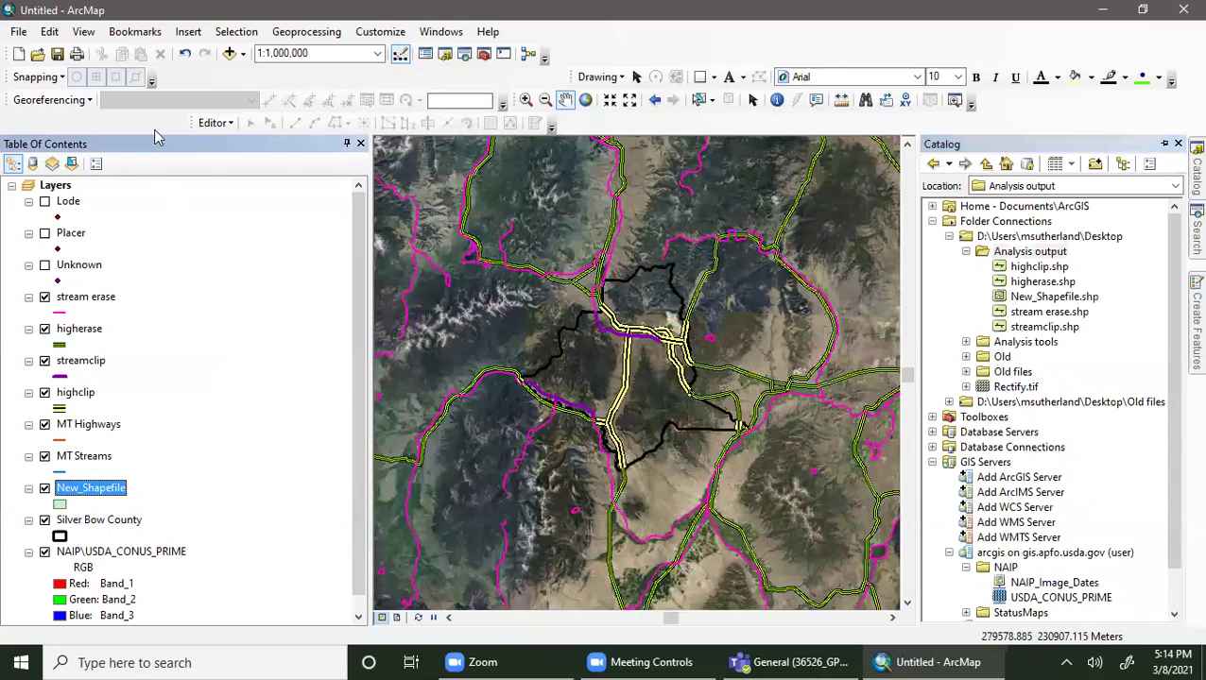
click(215, 123)
click(233, 139)
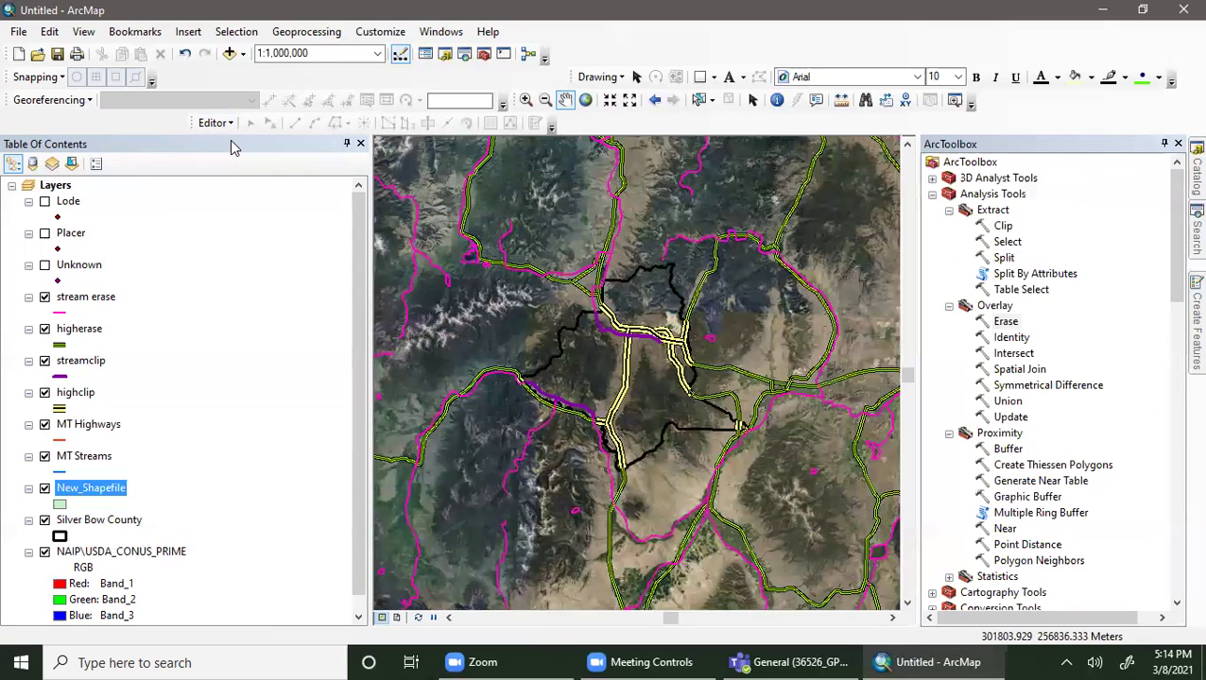
click(693, 517)
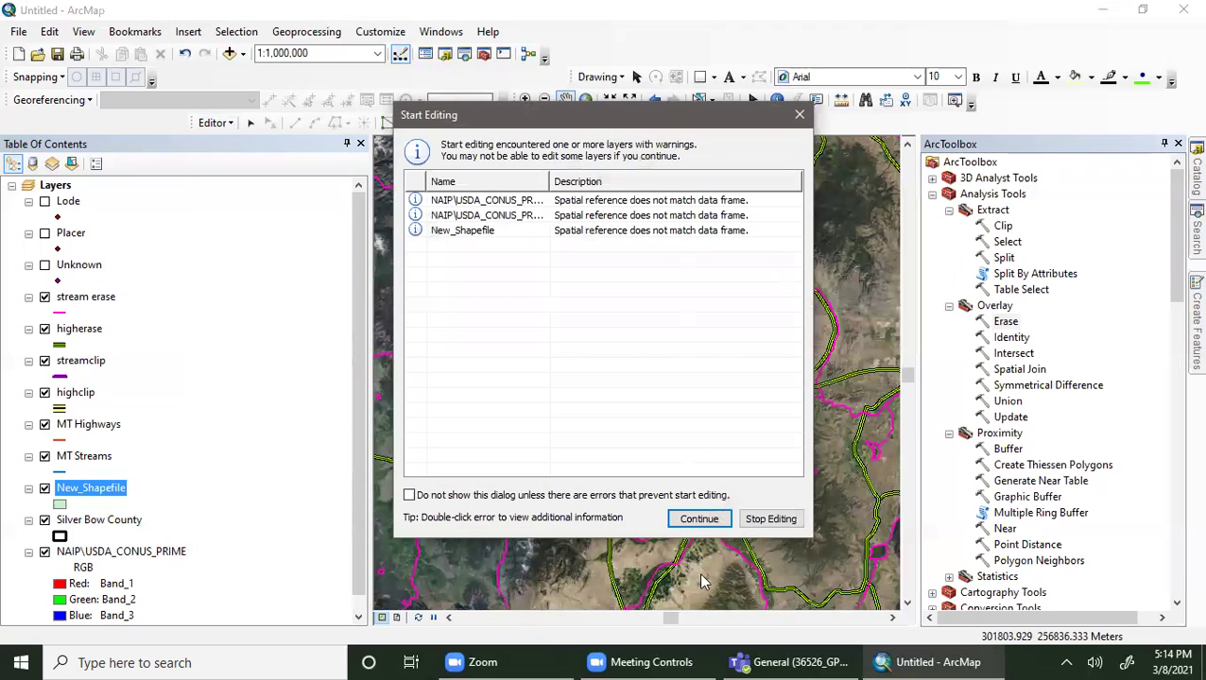
click(698, 517)
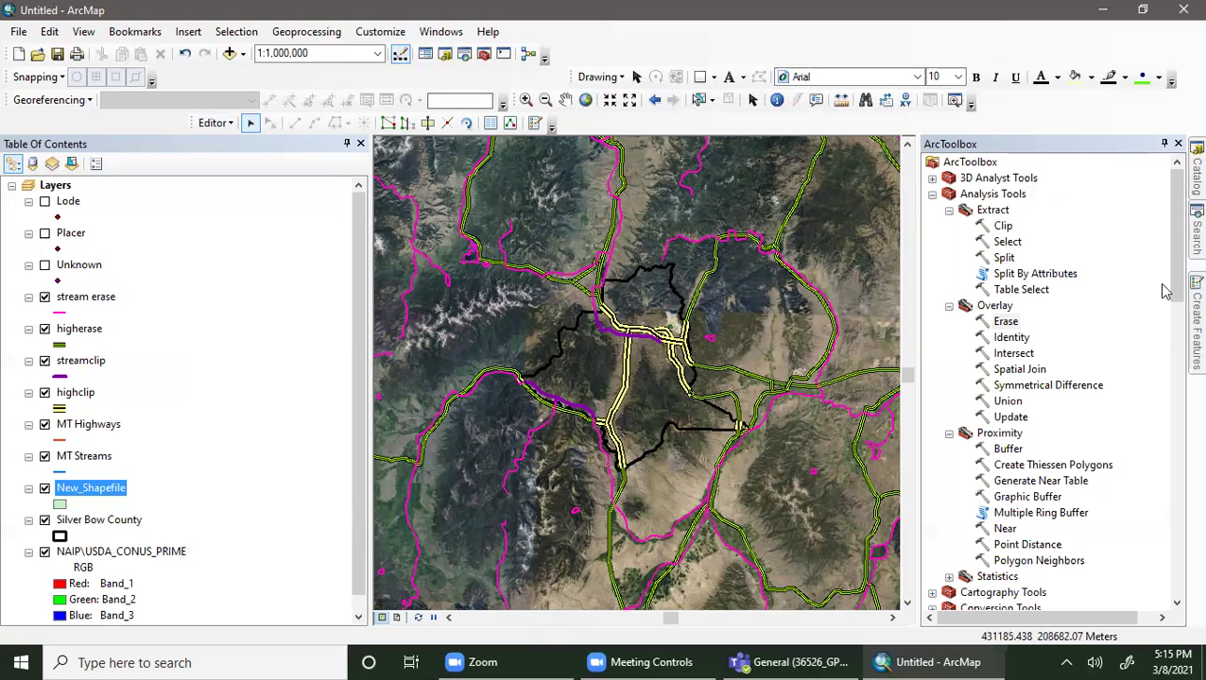
- Draw a rectangle in New_Shapefile that covers nearly the whole map view around Silver Bow County
click(1195, 317)
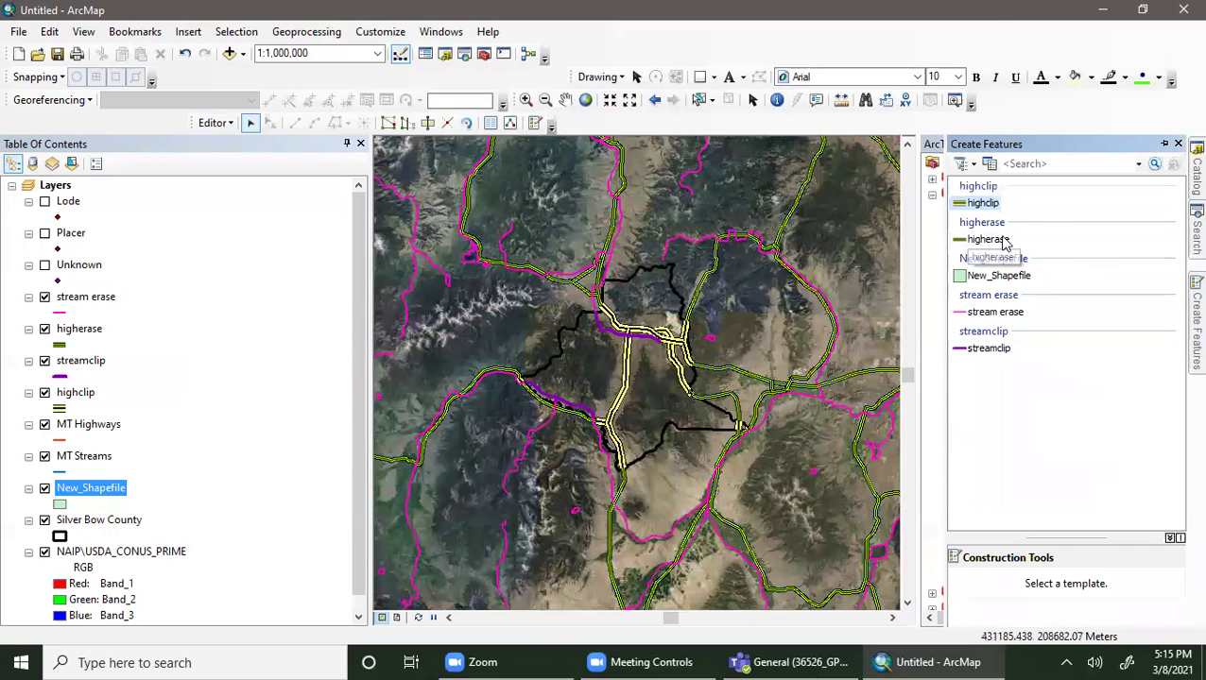
click(1002, 277)
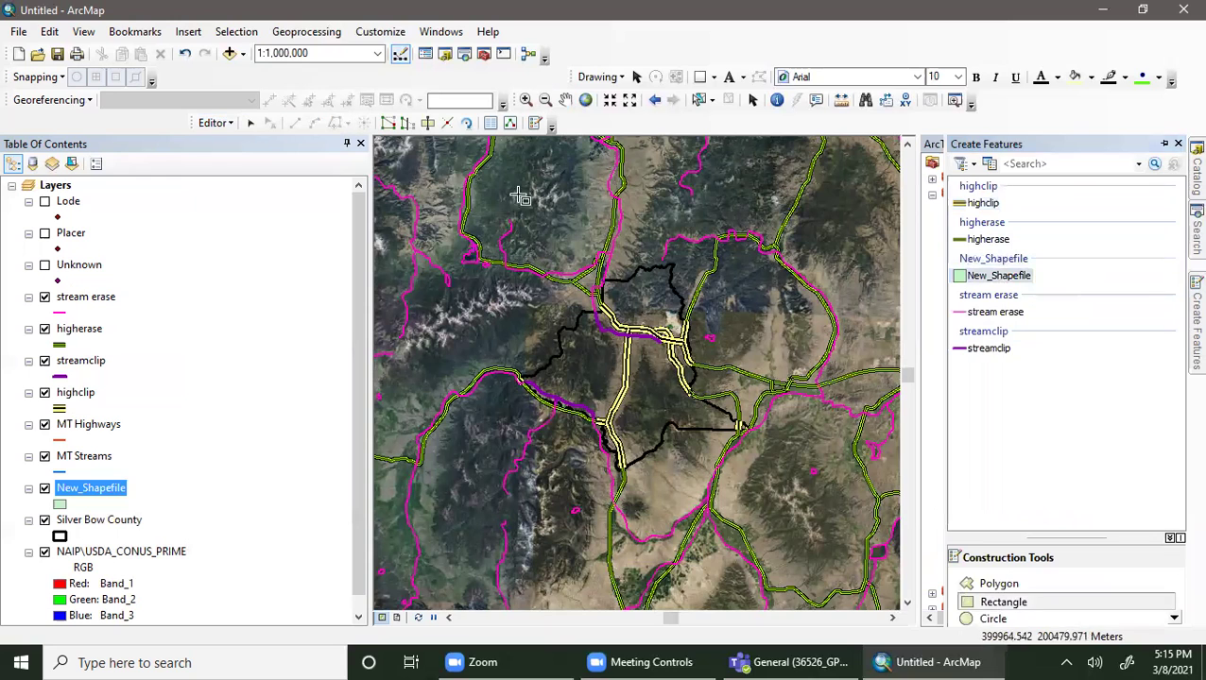
click(382, 154)
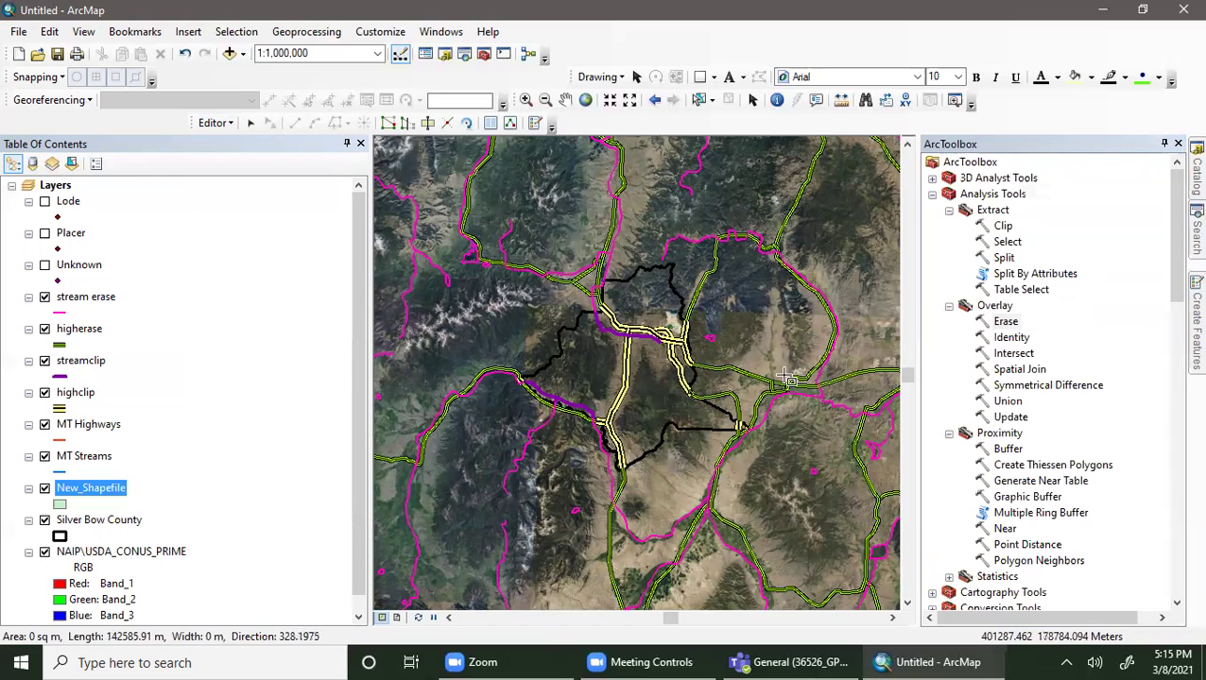
click(889, 156)
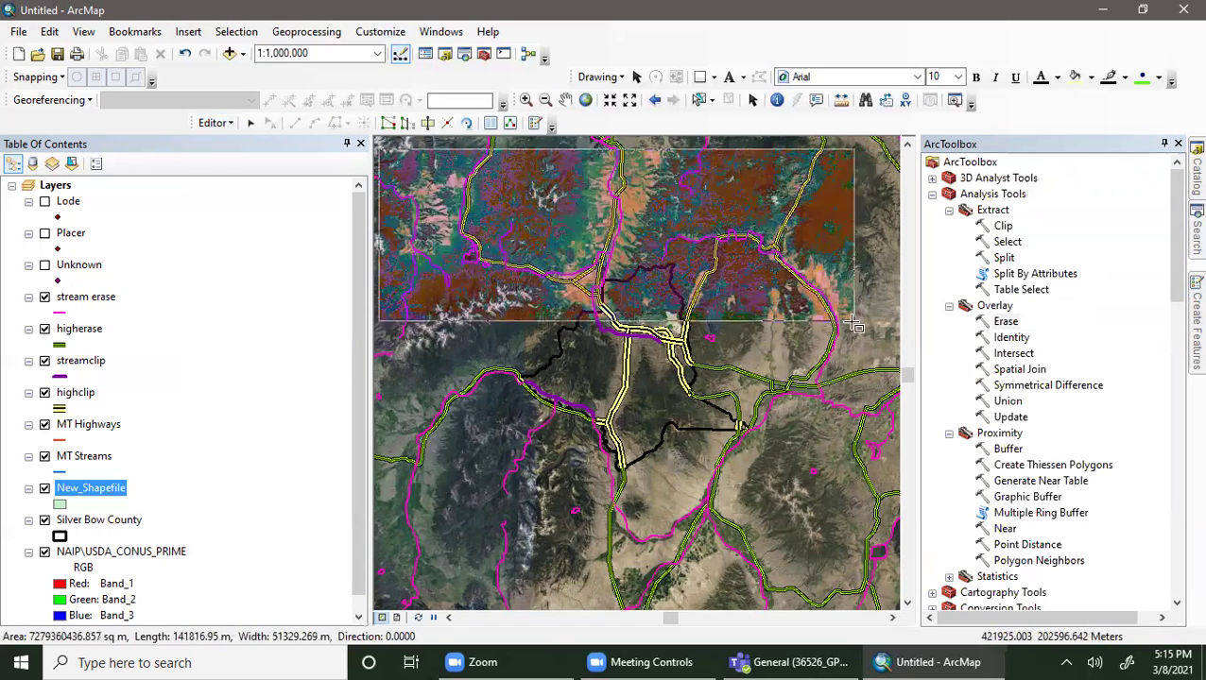
click(889, 597)
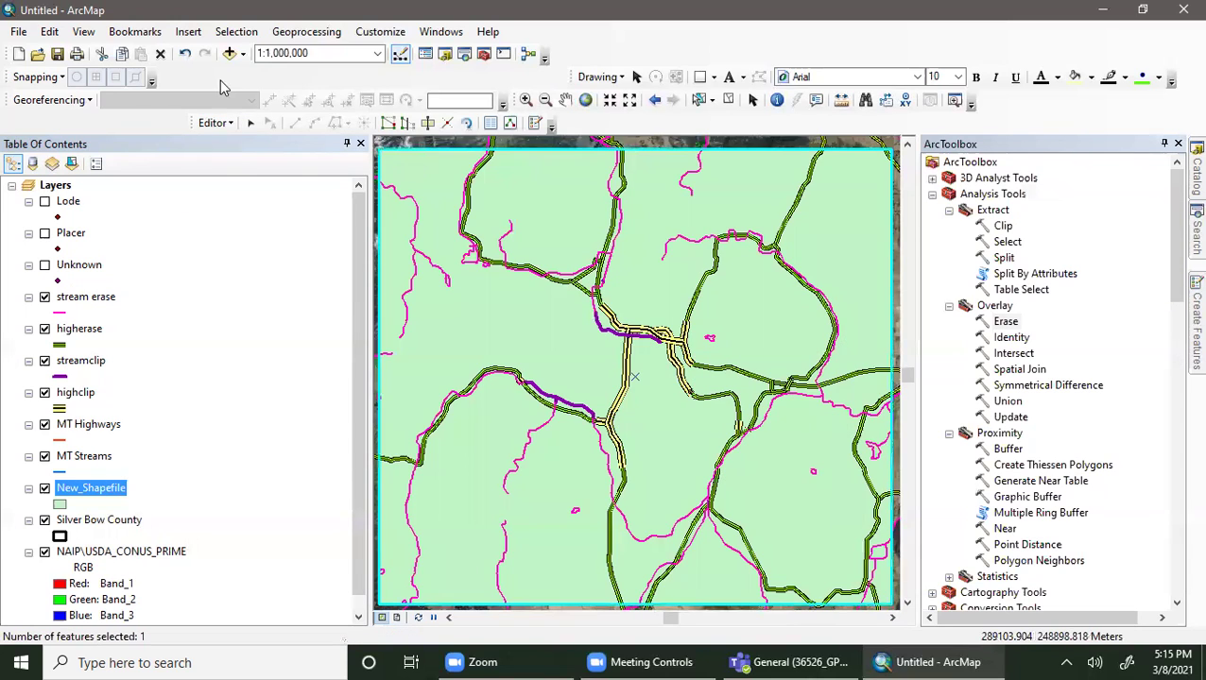
- End the edit session and save the edits to New_Shapefile
click(227, 125)
click(249, 162)
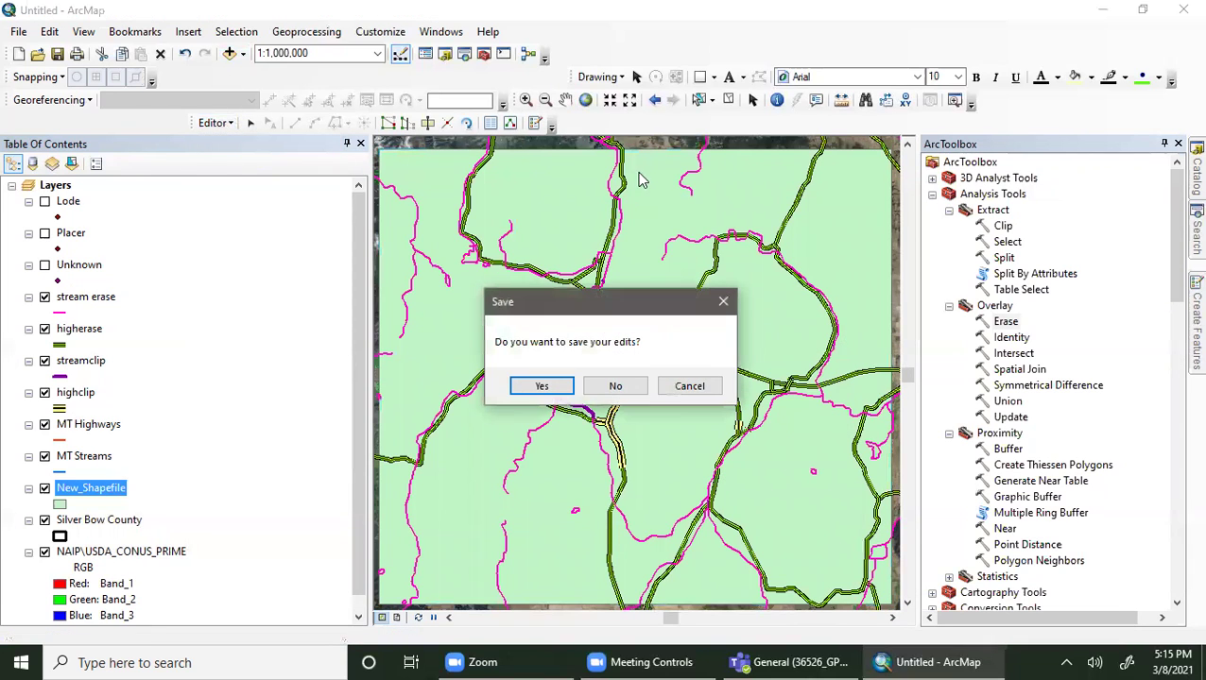
click(551, 388)
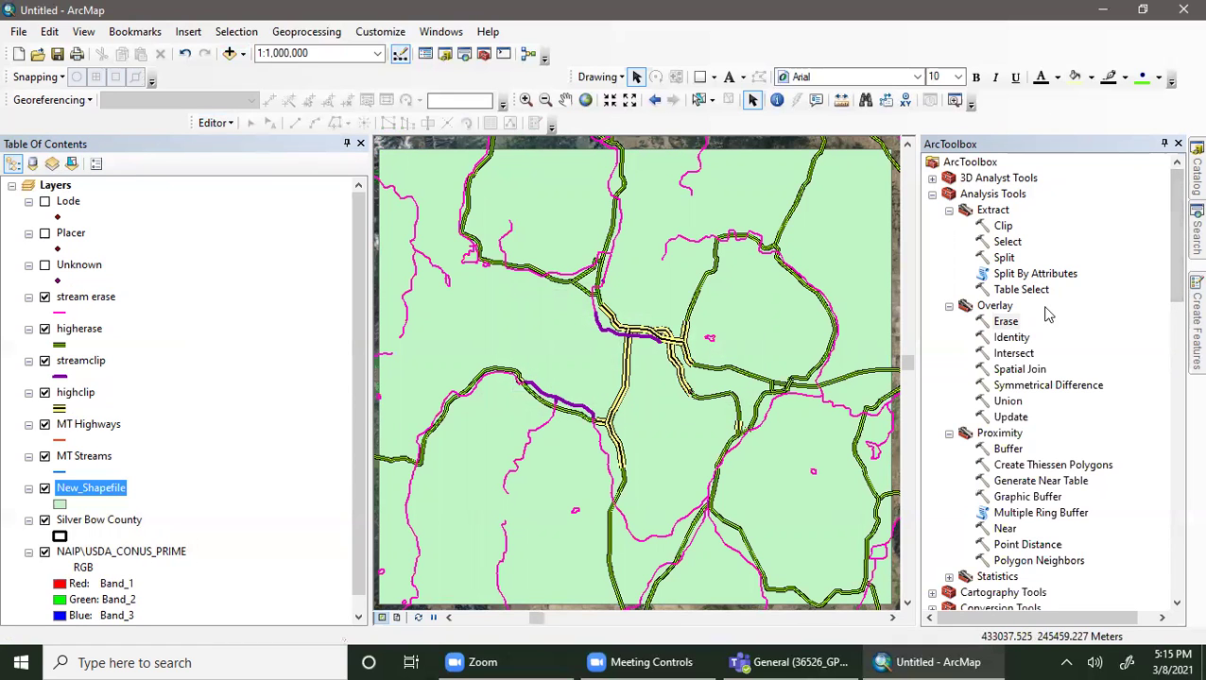
- Erase Silver Bow County from New_Shapefile with the Erase tool, keeping the default output location
double_click(1006, 322)
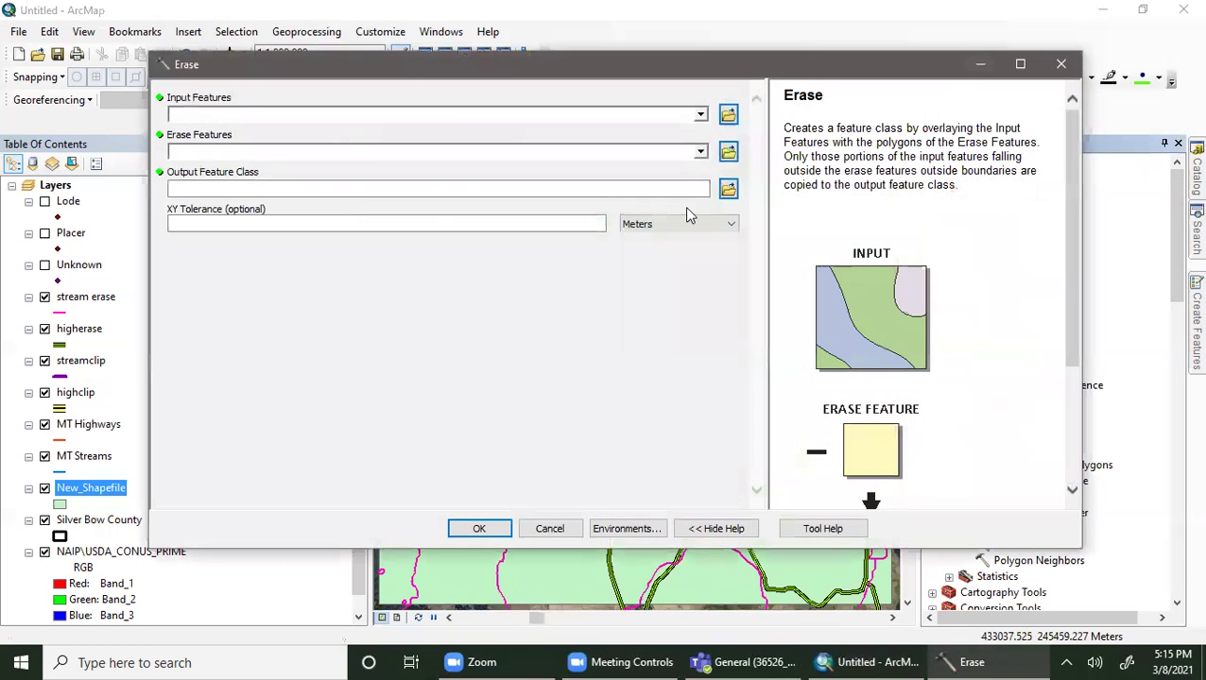
click(700, 114)
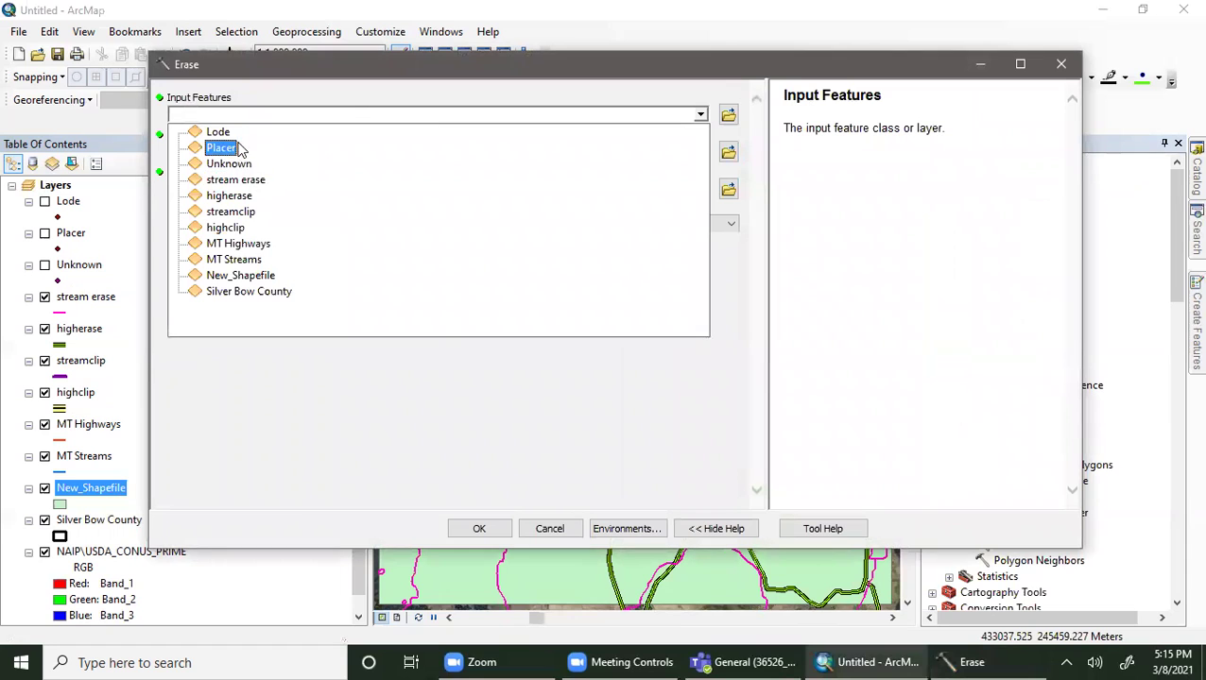
click(241, 276)
click(700, 152)
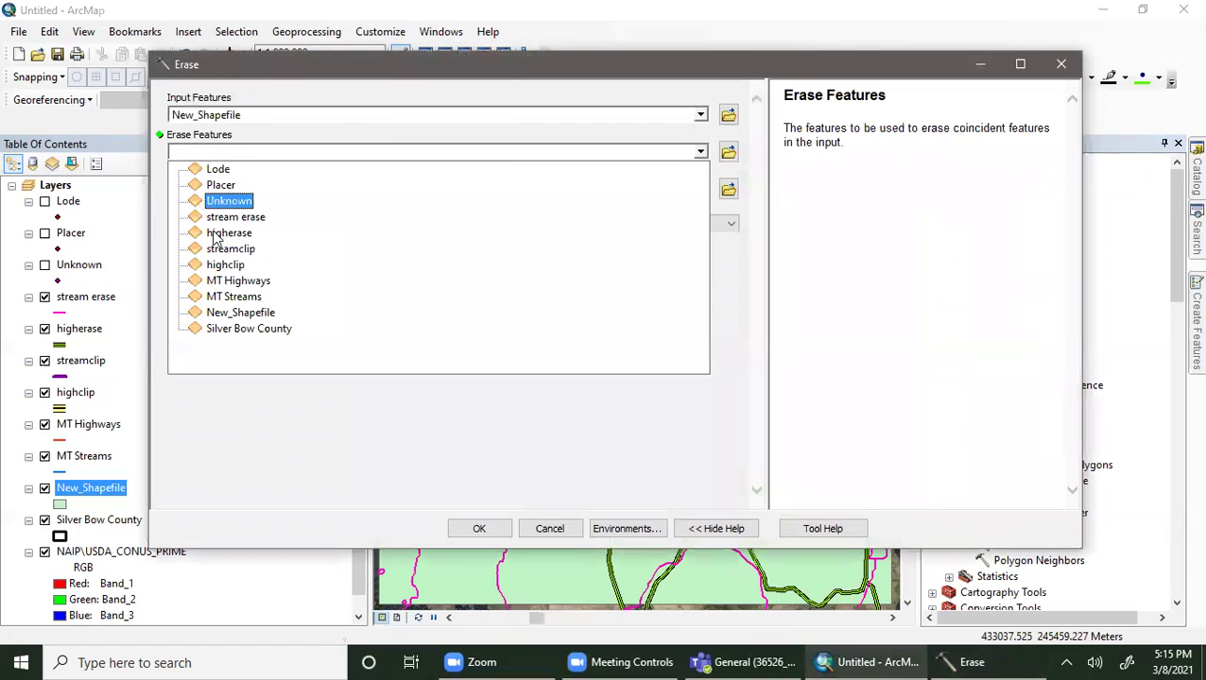
click(234, 327)
click(479, 528)
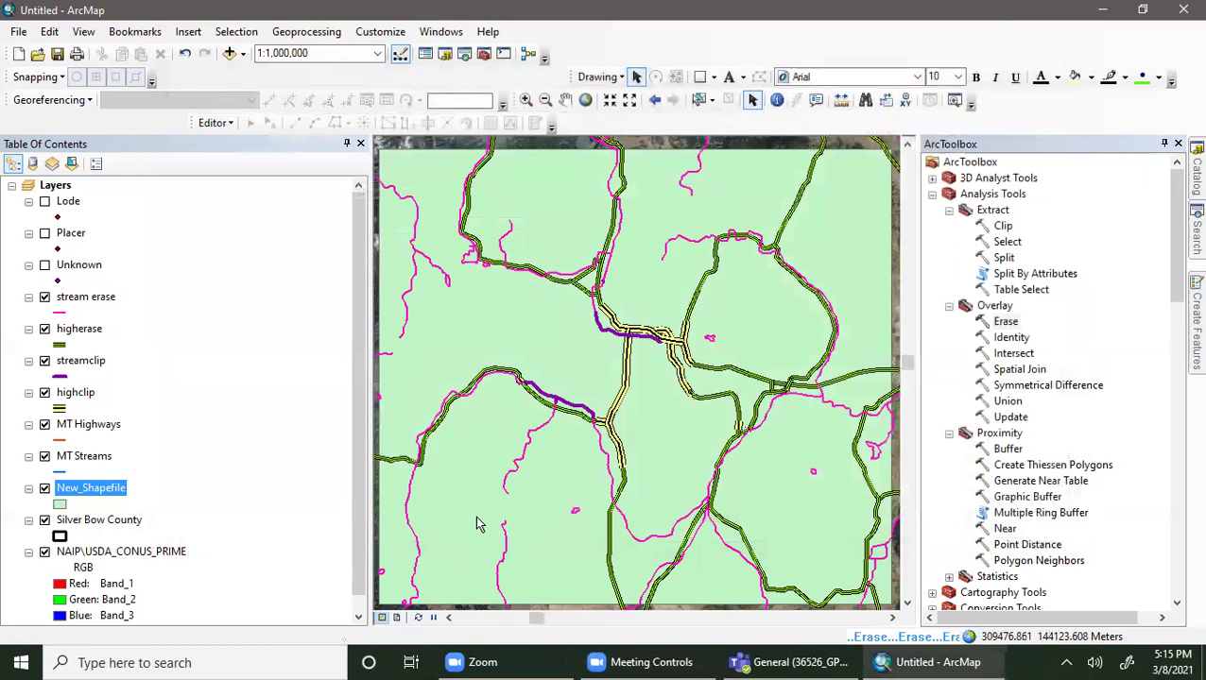
- With New_Shapefile hidden, fill the New_Shapefile_Erase layer white and place it above stream erase in the drawing order
click(45, 520)
click(60, 504)
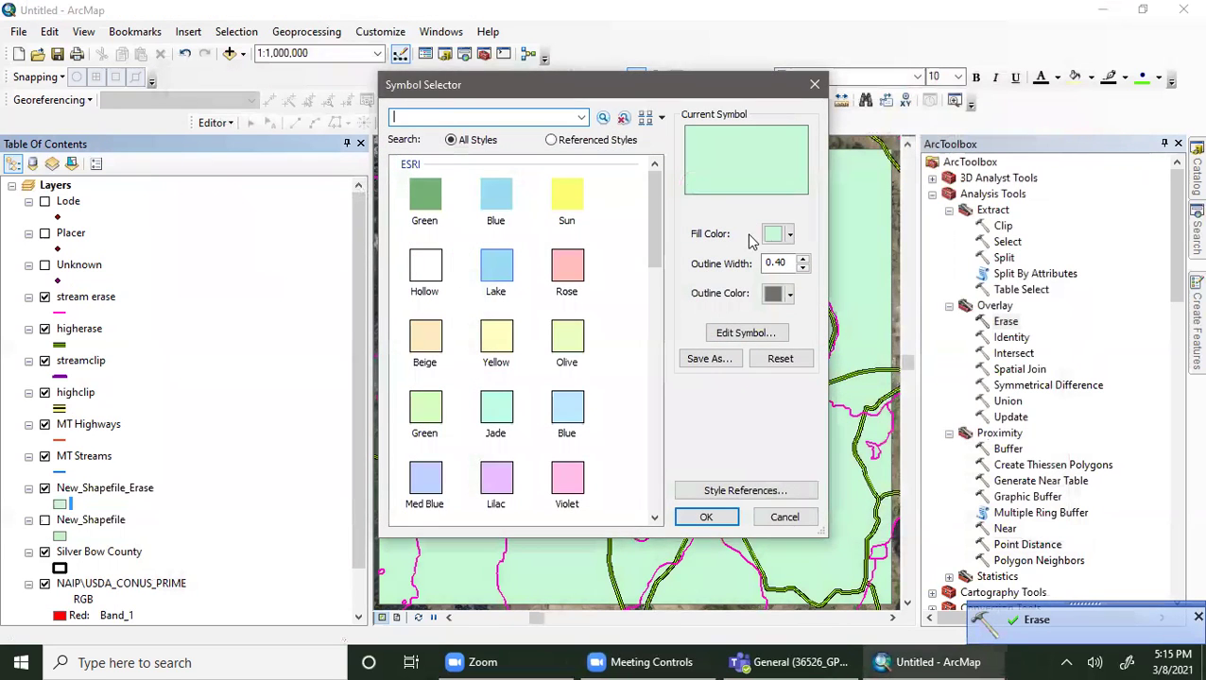
click(776, 234)
click(610, 281)
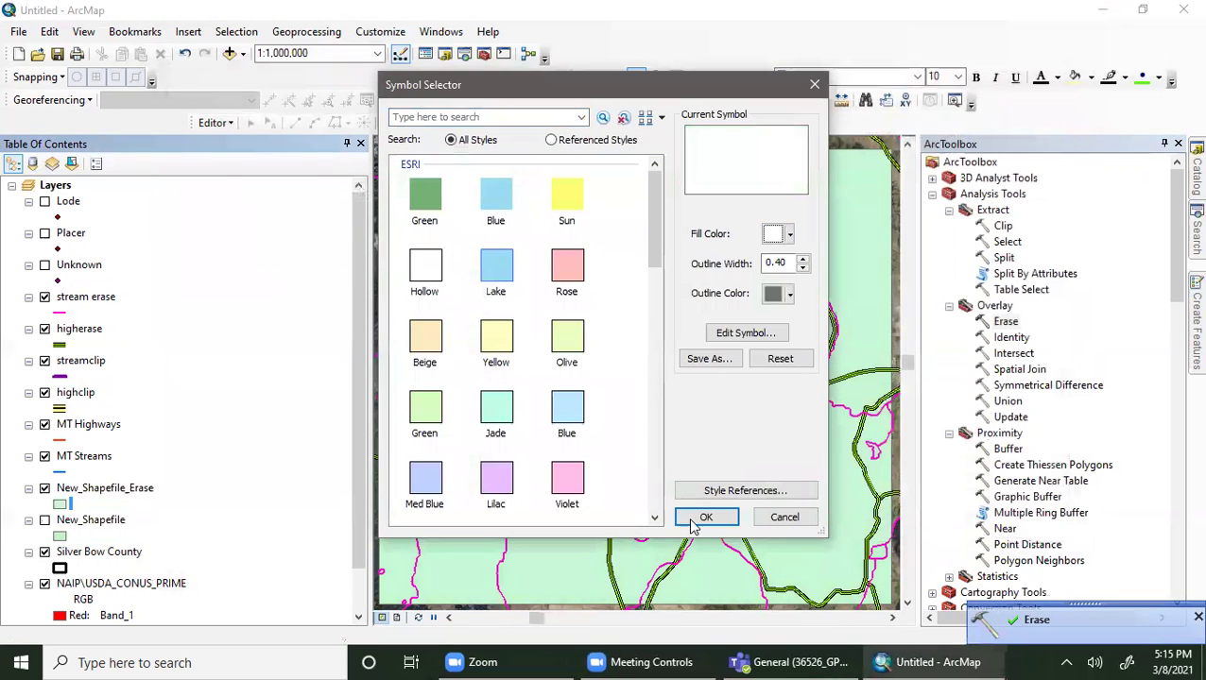
click(705, 517)
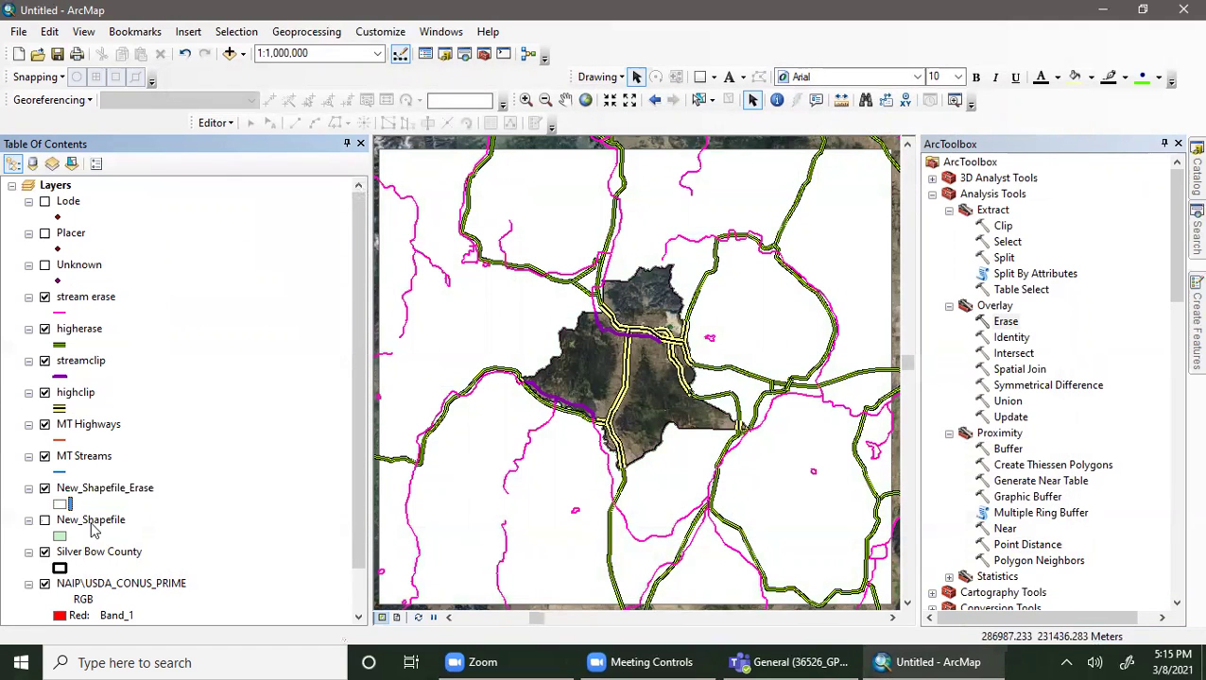
click(95, 489)
mouse_move(118, 300)
mouse_down()
mouse_move(119, 236)
mouse_move(87, 284)
mouse_up()
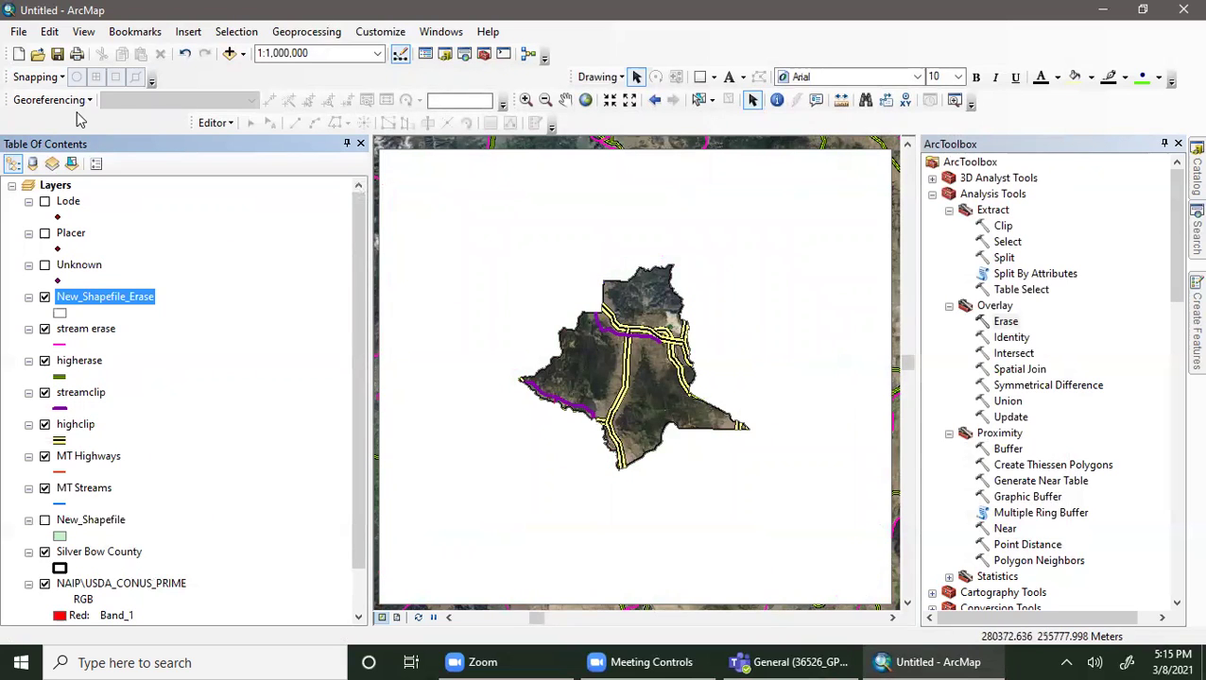
- Show the map in layout view and zoom the data frame in on Silver Bow County
click(395, 617)
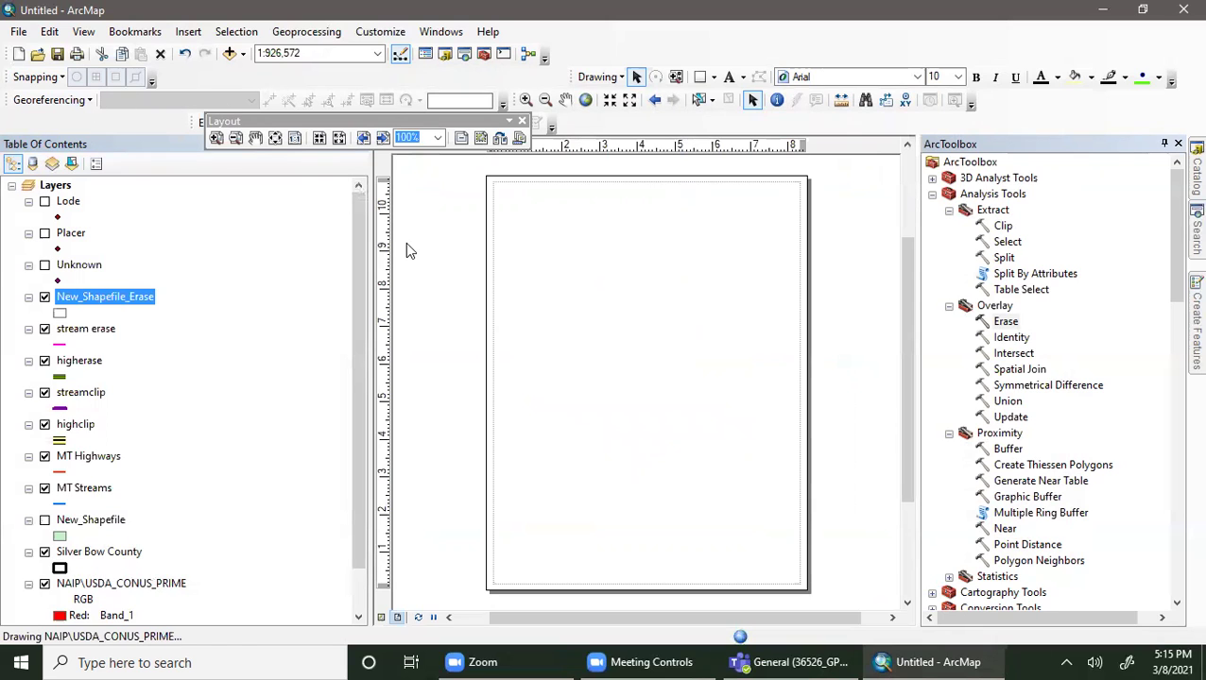
click(526, 100)
click(714, 465)
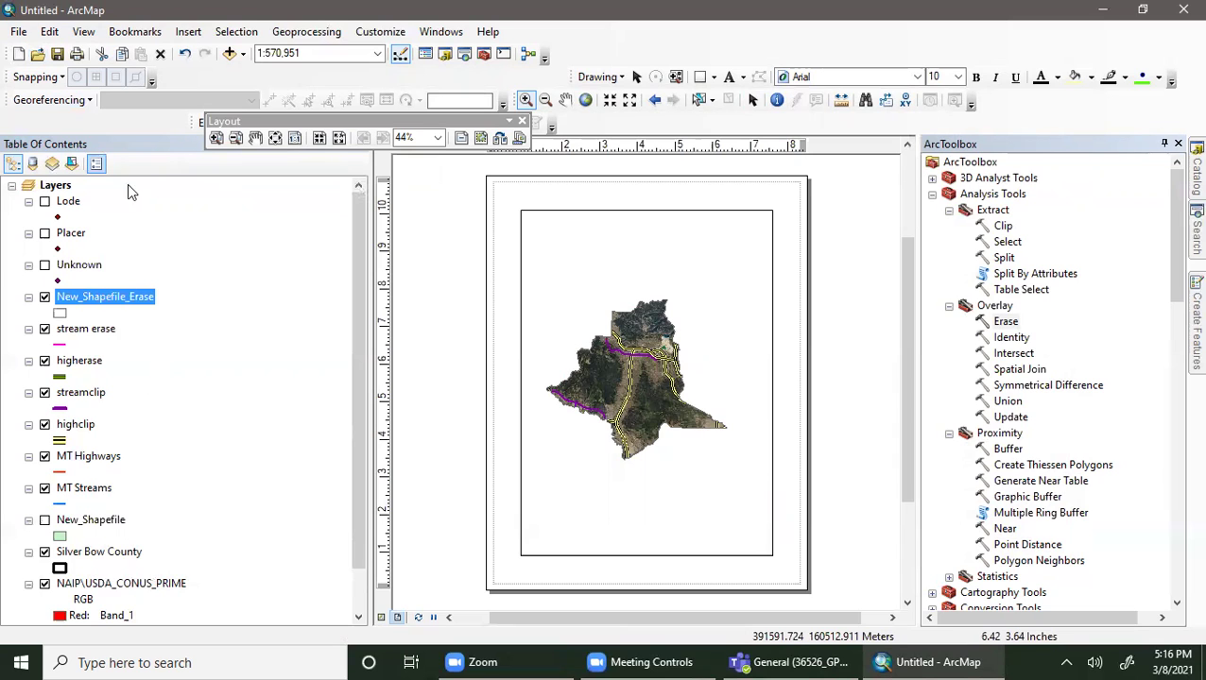
- Hide the New_Shapefile_Erase mask layer
click(44, 297)
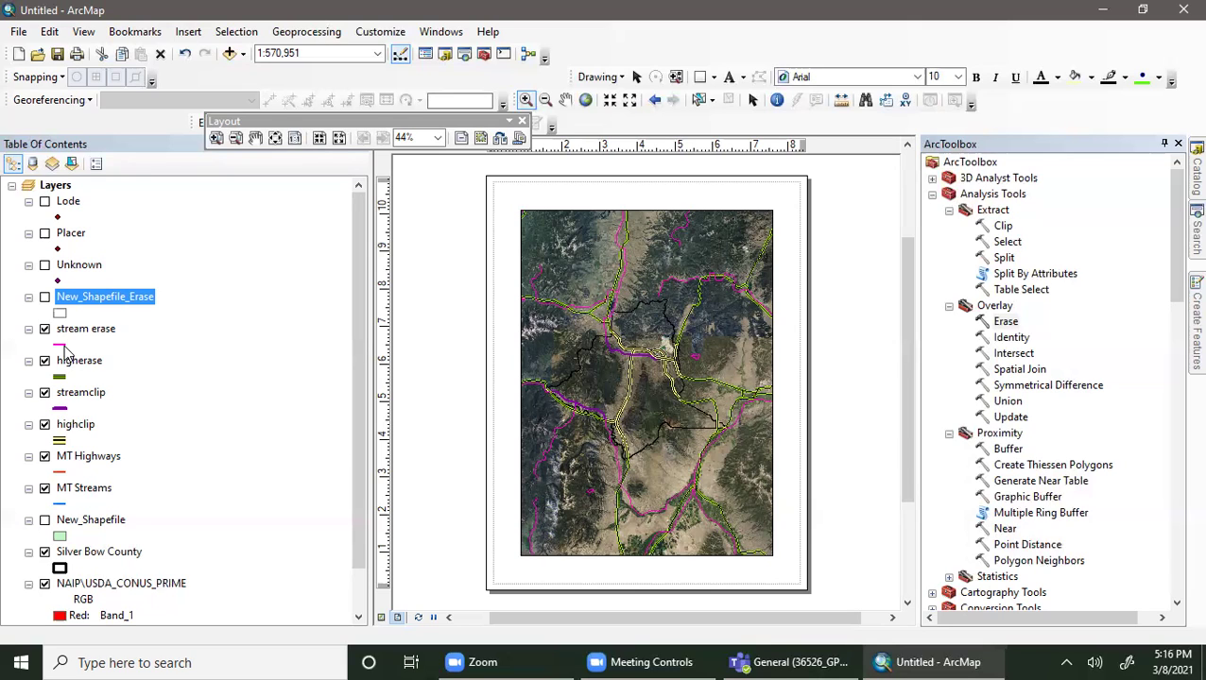
click(994, 436)
click(996, 196)
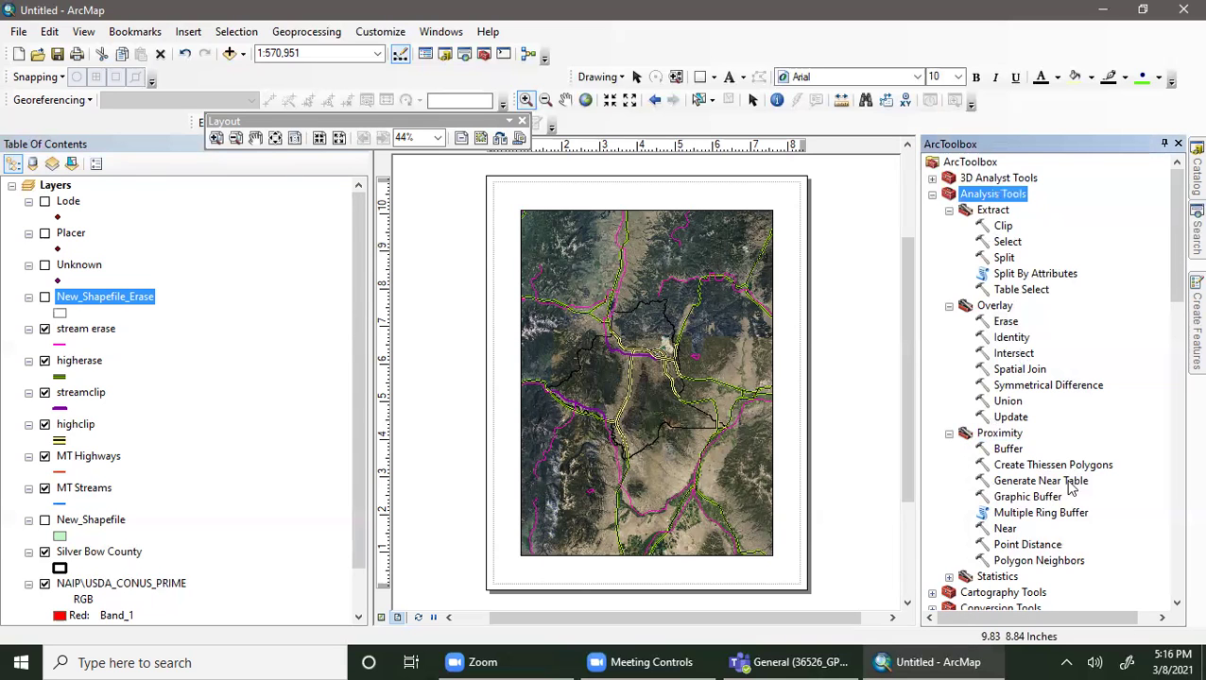
- Set up a Buffer of Silver Bow County with a linear distance of 1000 meters, keeping the default output location
double_click(1008, 449)
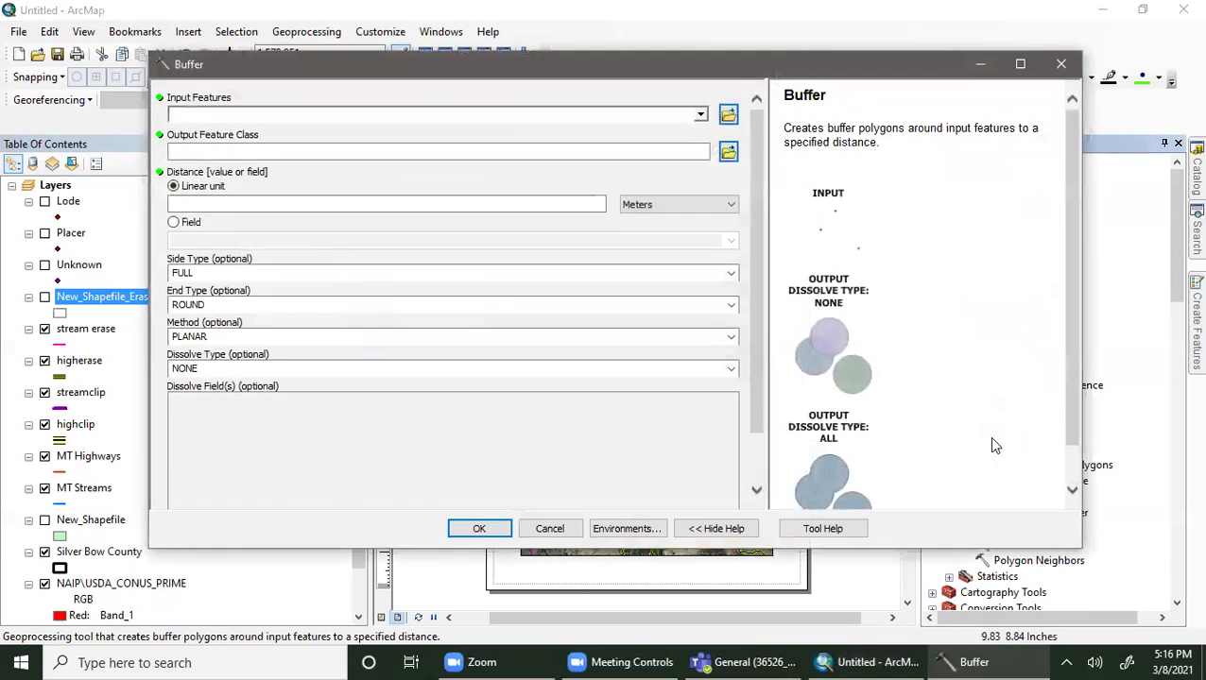
click(700, 115)
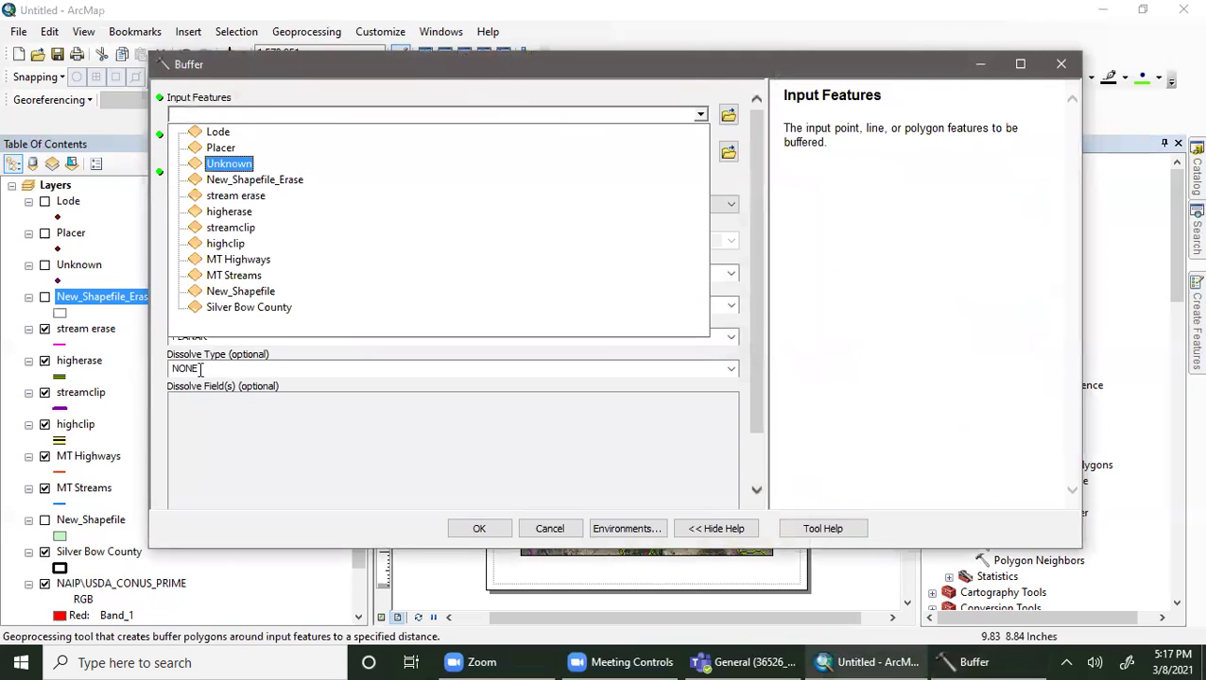
click(271, 312)
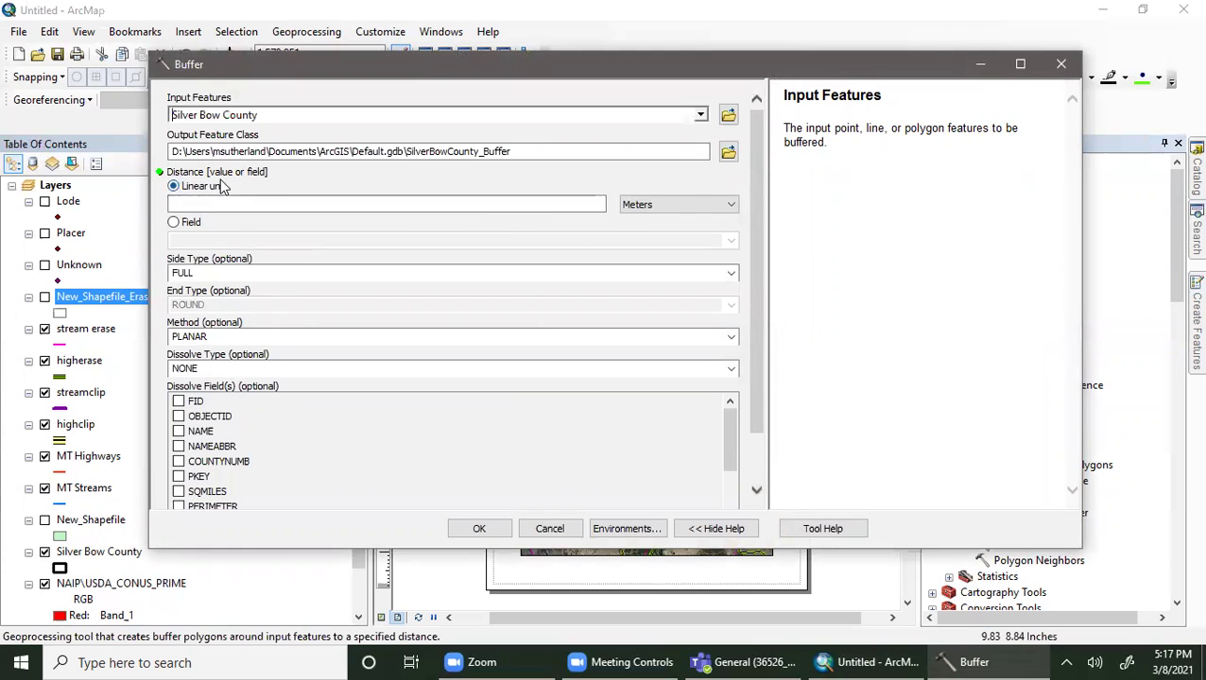
click(185, 204)
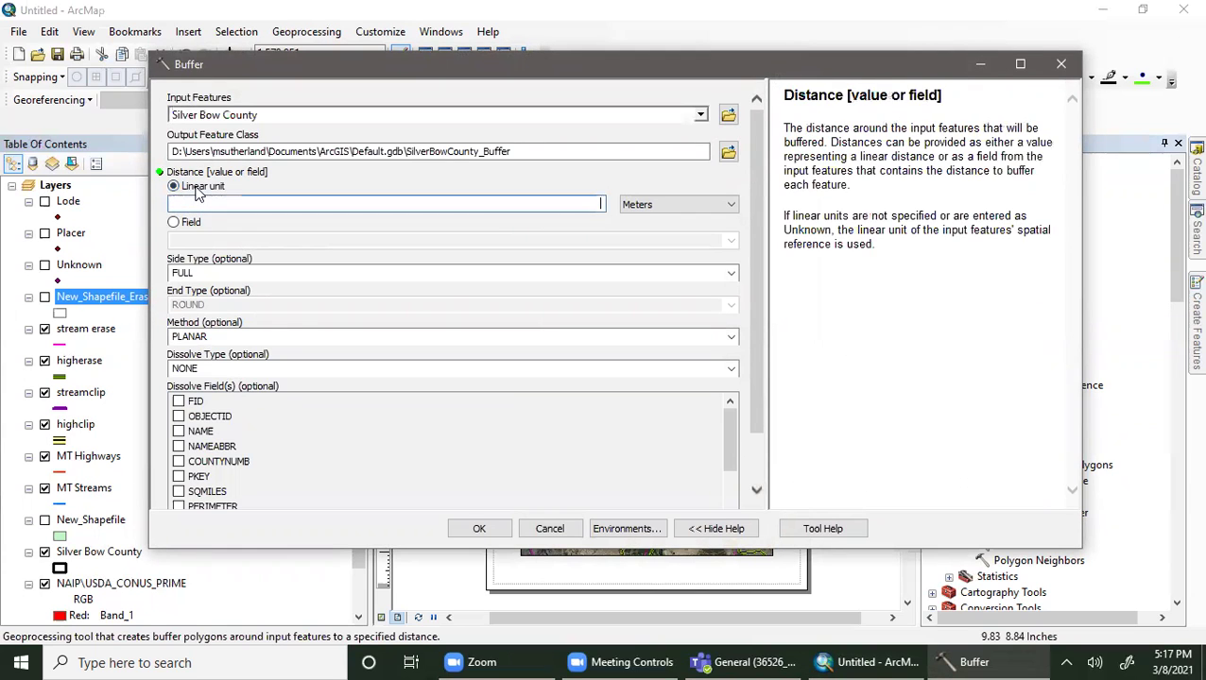
text(10)
click(676, 204)
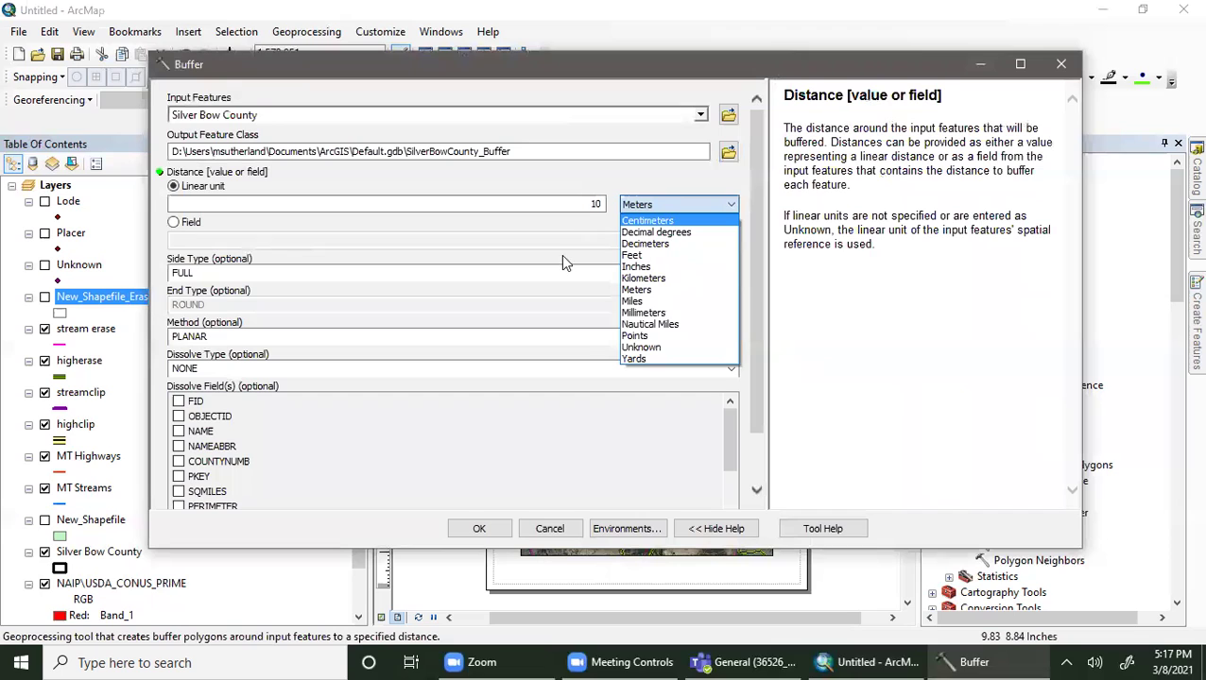
click(593, 204)
click(594, 204)
text(00)
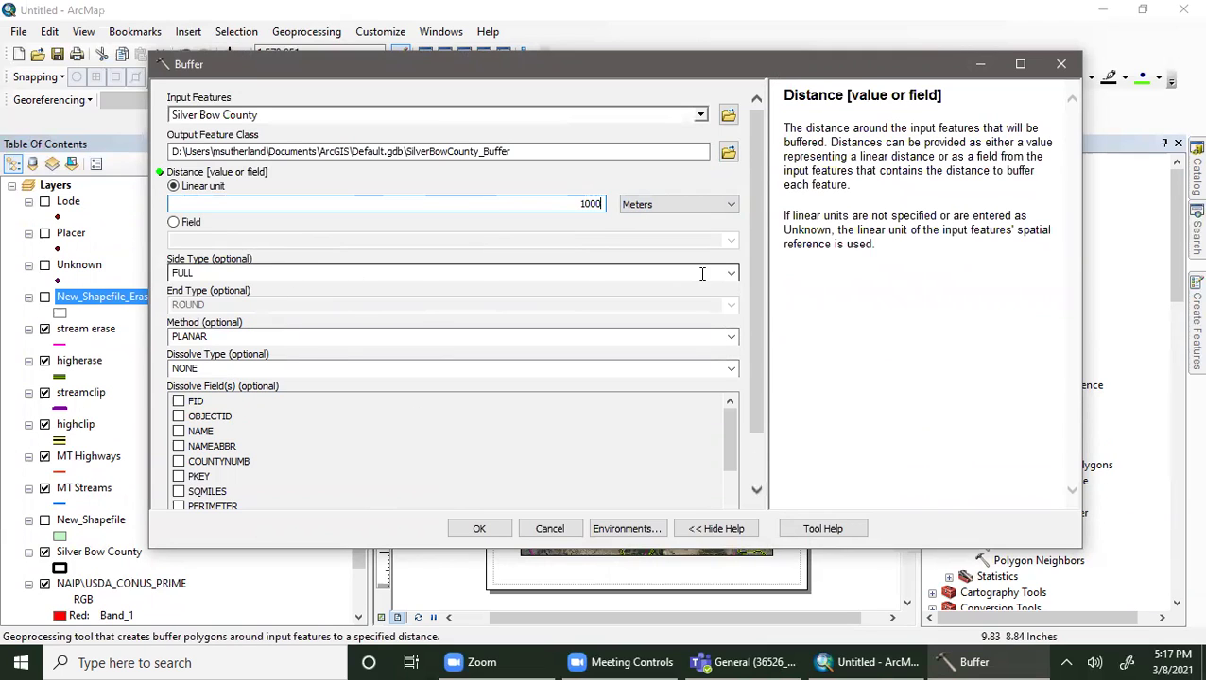
- Review the side, method and dissolve options and run the buffer with FULL, PLANAR and dissolve type NONE
click(599, 274)
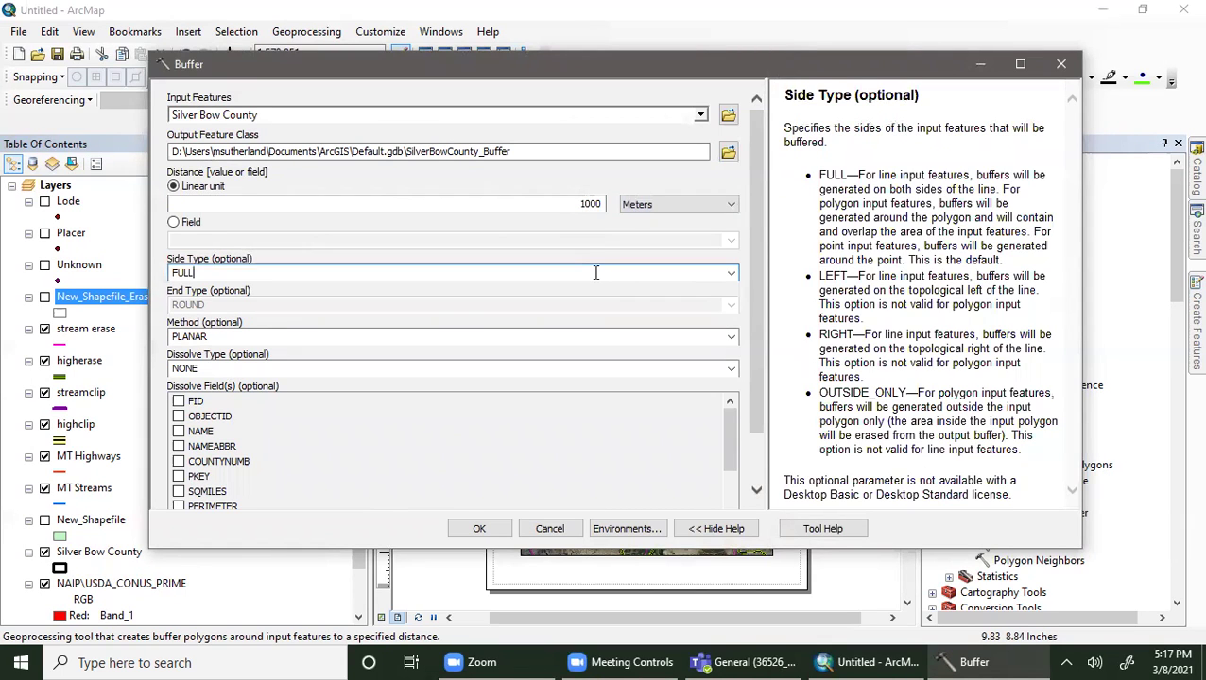
click(730, 338)
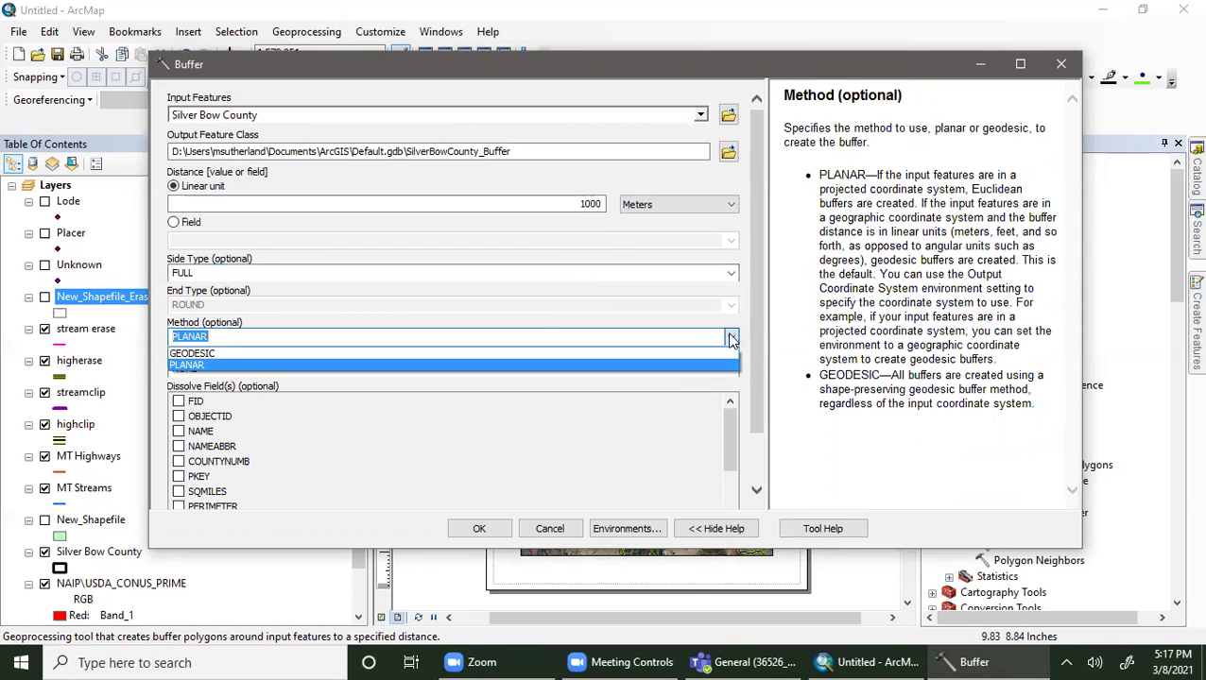
click(641, 492)
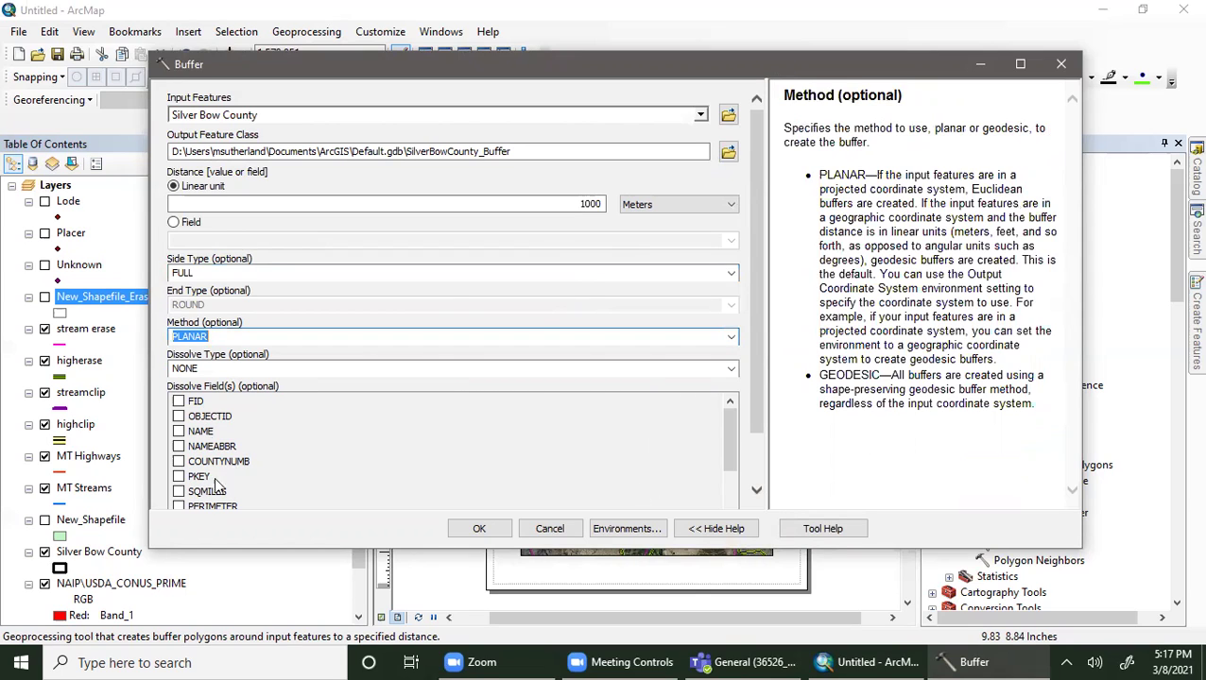
click(178, 417)
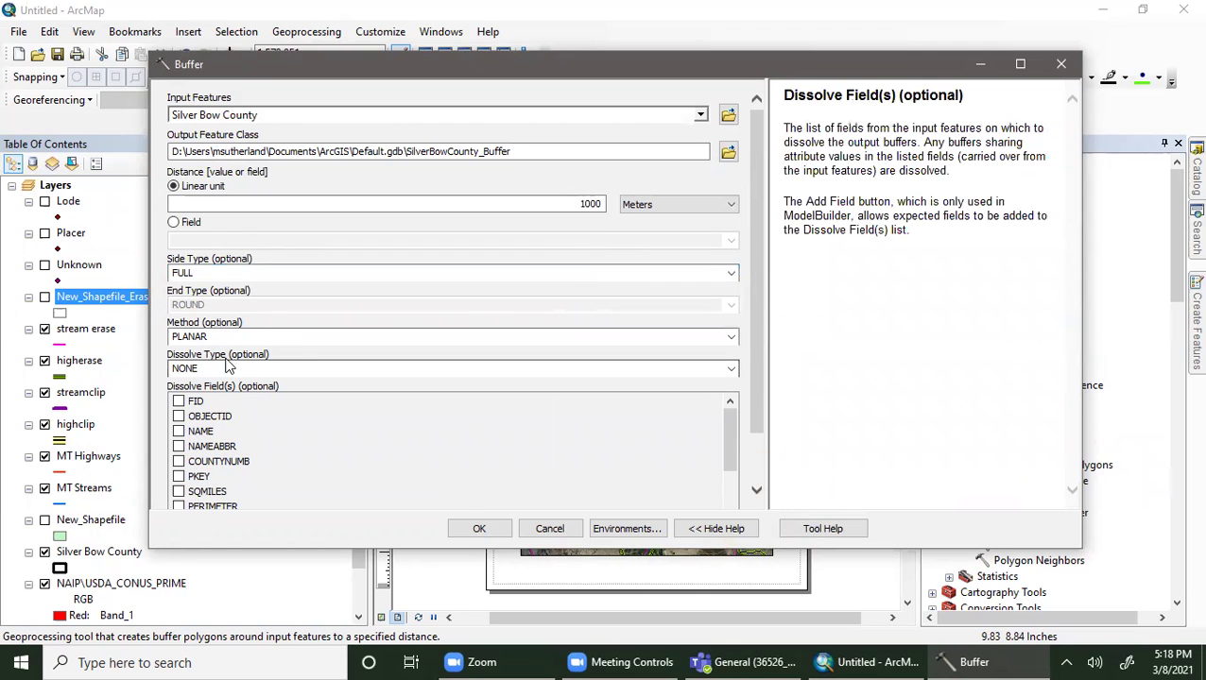
click(732, 368)
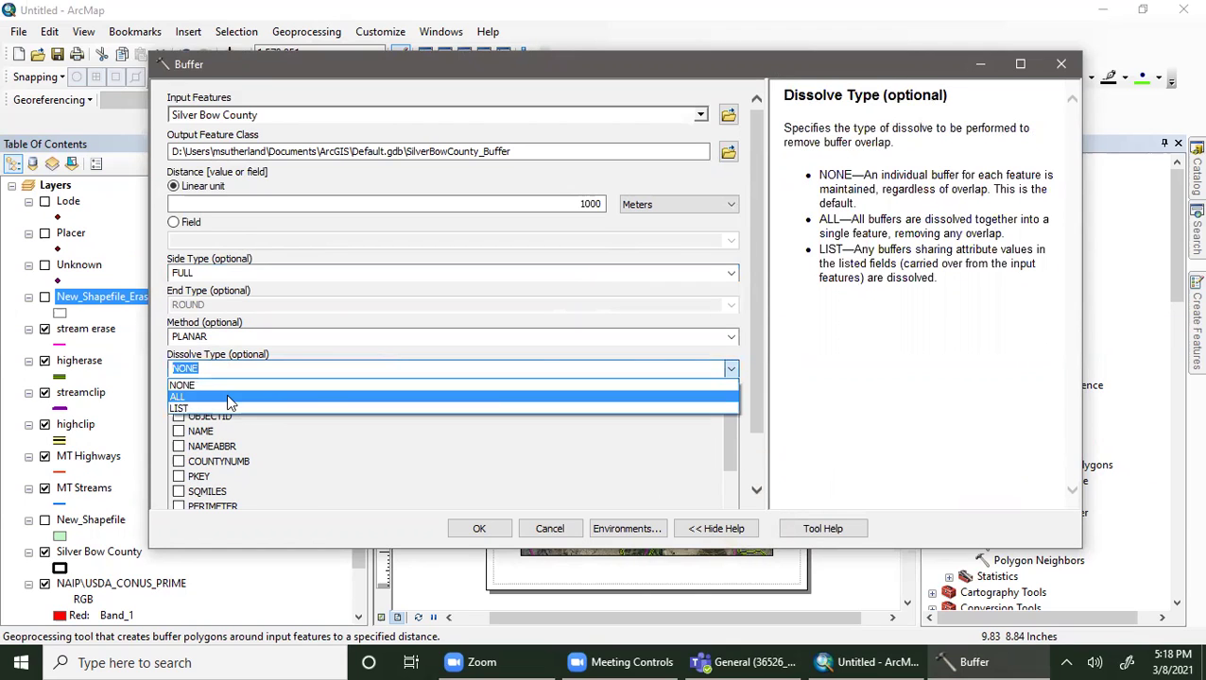
click(229, 400)
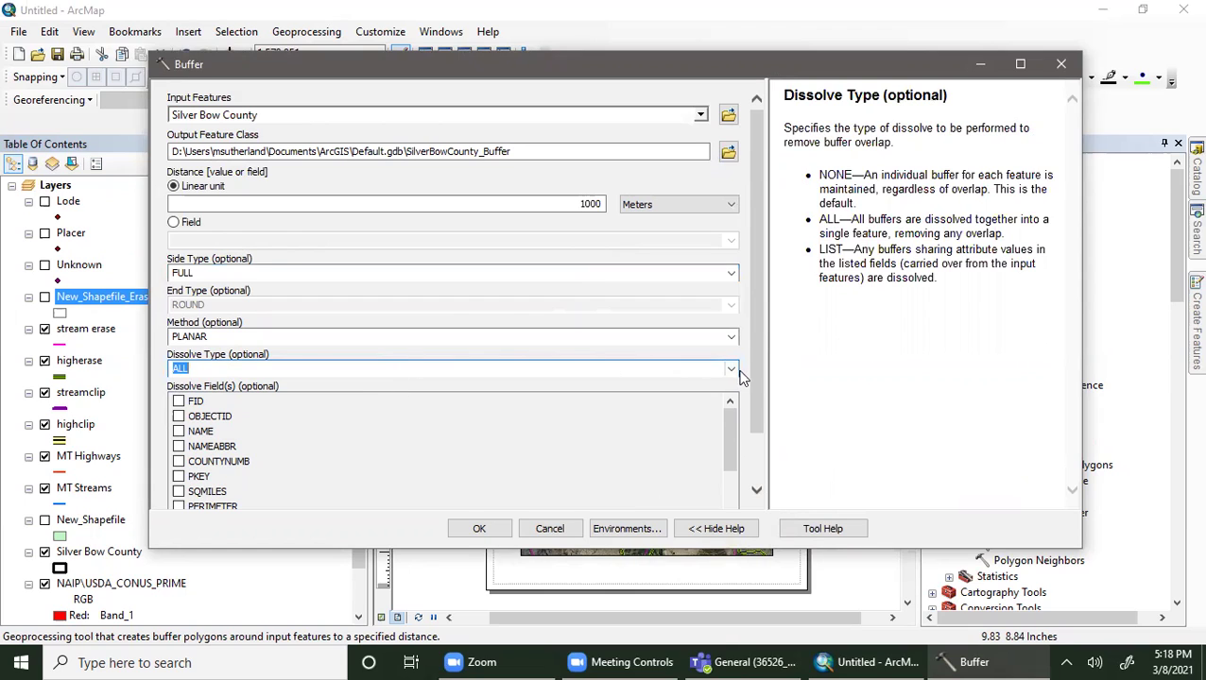
click(737, 372)
click(178, 413)
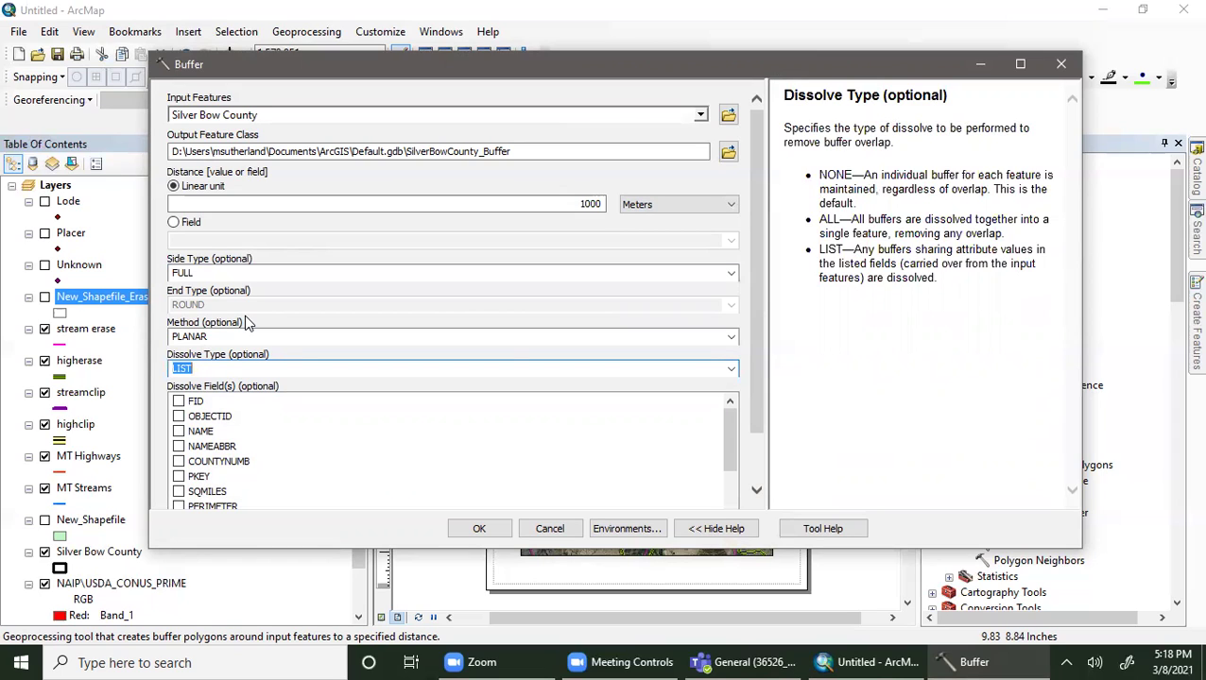
click(731, 370)
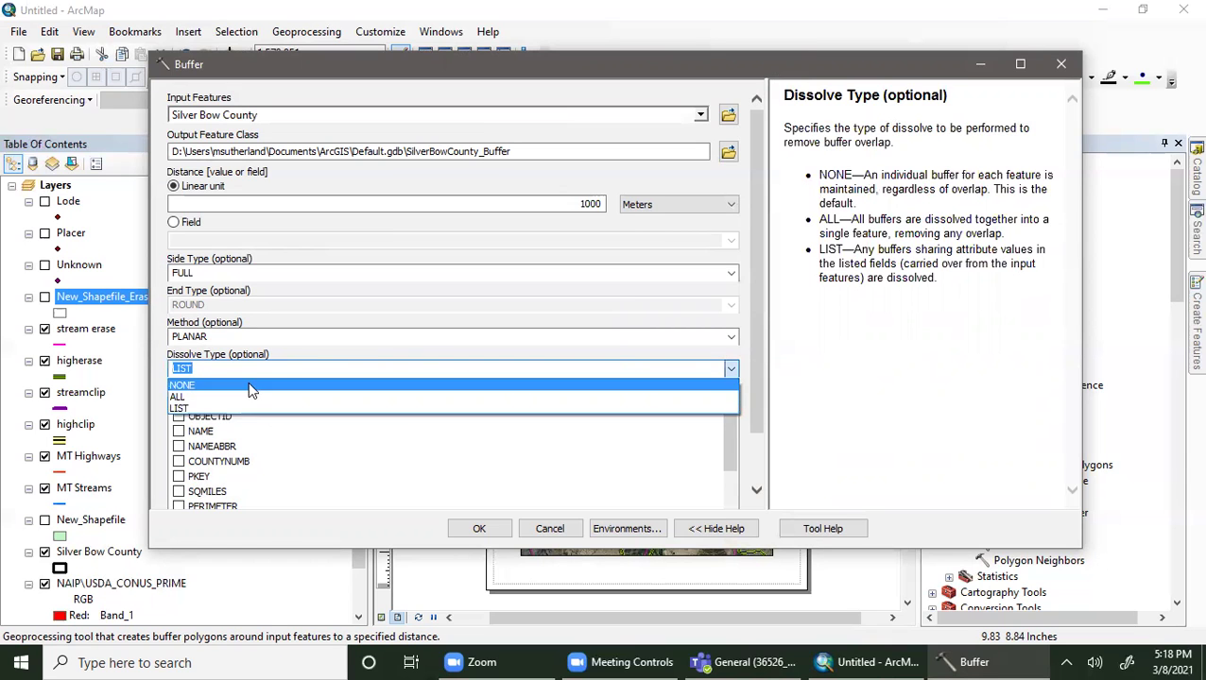
click(252, 385)
click(470, 528)
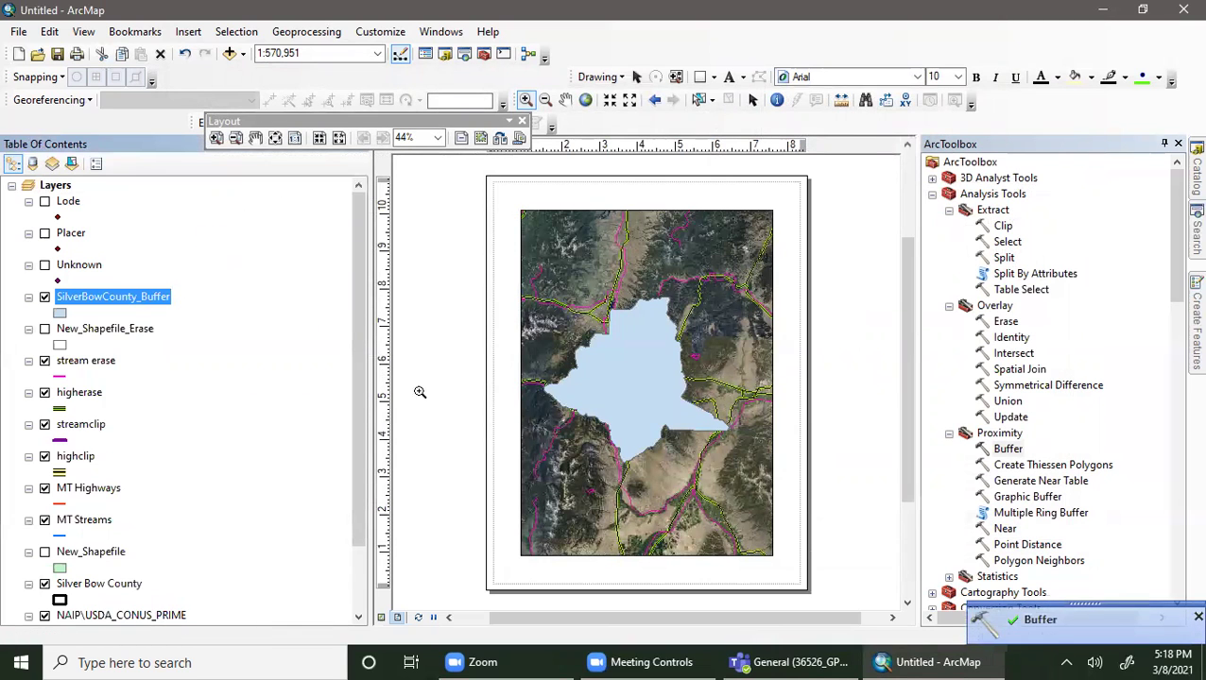
- Place Silver Bow County above SilverBowCounty_Buffer in the drawing order and hide the buffer layer
scroll(91, 406, down, 2)
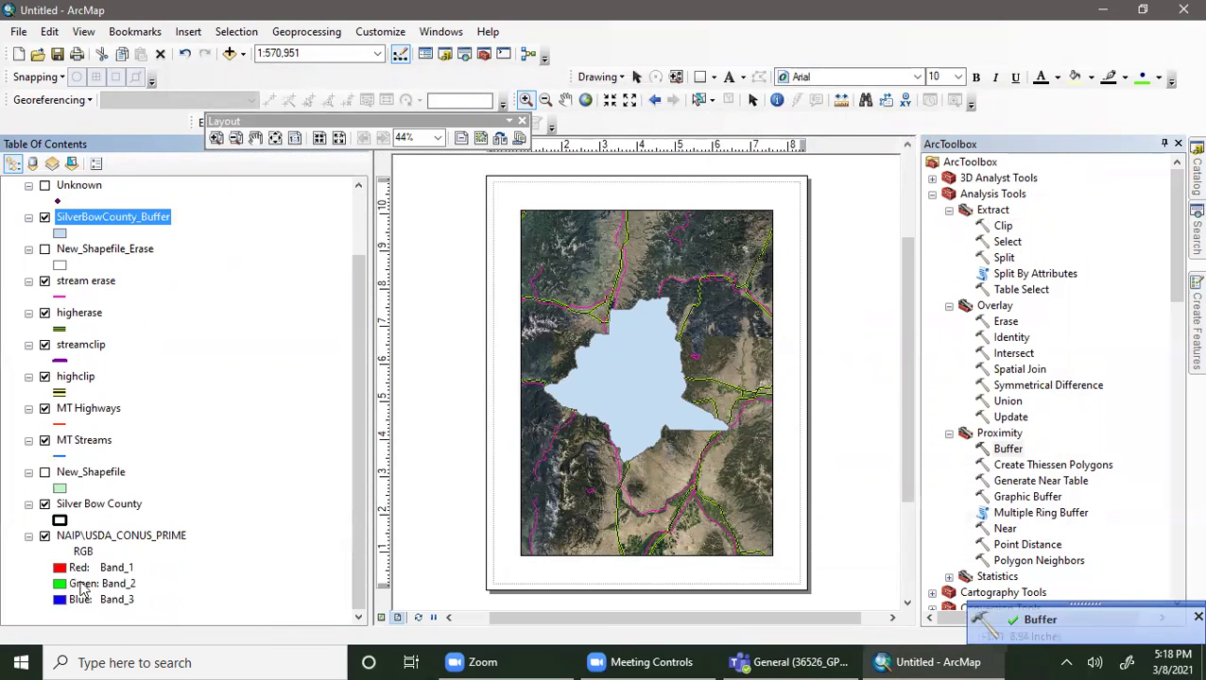
click(99, 520)
drag(114, 201, 114, 215)
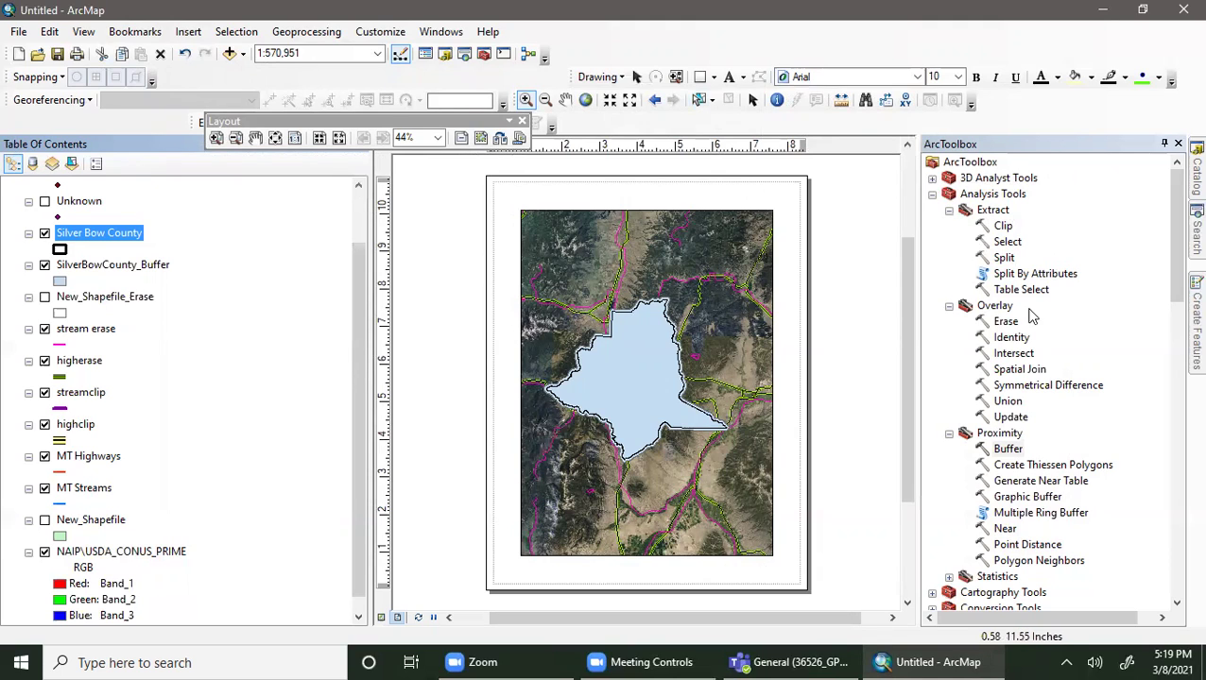
click(1009, 450)
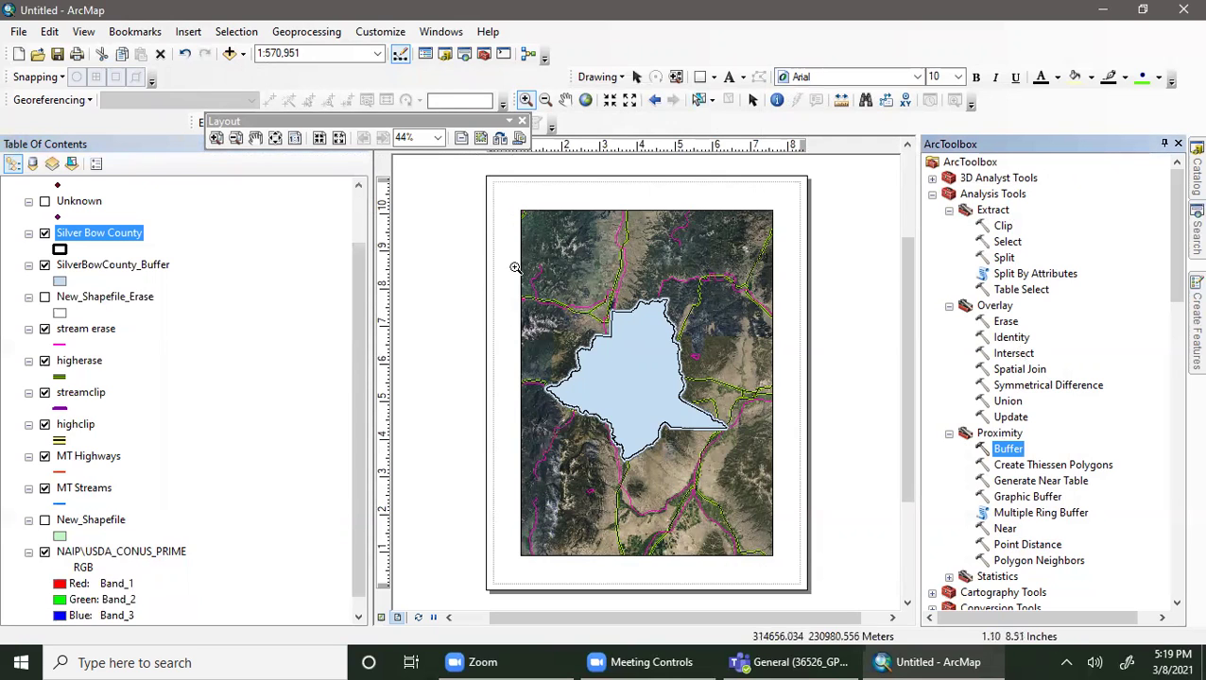
click(44, 265)
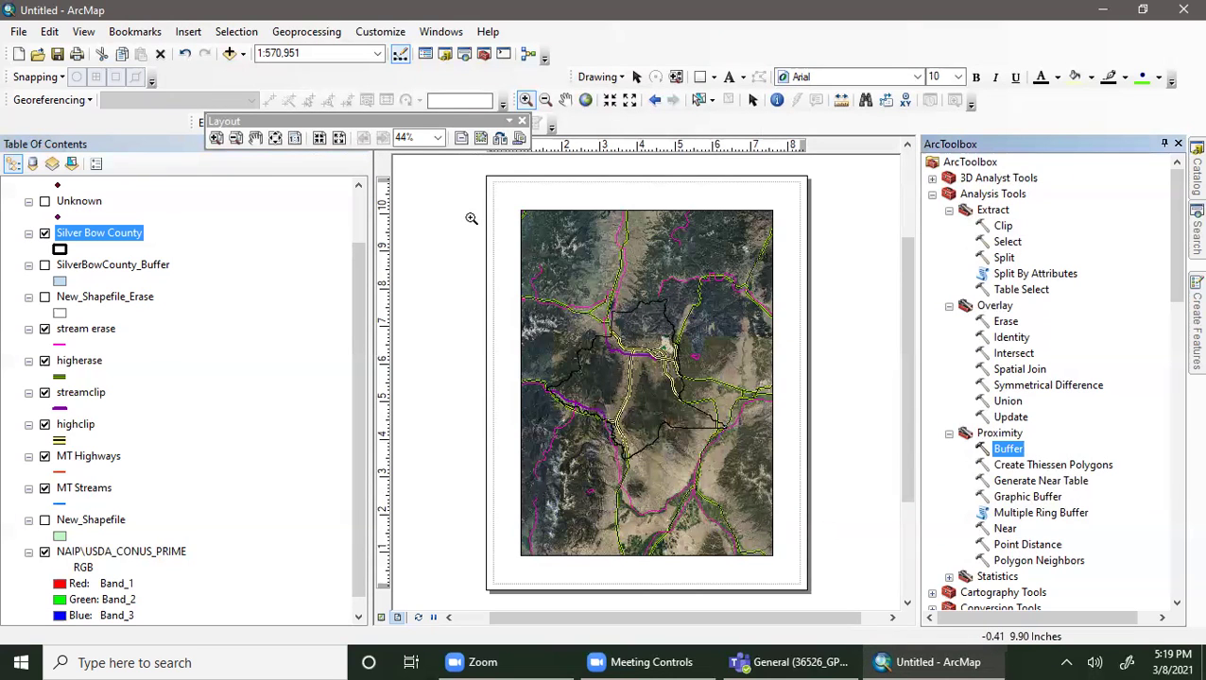
- Buffer Silver Bow County by 10 miles with side type OUTSIDE_ONLY, keeping the default output location
double_click(1007, 449)
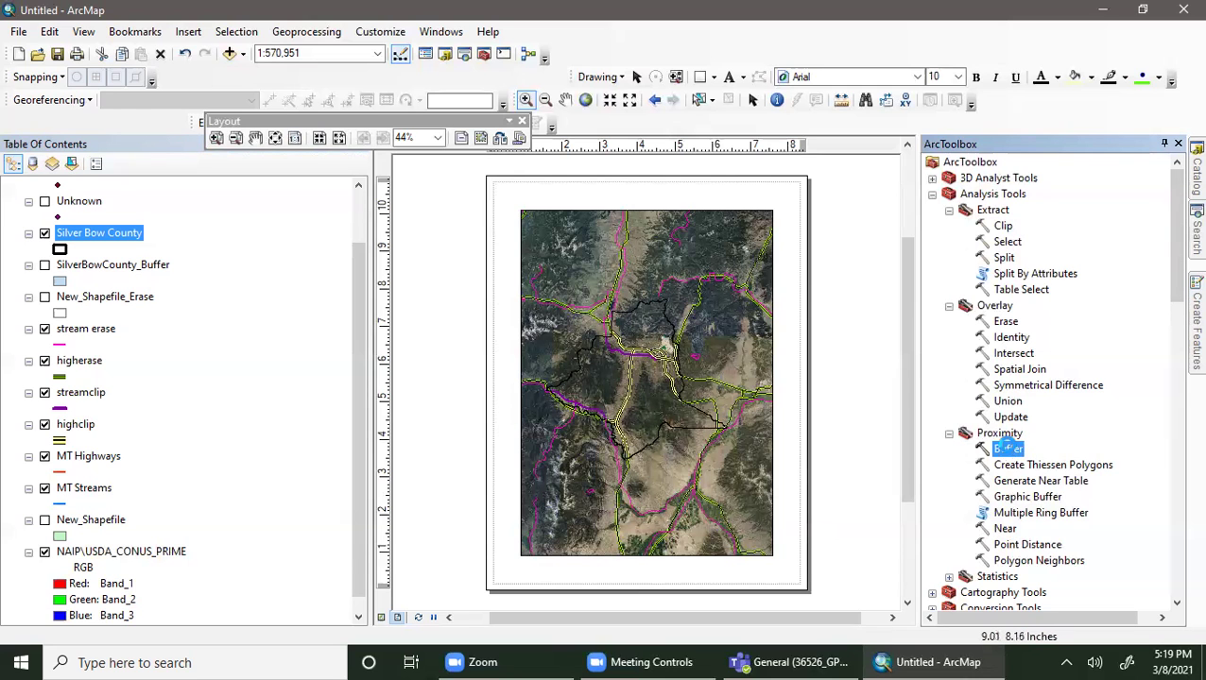
click(700, 114)
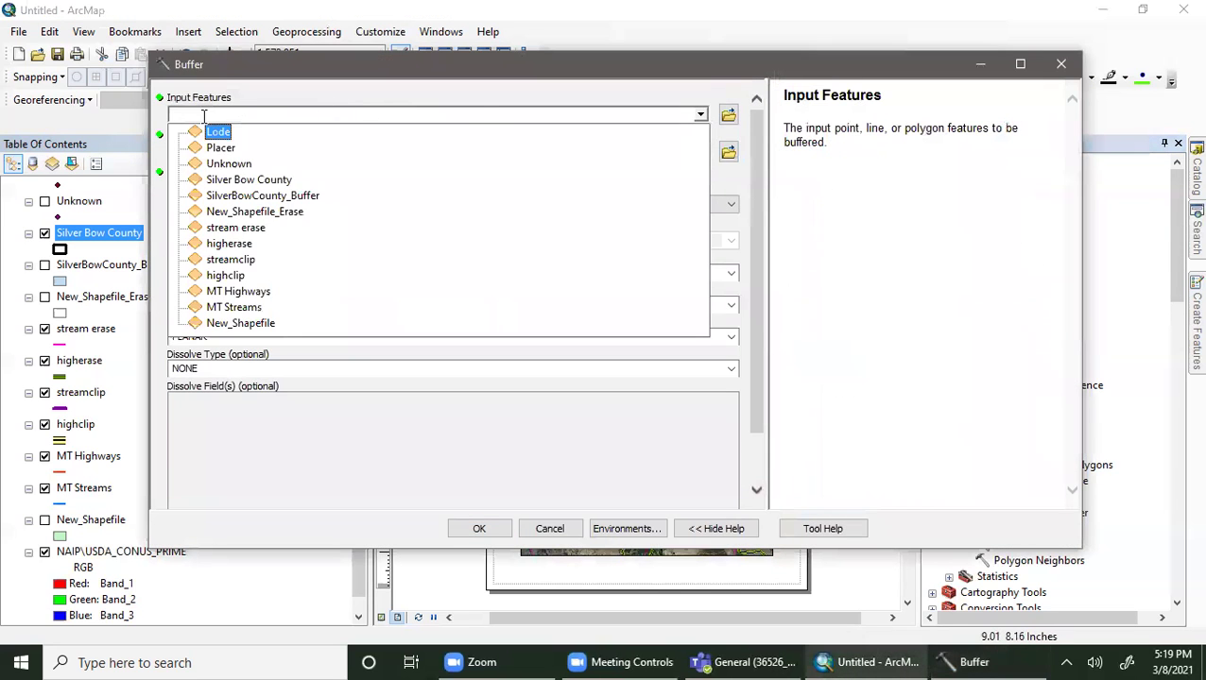
click(283, 179)
click(631, 206)
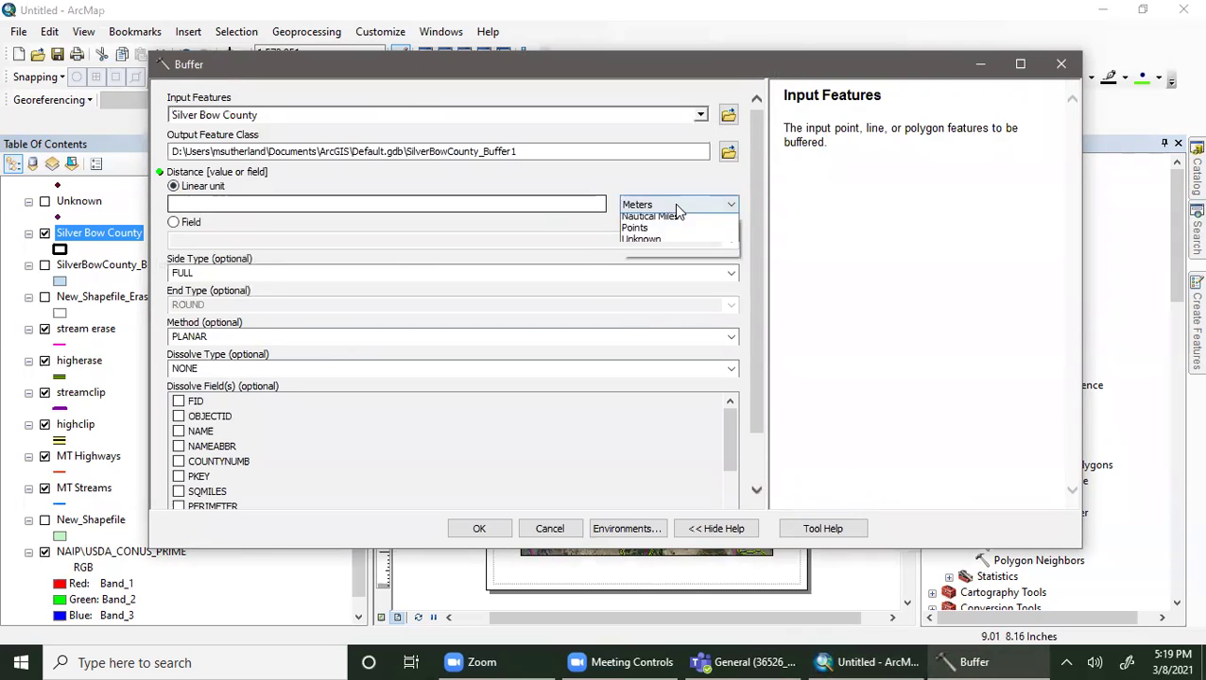
click(650, 301)
click(587, 202)
text(10)
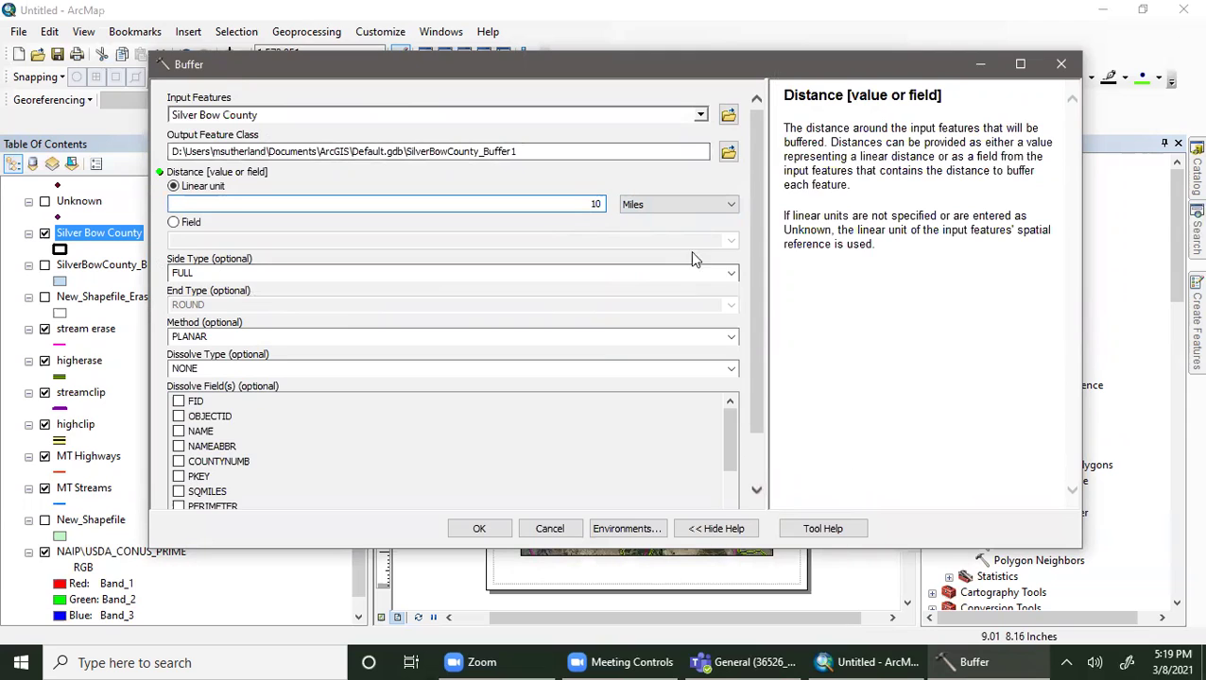
click(730, 273)
click(228, 301)
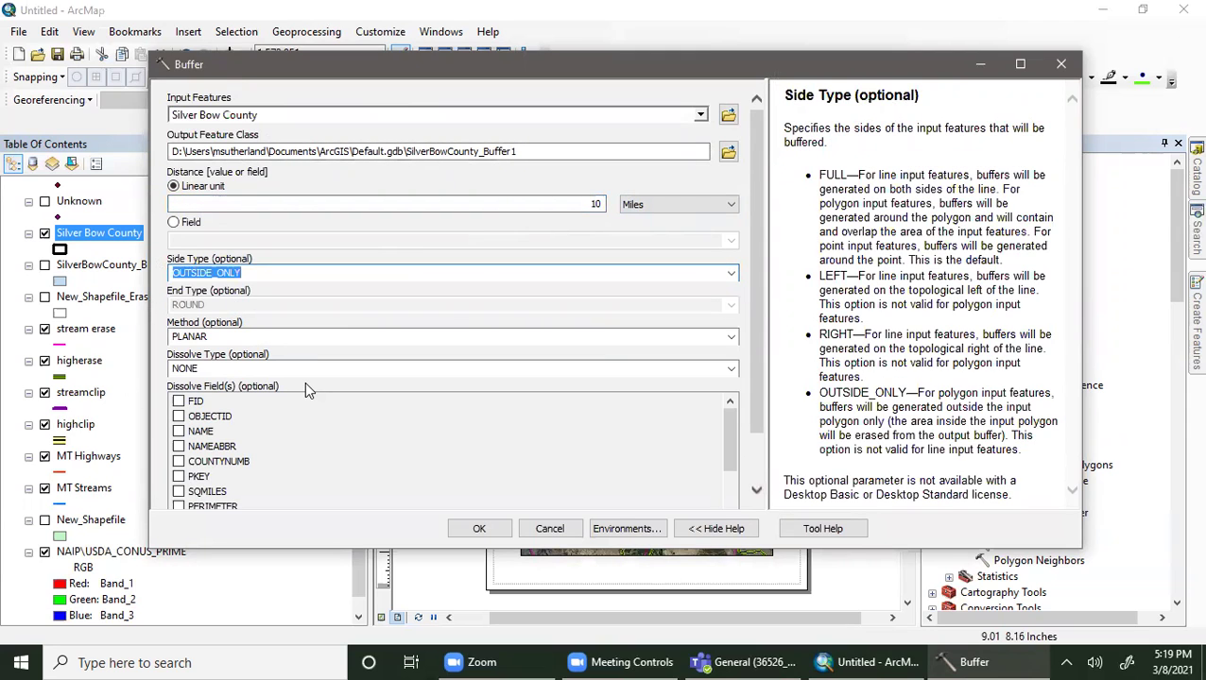
scroll(302, 382, down, 2)
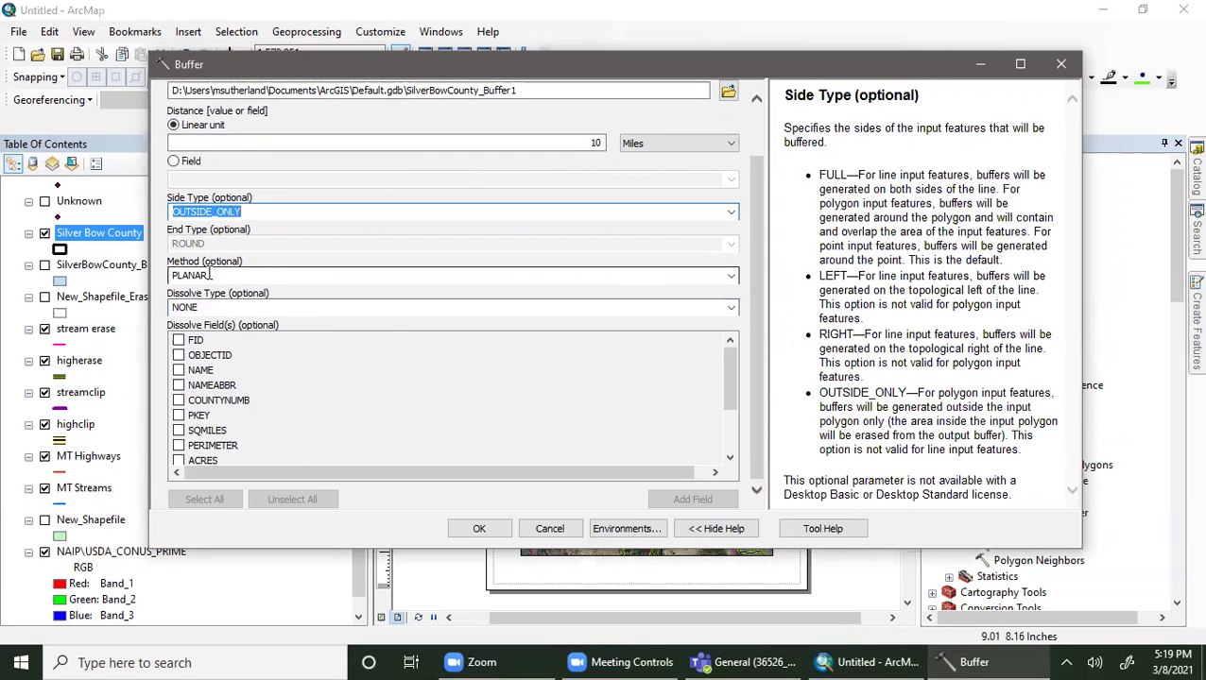
click(477, 529)
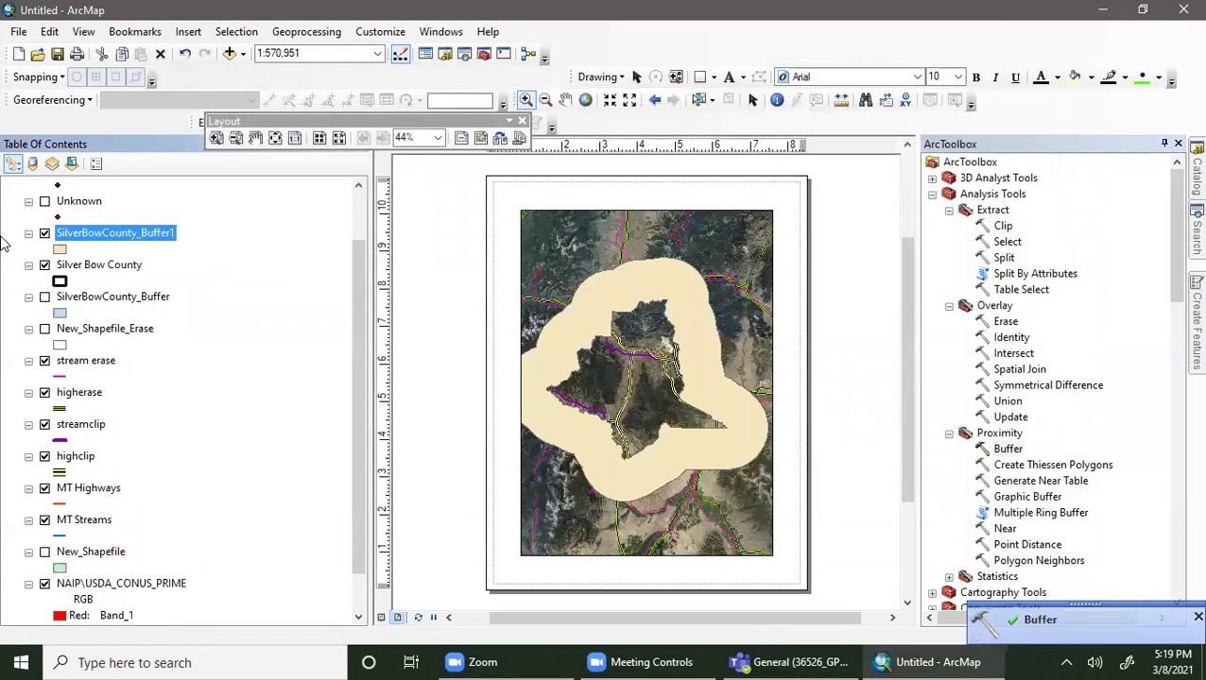
- Fill the SilverBowCounty_Buffer1 layer white and zoom the data frame in on Silver Bow County
click(59, 251)
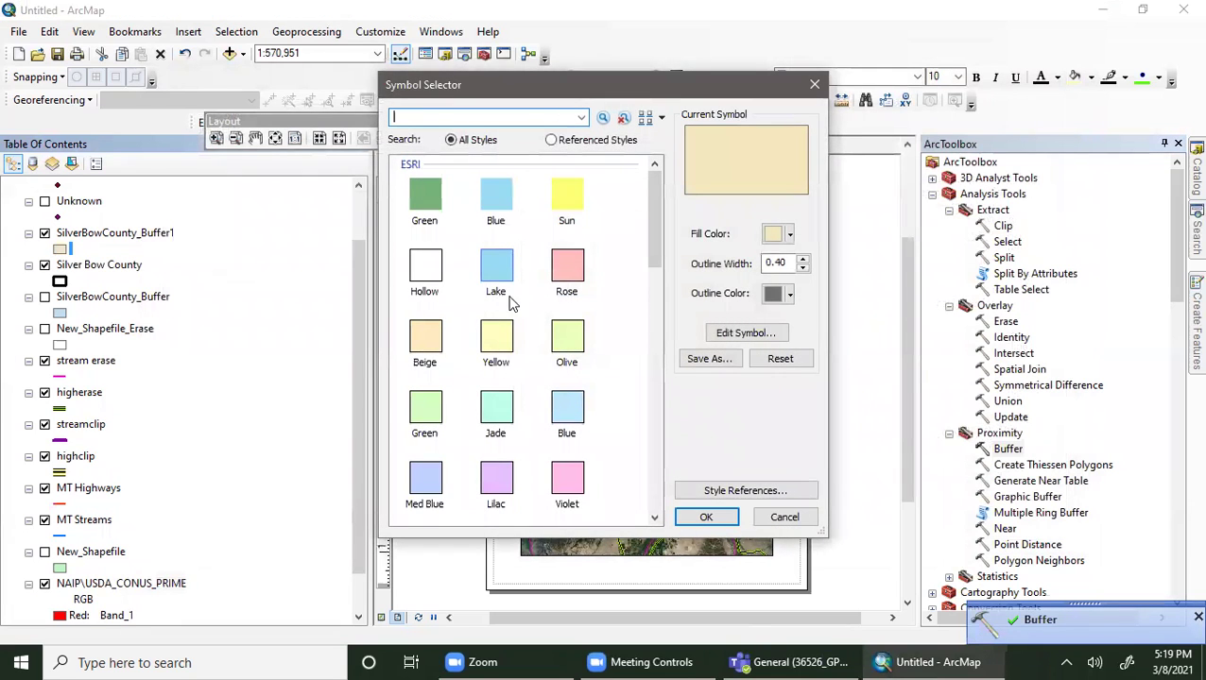
click(774, 235)
click(614, 277)
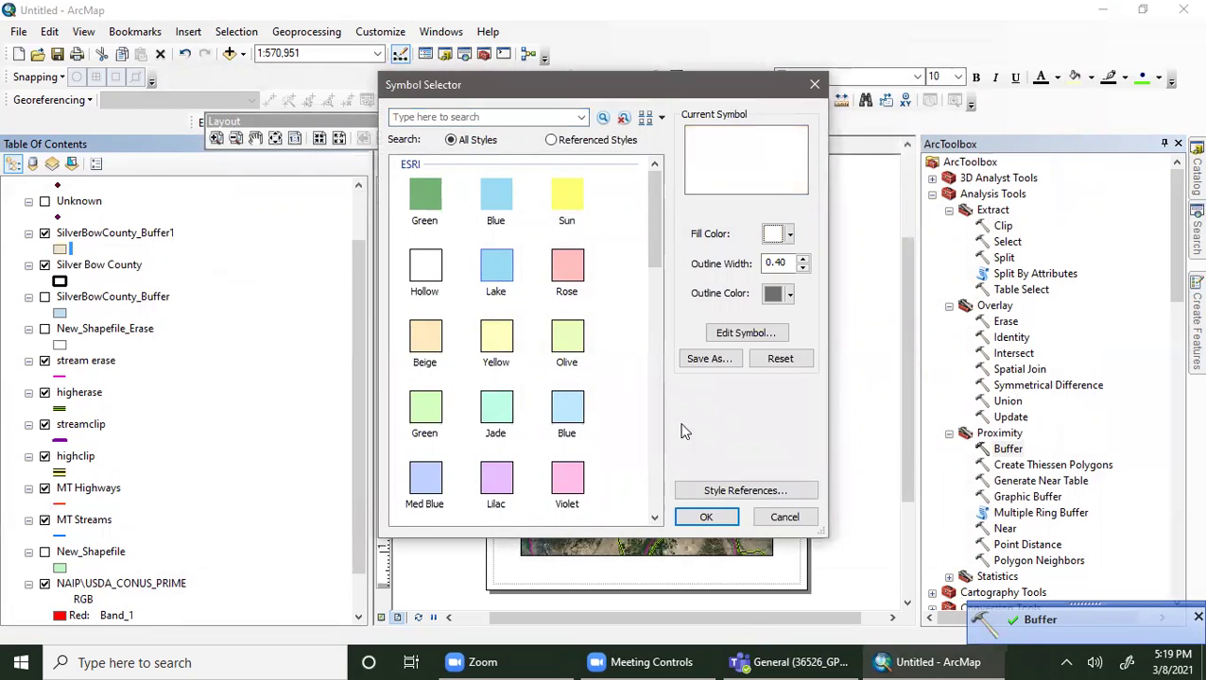
click(706, 518)
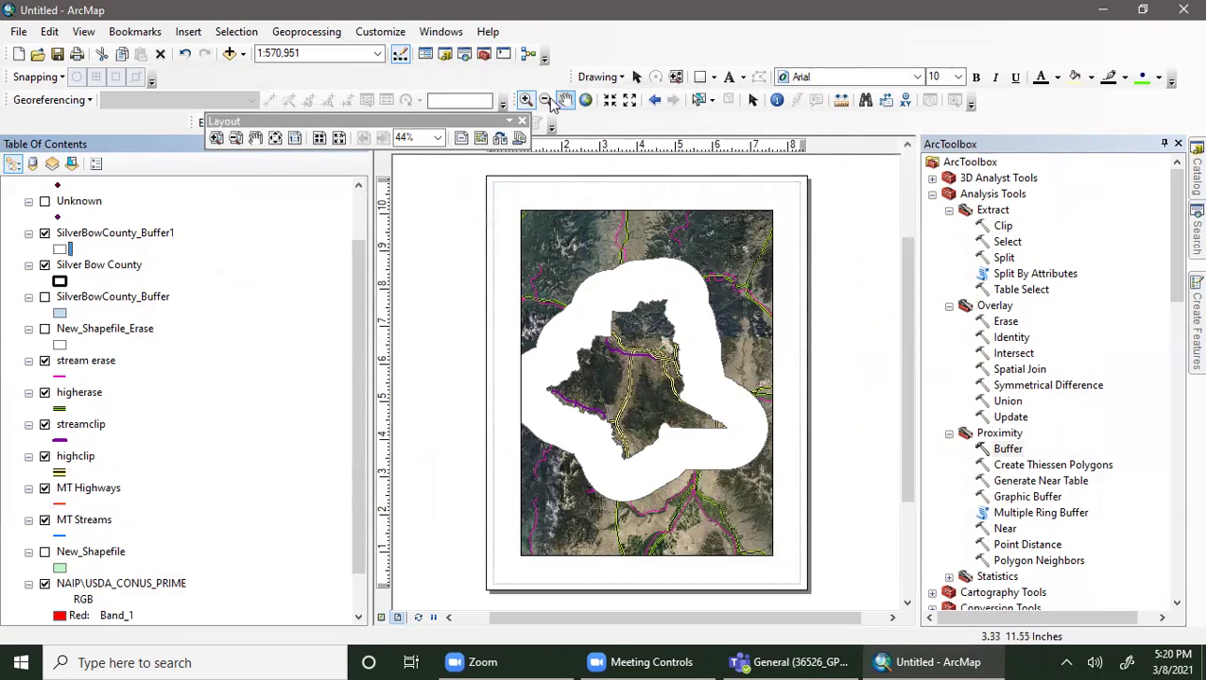
drag(554, 303, 739, 464)
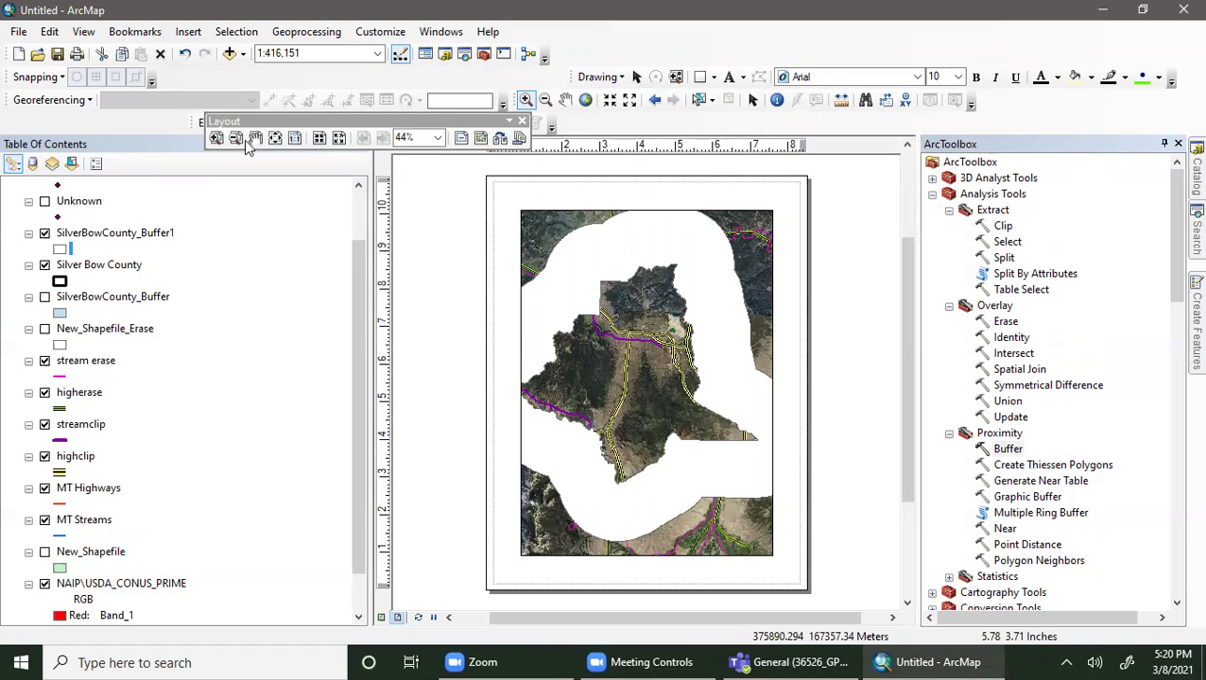
- Hide the SilverBowCounty_Buffer1 layer and return the map to data view
scroll(160, 413, up, 2)
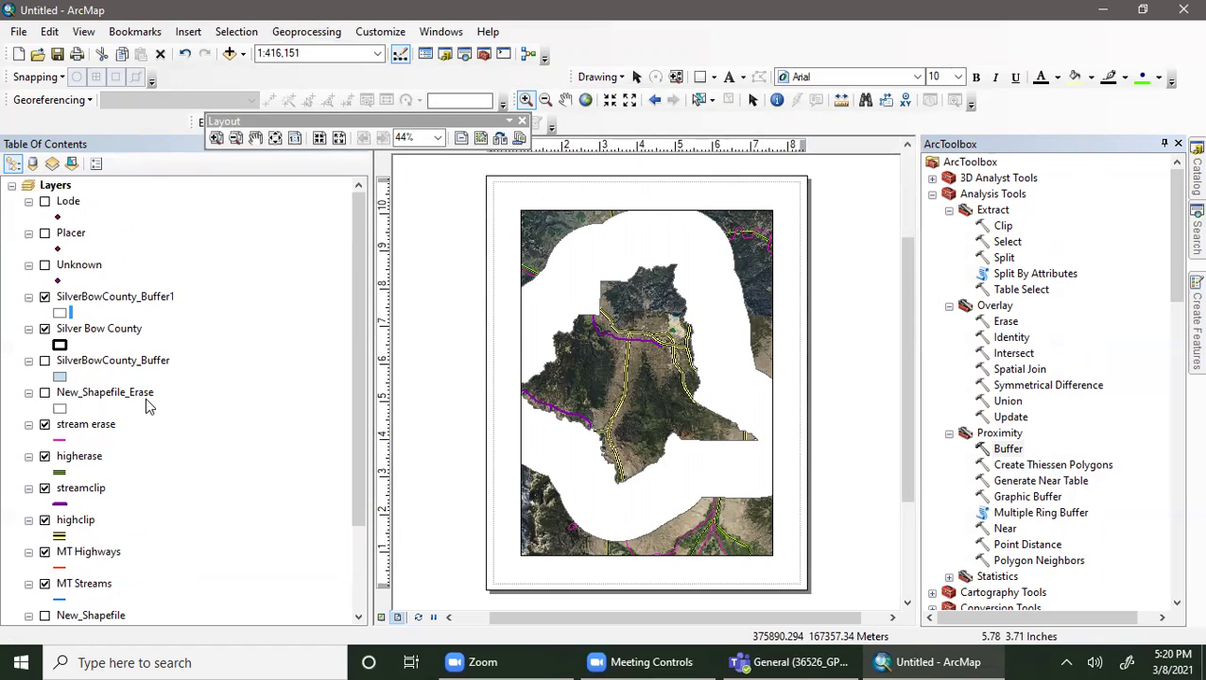
click(44, 296)
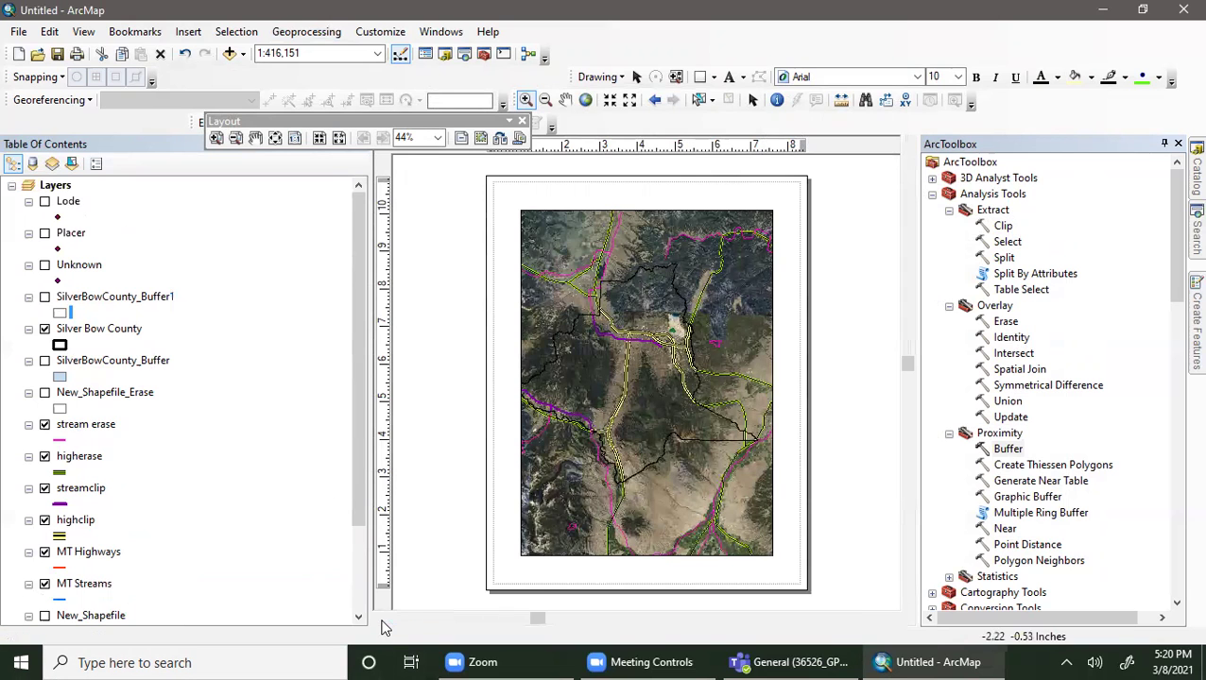
click(381, 617)
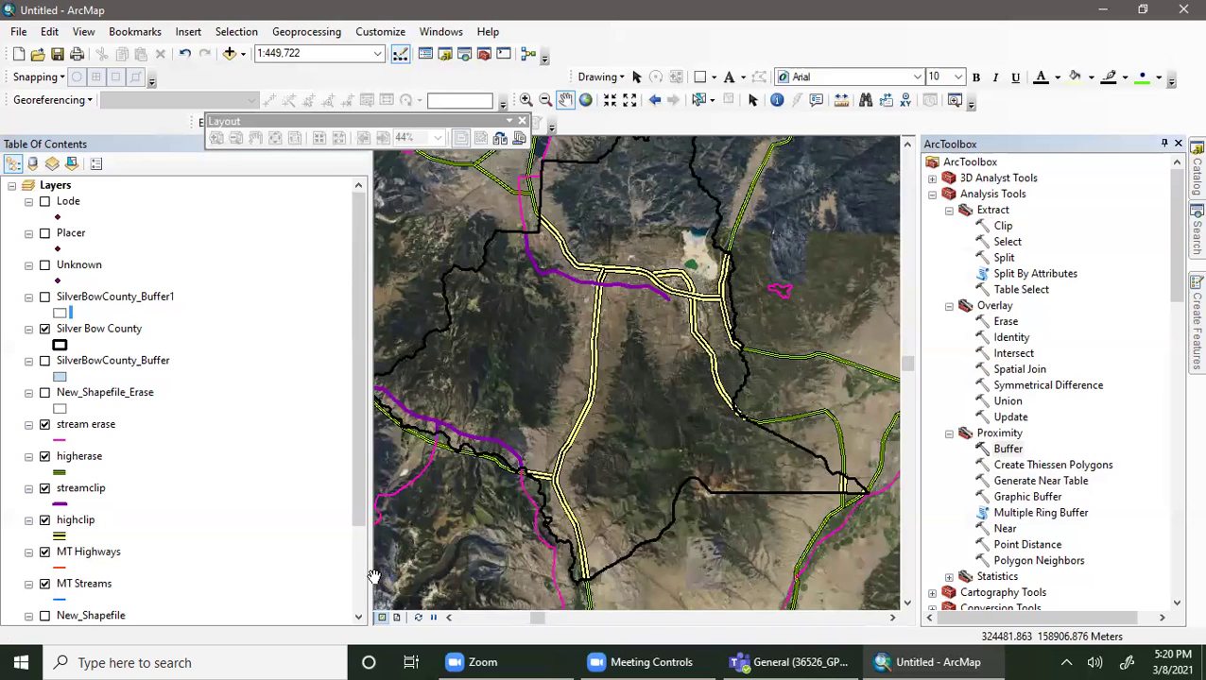
click(275, 256)
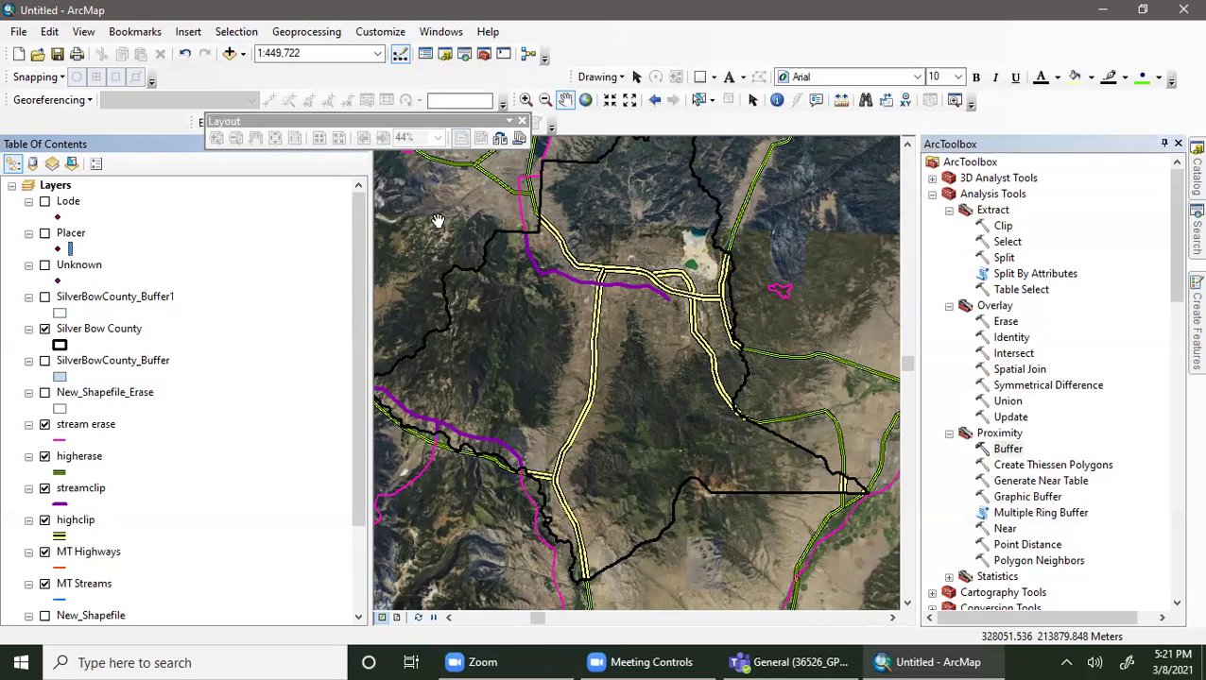
click(1009, 449)
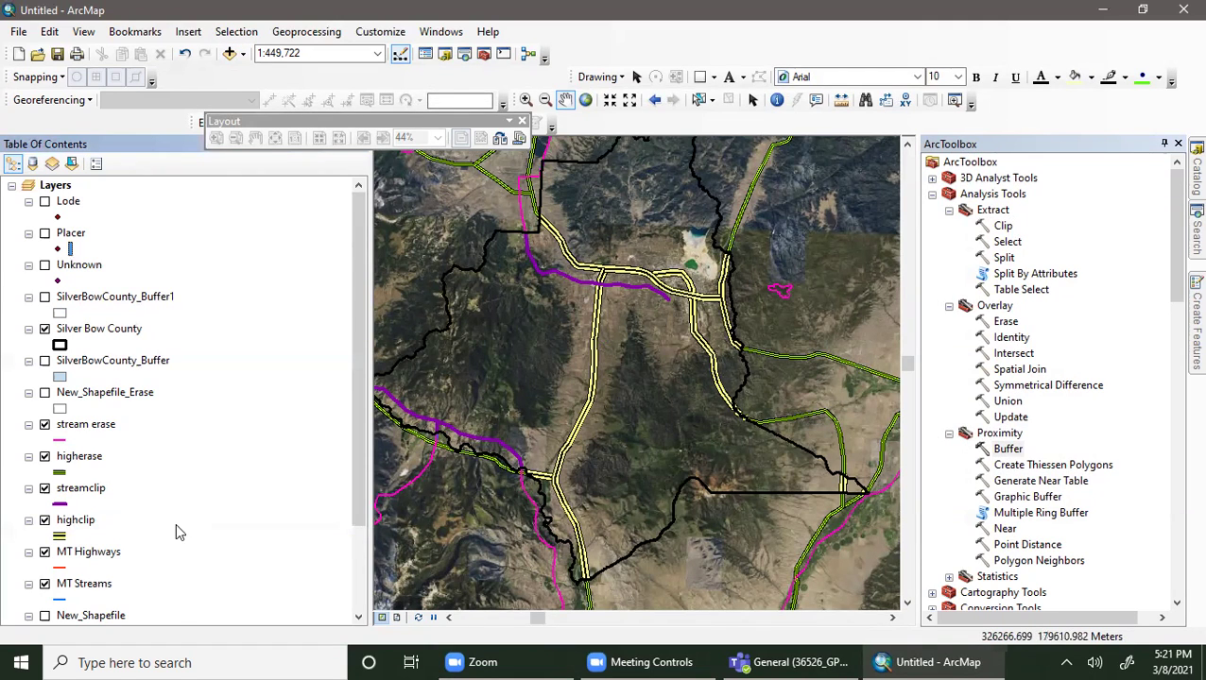
- Examine the MT Streams attribute table sorted by NAME for streams with repeated names, then close the table
scroll(174, 523, down, 3)
right_click(102, 488)
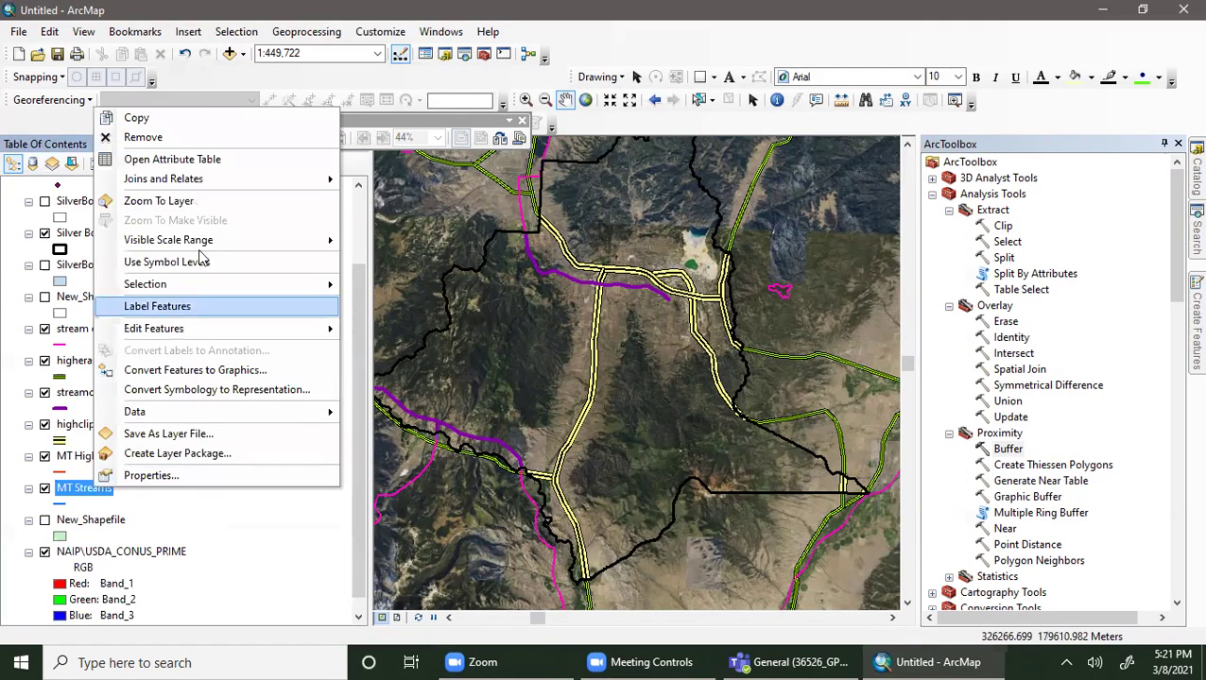
click(172, 160)
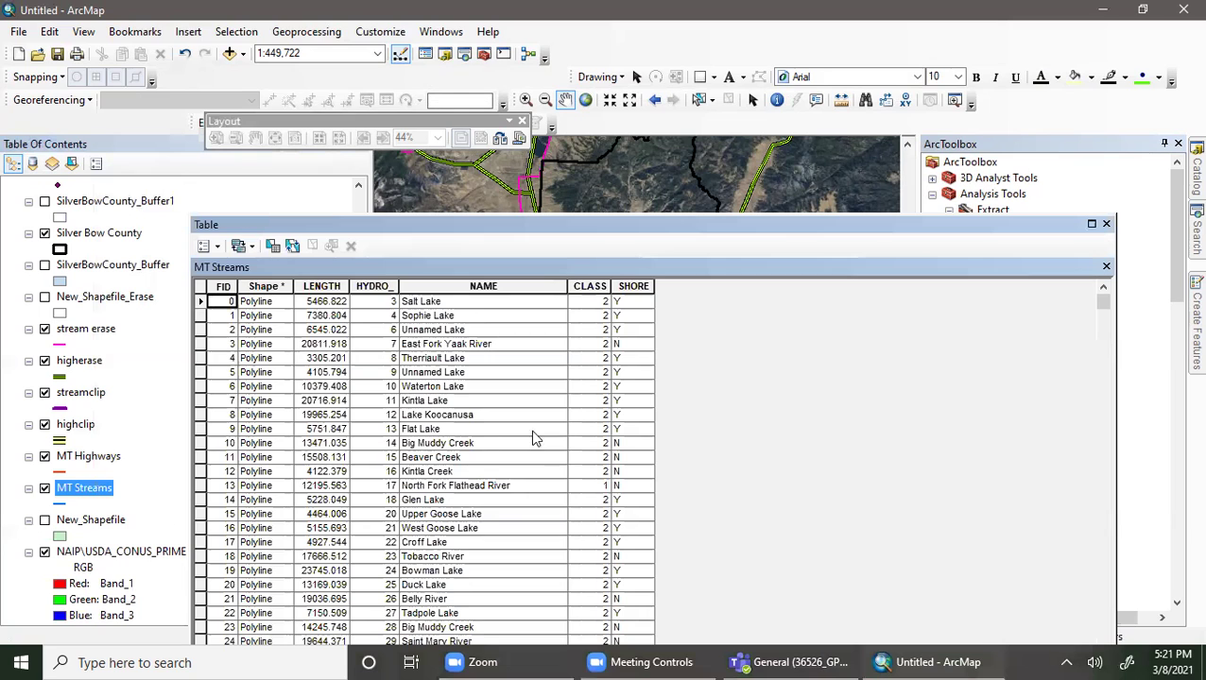
click(530, 285)
scroll(555, 483, down, 6)
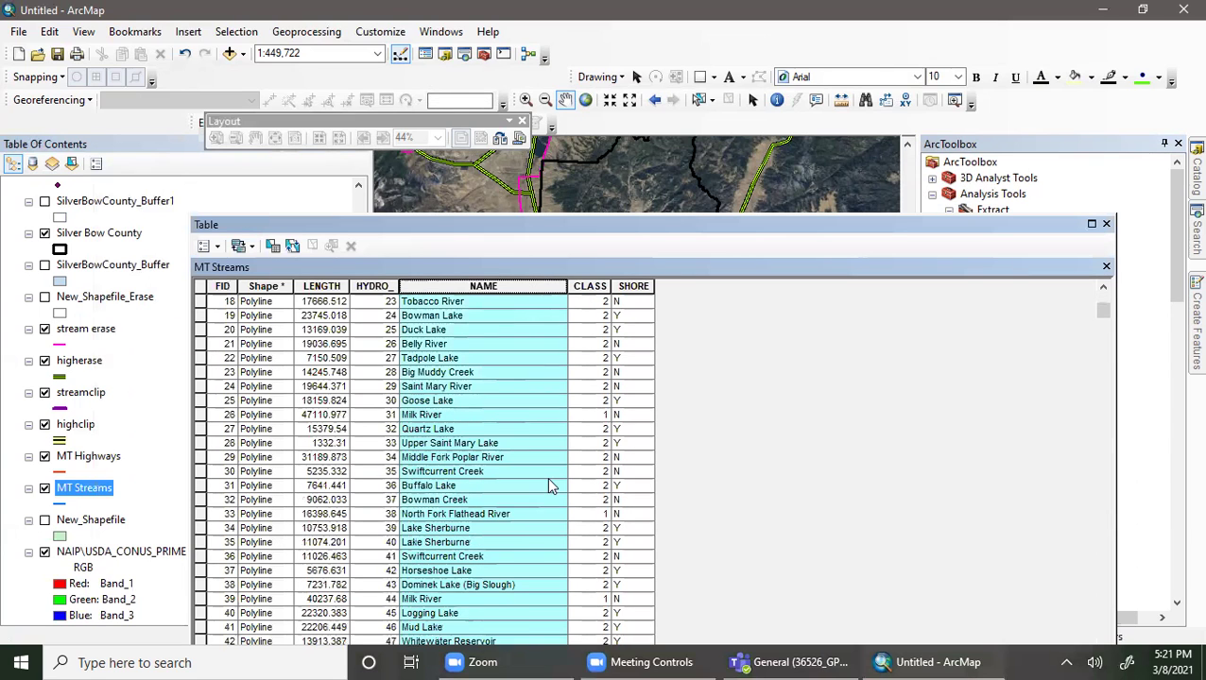
double_click(544, 286)
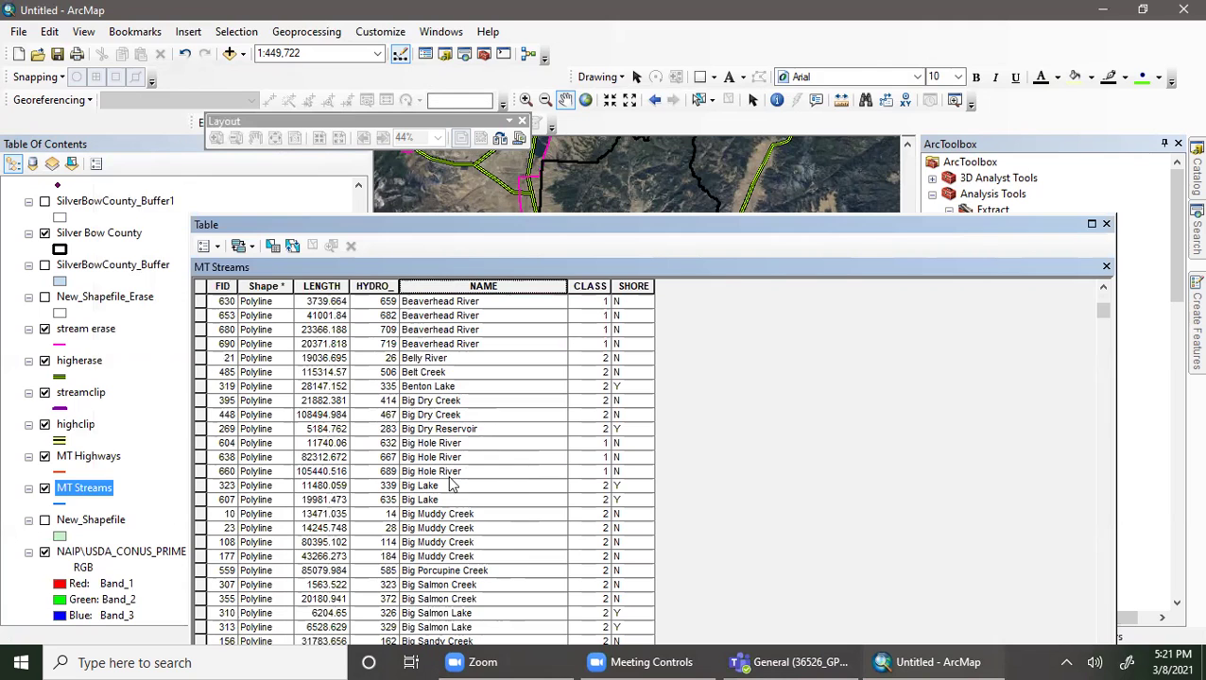
click(1105, 224)
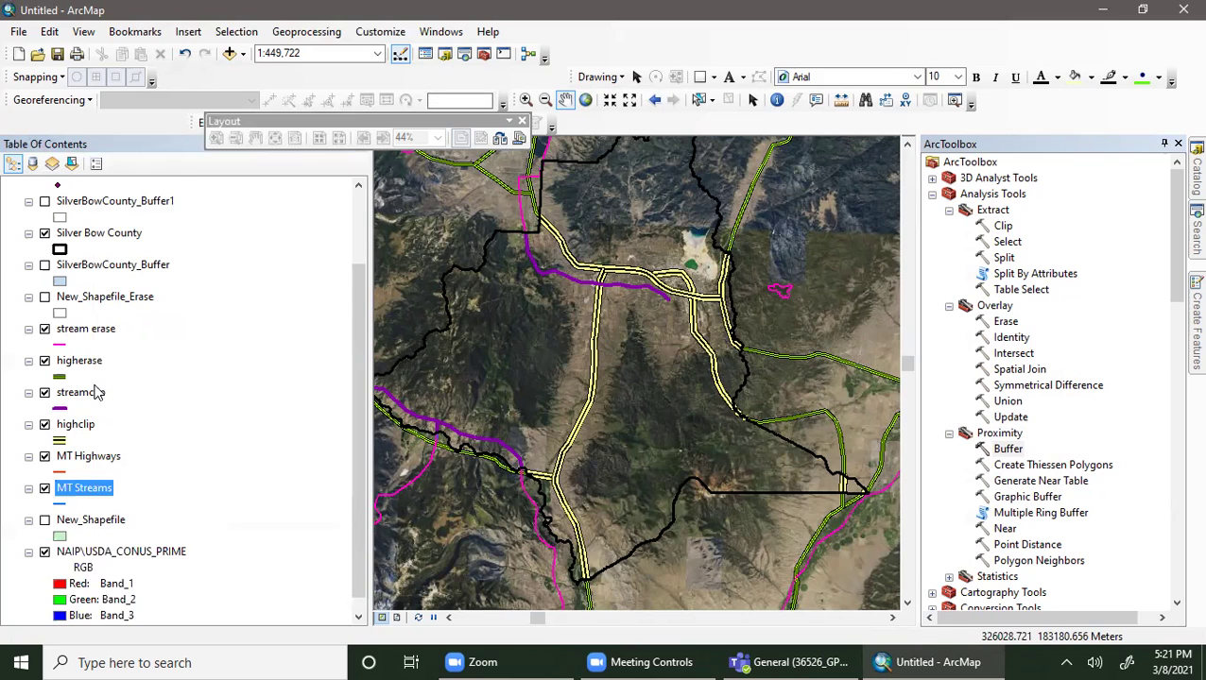
- Set up a Buffer of MT Streams with the default output, dissolve type LIST and NAME as the dissolve field
double_click(1009, 449)
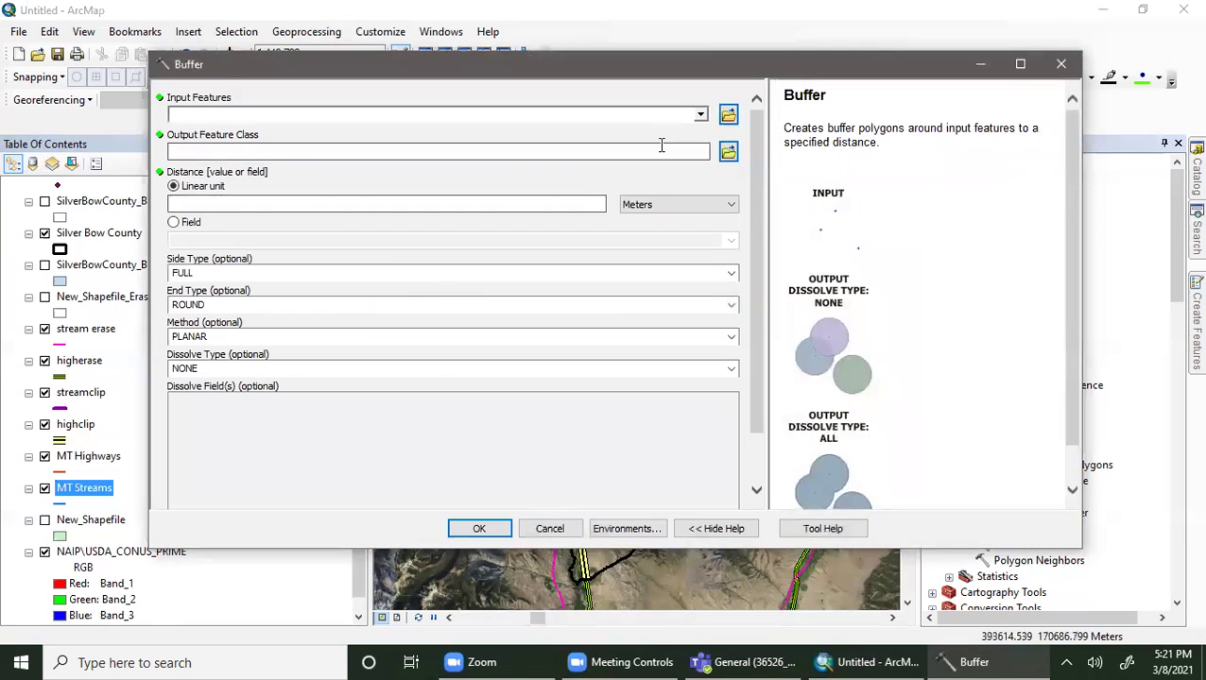
click(700, 114)
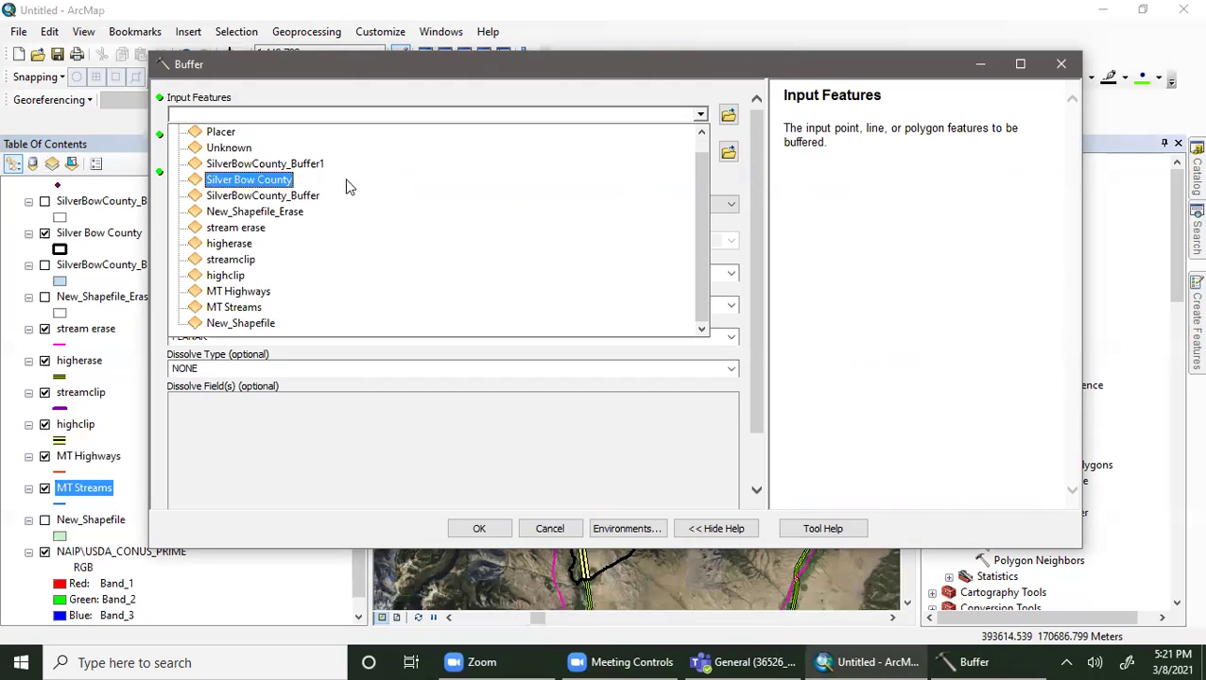
click(252, 312)
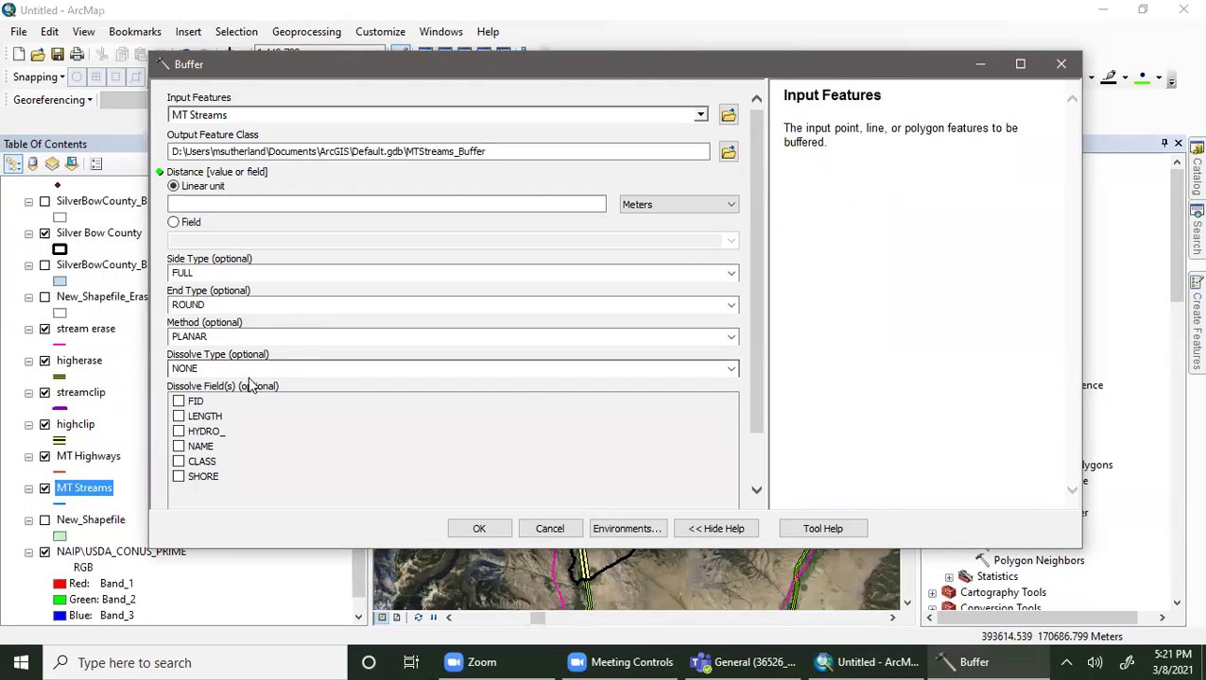
click(733, 370)
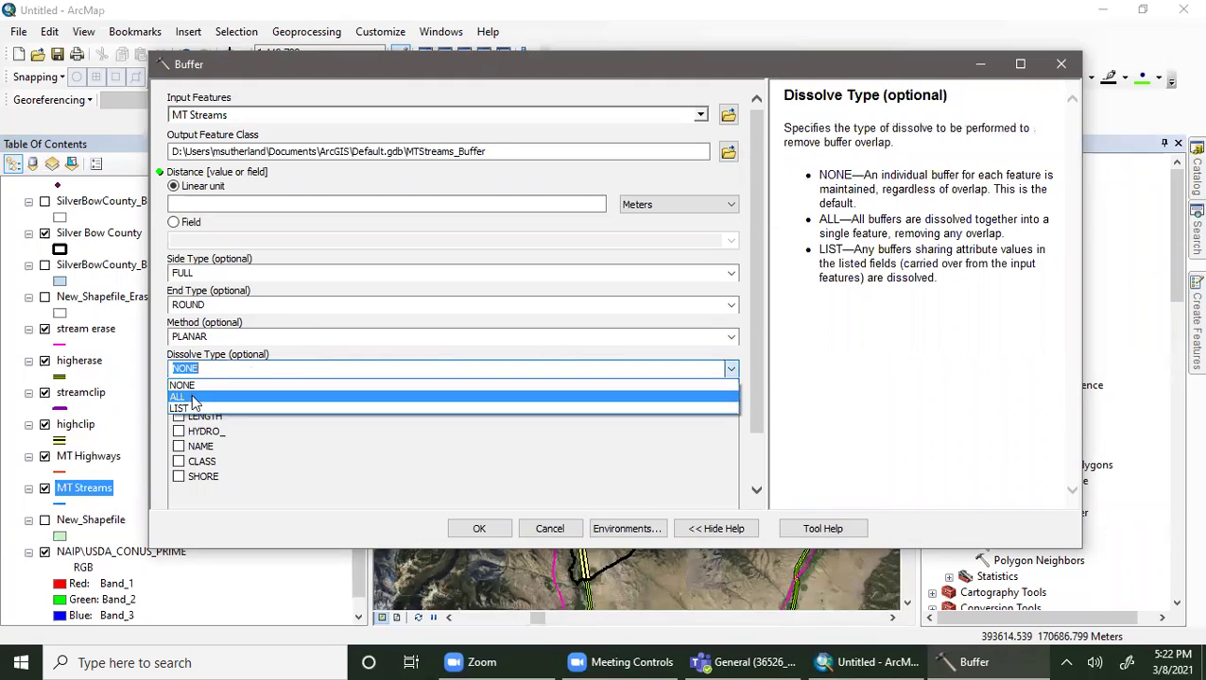
click(187, 408)
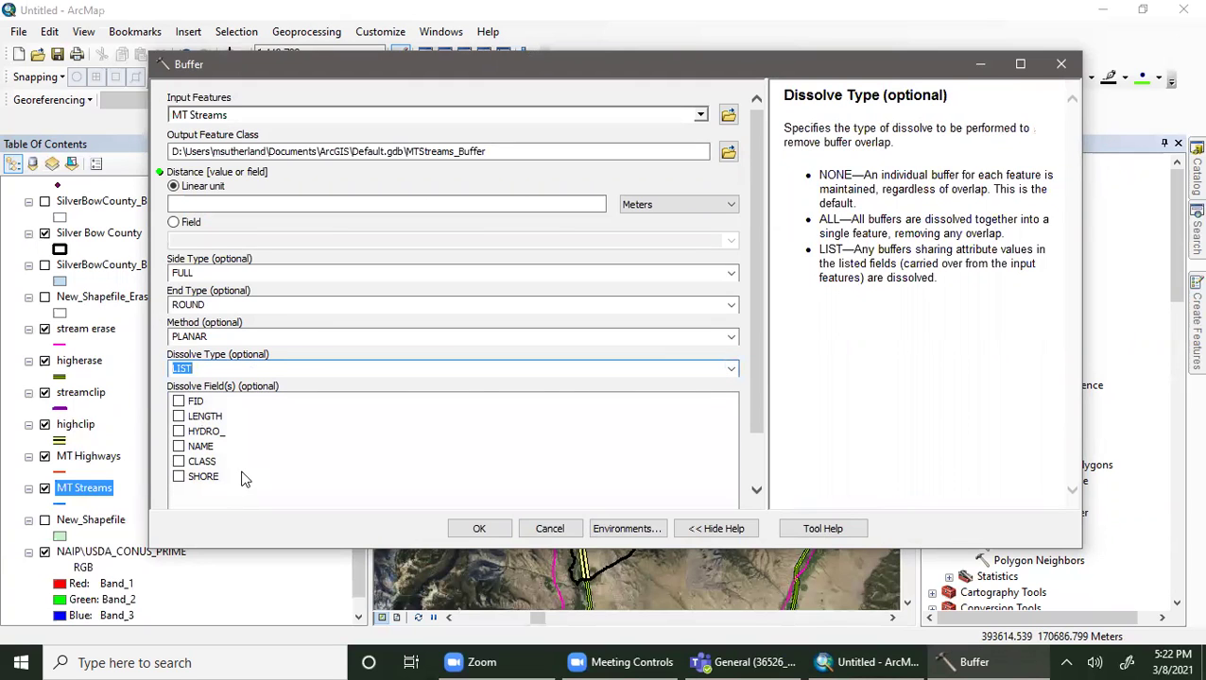
click(179, 448)
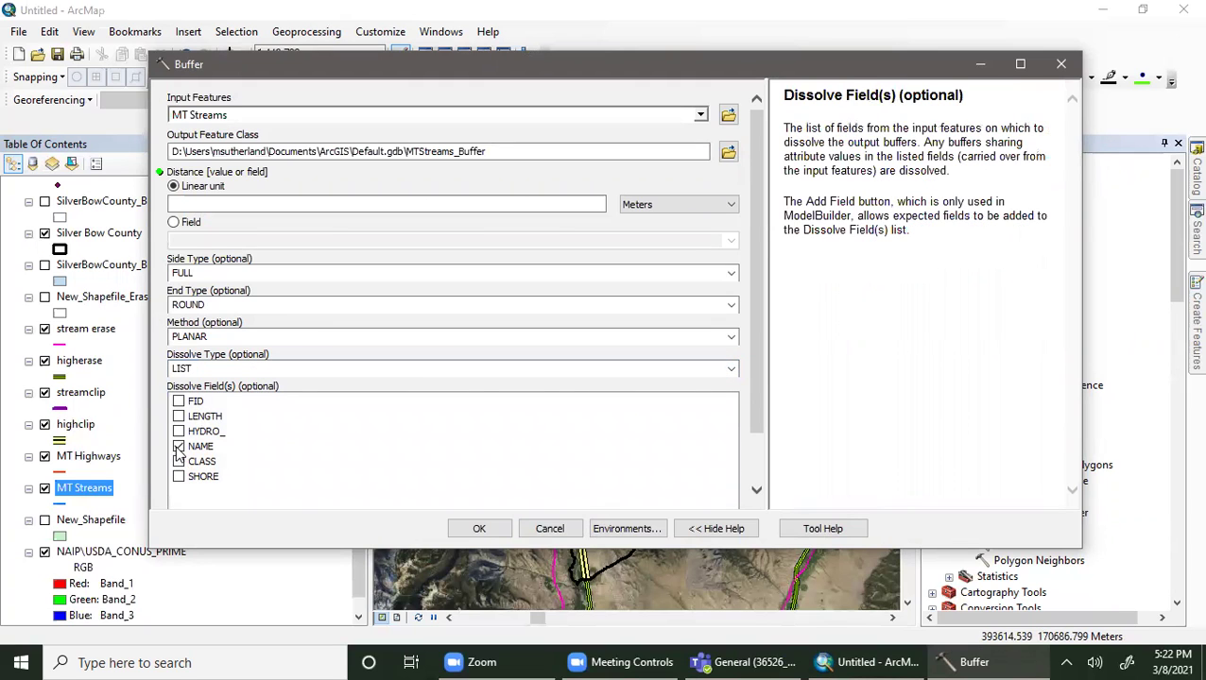
- Set the stream buffer distance to 10 miles and run it, keeping side type FULL and end type ROUND
click(400, 205)
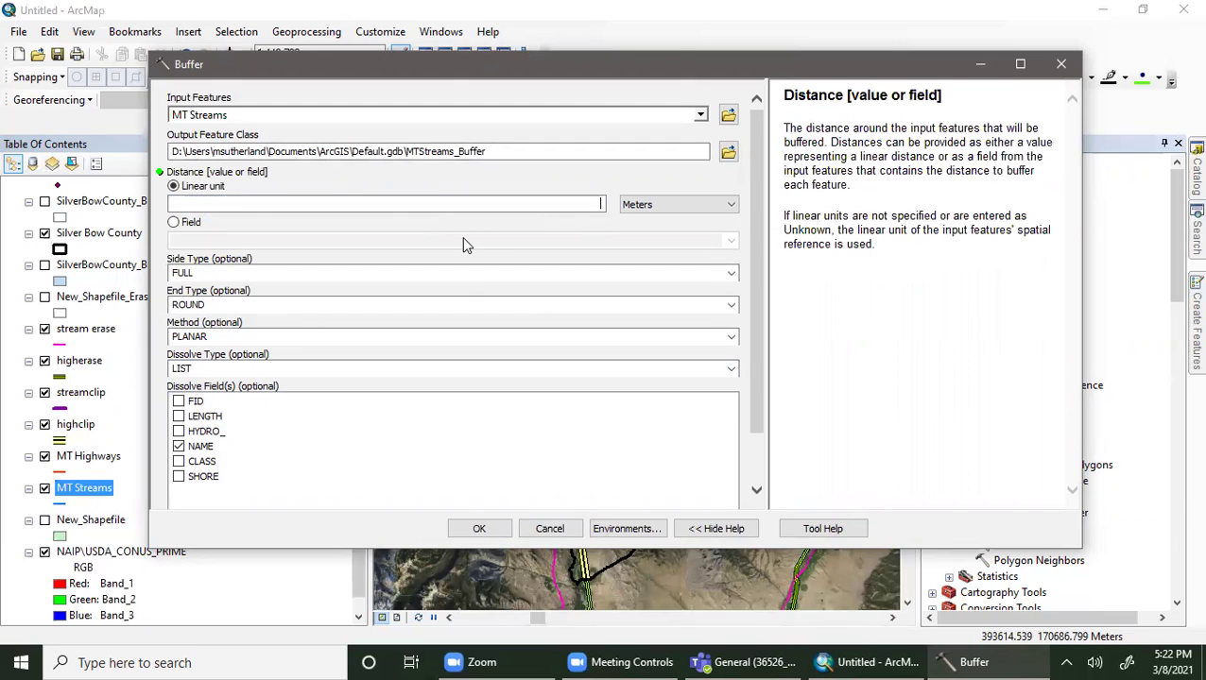
text(10)
click(702, 206)
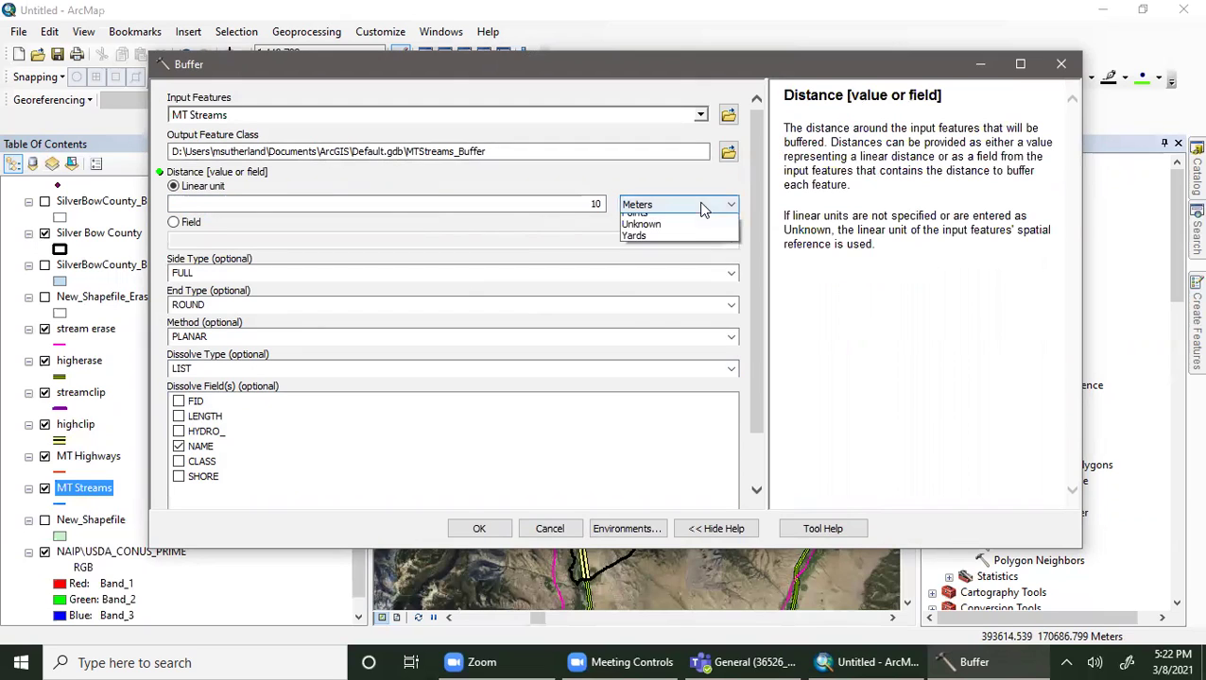
click(662, 296)
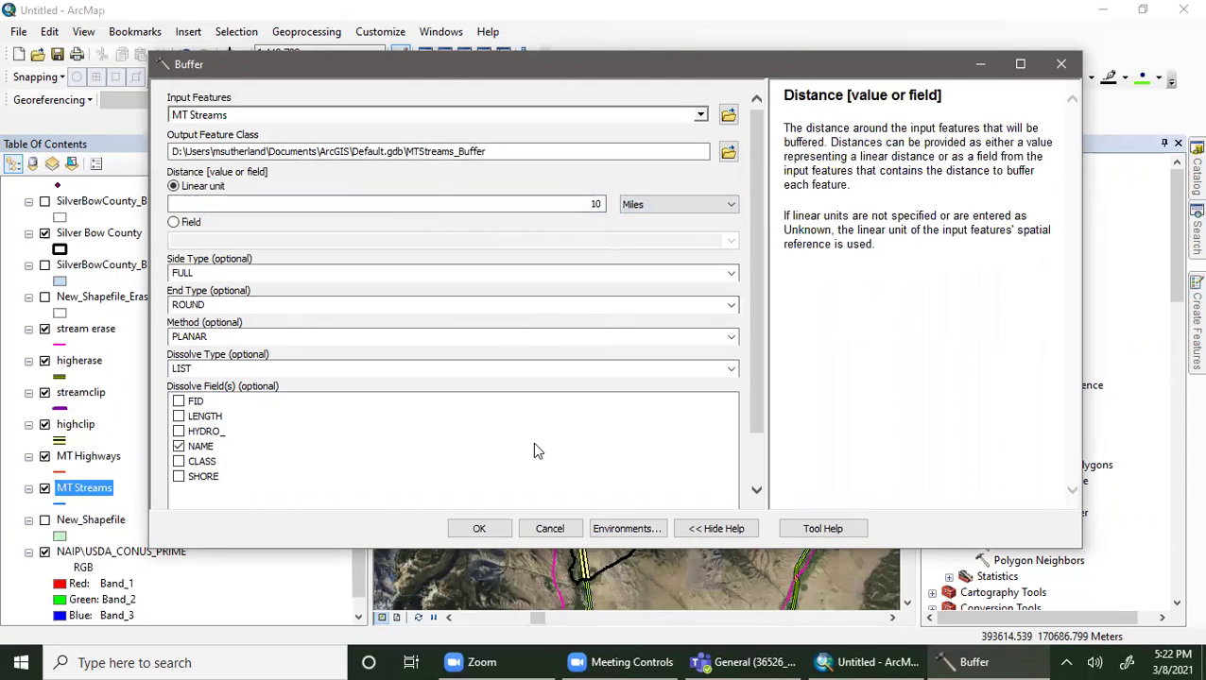
drag(452, 78, 474, 31)
click(812, 225)
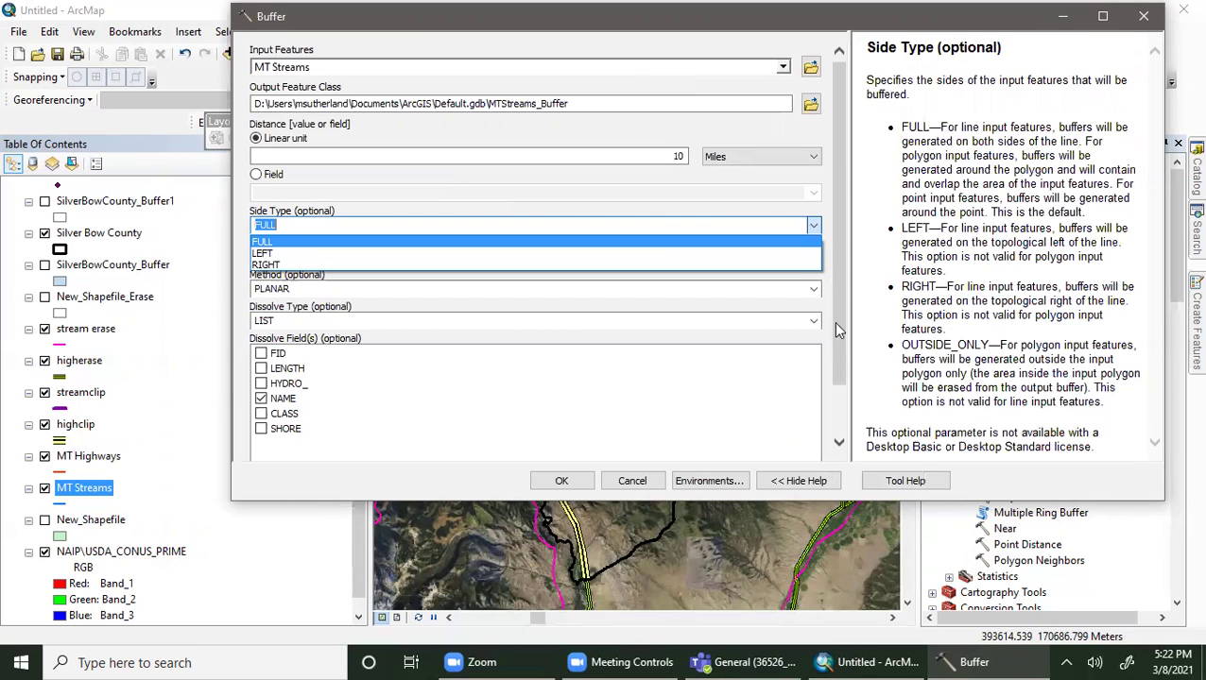
click(657, 377)
click(301, 256)
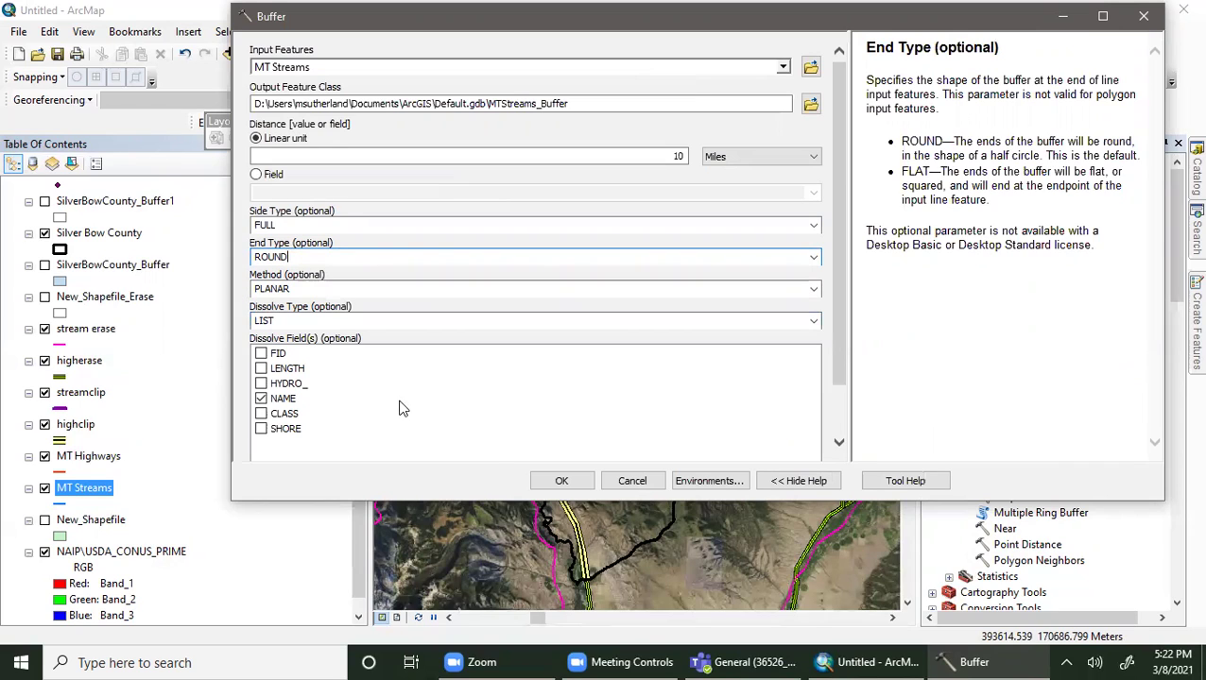
click(564, 482)
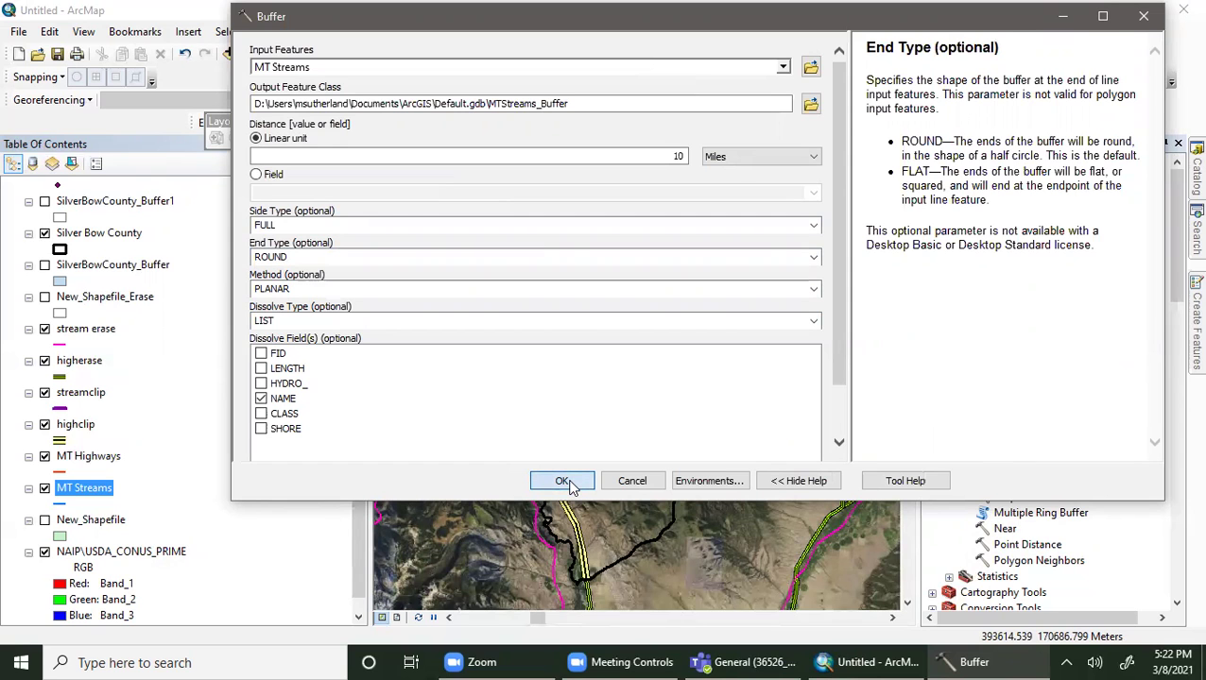
- Zoom the map to the full extent of the MTStreams_Buffer layer
right_click(571, 216)
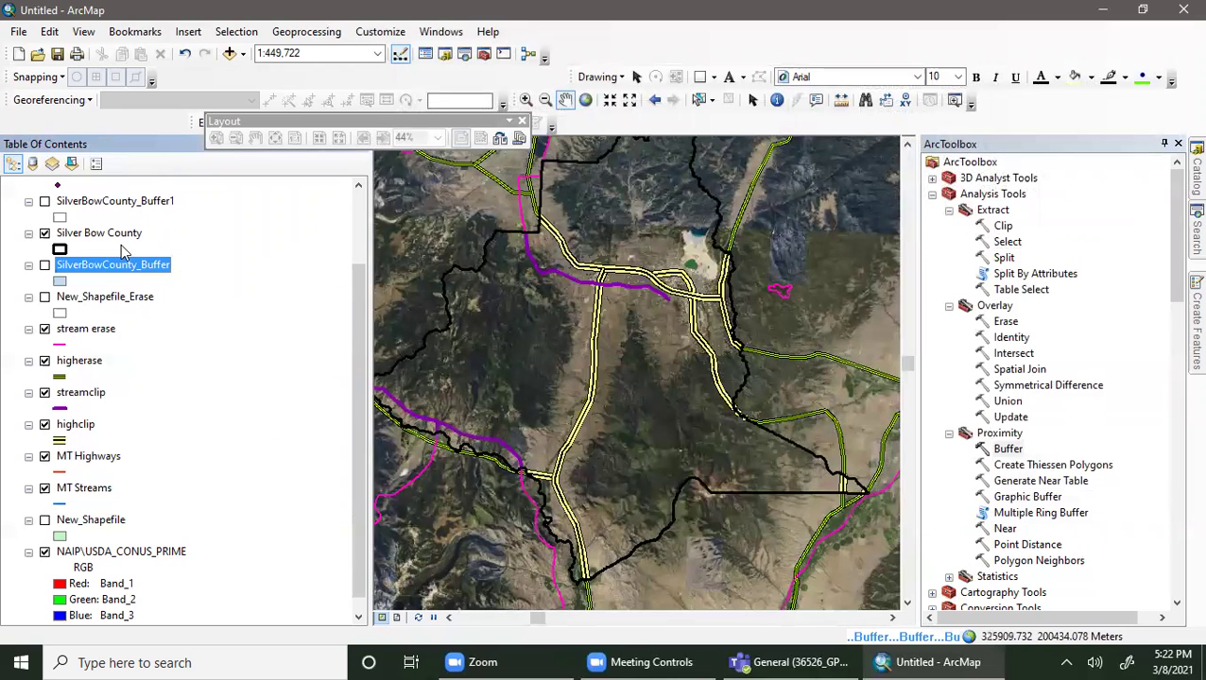
scroll(163, 395, up, 3)
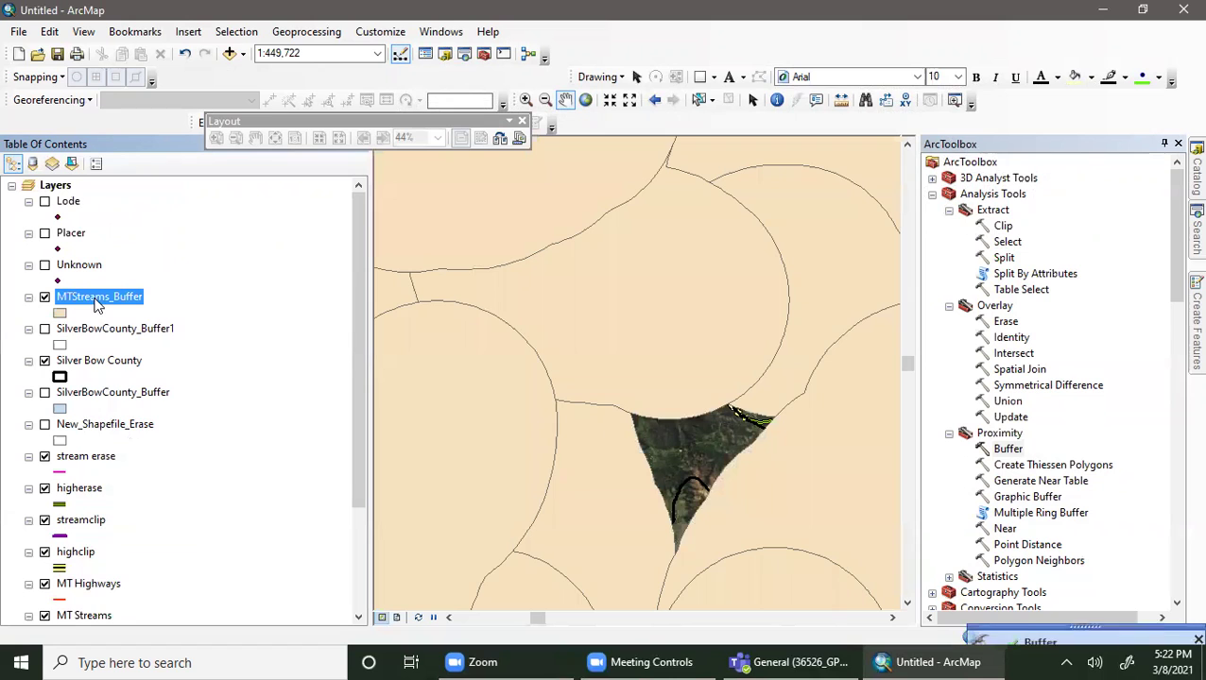
right_click(97, 302)
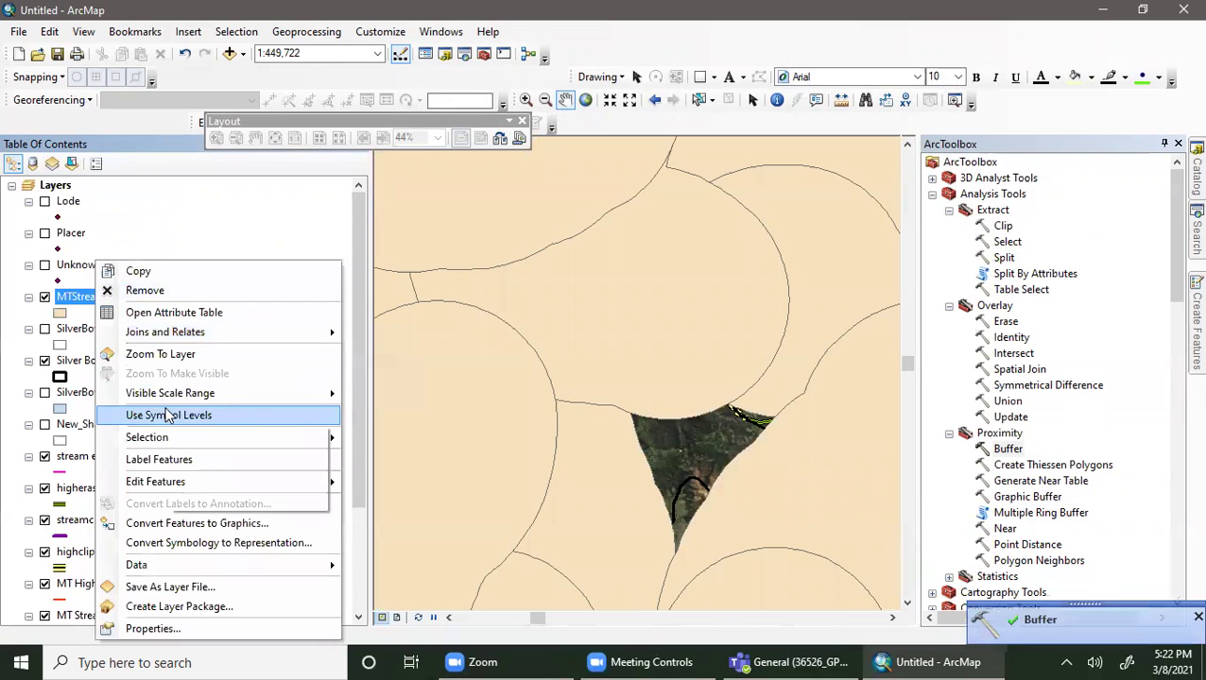
click(161, 355)
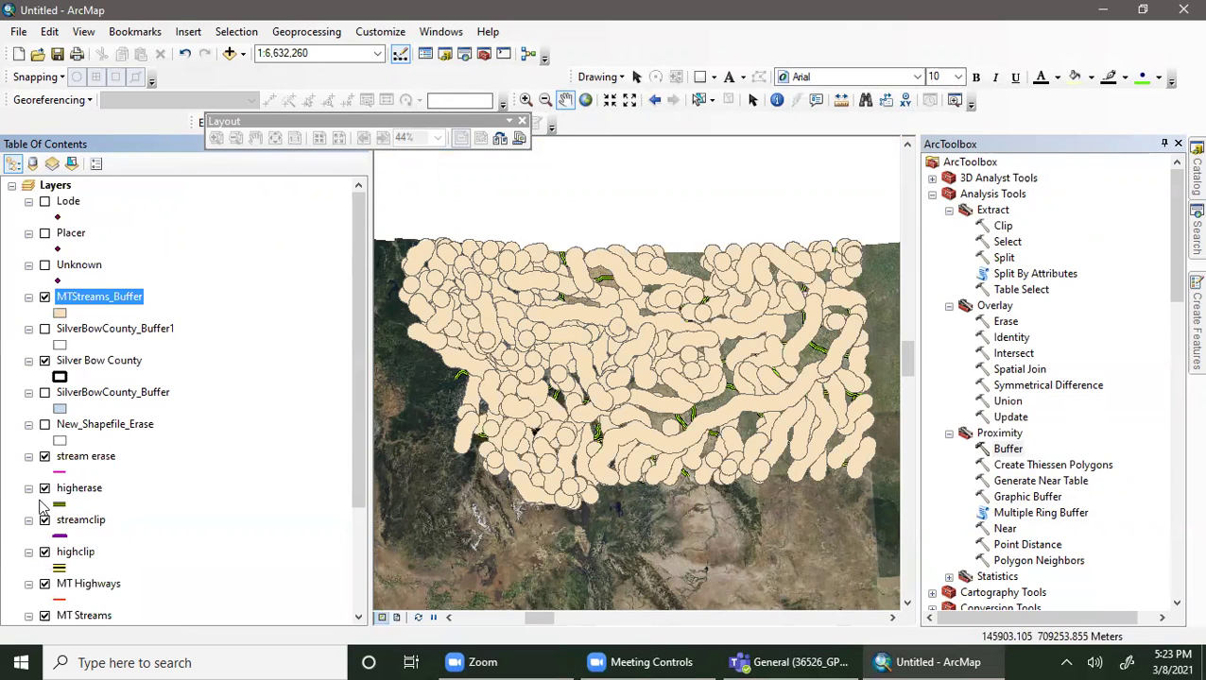
- Place MT Streams above MTStreams_Buffer in the drawing order and zoom in on buffered streams along Montana's northern edge
scroll(141, 463, down, 3)
drag(91, 473, 118, 197)
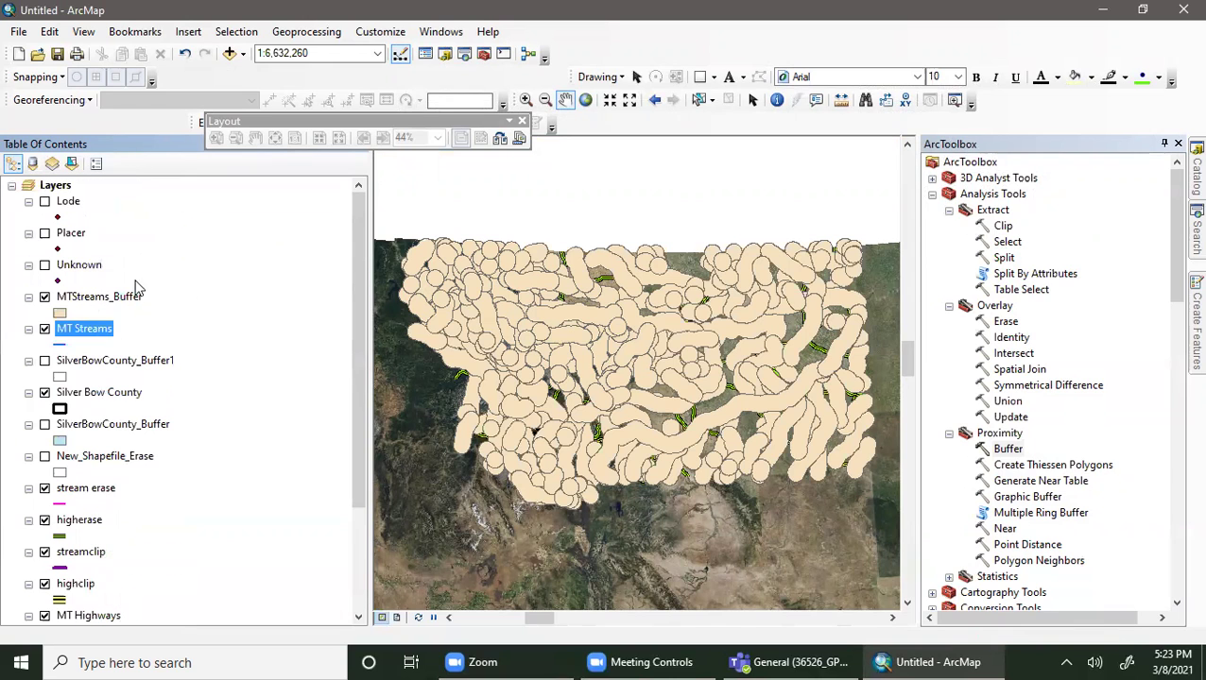
drag(114, 326, 111, 289)
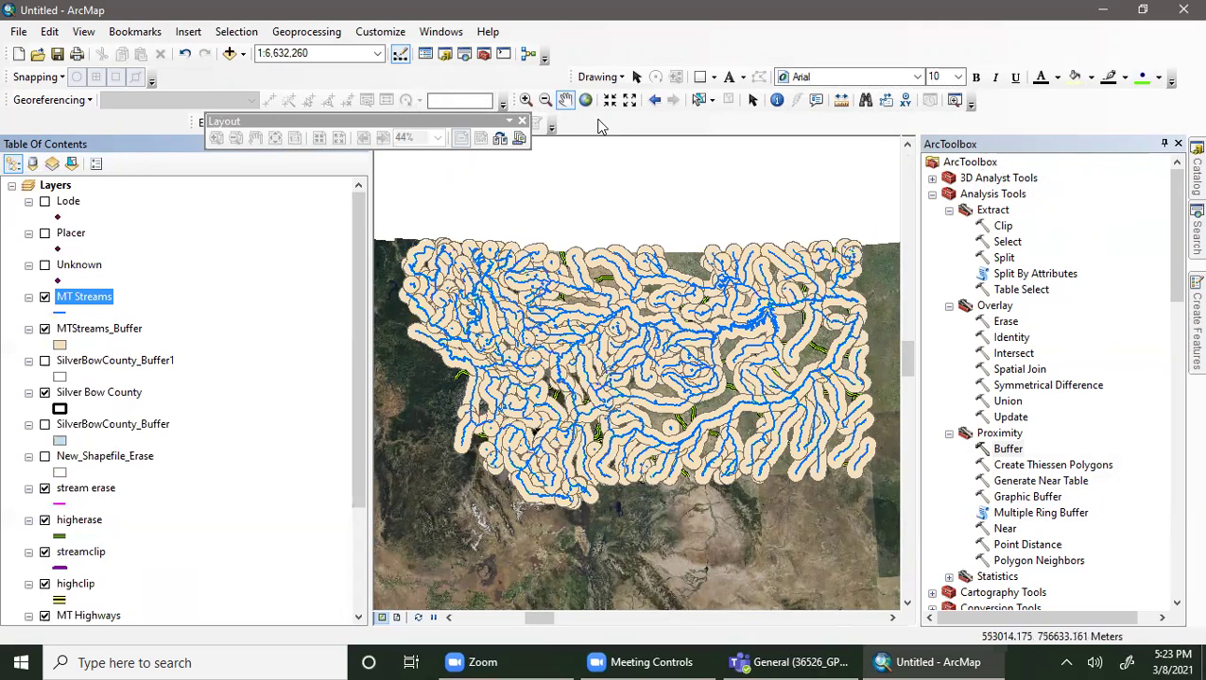
click(526, 100)
drag(543, 229, 625, 304)
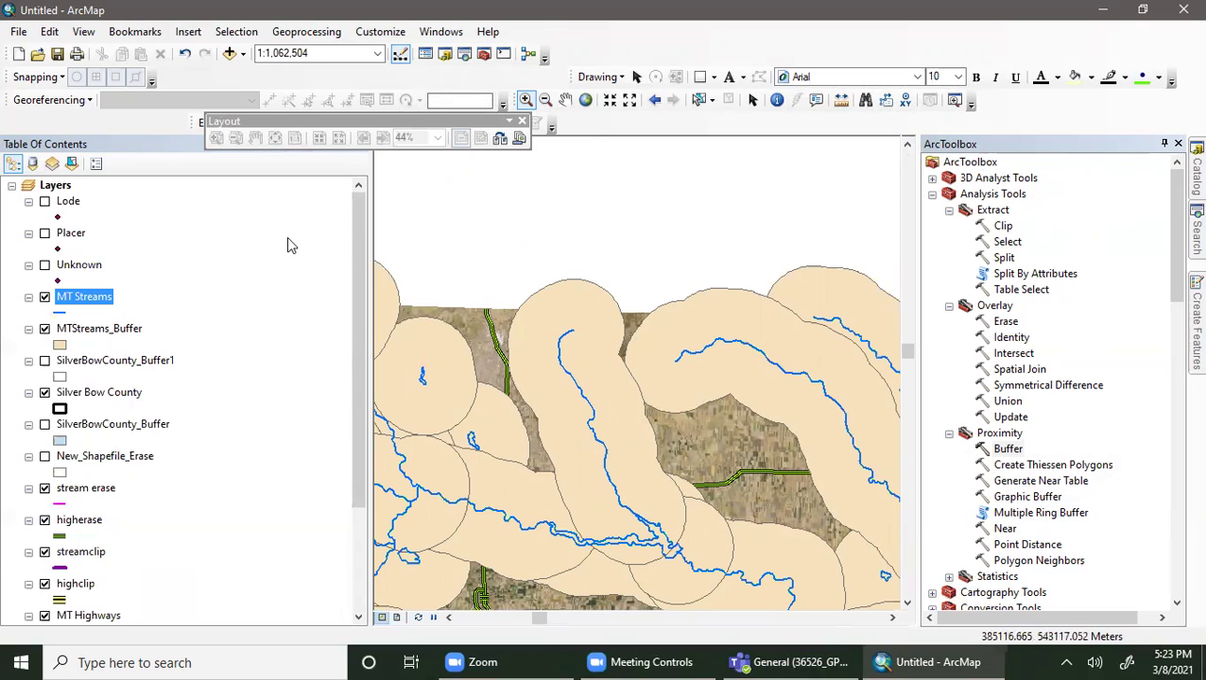
- Start another Buffer with MT Highways as the input features, keeping the default output location
double_click(1007, 449)
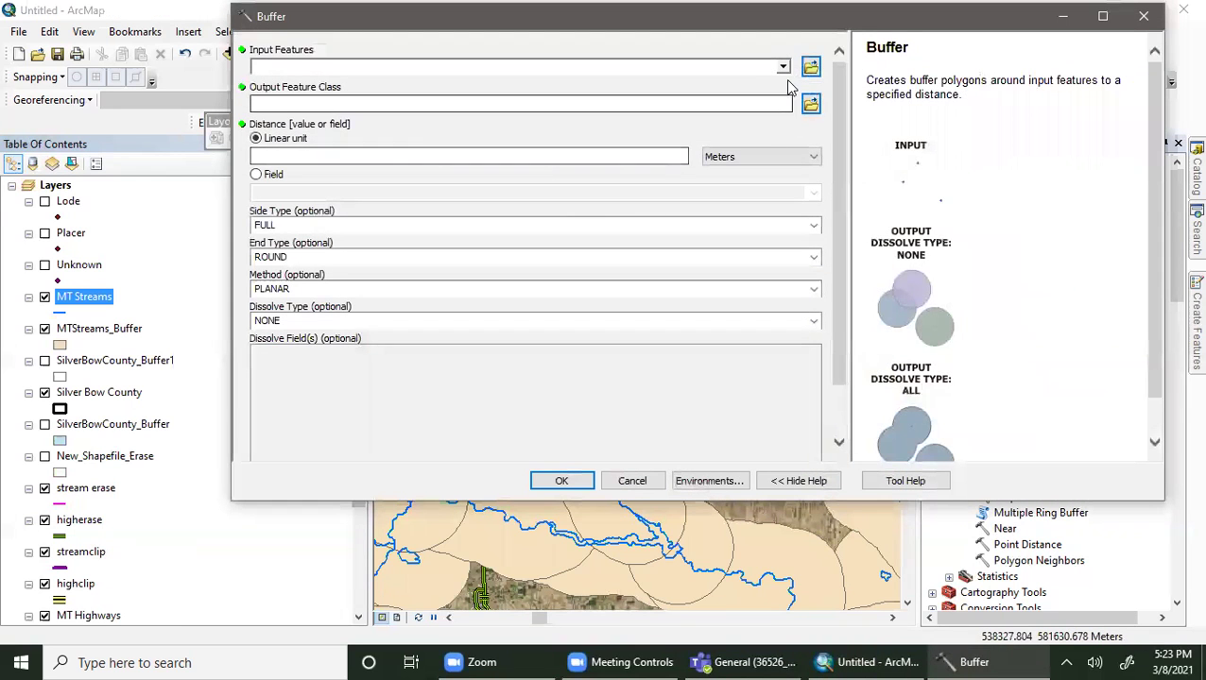
click(783, 68)
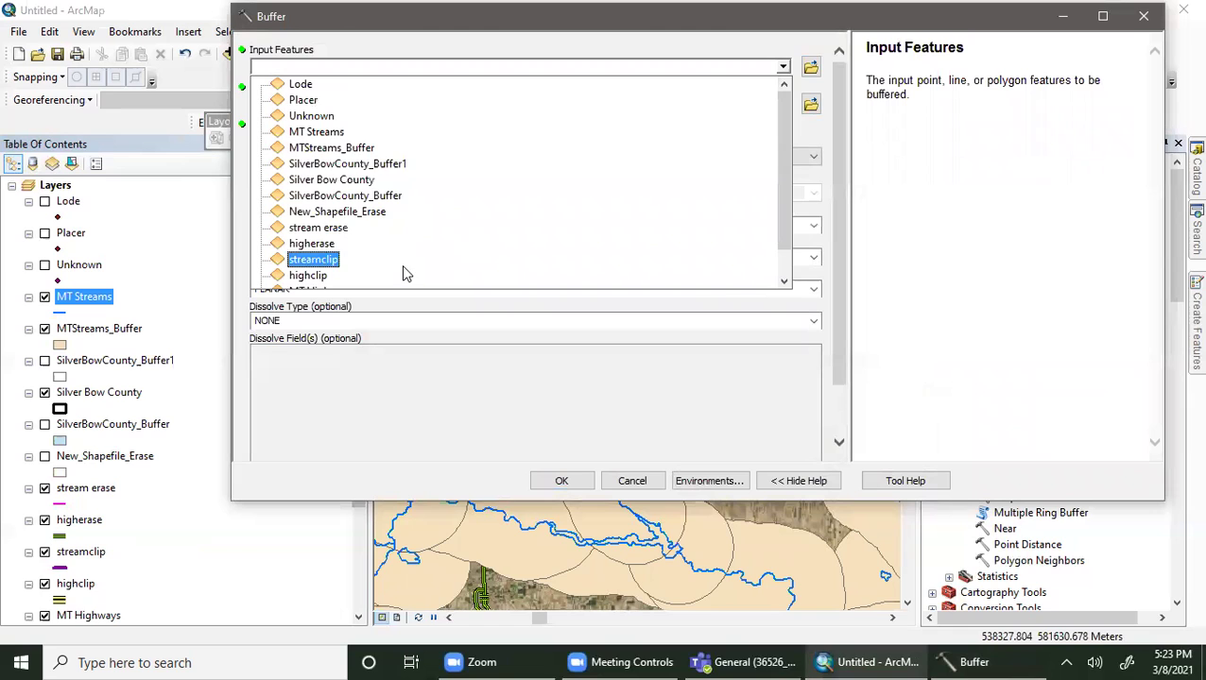
scroll(393, 242, down, 1)
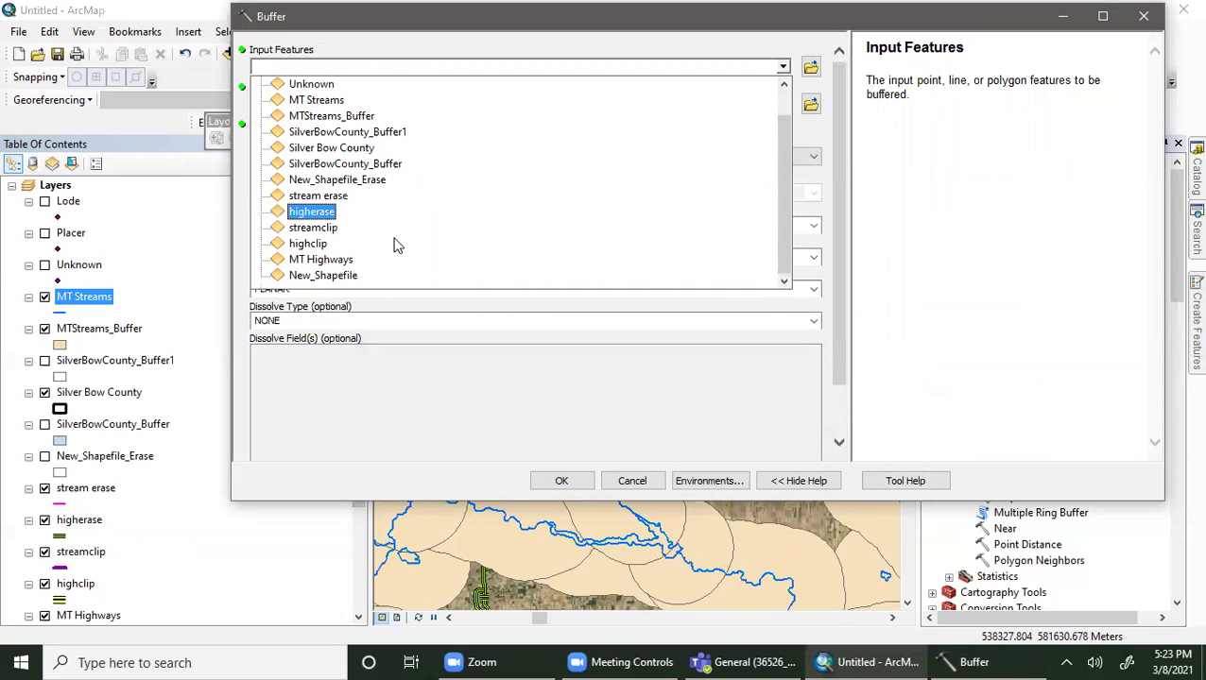
click(321, 259)
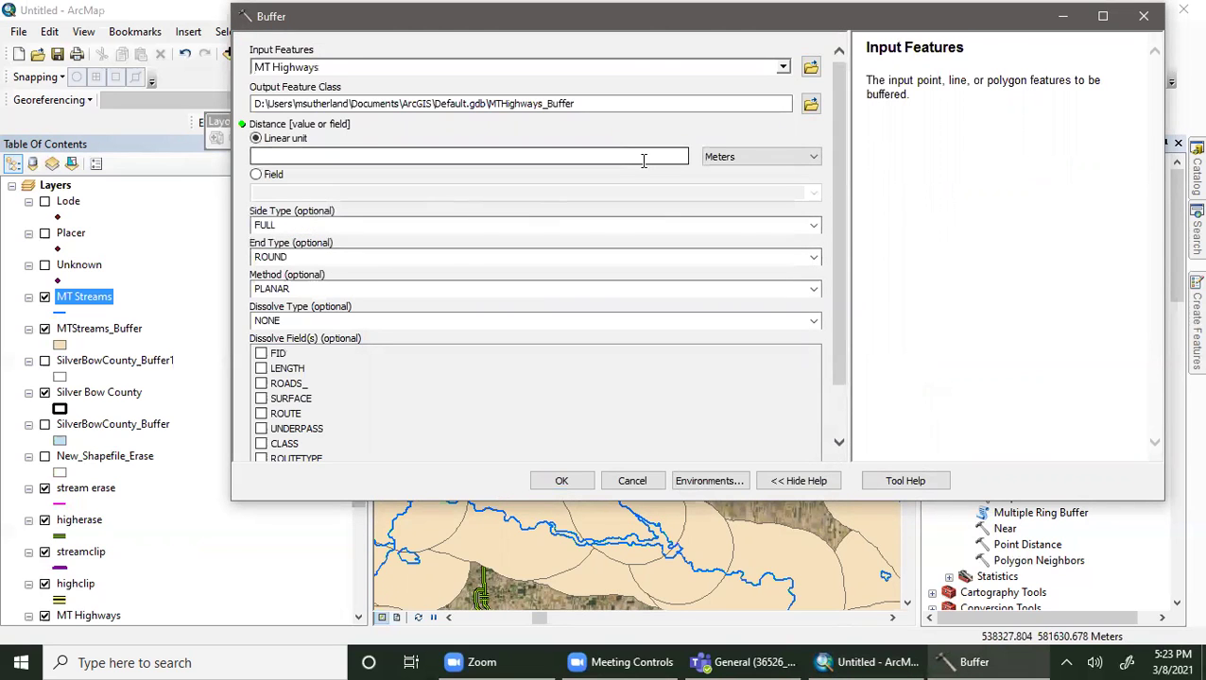
click(645, 157)
- Set the highway buffer's side type to LEFT and its end type to FLAT
click(378, 226)
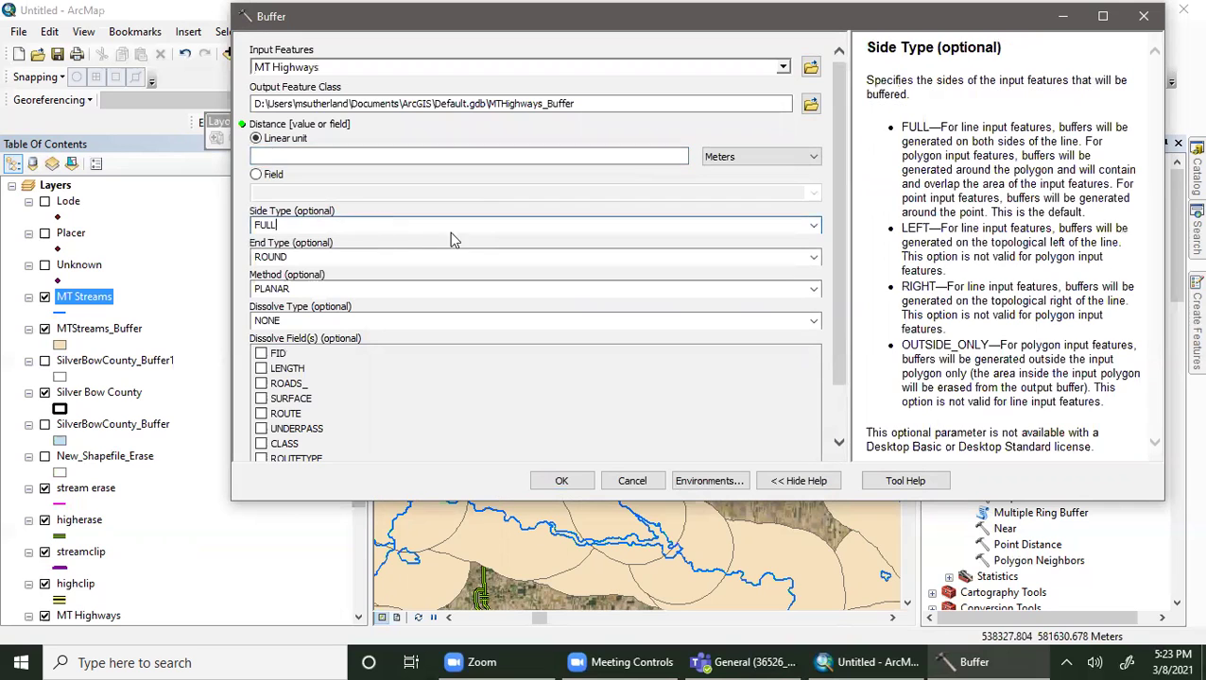
click(813, 227)
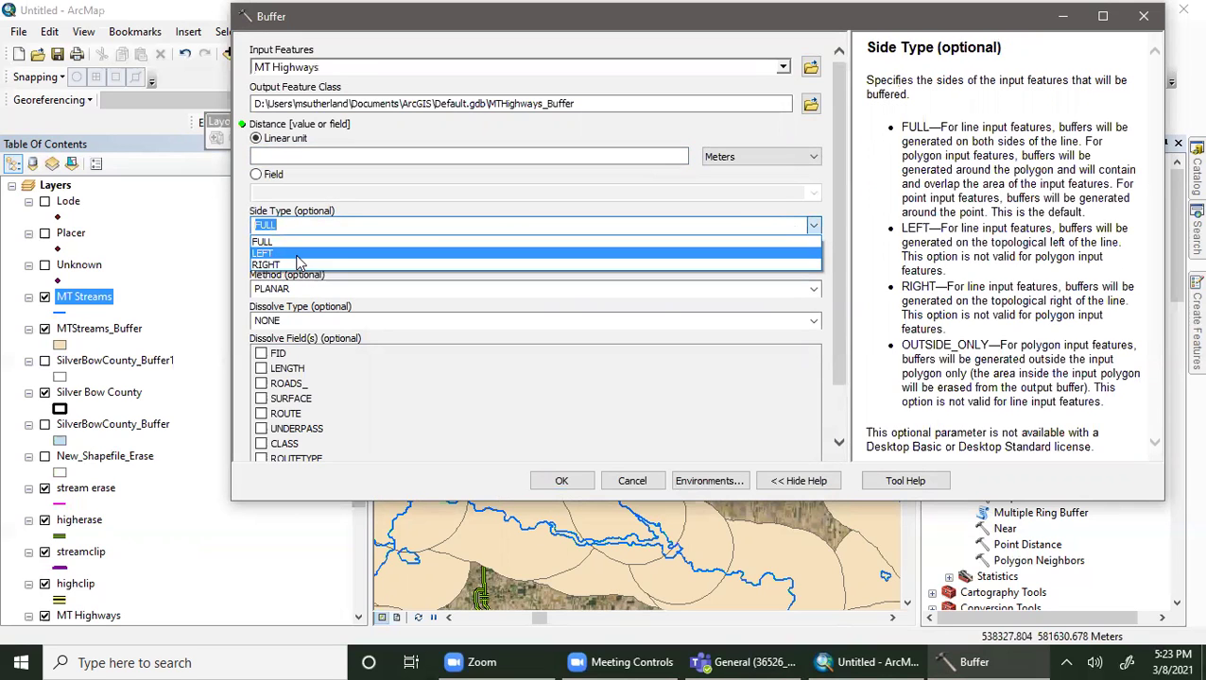
click(300, 254)
click(314, 256)
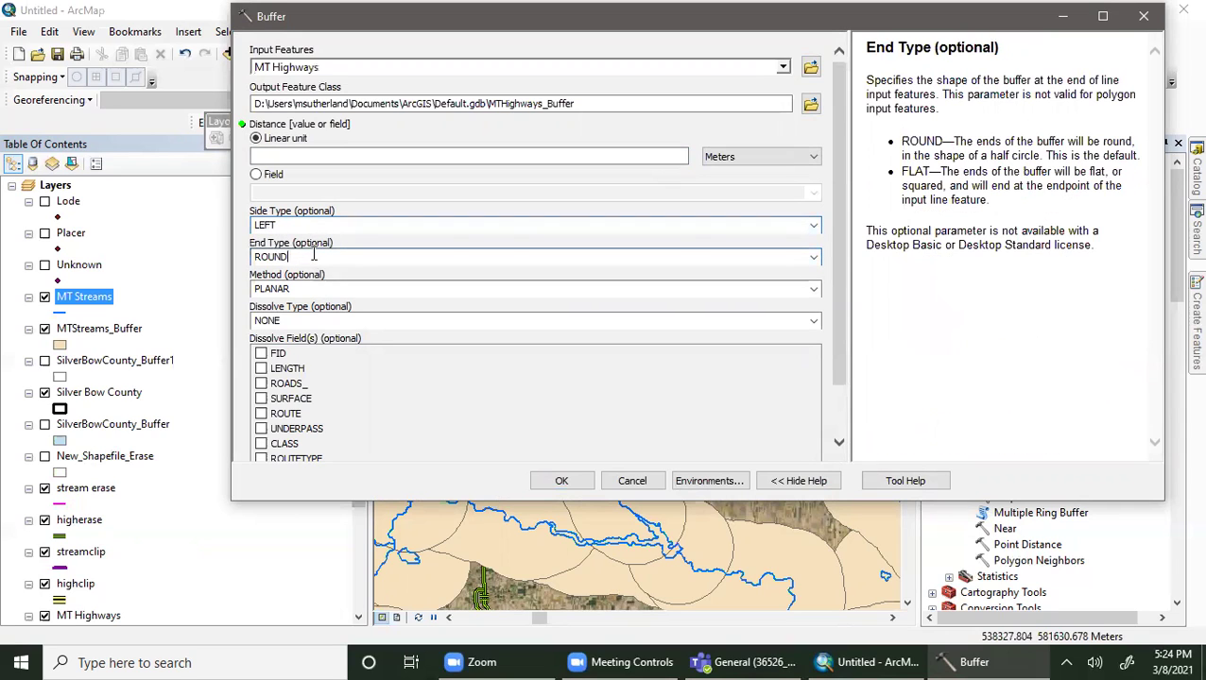
click(813, 257)
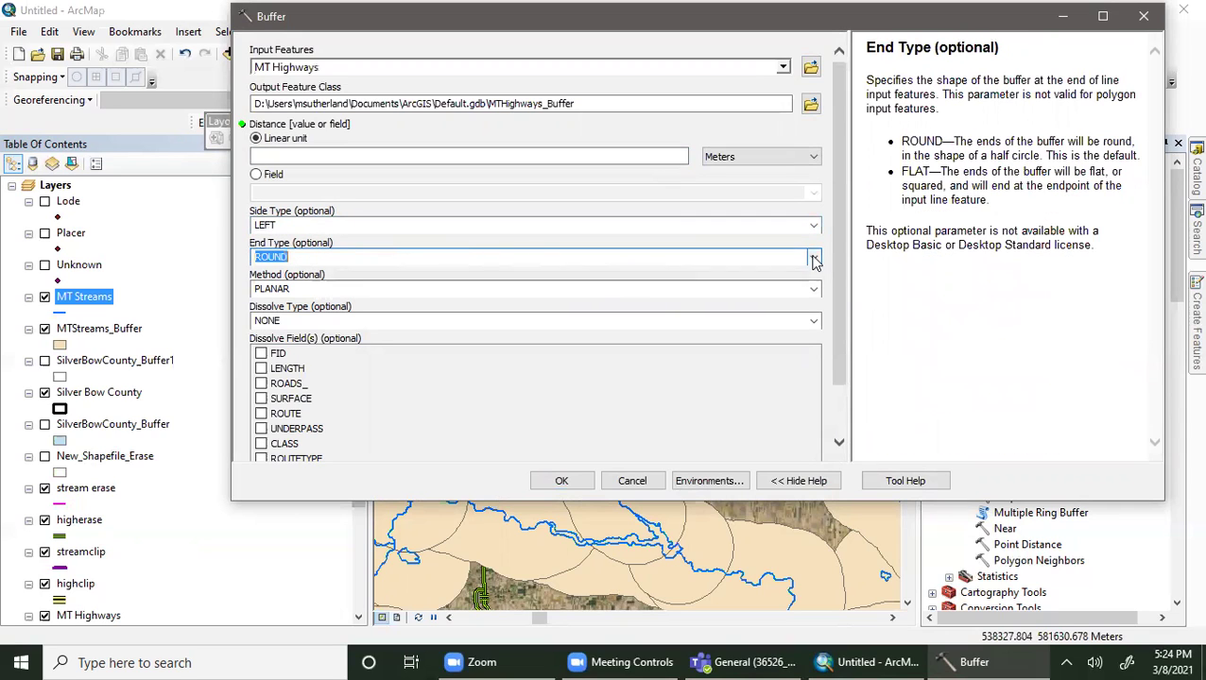
click(269, 284)
- Set the highway buffer's dissolve type to LIST and choose ROUTETYPE as the dissolve field
scroll(348, 440, down, 3)
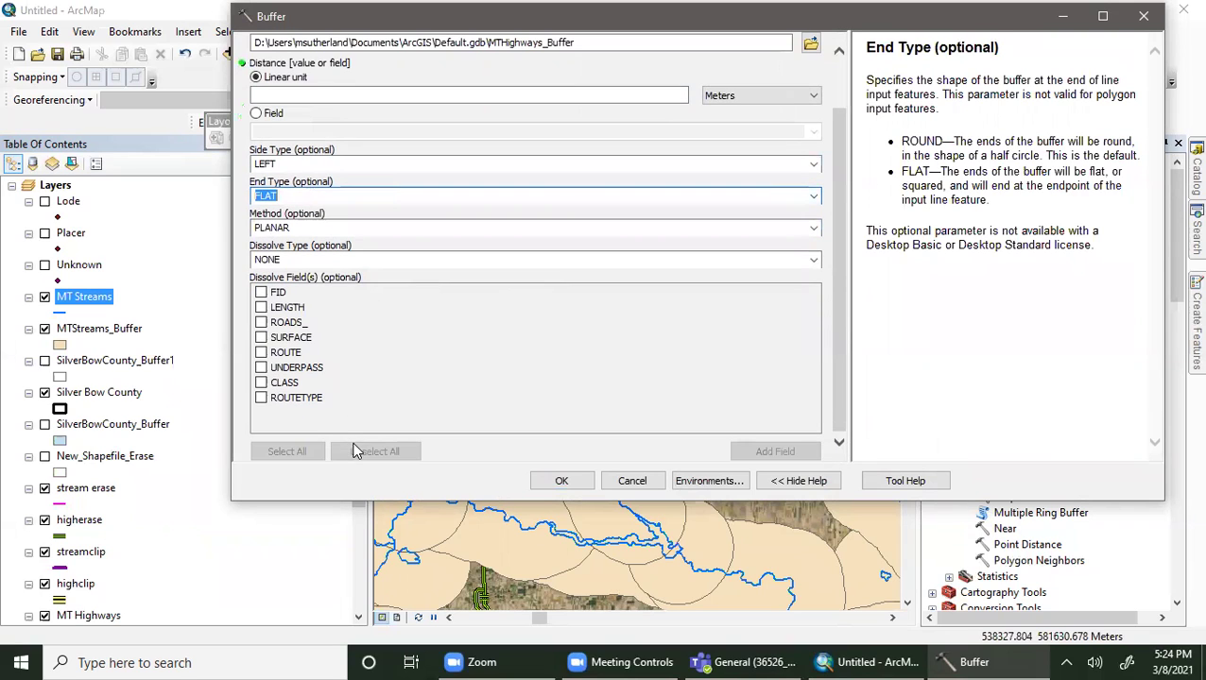
click(261, 409)
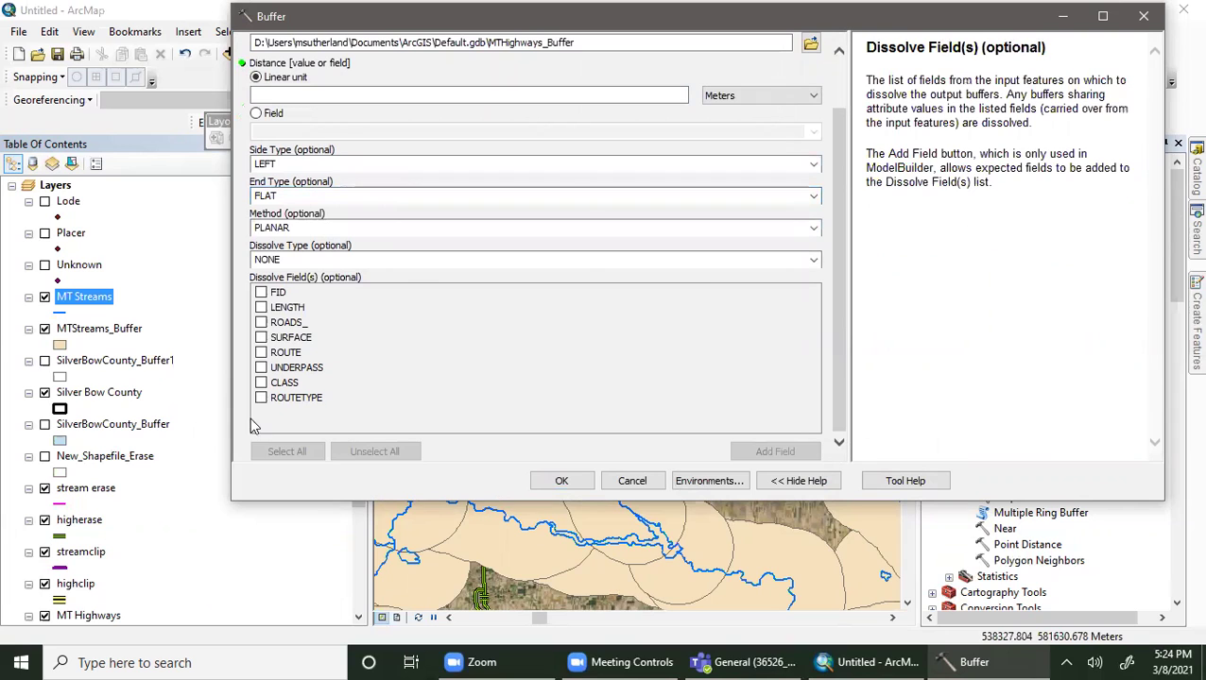
click(341, 264)
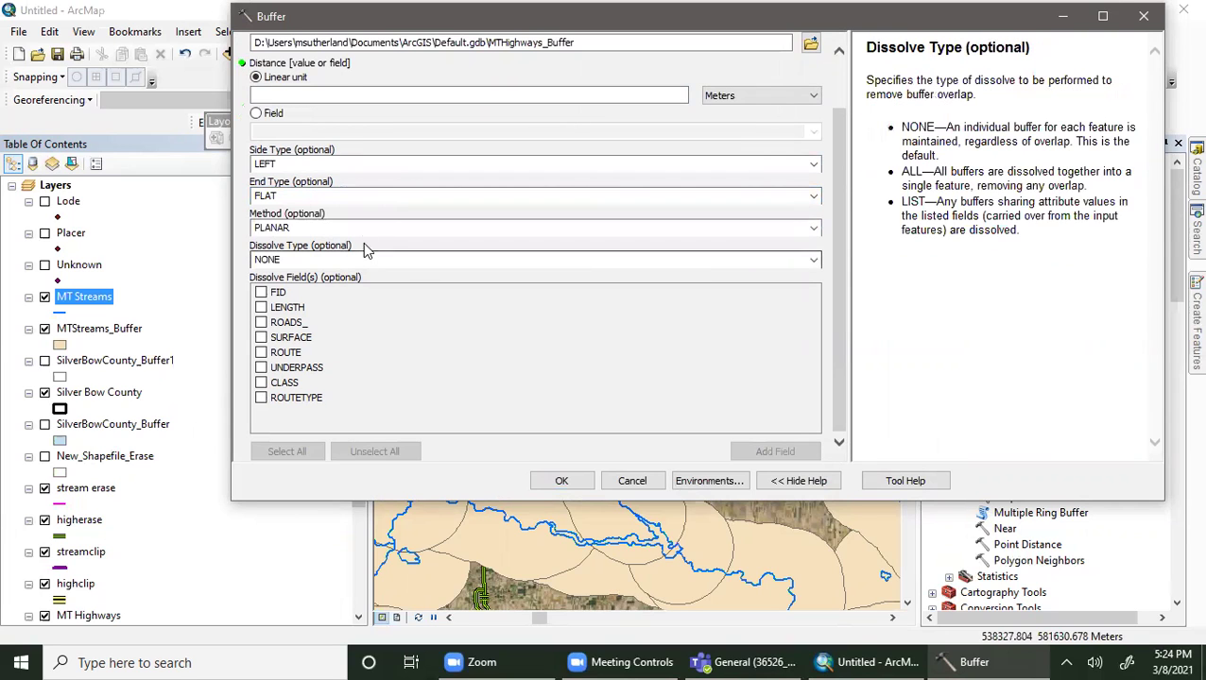
click(815, 260)
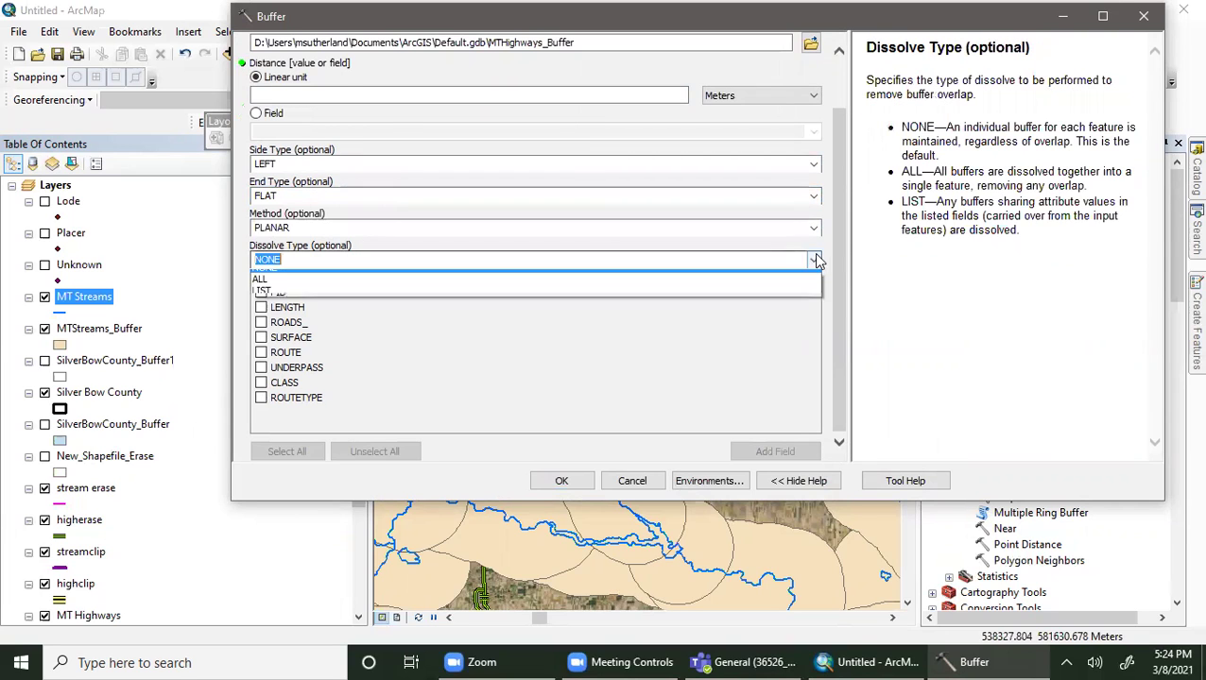
click(321, 298)
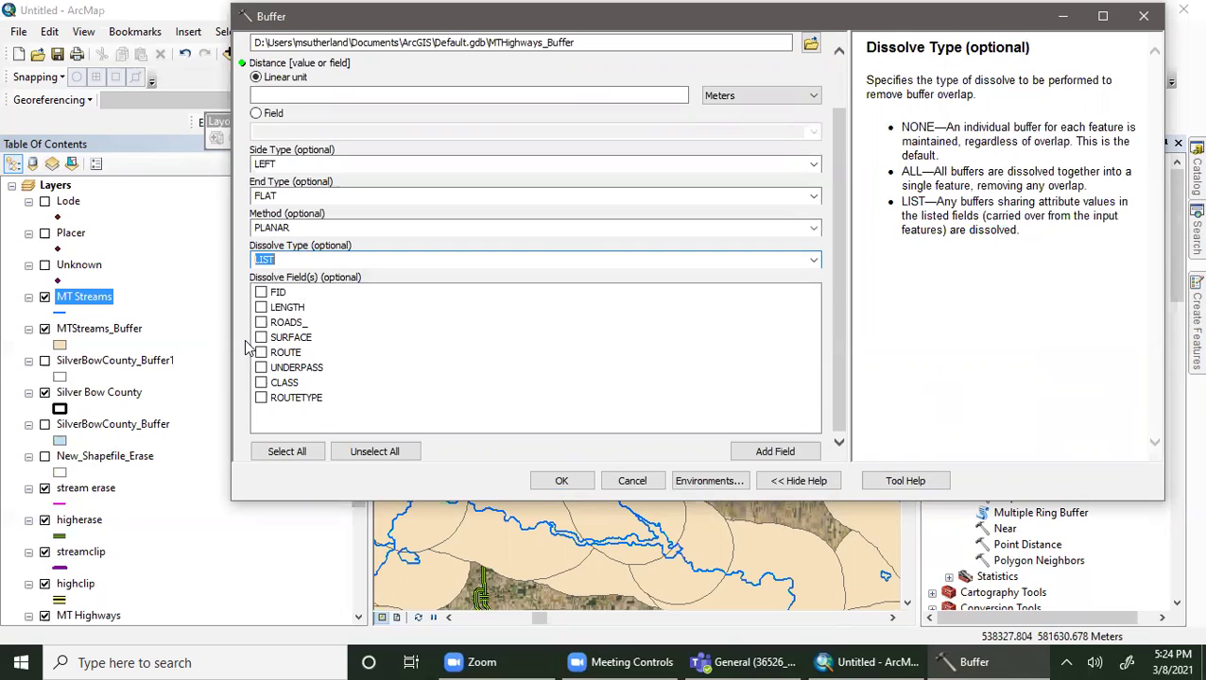
click(261, 396)
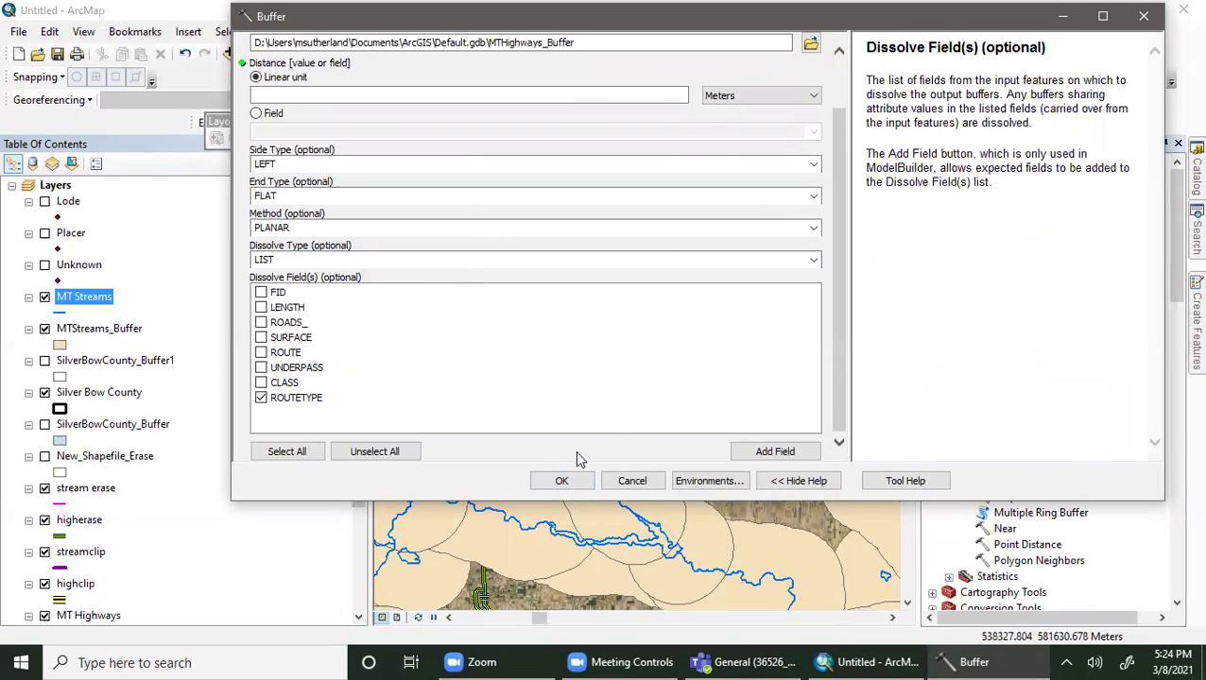
- Set the highway buffer's linear distance to 5 miles and run the Buffer tool
click(677, 95)
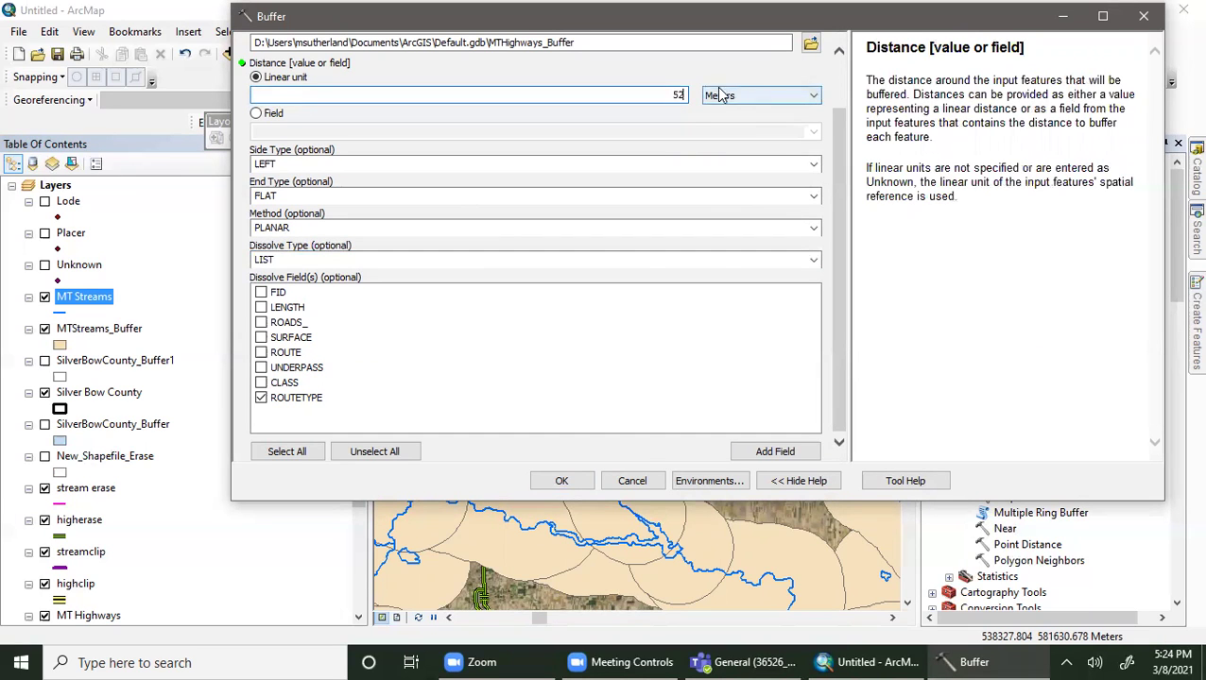
click(754, 96)
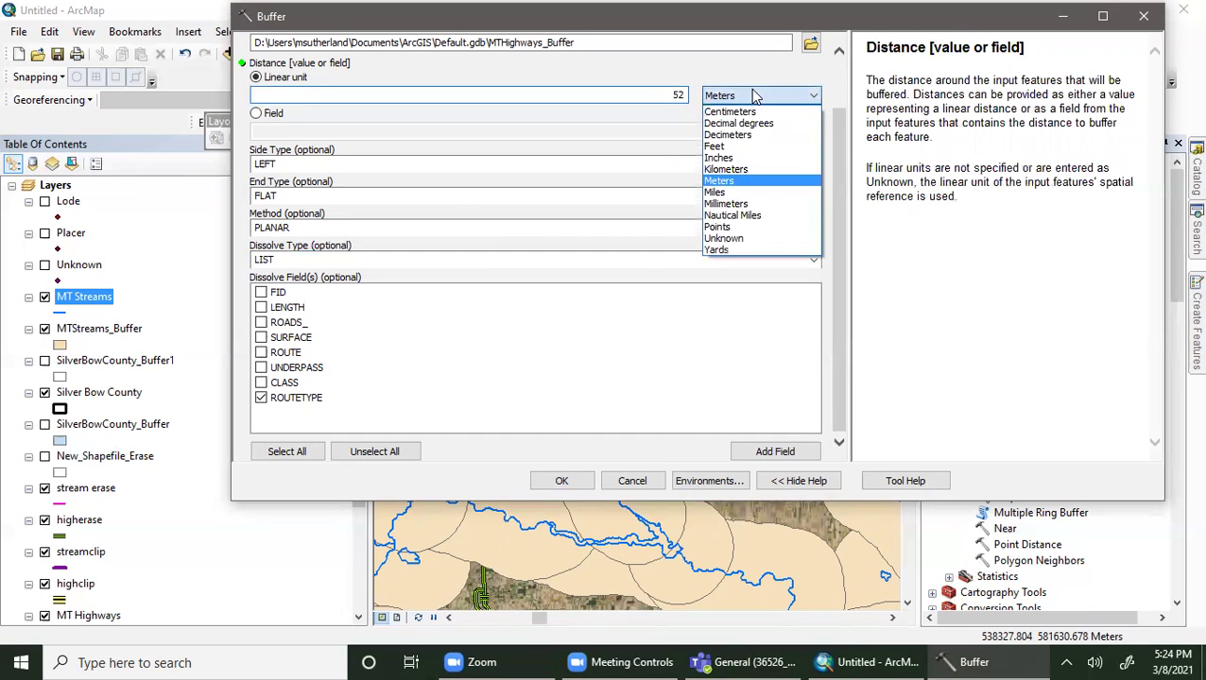
click(746, 192)
key(BackSpace)
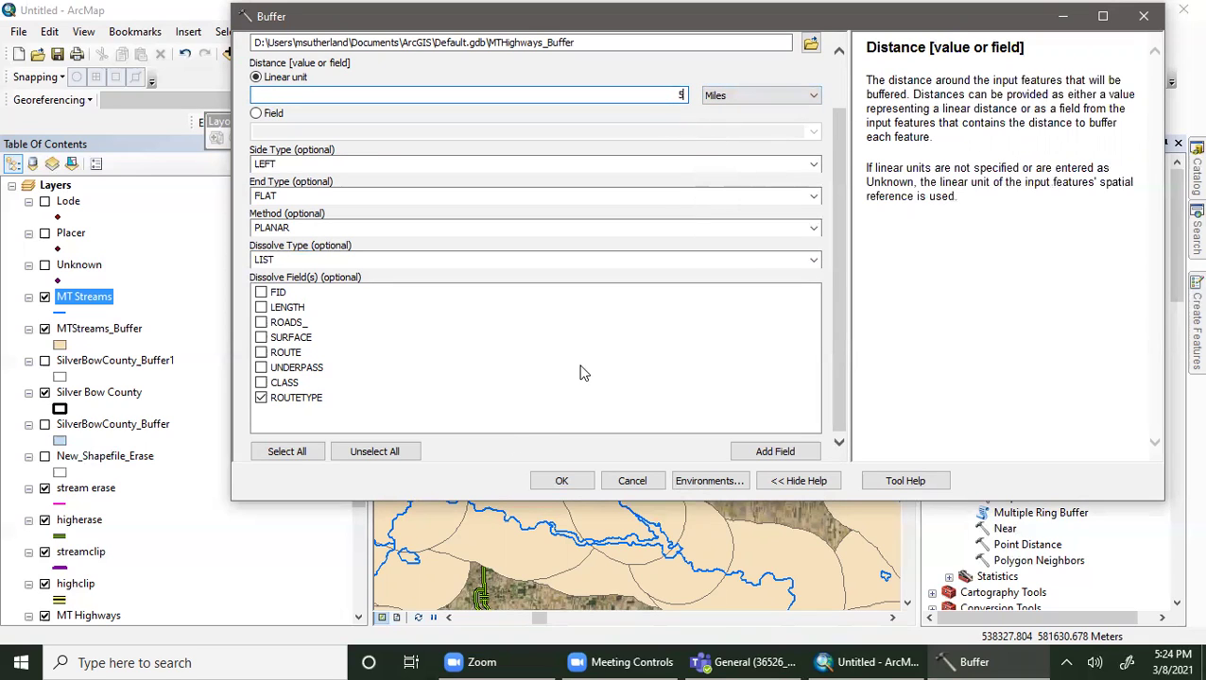
click(560, 483)
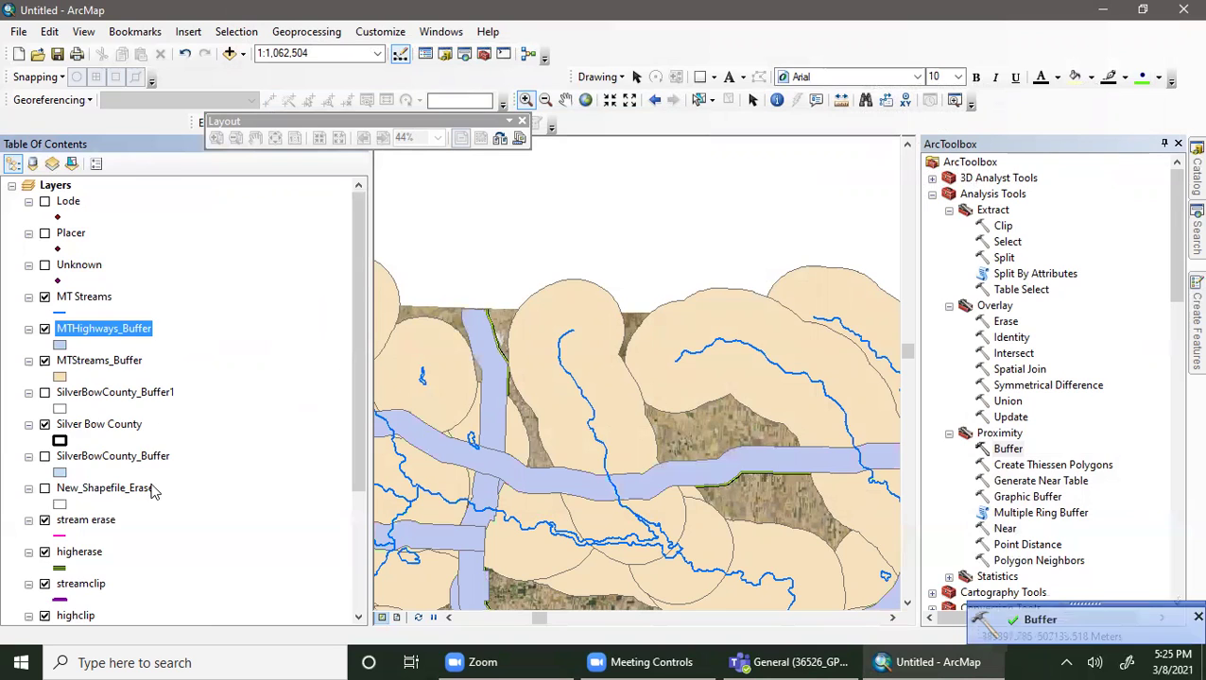
- Place MT Highways above MT Streams in the drawing order and zoom the map to the full extent of MT Highways
scroll(154, 485, down, 3)
mouse_move(104, 506)
mouse_down()
mouse_move(152, 278)
mouse_move(135, 152)
mouse_move(118, 233)
mouse_move(111, 198)
mouse_up()
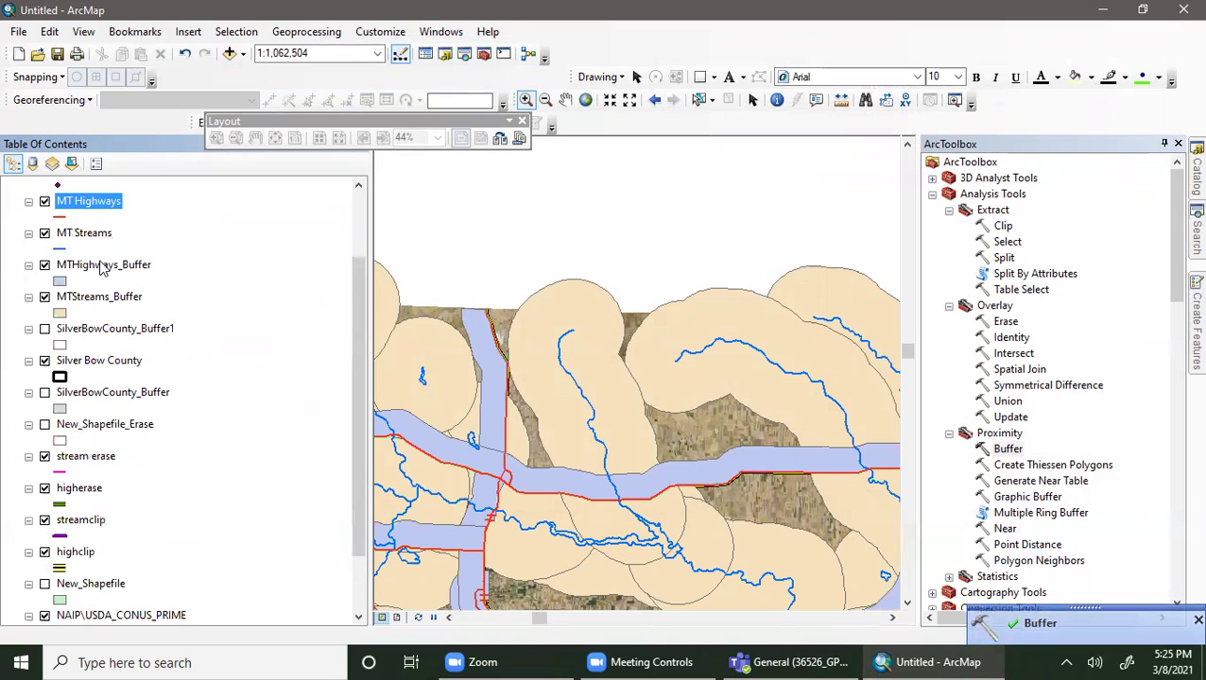
scroll(684, 534, down, 3)
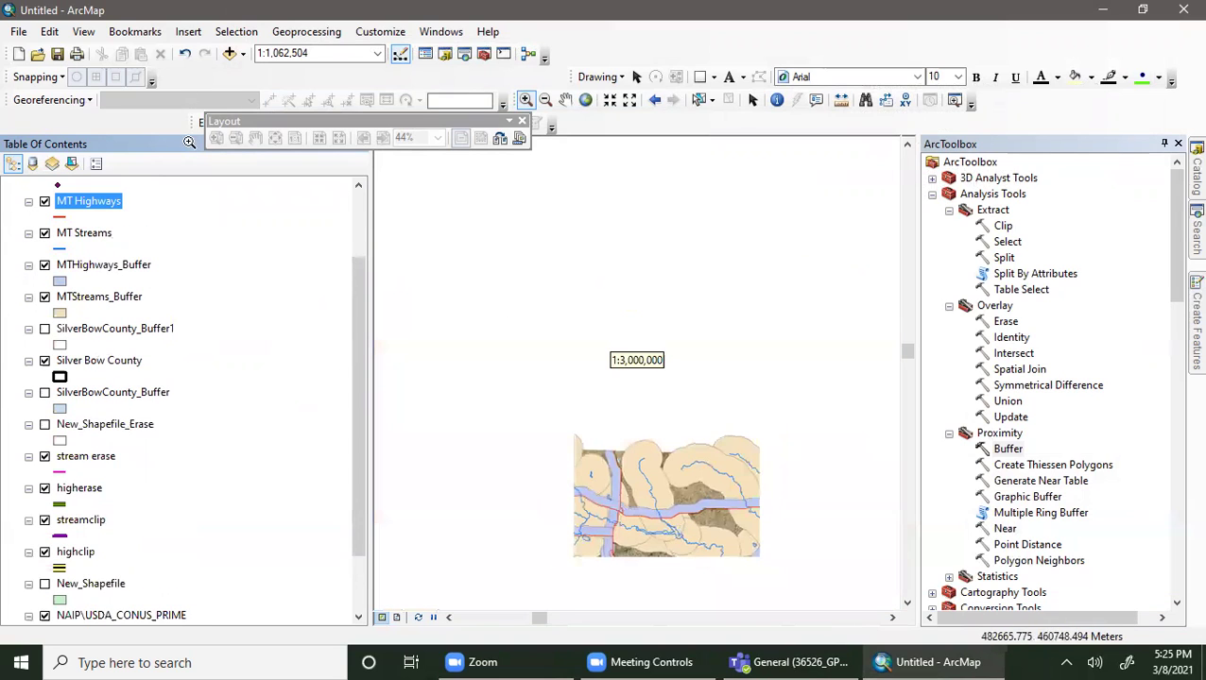
right_click(107, 210)
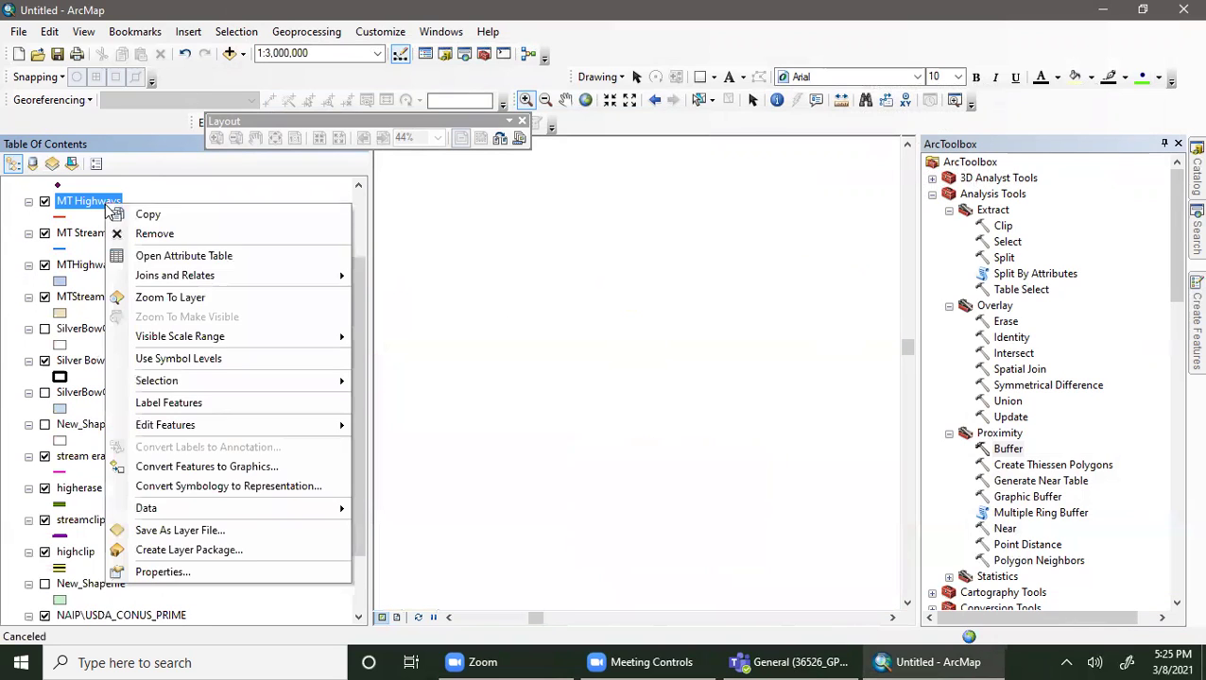
click(140, 301)
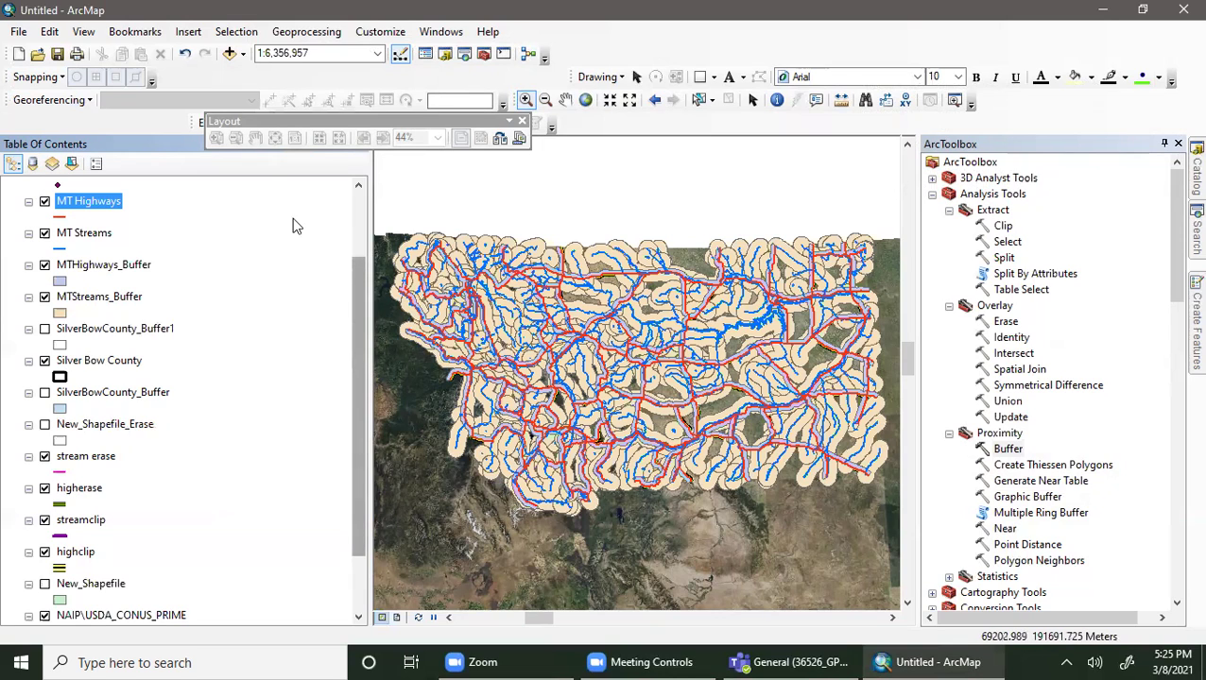
- Examine the ROUTETYPE values throughout the MT Highways attribute table and close the table
right_click(95, 201)
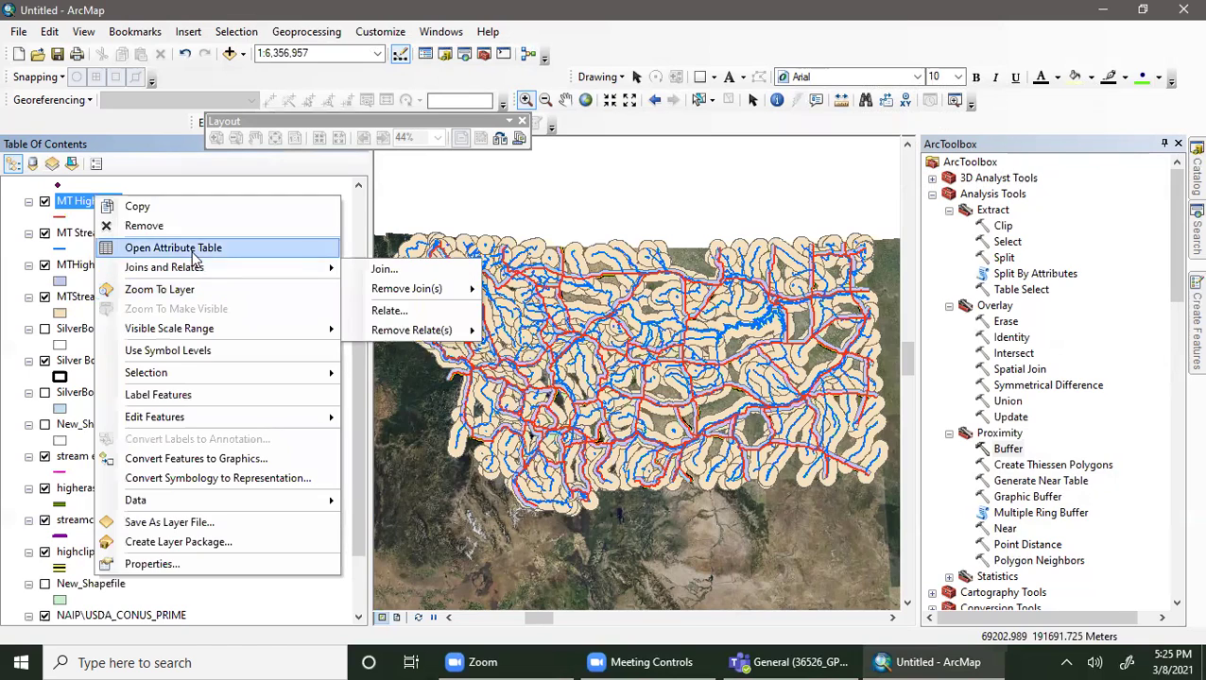
click(189, 245)
click(761, 287)
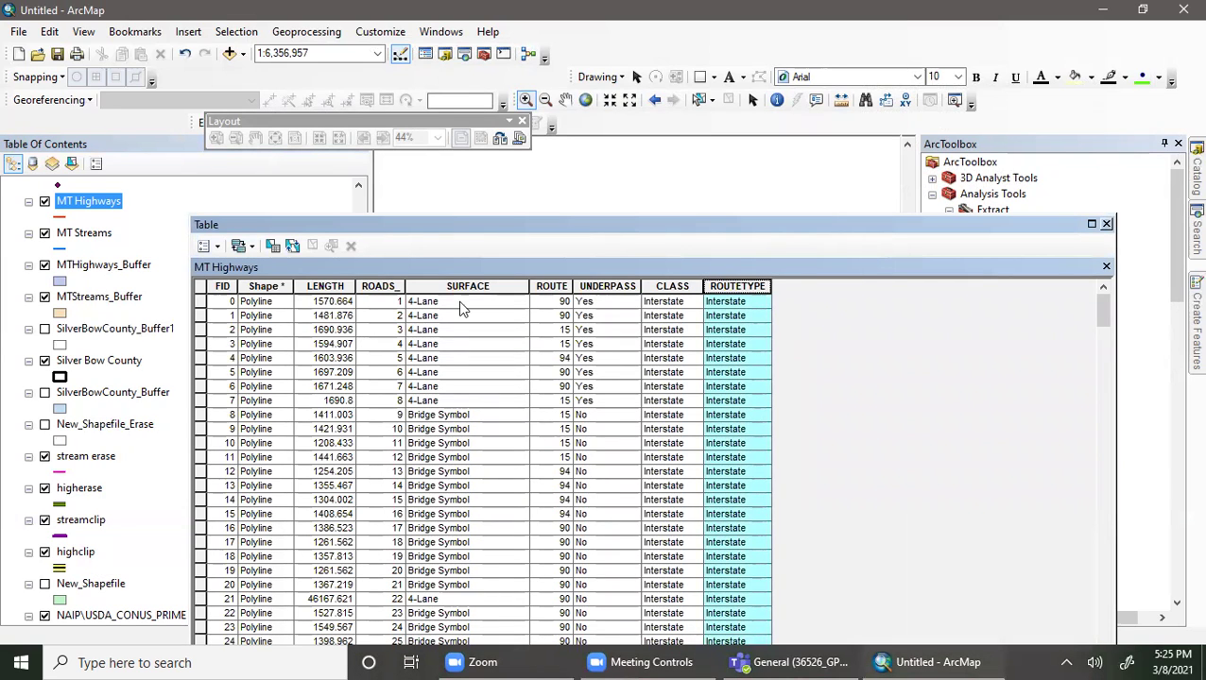
scroll(742, 472, down, 7)
scroll(742, 472, down, 4)
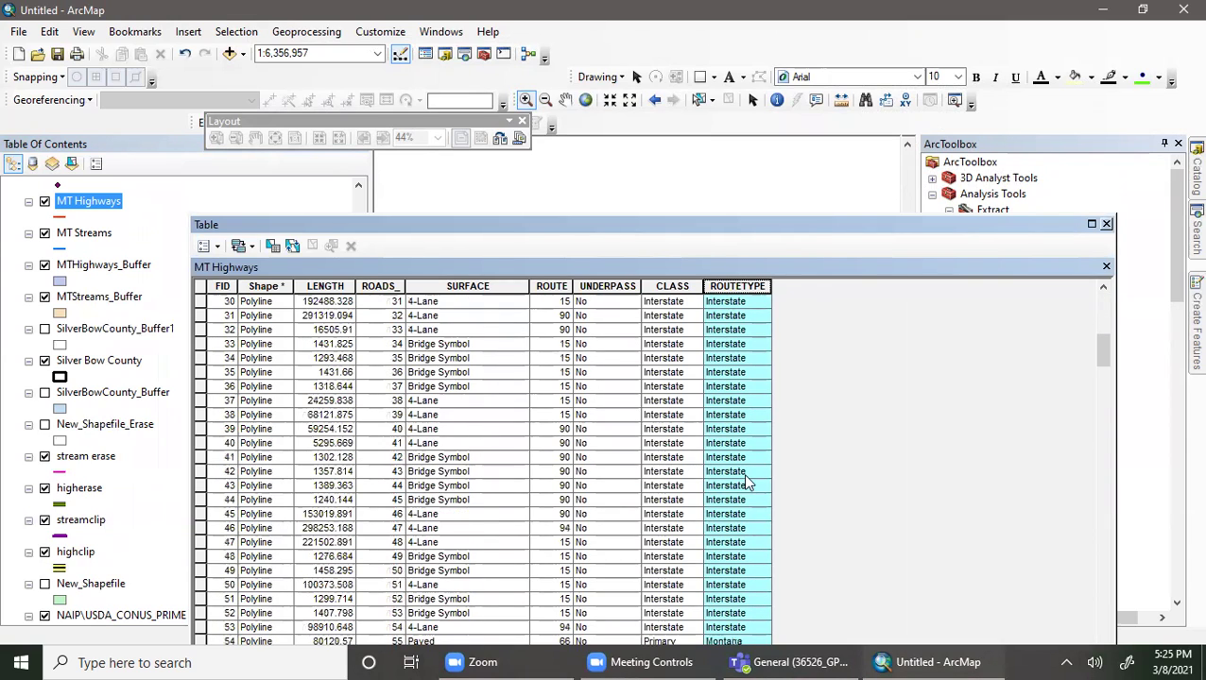
drag(1103, 357, 1120, 553)
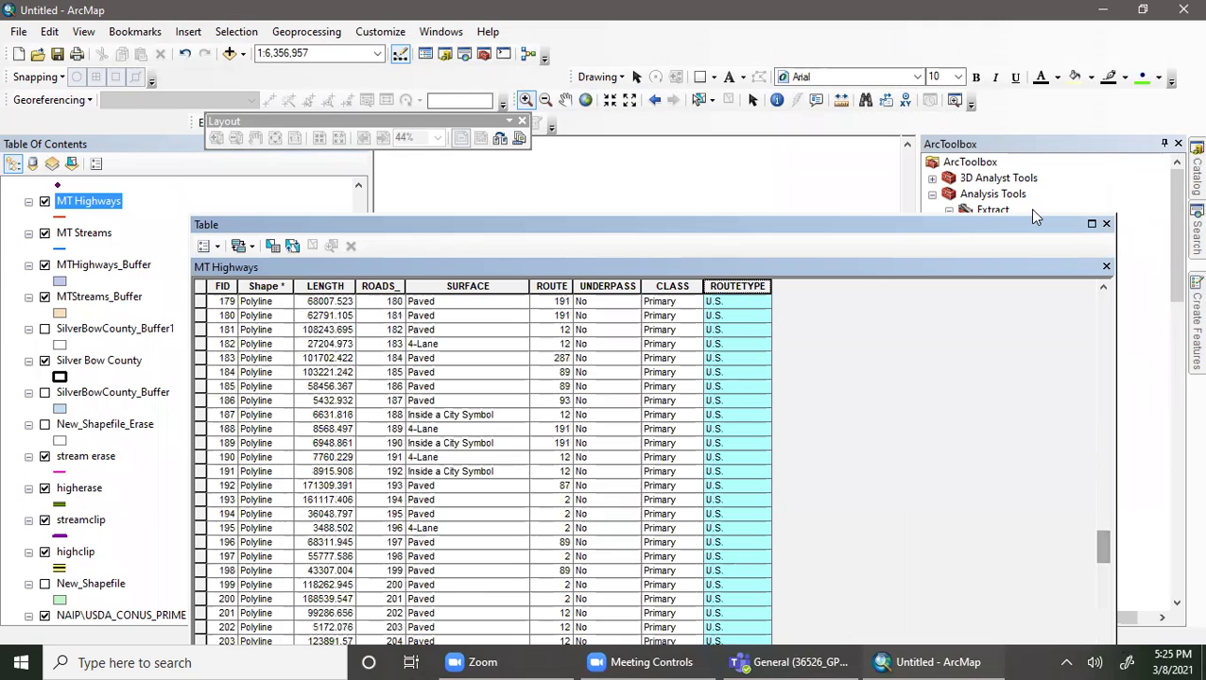
click(1106, 224)
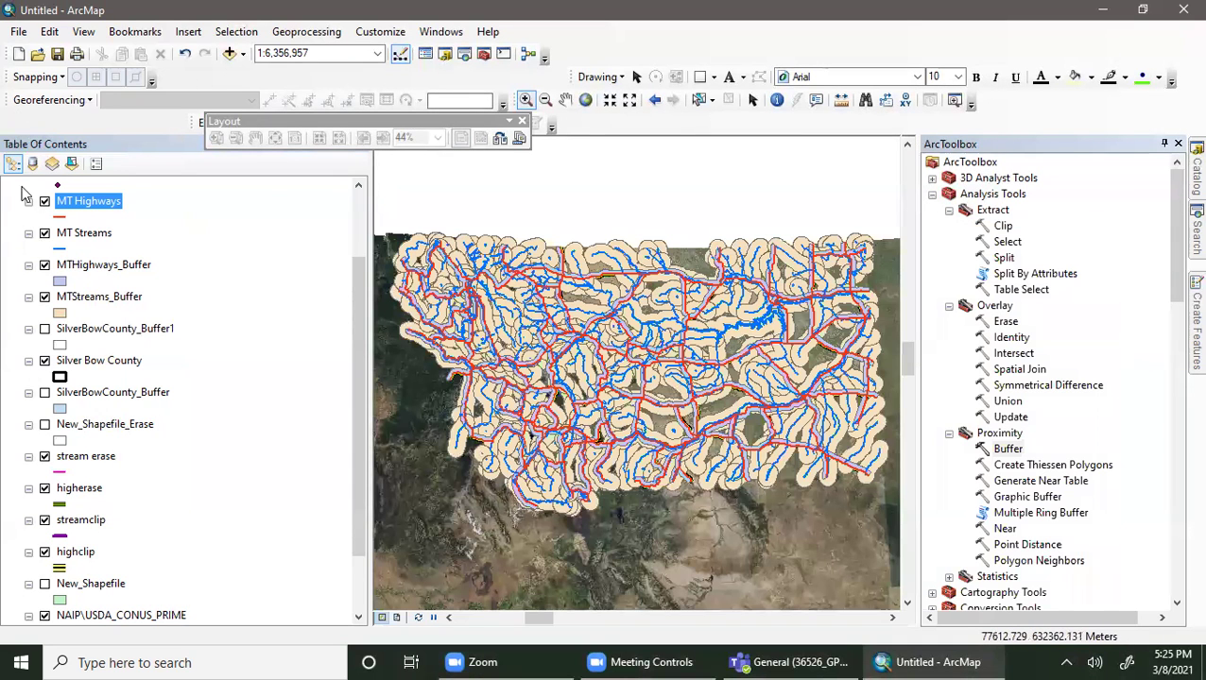
- Examine the records dissolved by route type in the MTHighways_Buffer attribute table and close it
scroll(58, 244, up, 2)
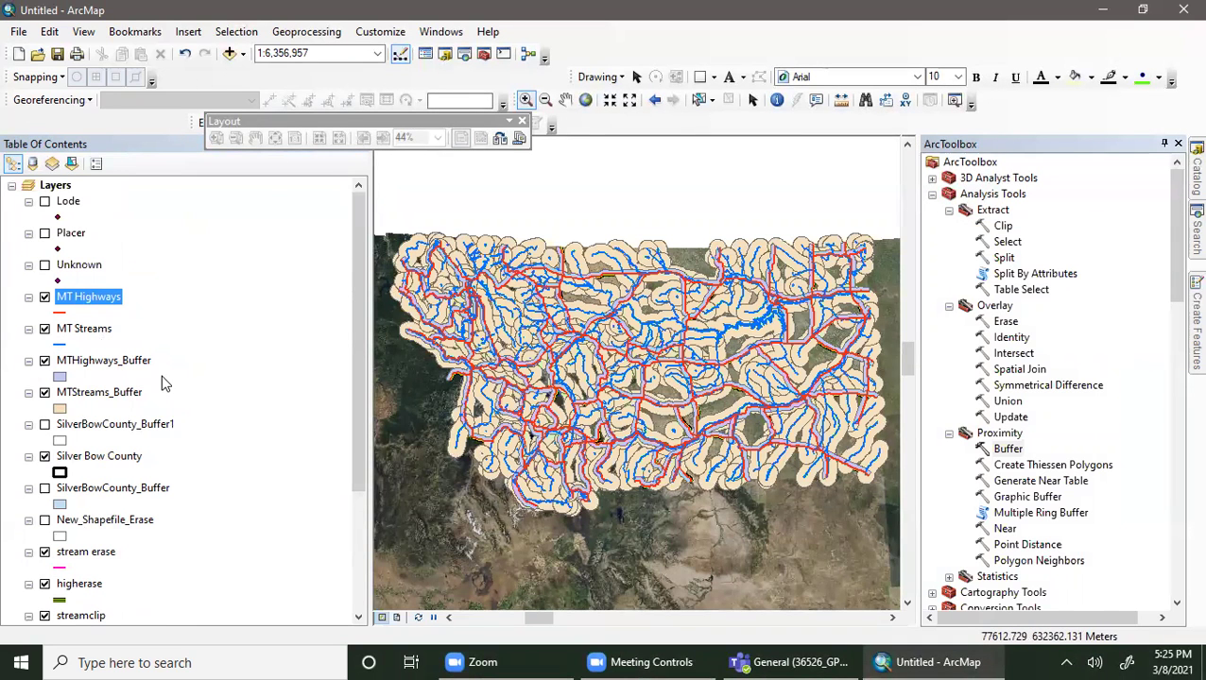
right_click(104, 362)
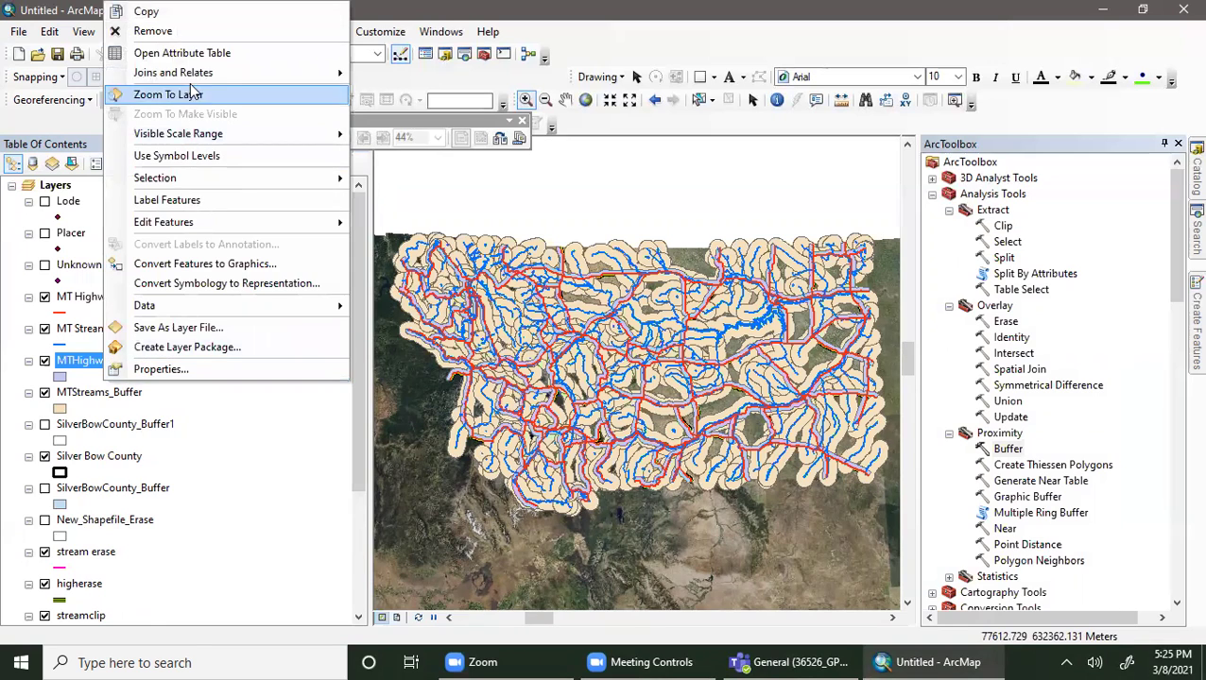
click(174, 53)
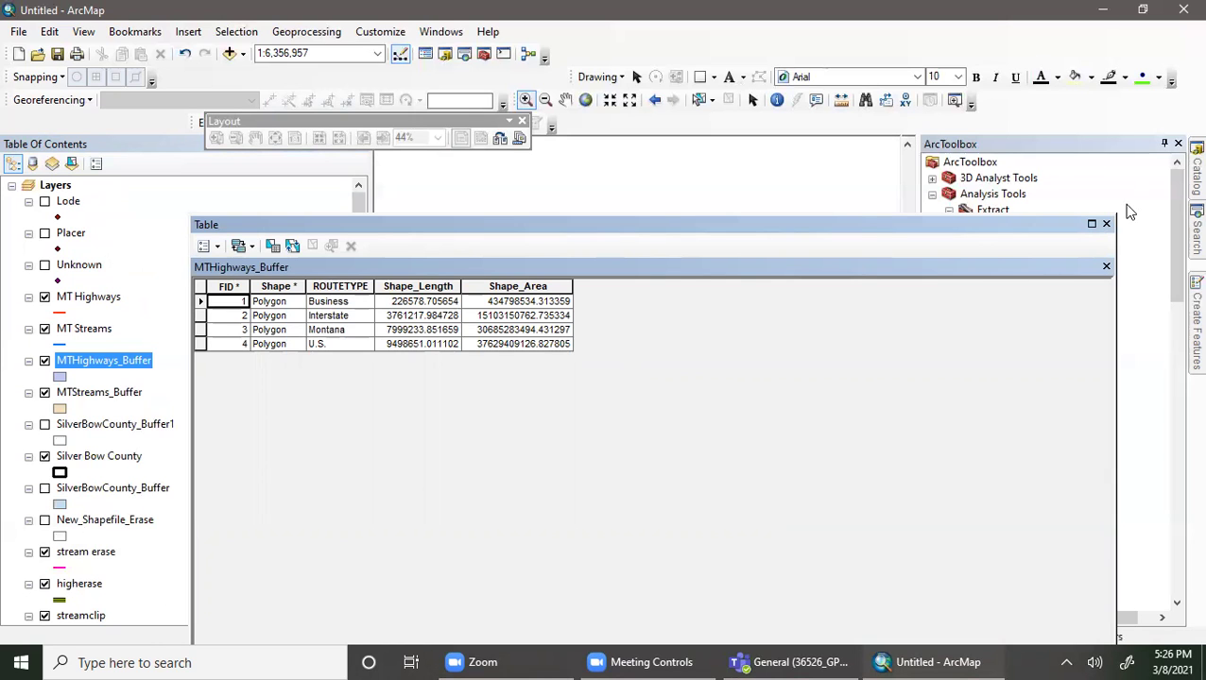
click(1106, 224)
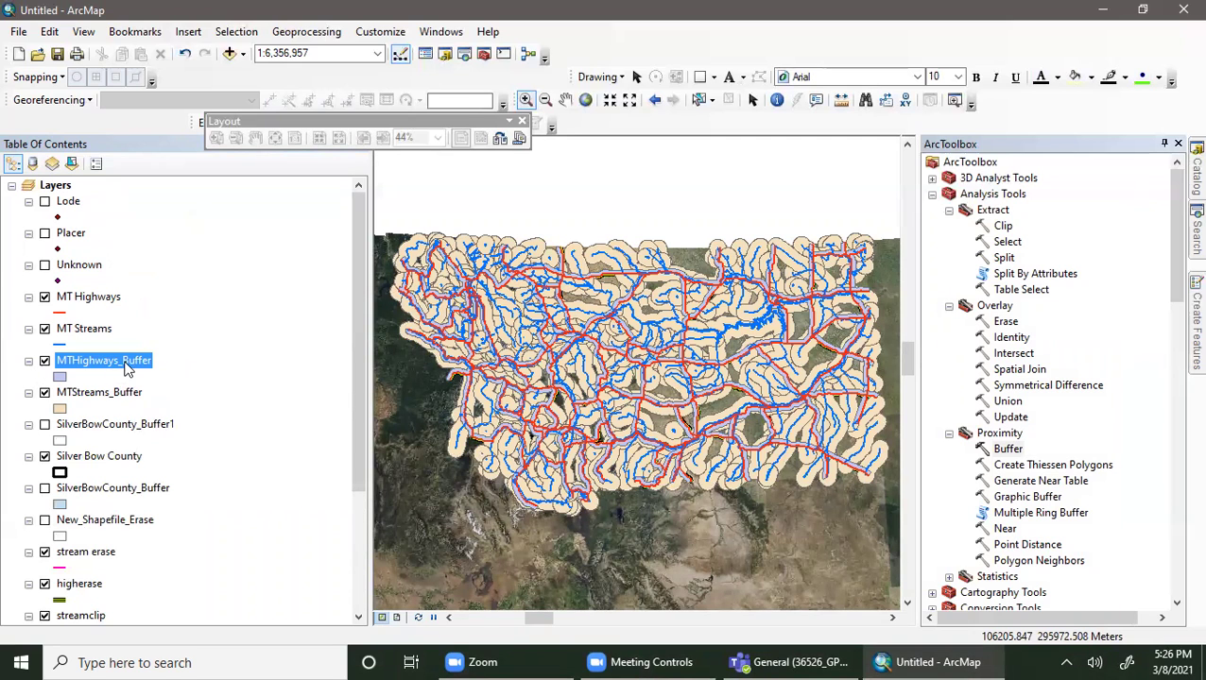
- Remove the MTHighways_Buffer, MTStreams_Buffer and SilverBowCounty_Buffer1 layers from the map
right_click(128, 369)
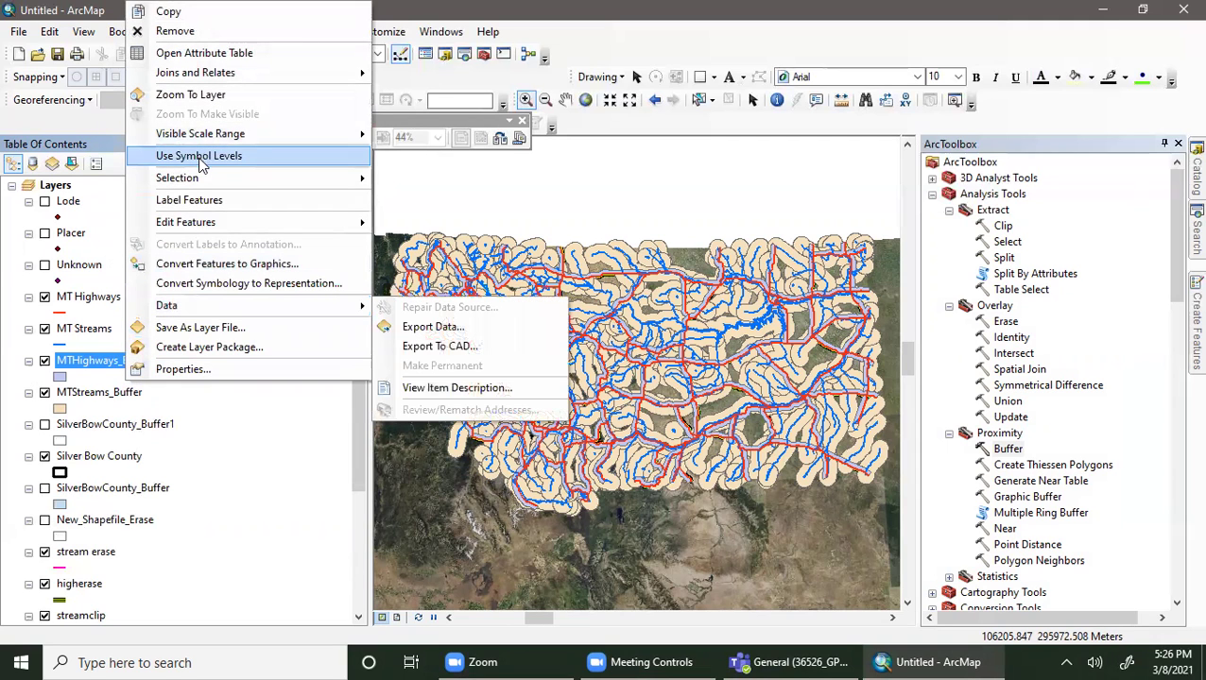
click(196, 30)
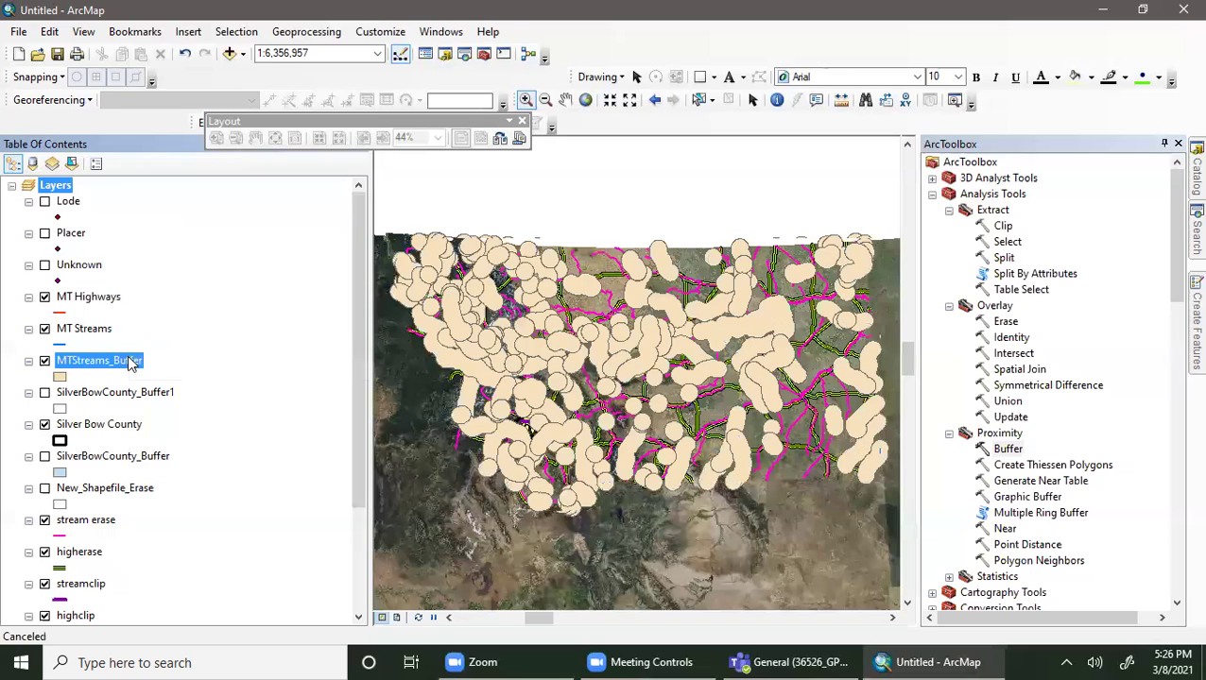
right_click(128, 360)
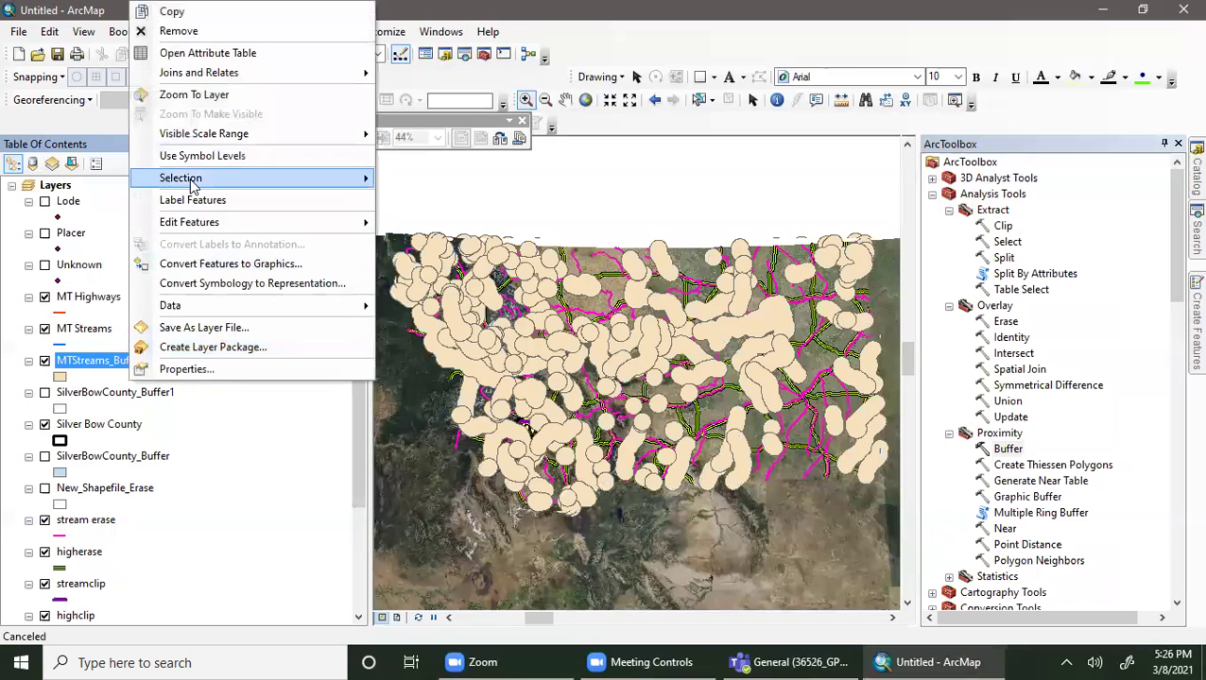
click(179, 34)
right_click(128, 360)
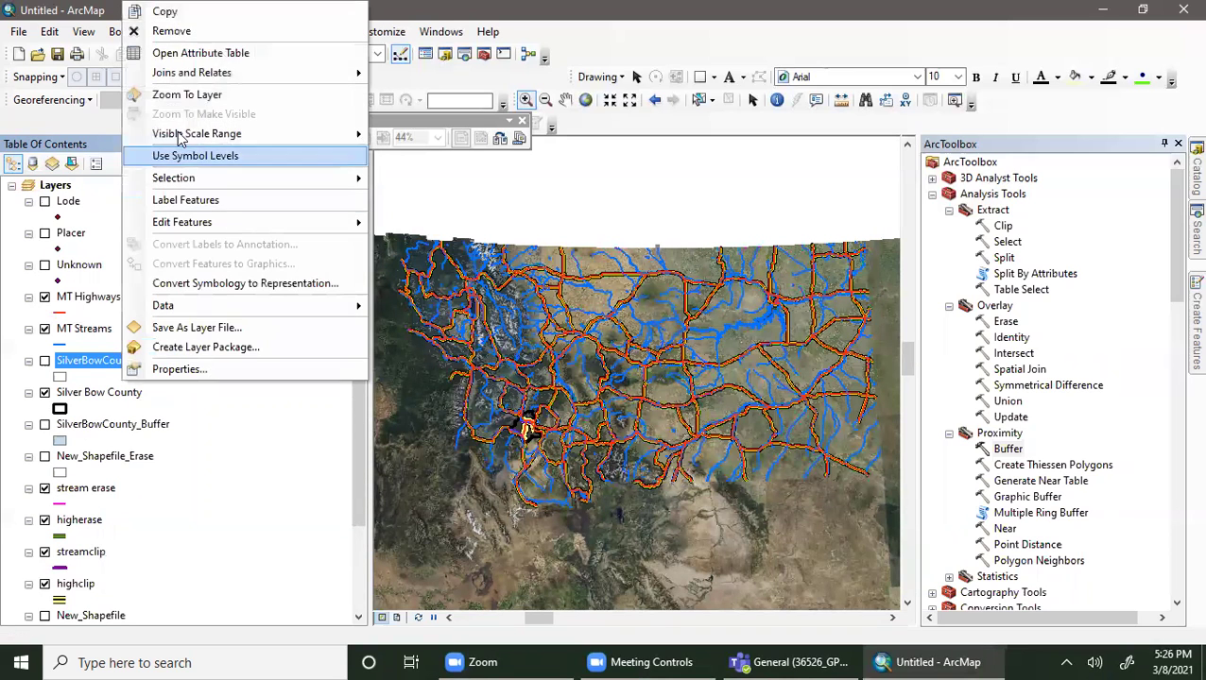
click(162, 34)
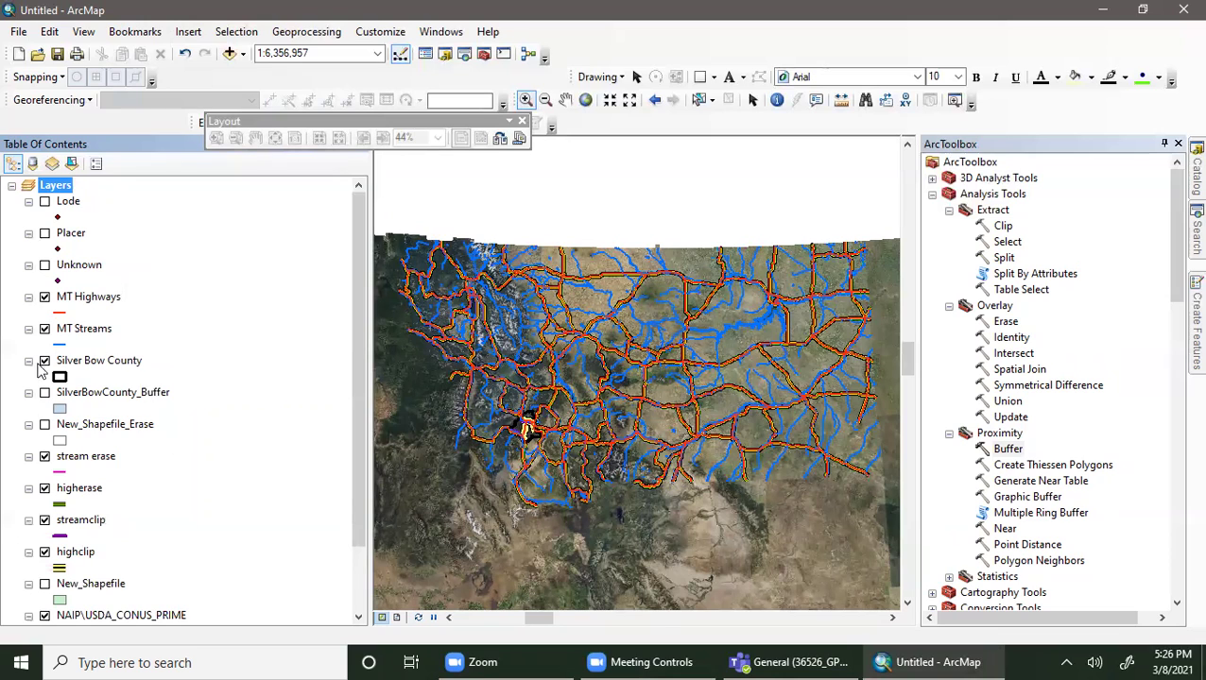
- Remove the SilverBowCounty_Buffer, New_Shapefile_Erase, stream erase, higherase, streamclip and New_Shapefile layers from the map
right_click(129, 391)
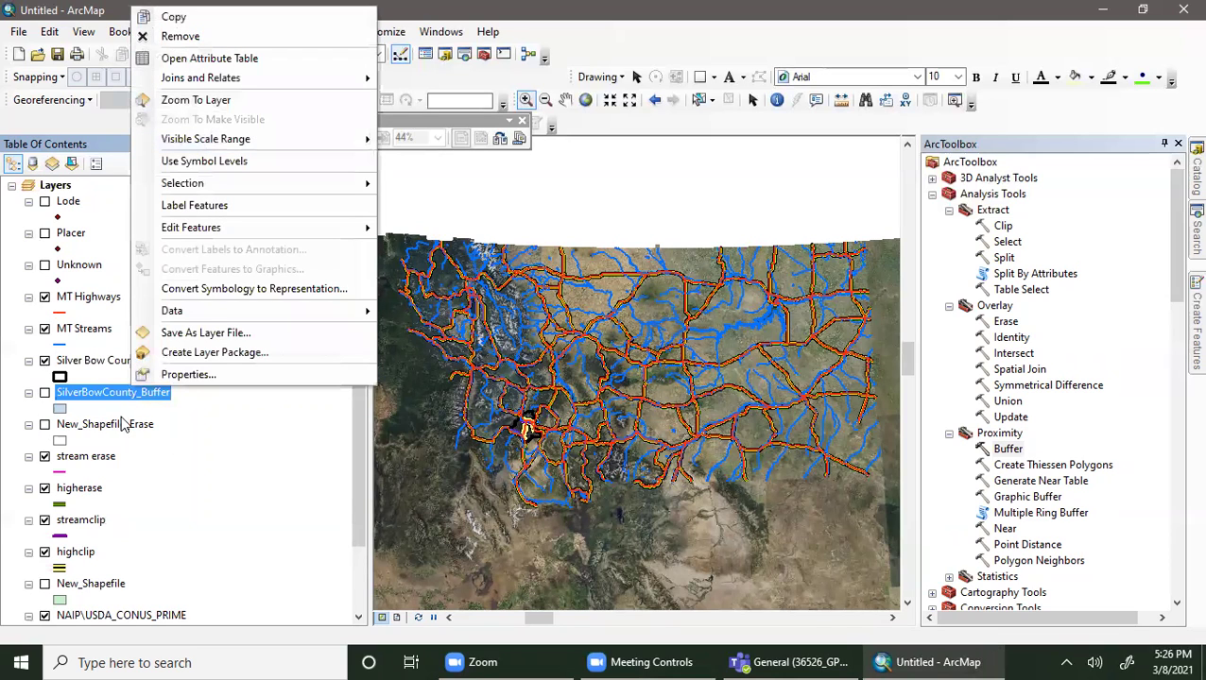
ctrl+click(123, 426)
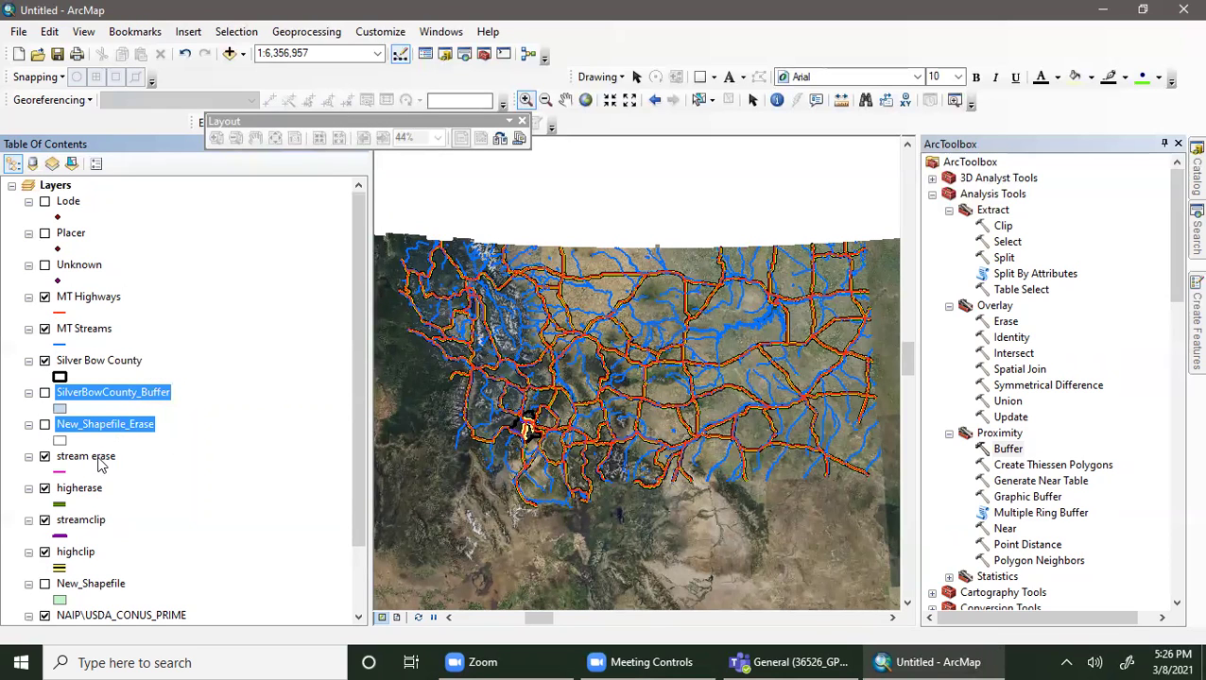
ctrl+click(95, 458)
ctrl+click(85, 488)
drag(85, 487, 94, 525)
click(90, 521)
ctrl+click(84, 551)
ctrl+click(87, 583)
shift+click(85, 491)
shift+click(94, 459)
shift+click(111, 427)
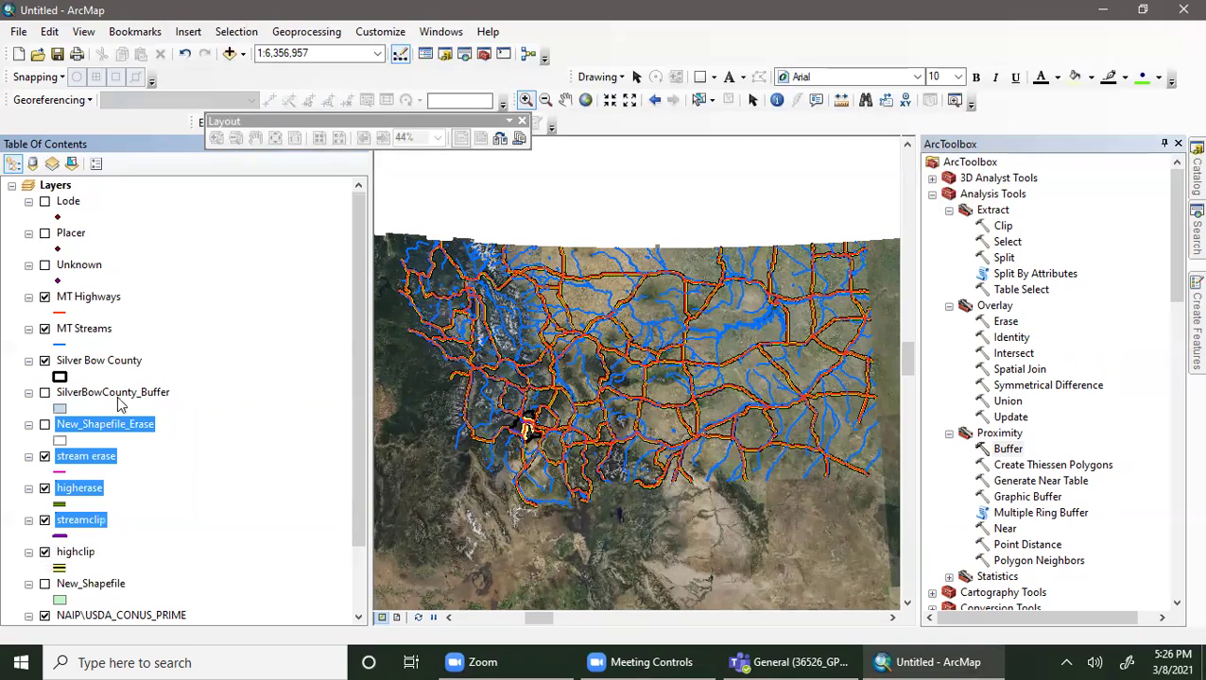
shift+click(123, 393)
right_click(124, 394)
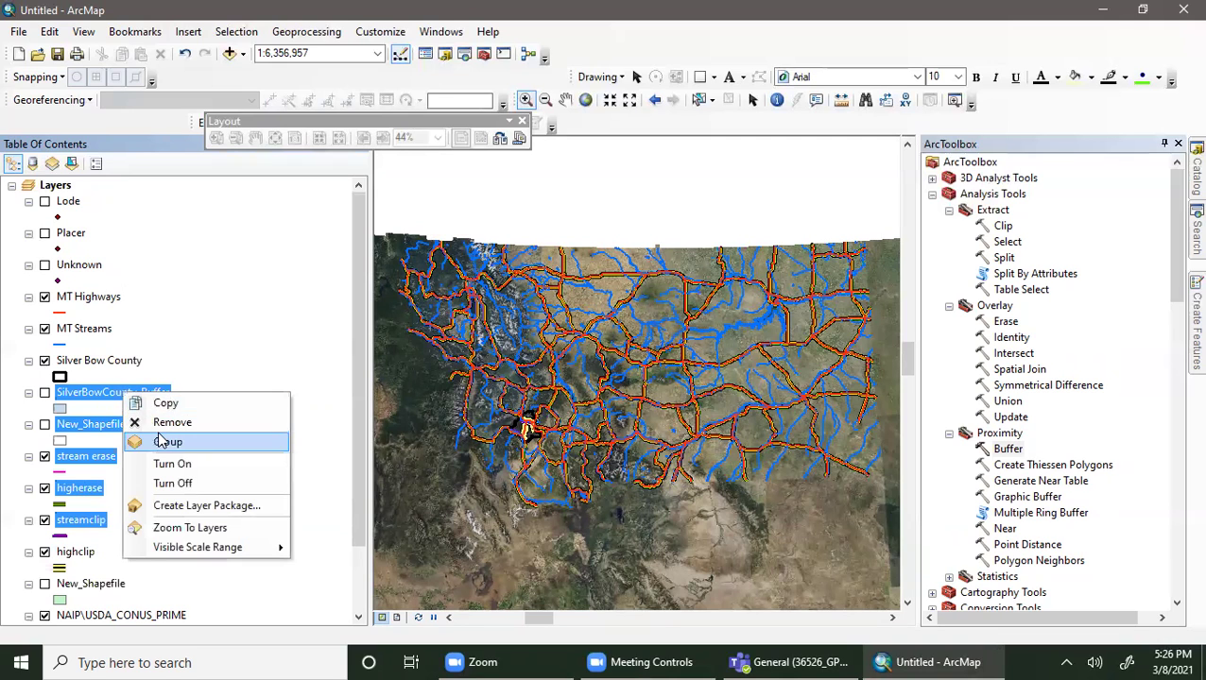
click(163, 424)
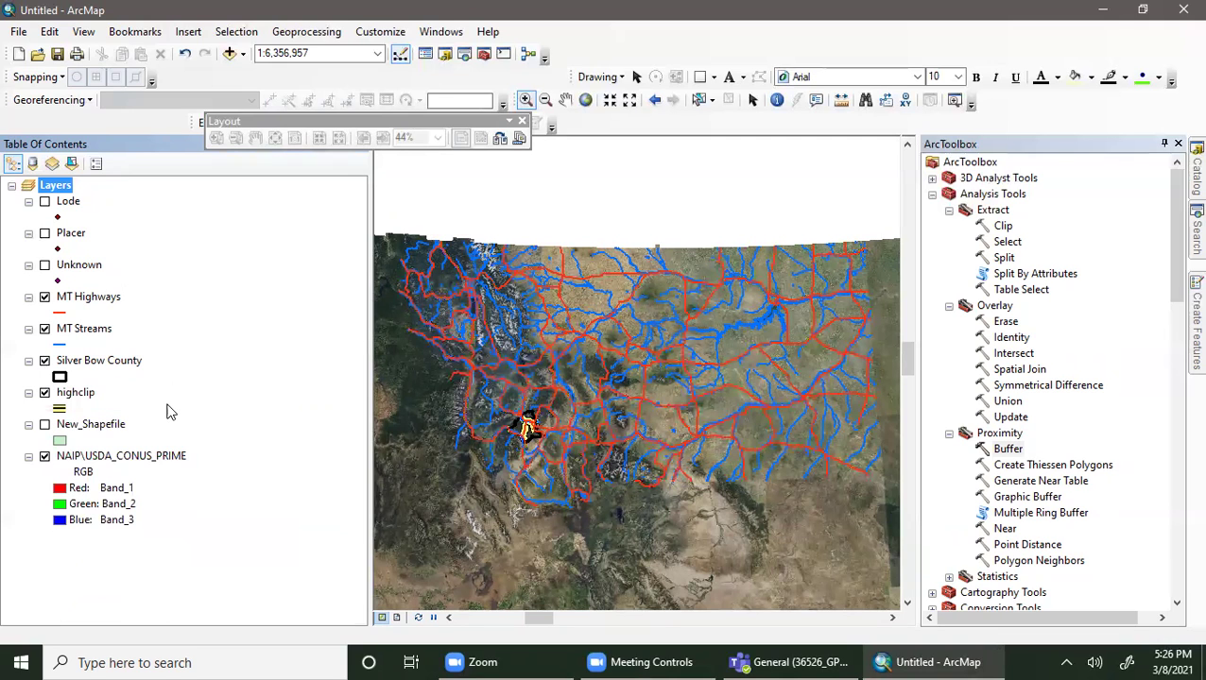
right_click(114, 424)
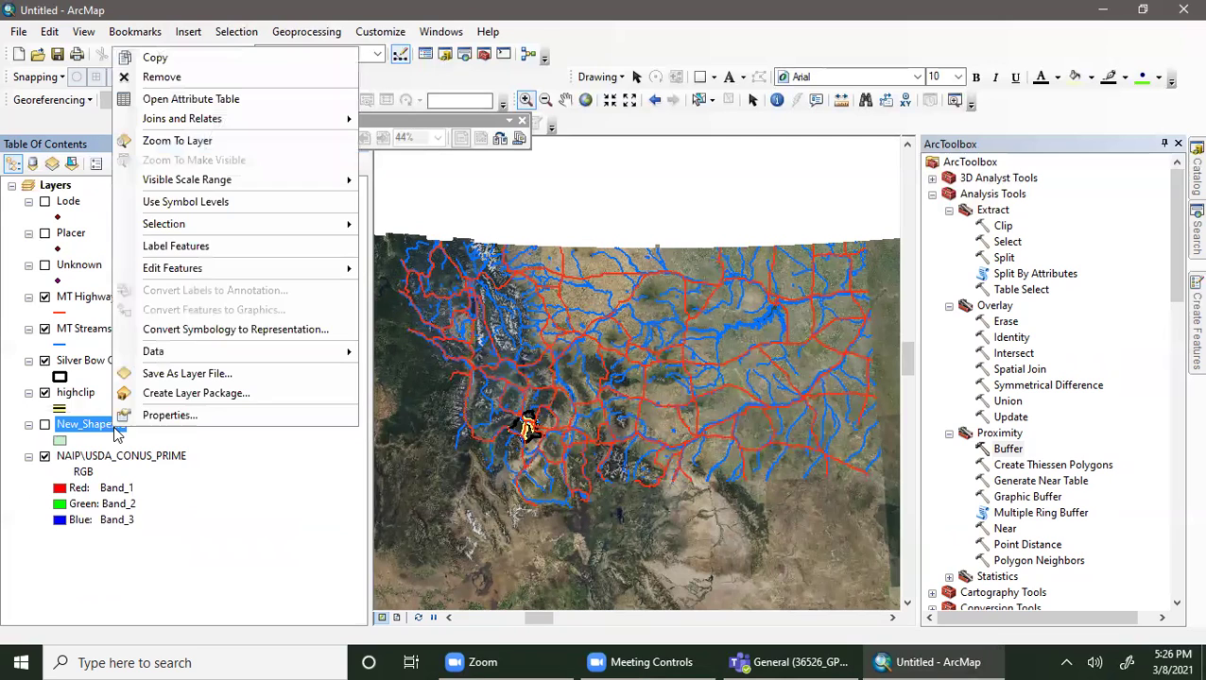
click(163, 77)
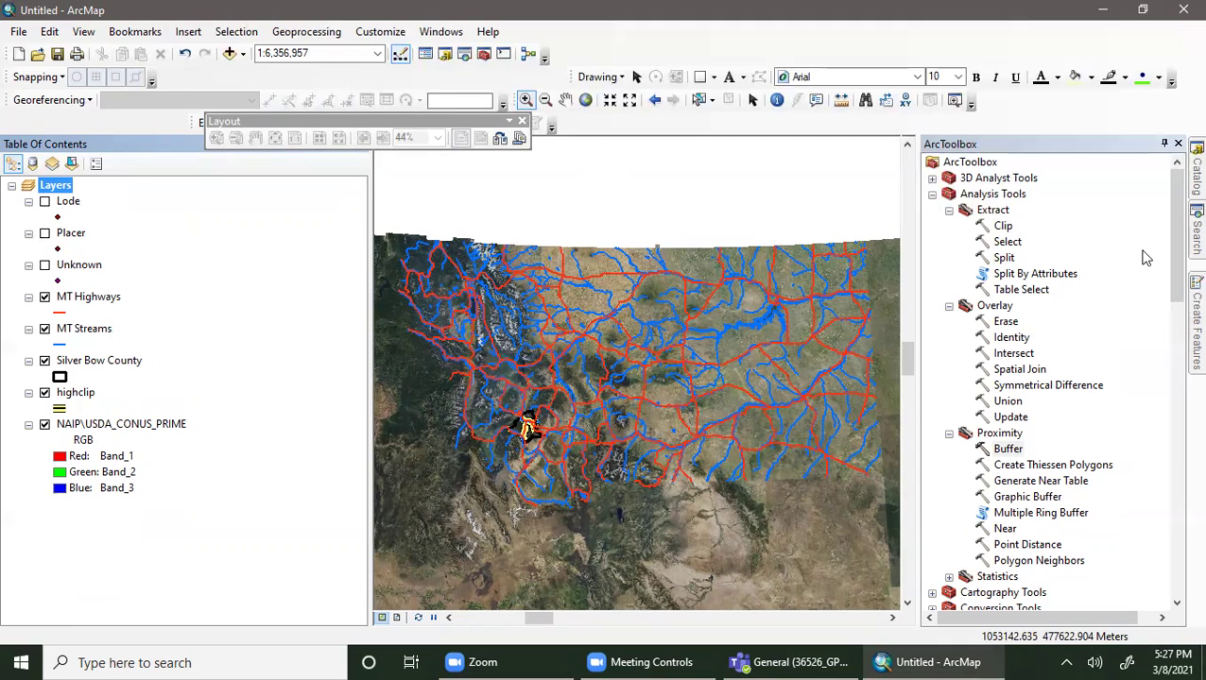
- Start the Dissolve tool from the Generalization toolset under Data Management Tools with MT Highways as the input features
scroll(948, 248, down, 7)
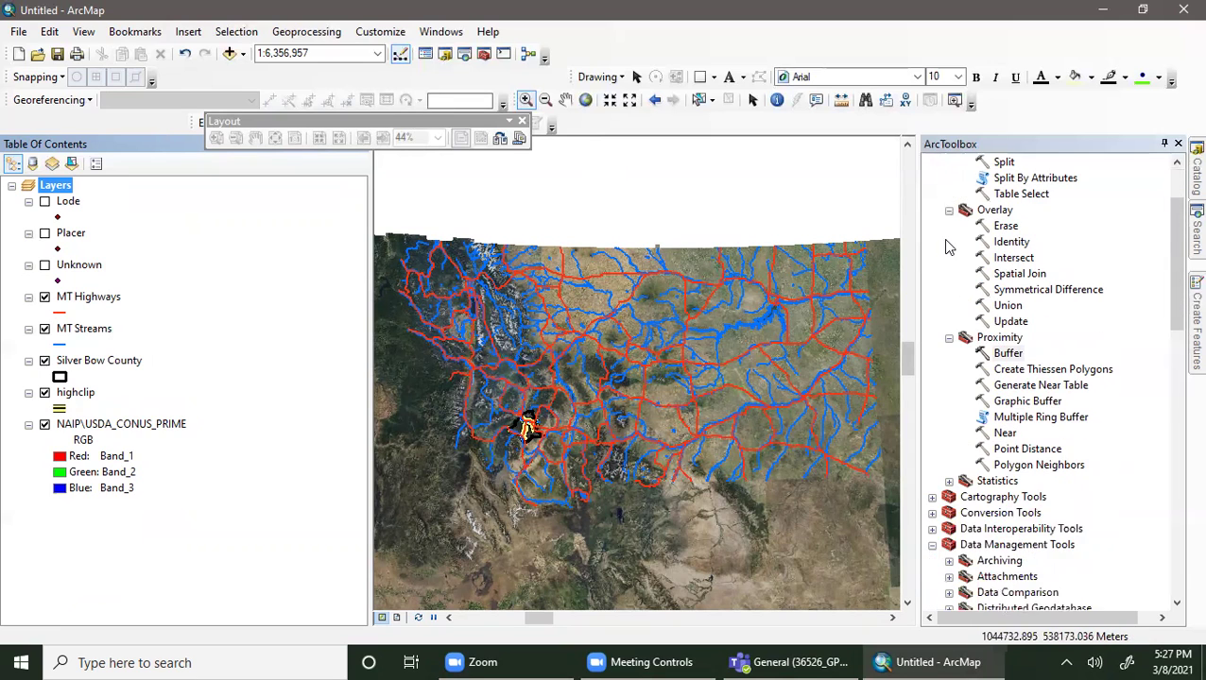
scroll(1055, 460, down, 2)
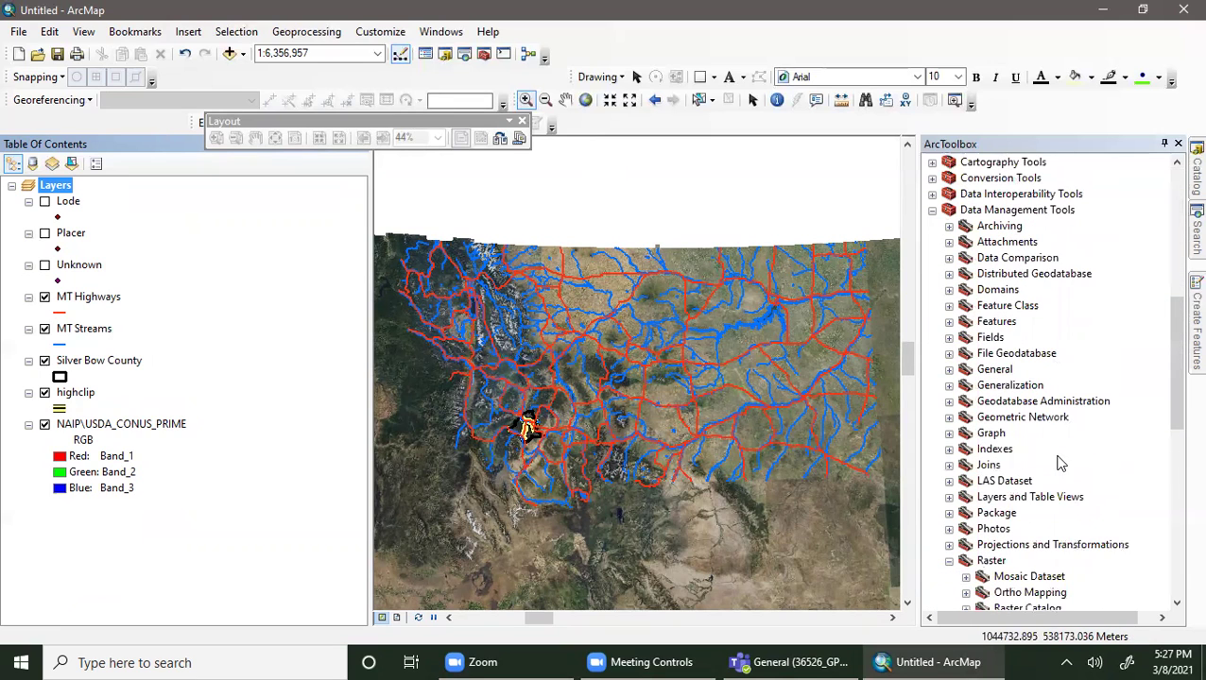
click(949, 386)
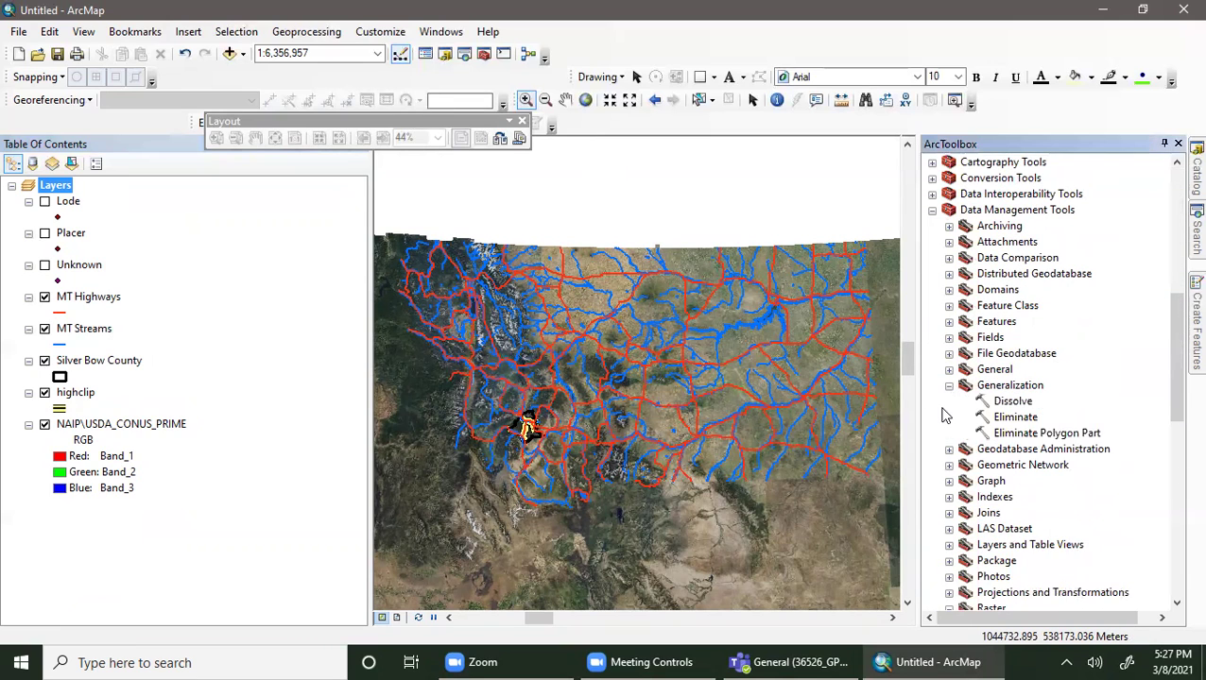
double_click(996, 400)
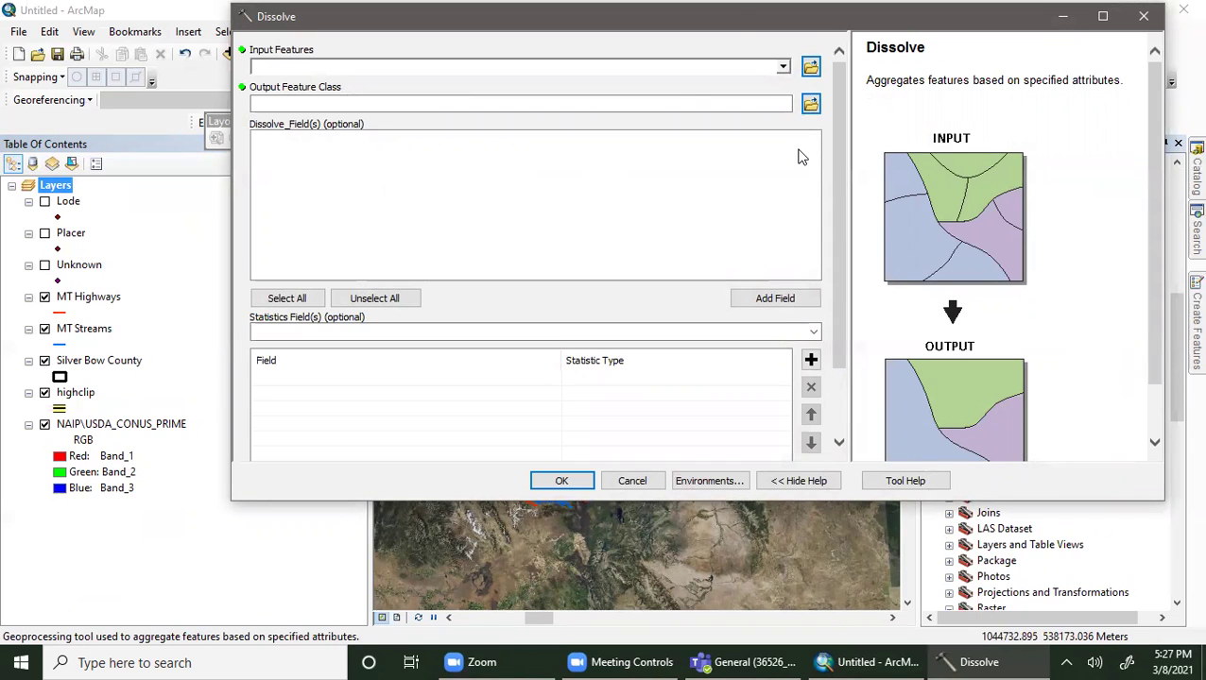
scroll(936, 190, down, 2)
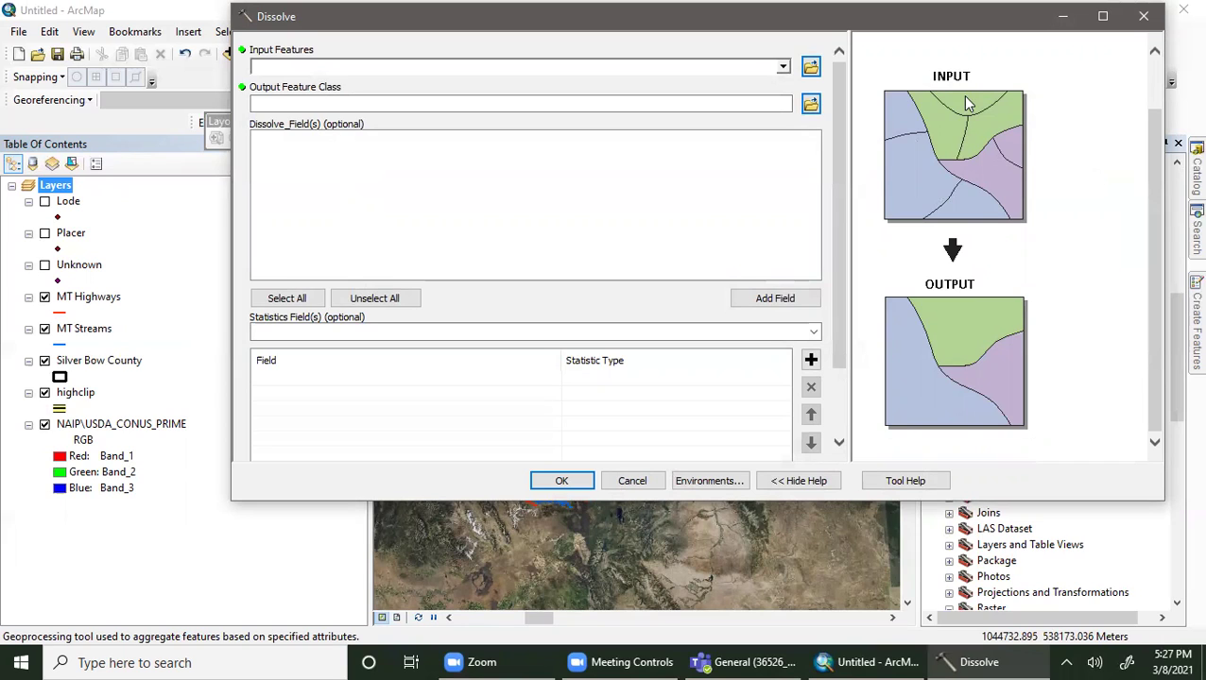
click(783, 68)
click(342, 127)
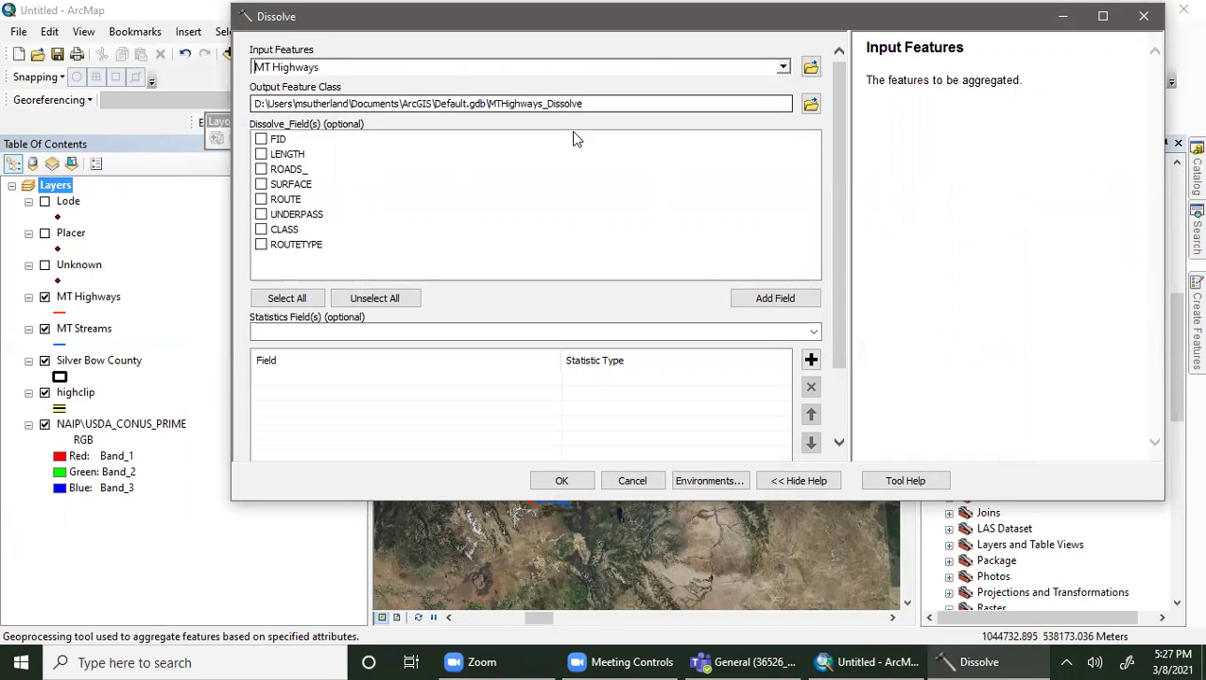
- Dissolve the highways on the ROUTETYPE, ROUTE, UNDERPASS and CLASS fields
click(262, 247)
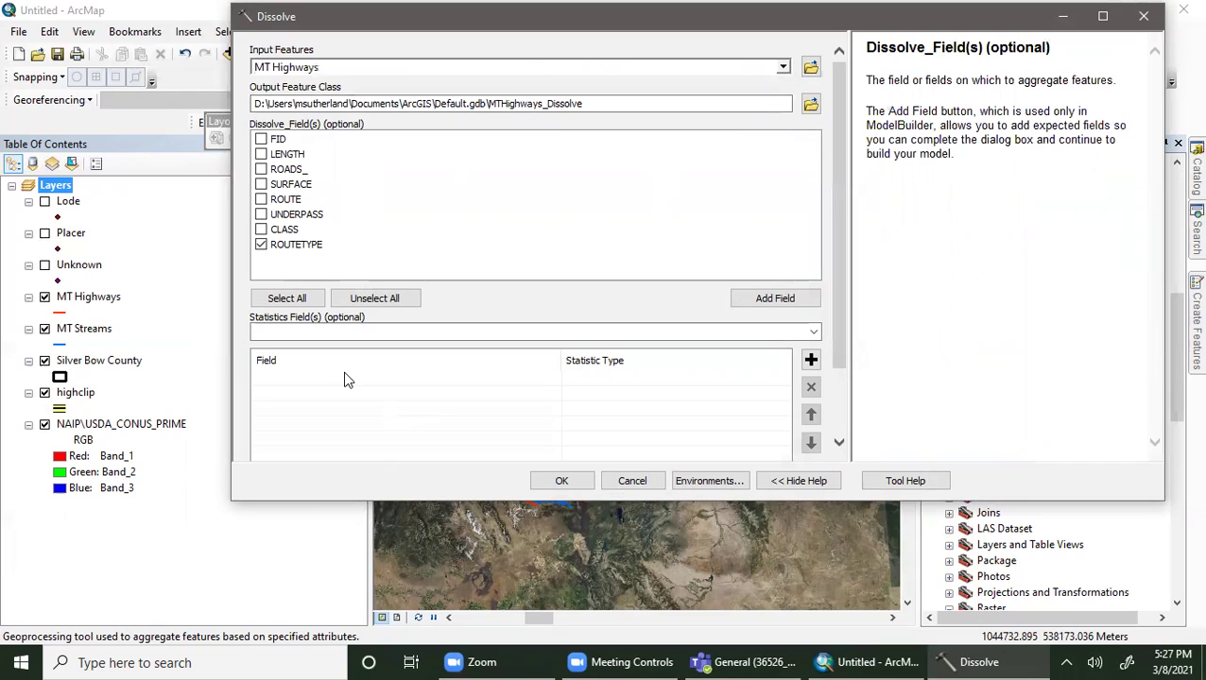
click(263, 200)
click(260, 214)
click(261, 230)
scroll(349, 335, down, 1)
click(565, 482)
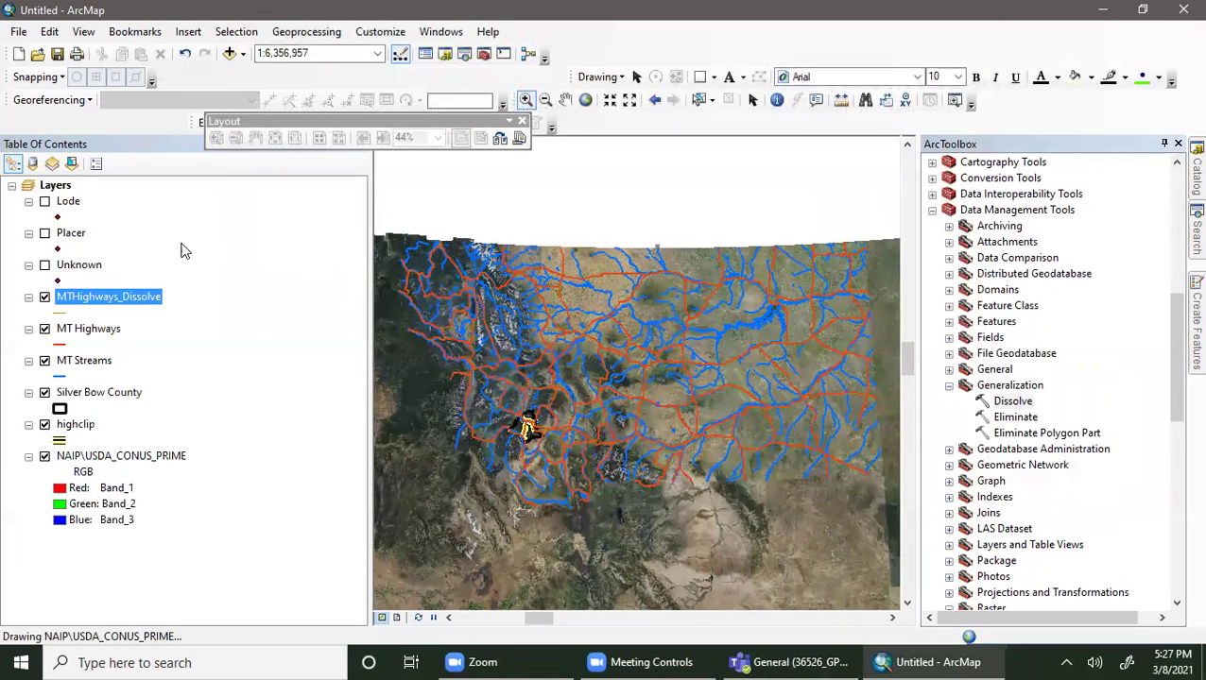
- Examine the dissolved records in the MTHighways_Dissolve attribute table and close the table
right_click(110, 300)
click(156, 312)
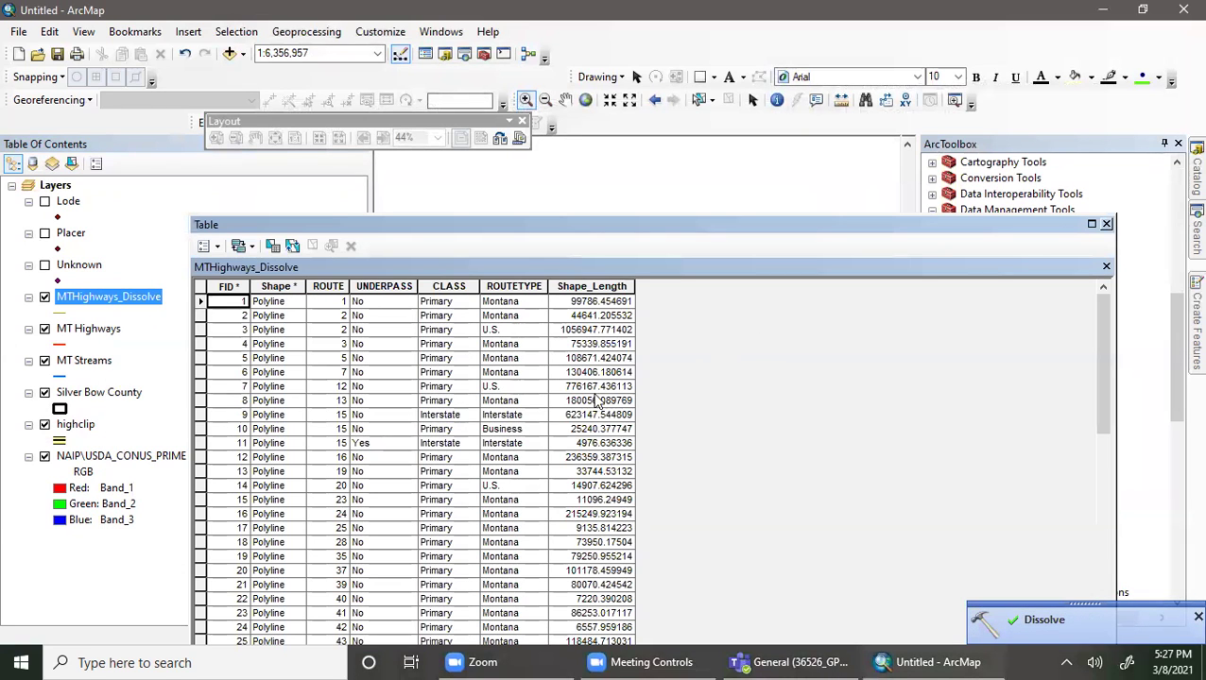
scroll(482, 347, down, 10)
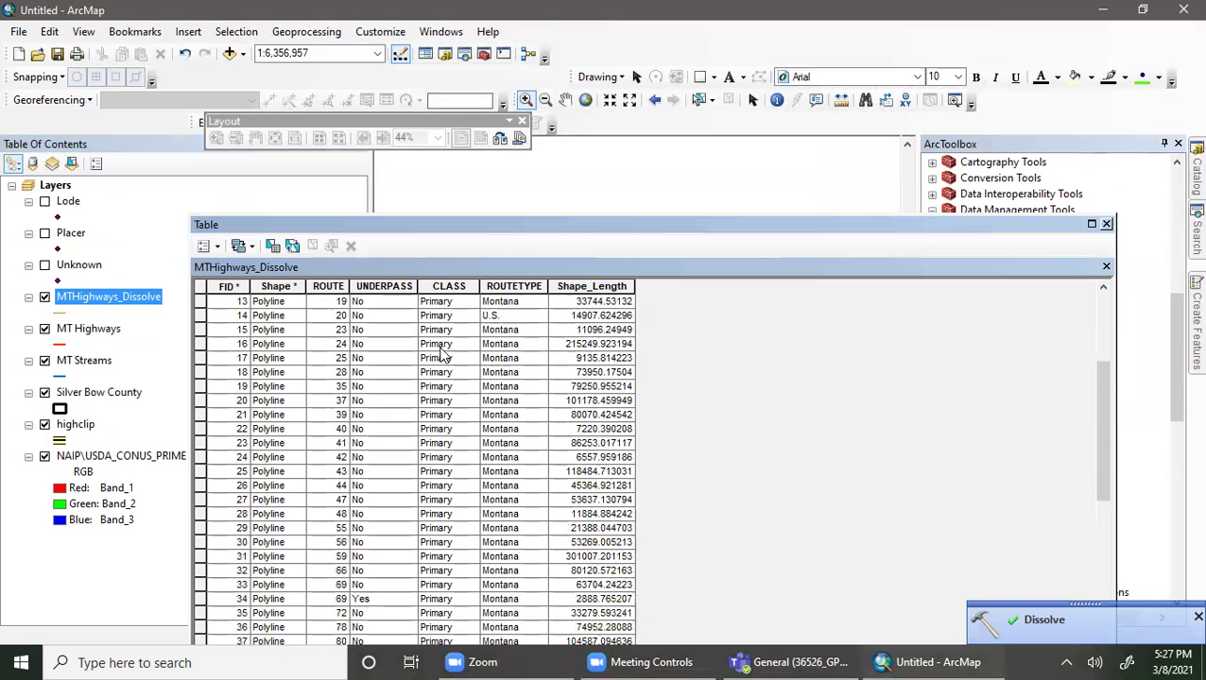
scroll(441, 350, down, 5)
scroll(440, 347, up, 15)
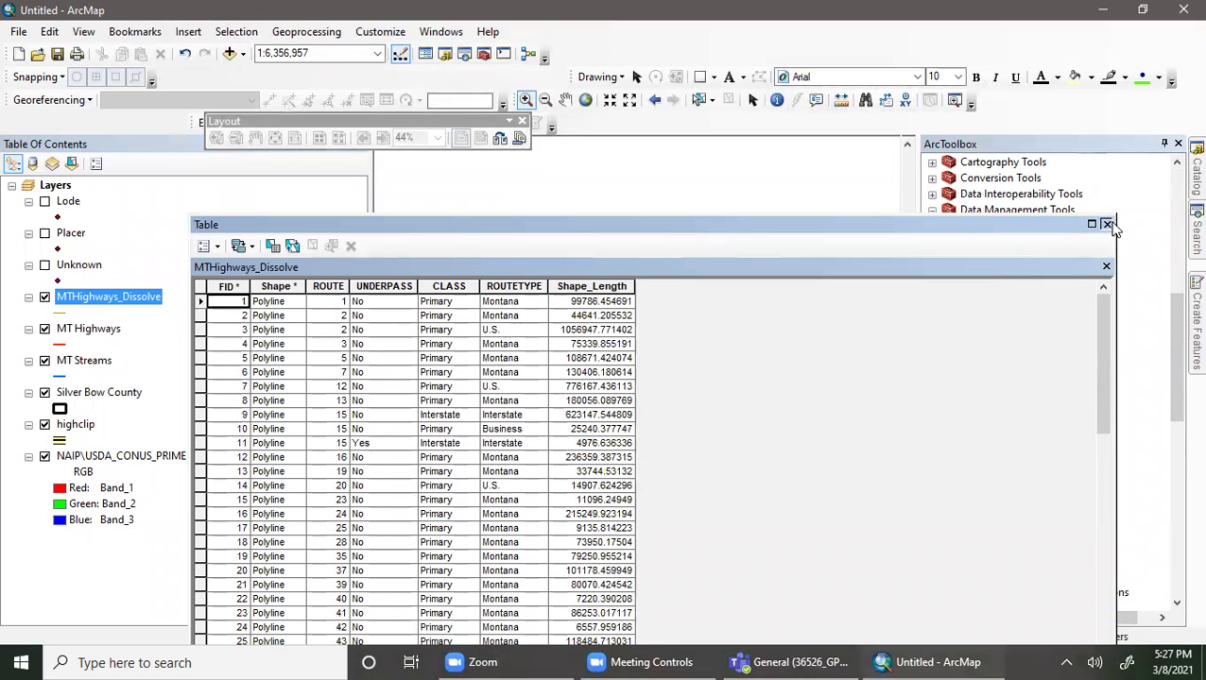
click(1105, 224)
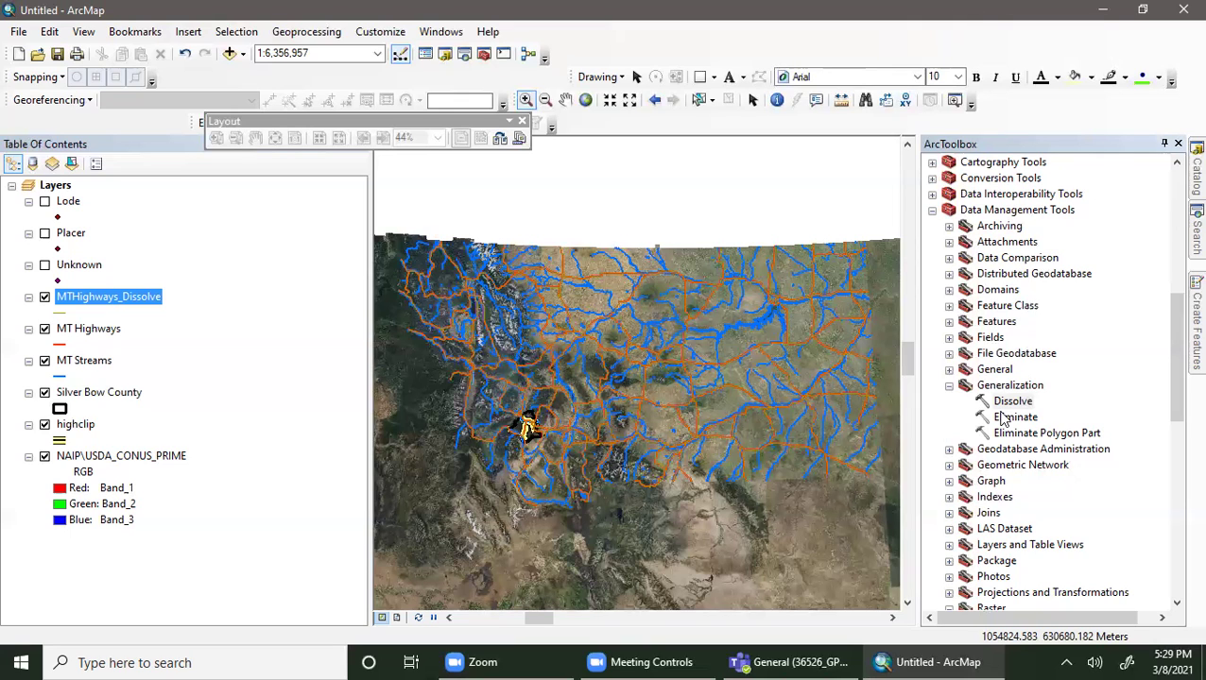
- Collapse the Raster toolset and select the Merge tool in the General toolset of Data Management Tools
scroll(1002, 417, up, 9)
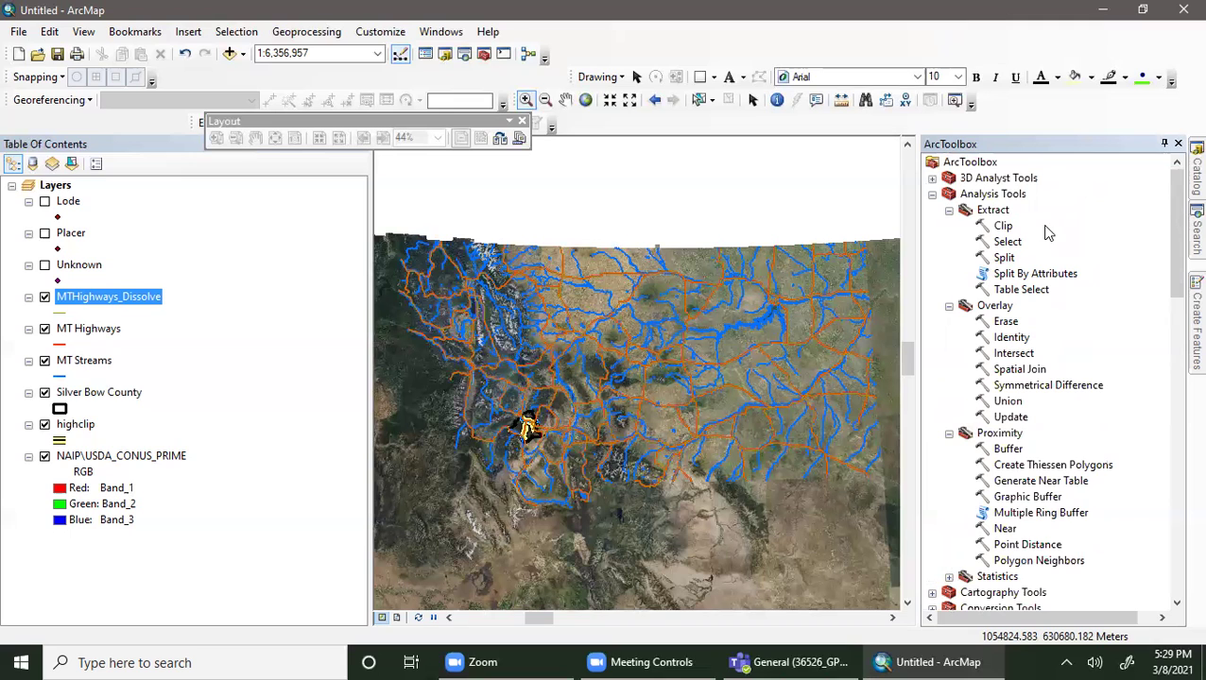
scroll(1068, 283, down, 12)
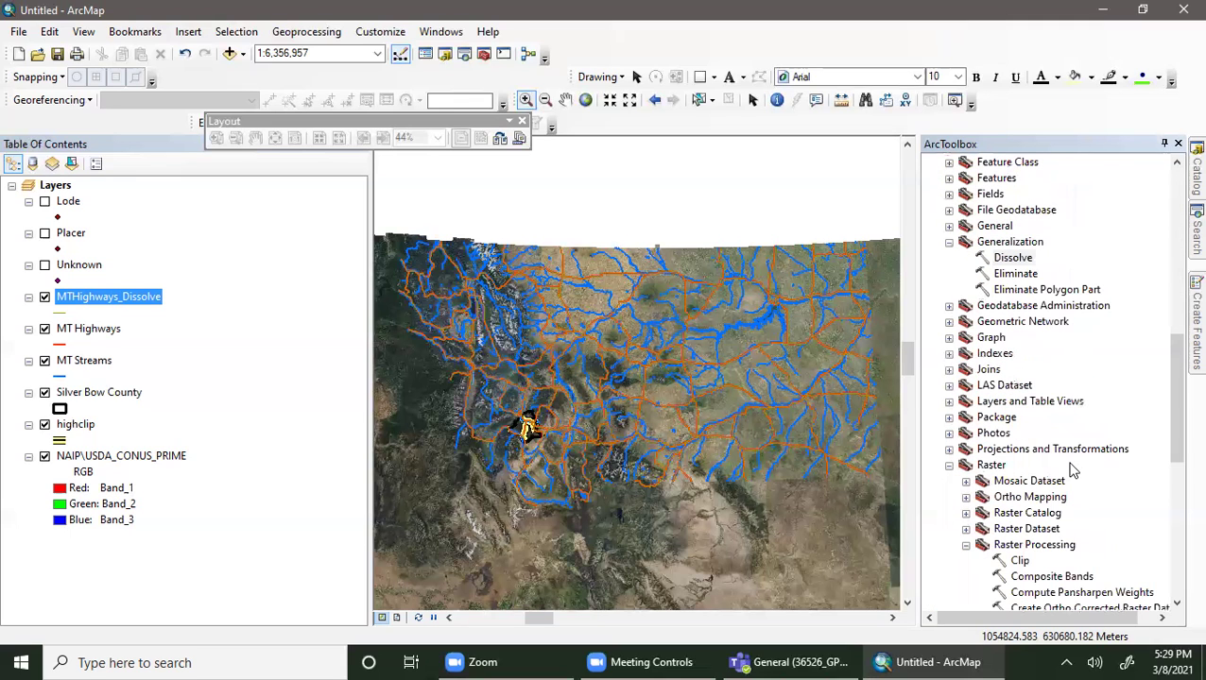
click(948, 464)
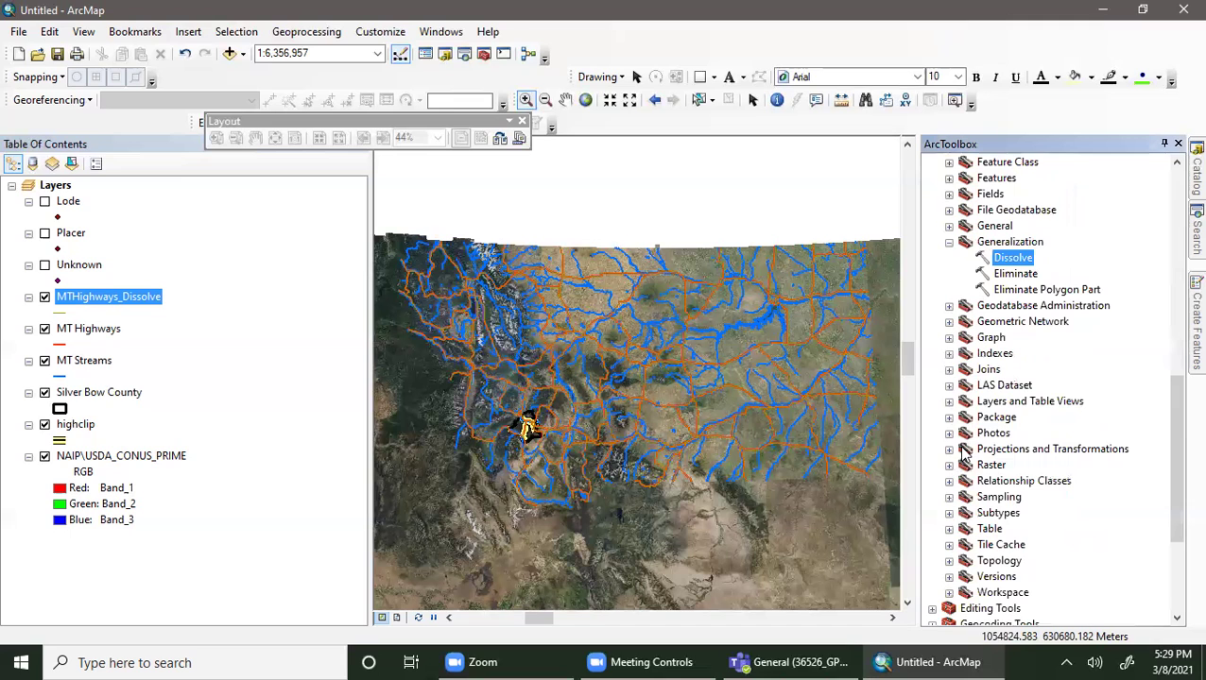
scroll(962, 444, up, 3)
click(948, 370)
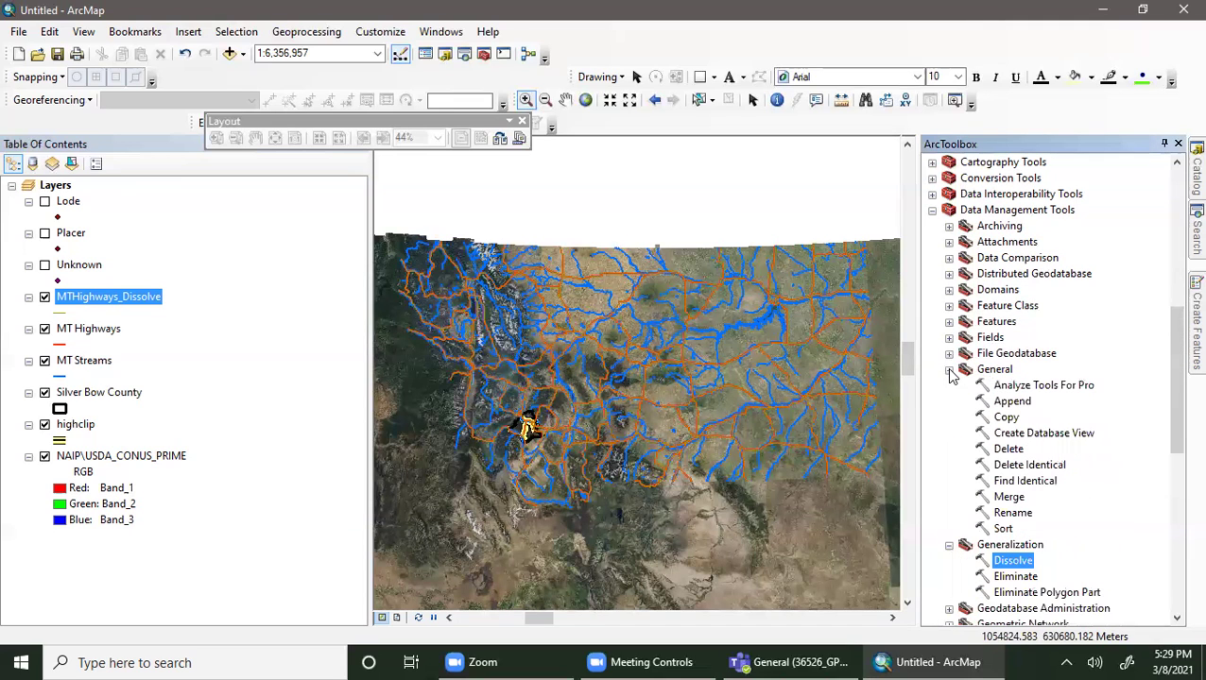
click(1011, 499)
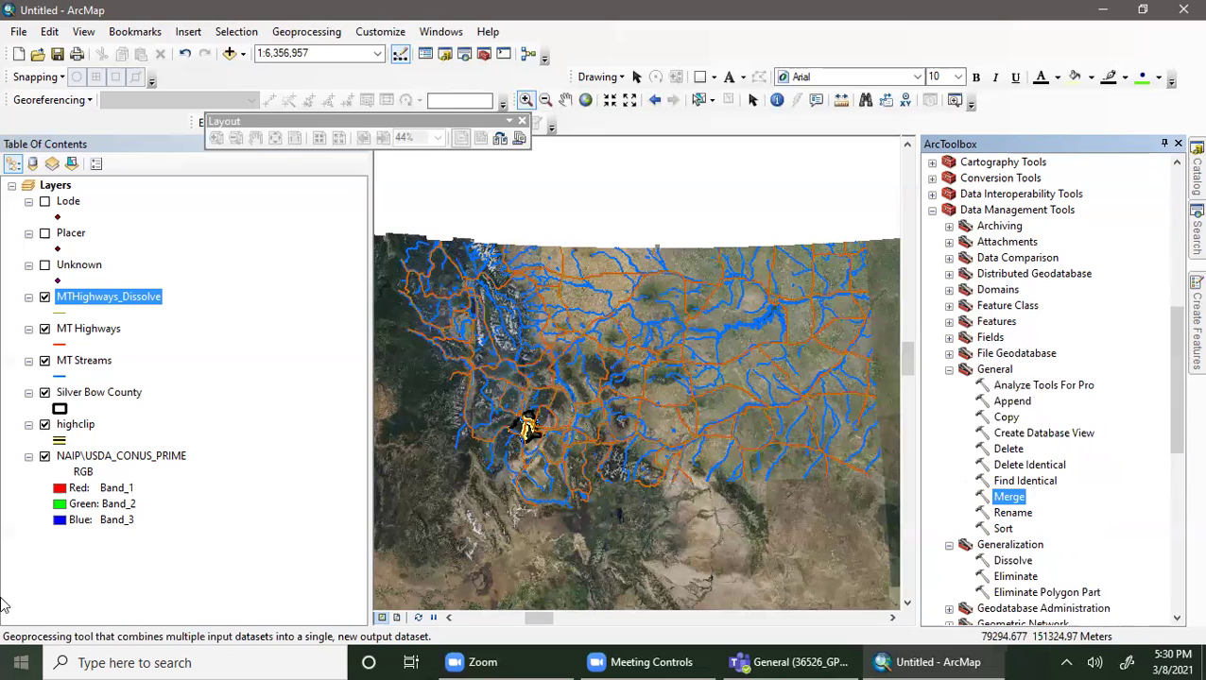
- Remove the MTHighways_Dissolve layer and make the Unknown, Placer and Lode layers visible
right_click(92, 300)
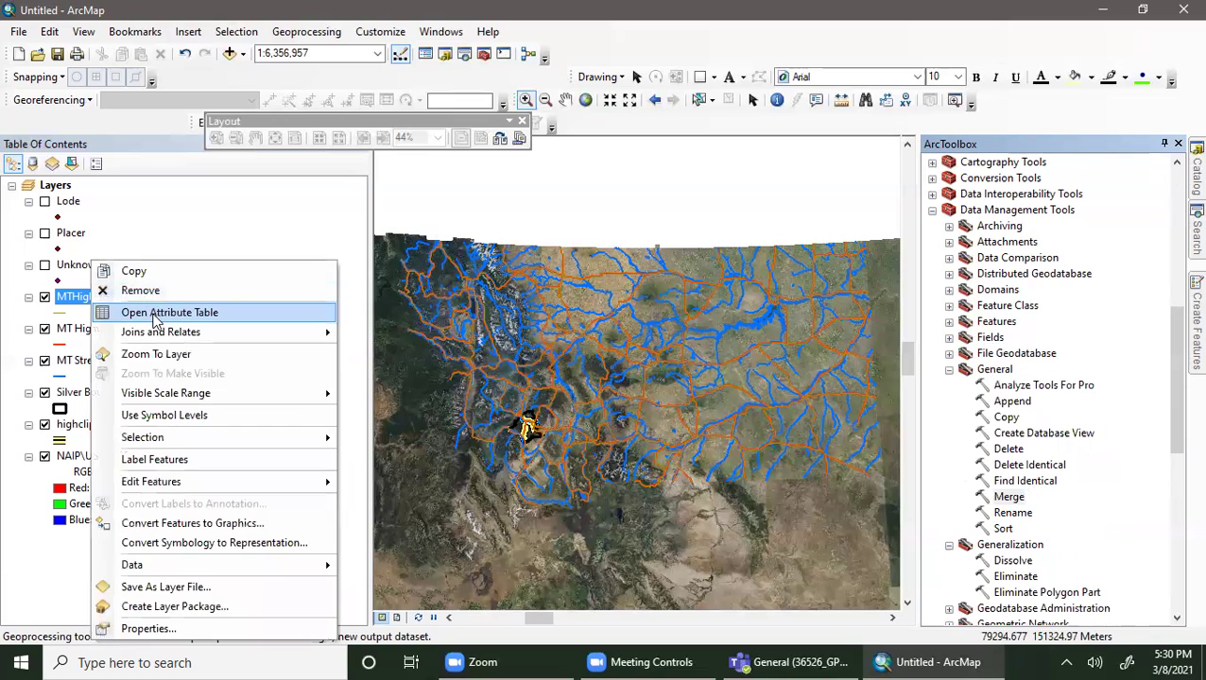
click(151, 297)
click(44, 264)
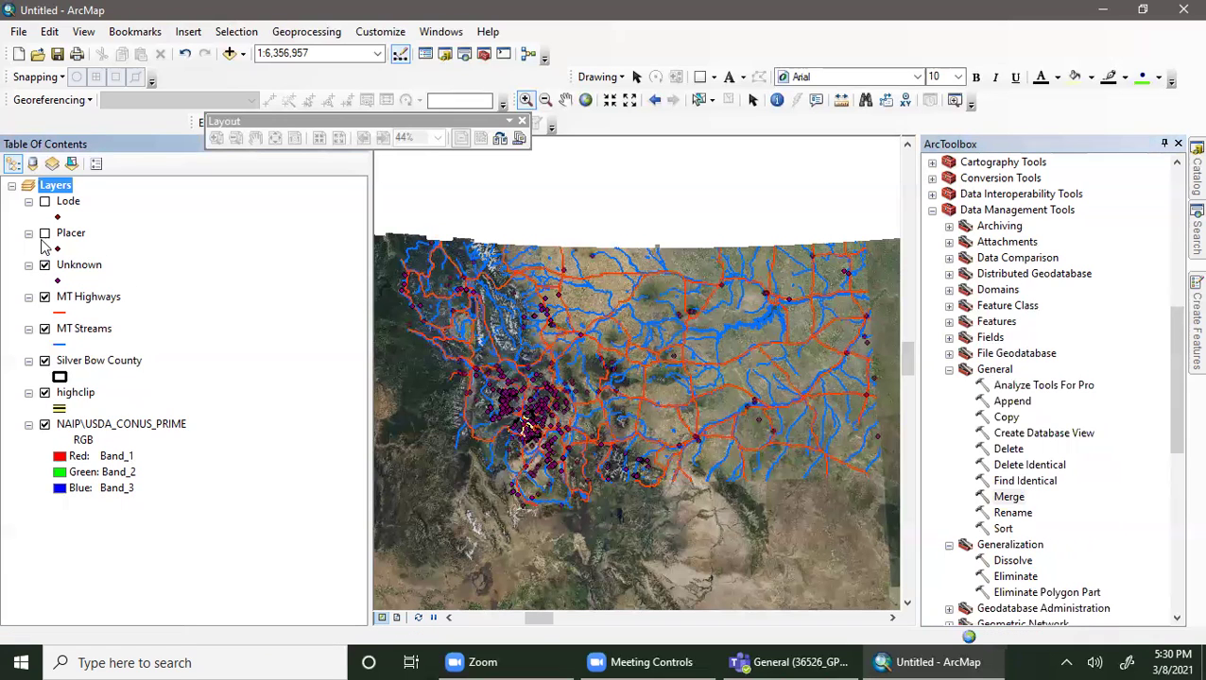
click(45, 232)
click(44, 201)
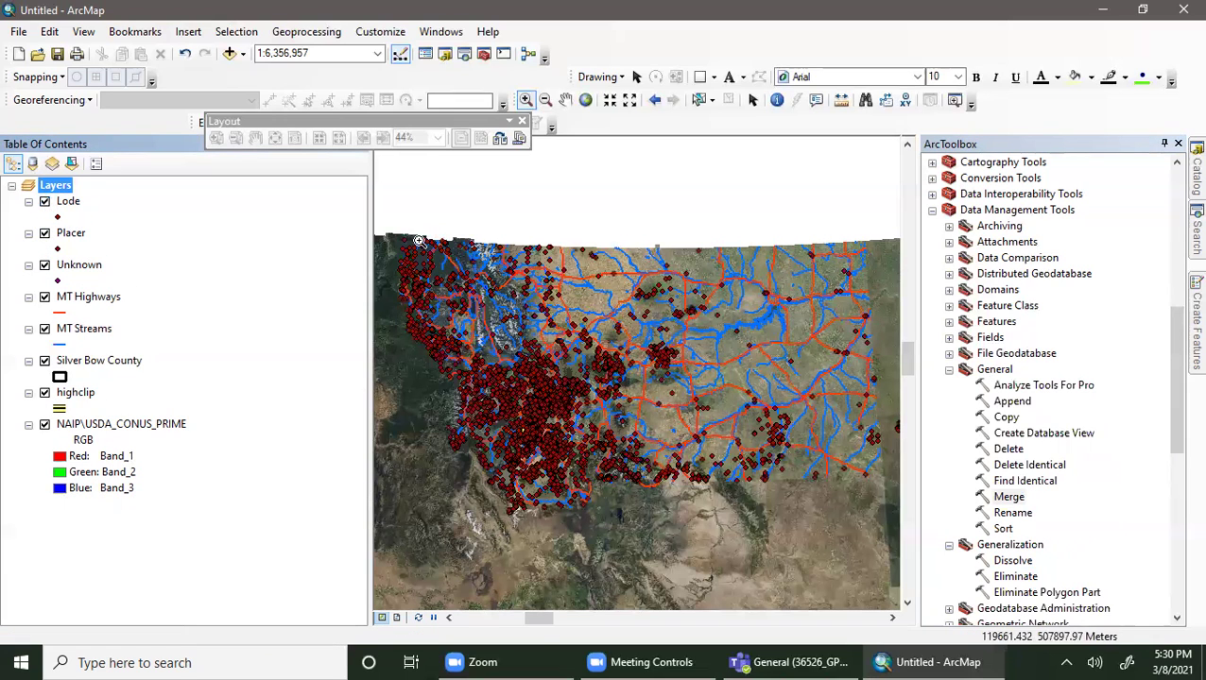
- Start the Merge tool and add Lode once and Placer twice as the input datasets
double_click(1008, 498)
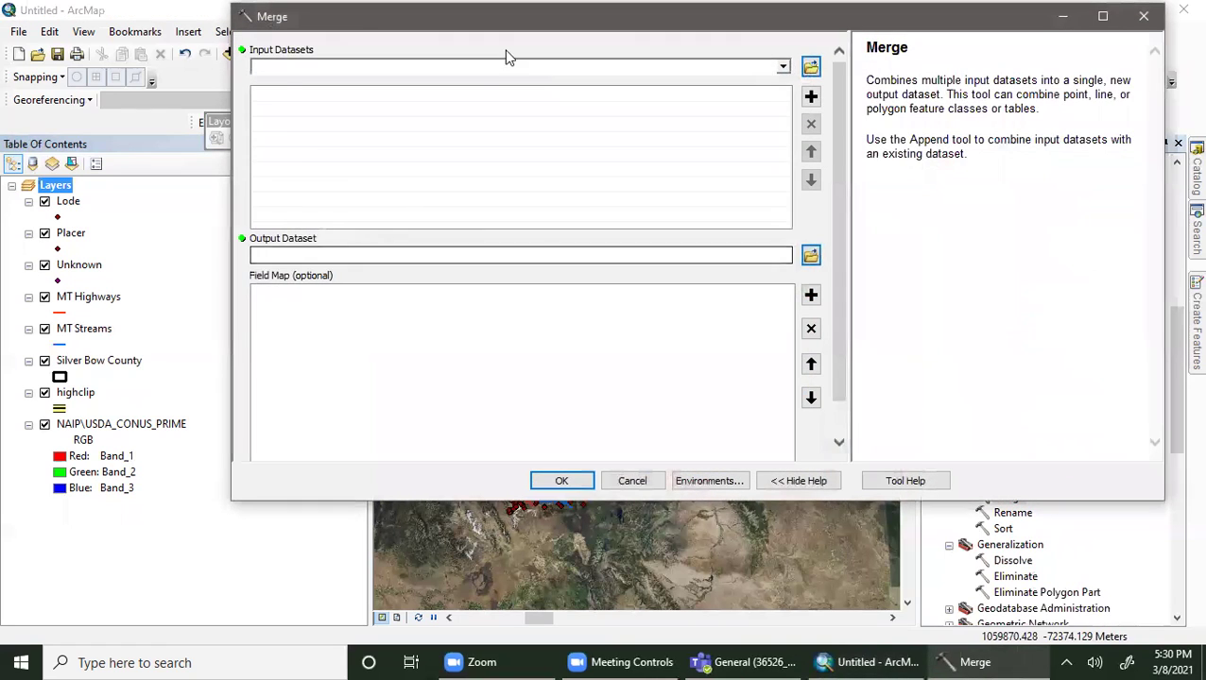
click(787, 70)
click(298, 83)
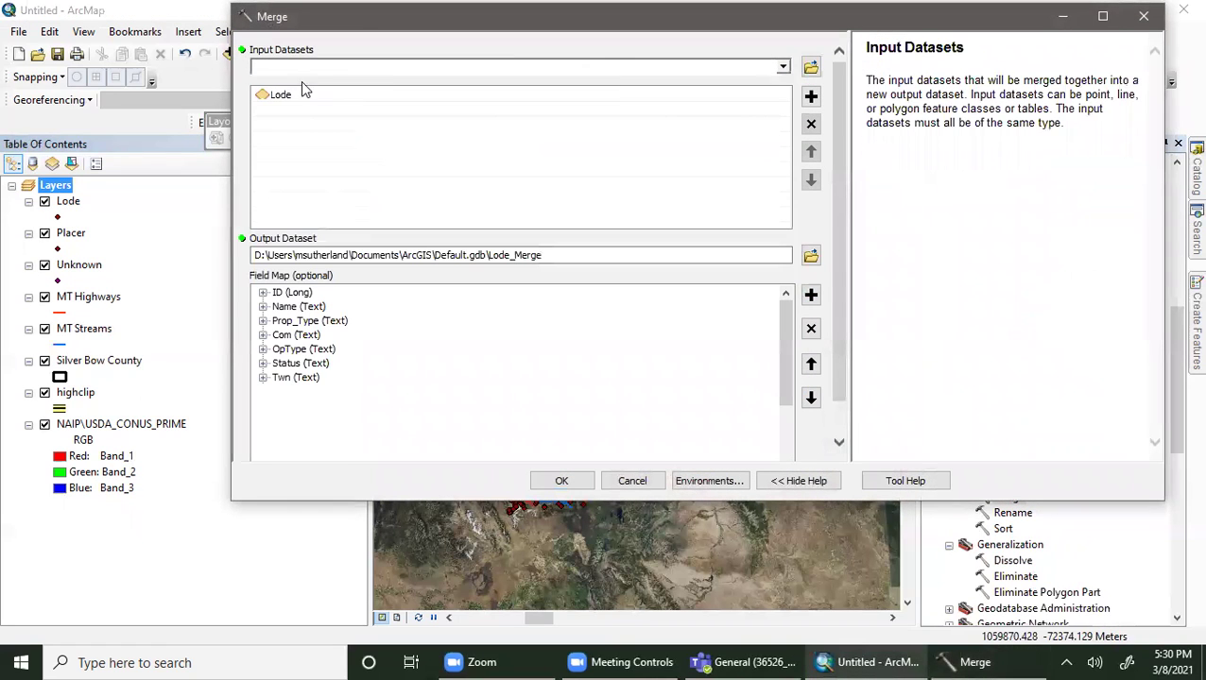
click(783, 67)
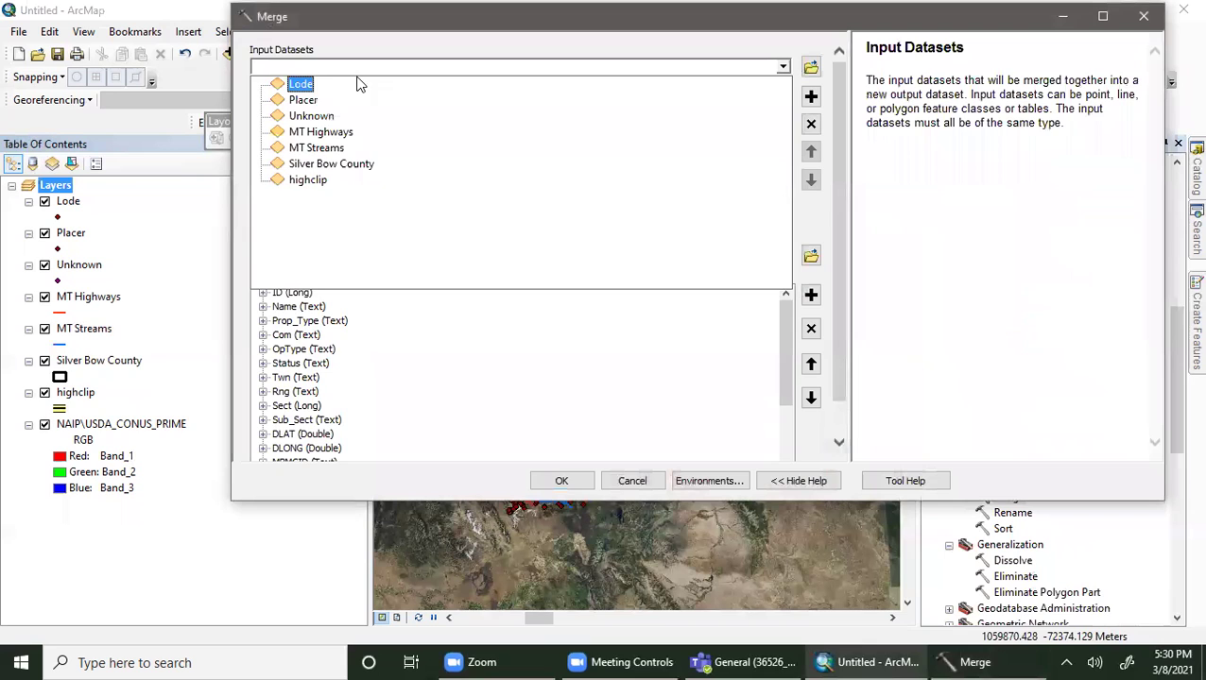
click(304, 99)
click(783, 67)
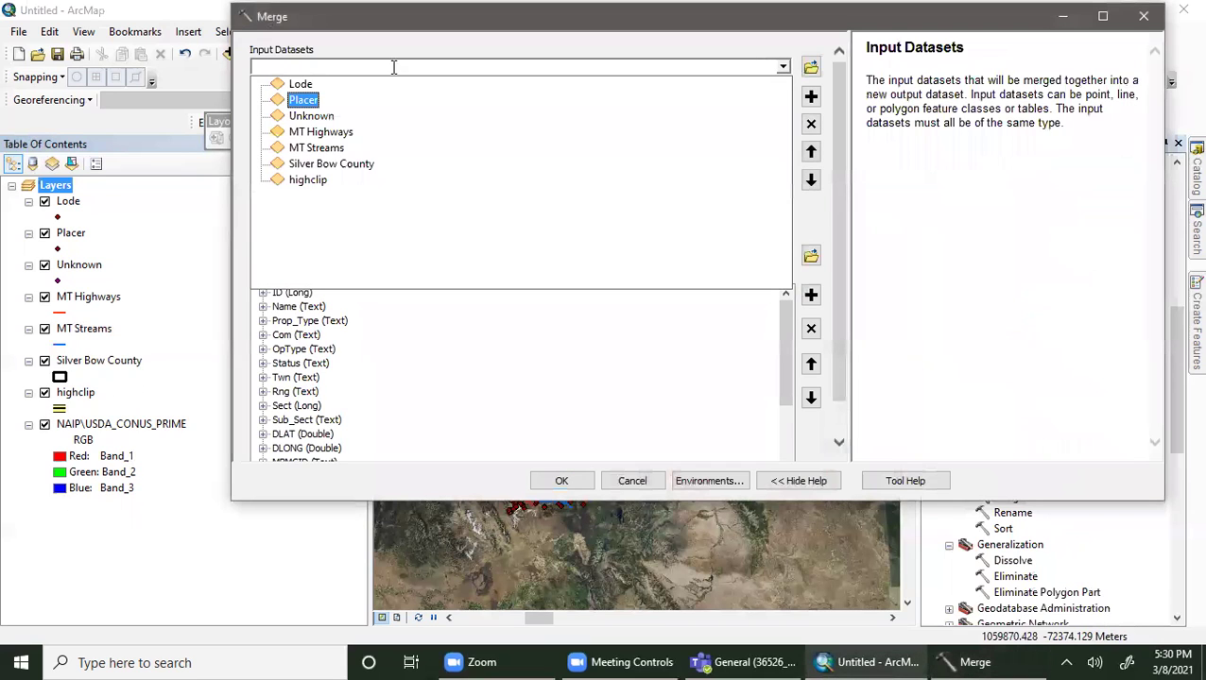
click(304, 104)
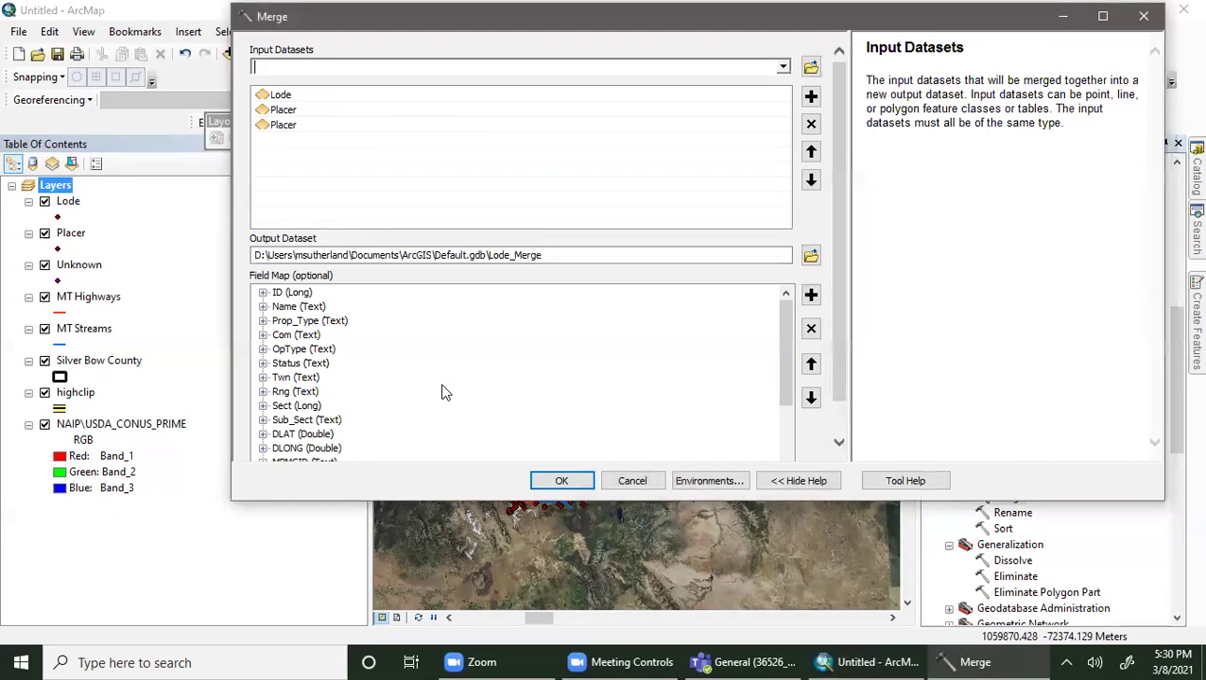
- Remove the MRDS and Com fields from the field map of the merge output
scroll(445, 393, down, 3)
scroll(444, 390, down, 1)
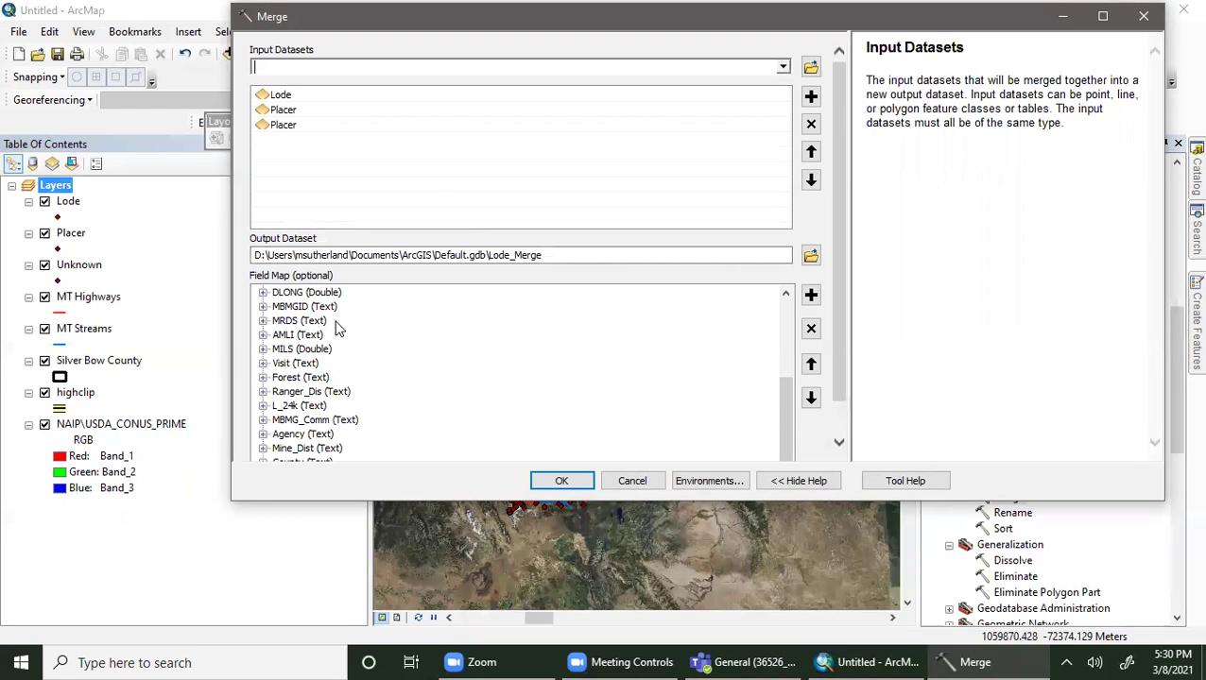
click(304, 322)
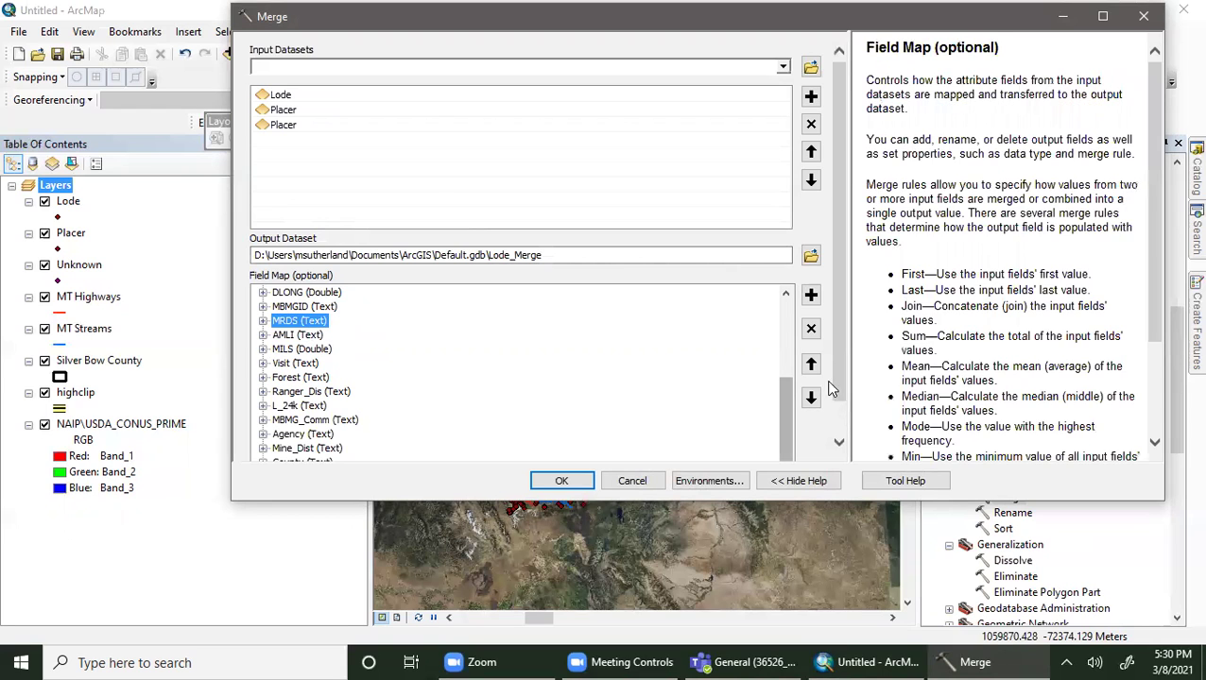
click(810, 328)
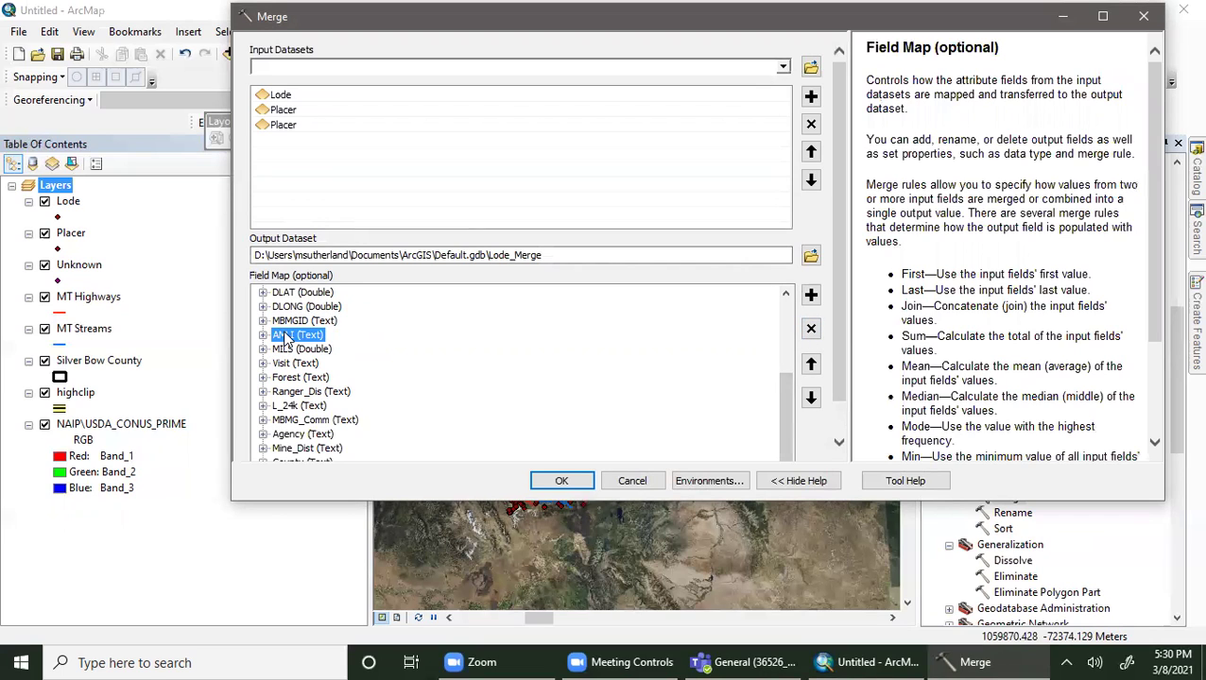
click(810, 328)
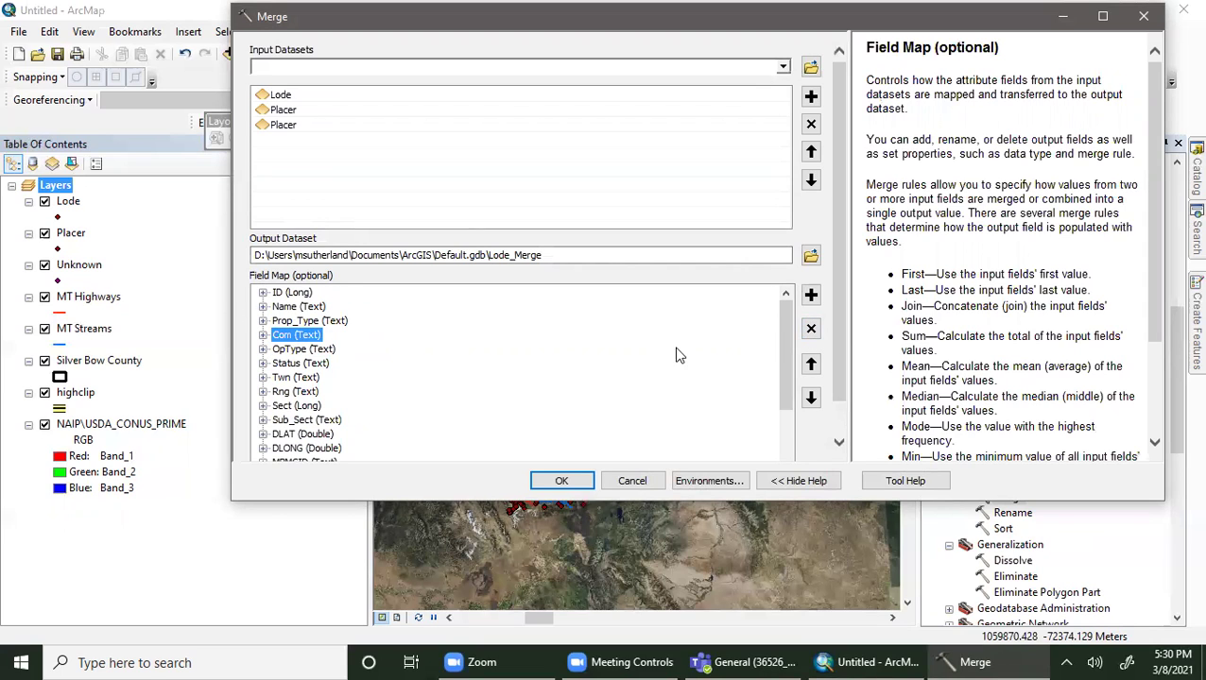
click(806, 330)
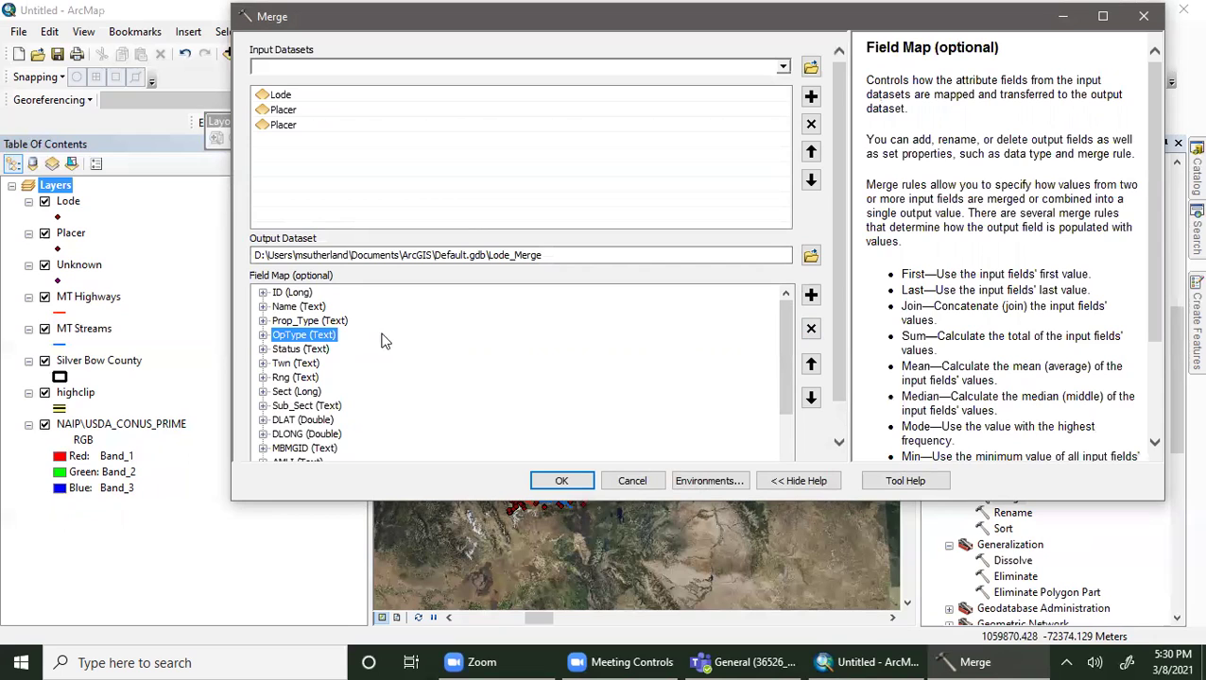
- View the properties for adding a new output field, dismiss them and run the merge to Lode_Merge in Default.gdb
click(812, 297)
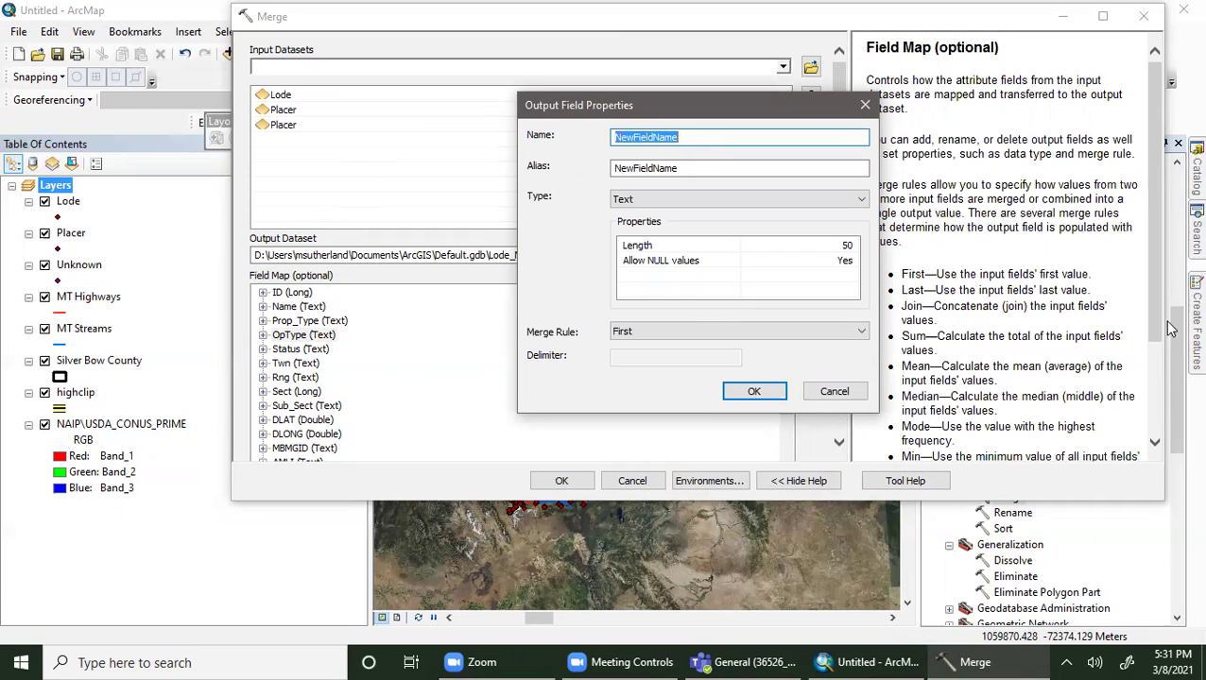
click(847, 393)
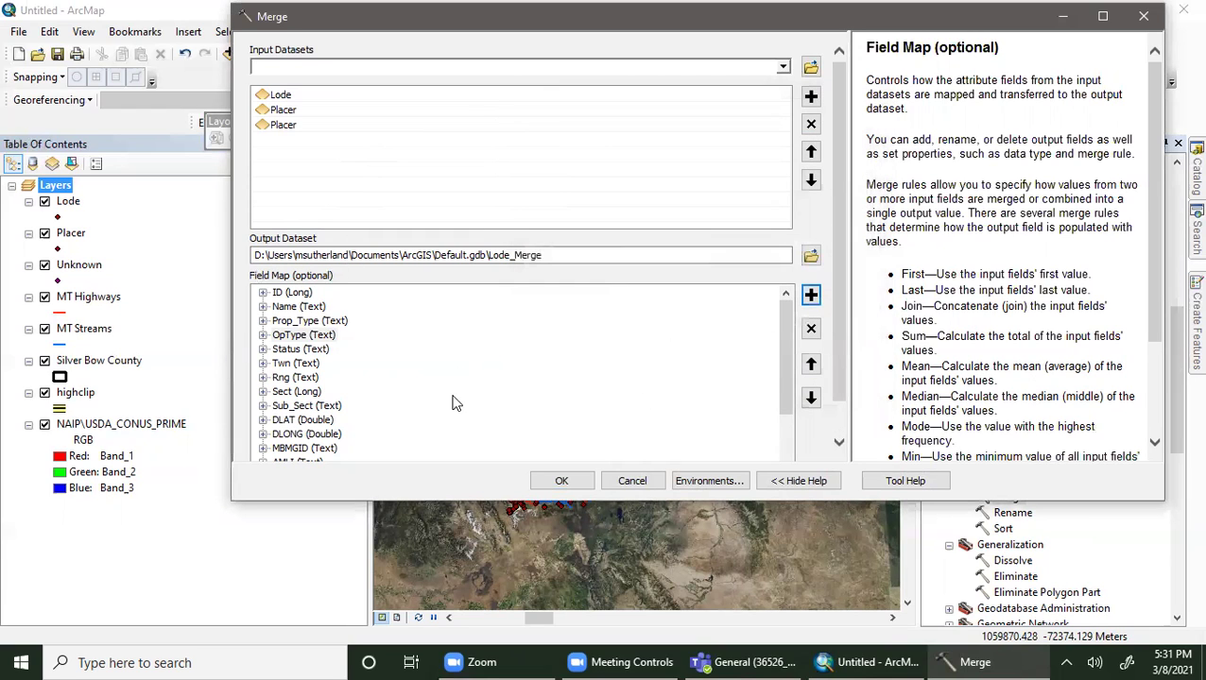
click(562, 483)
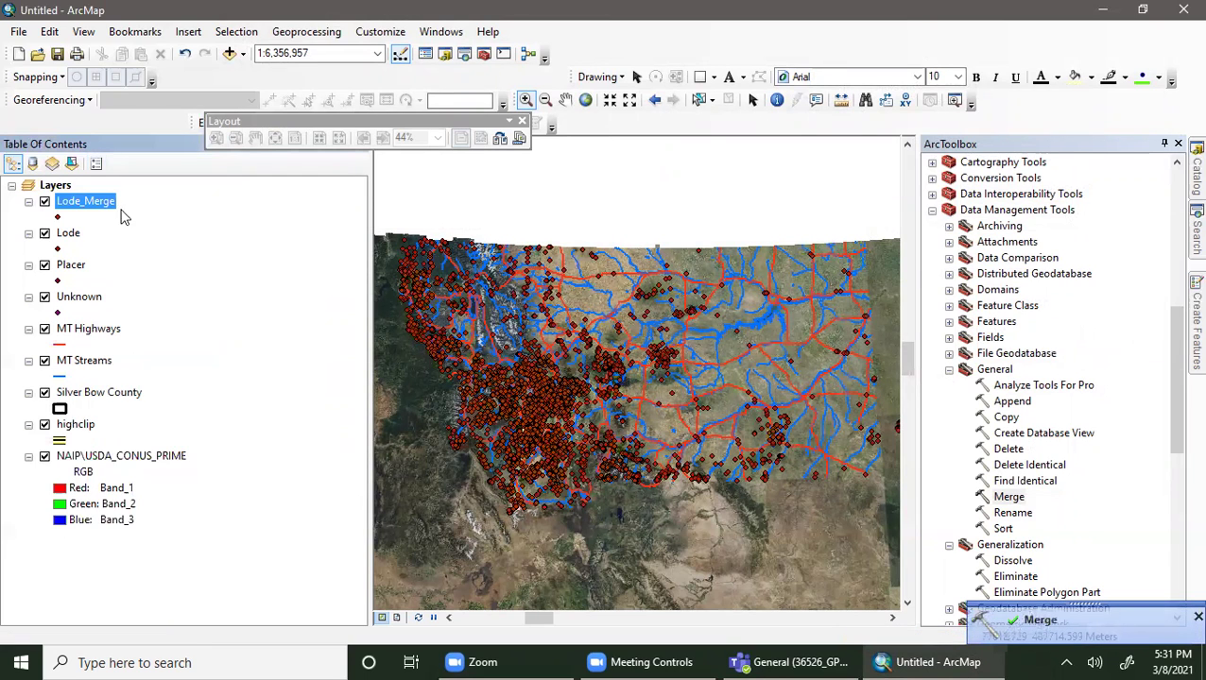
- Hide the original Lode, Placer and Unknown layers, leaving the Lode_Merge layer visible
click(44, 233)
click(45, 265)
click(44, 296)
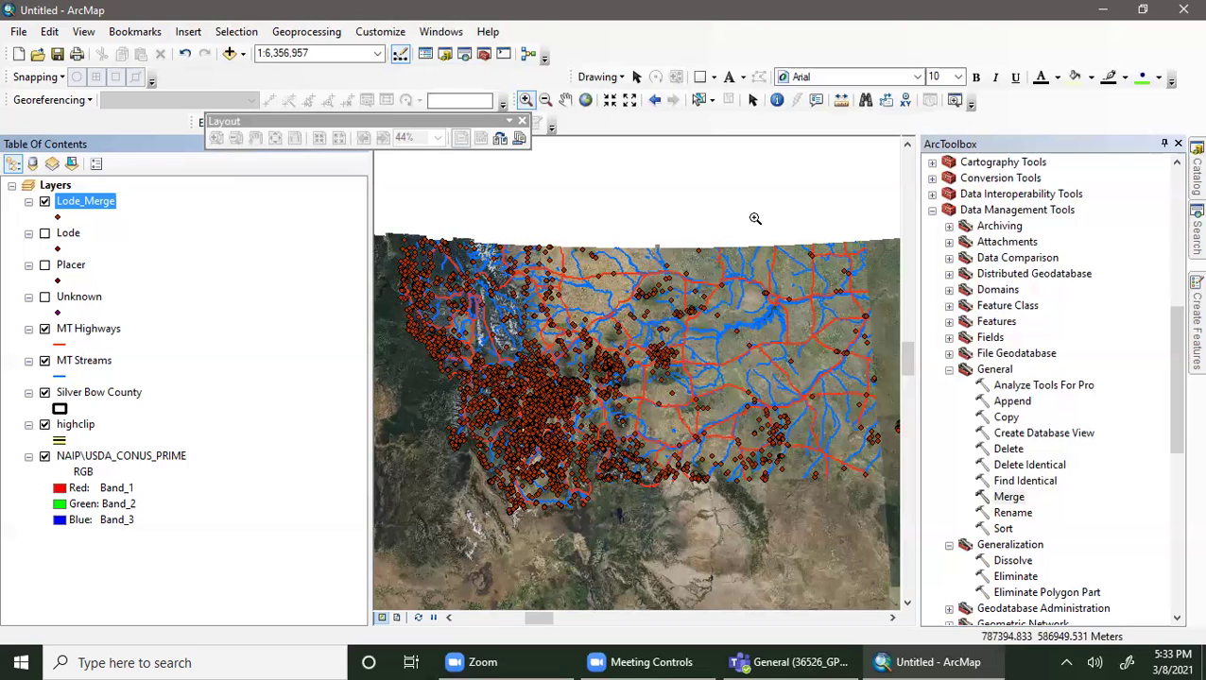
scroll(1138, 302, up, 9)
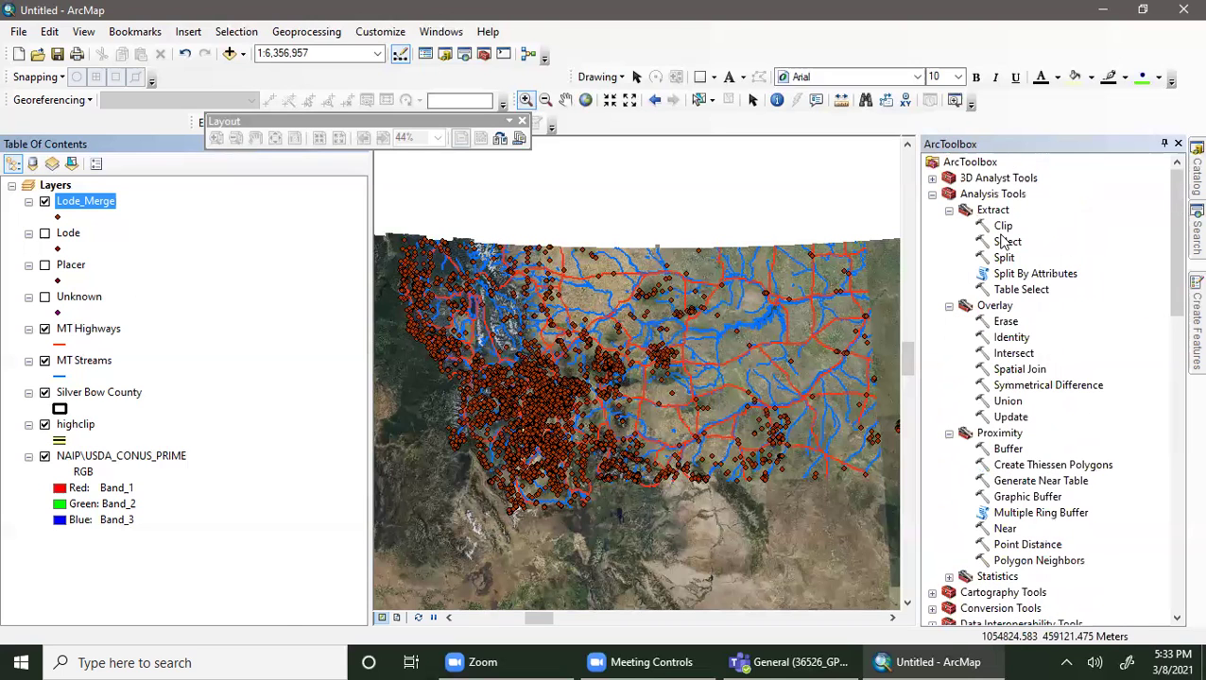
- Clip the Lode_Merge layer with Silver Bow County, writing the output to Lode_Merge_Clip in Default.gdb
click(1002, 225)
double_click(1002, 225)
click(783, 66)
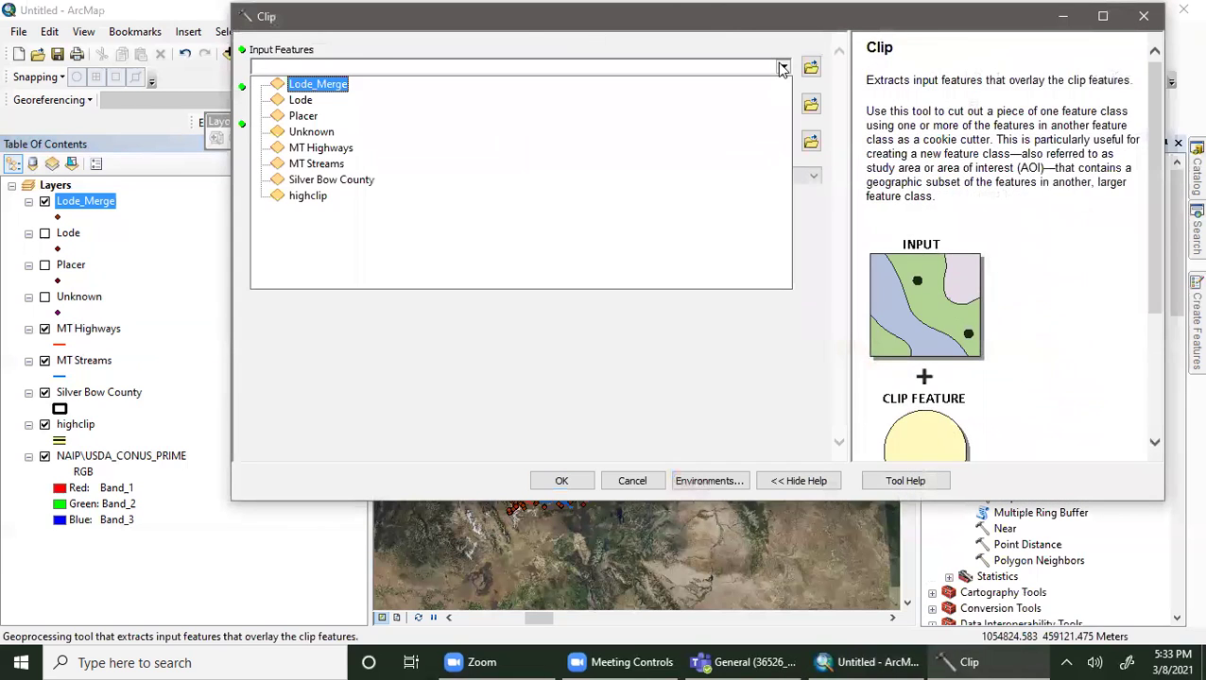
click(331, 84)
click(782, 103)
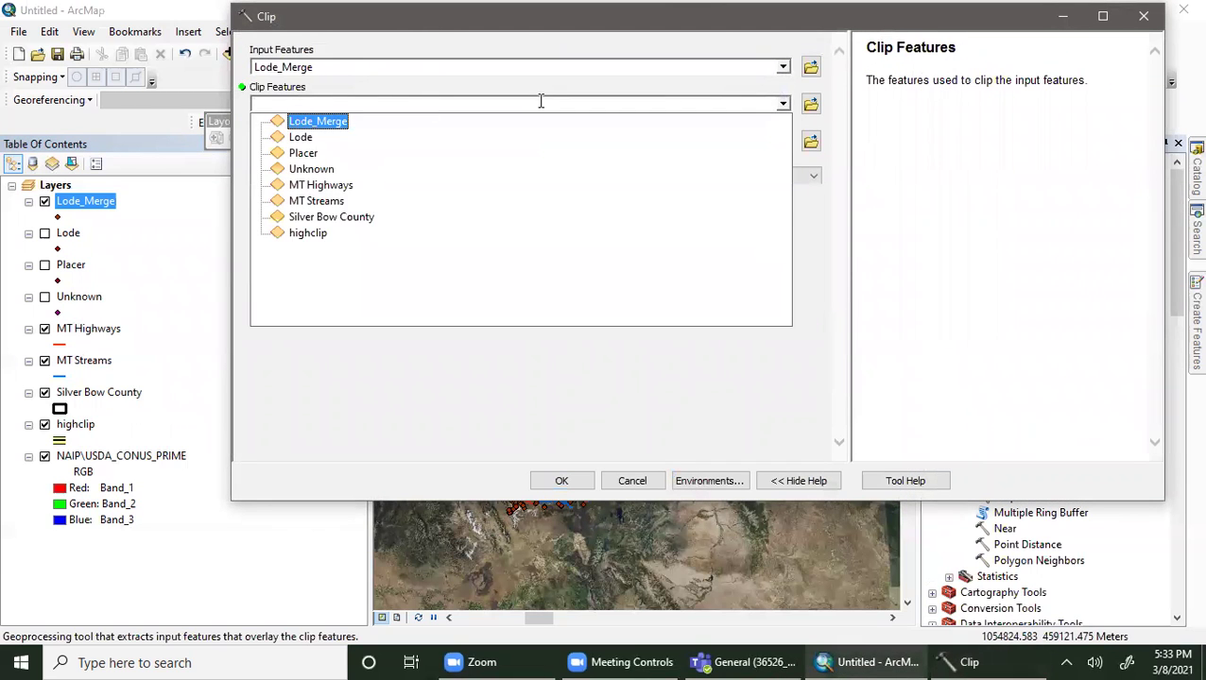
click(361, 216)
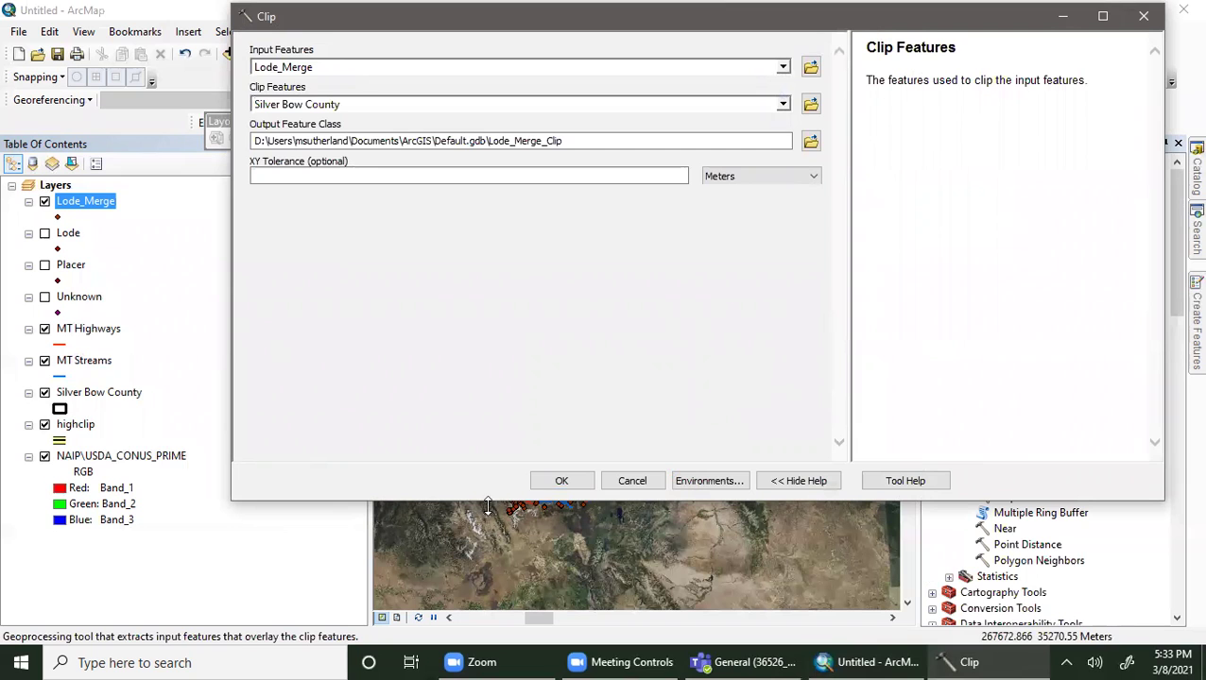
click(557, 481)
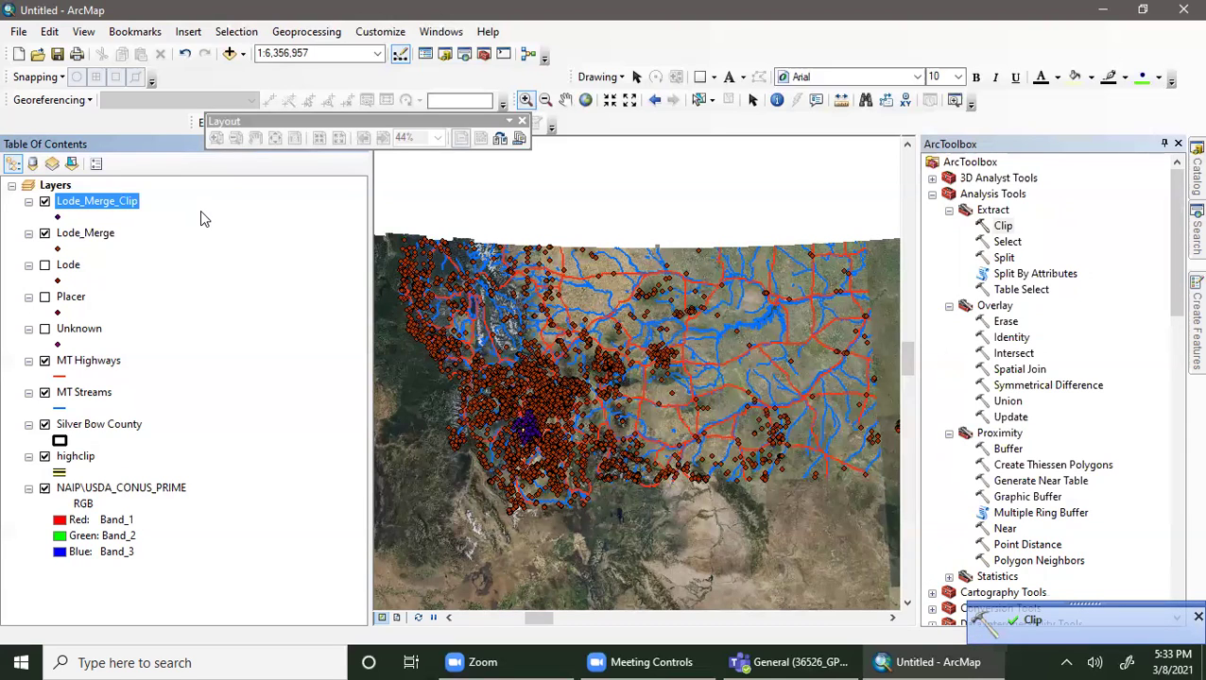
- View the attribute table of the Lode_Merge_Clip layer to examine the clipped mine records, and close it
right_click(63, 201)
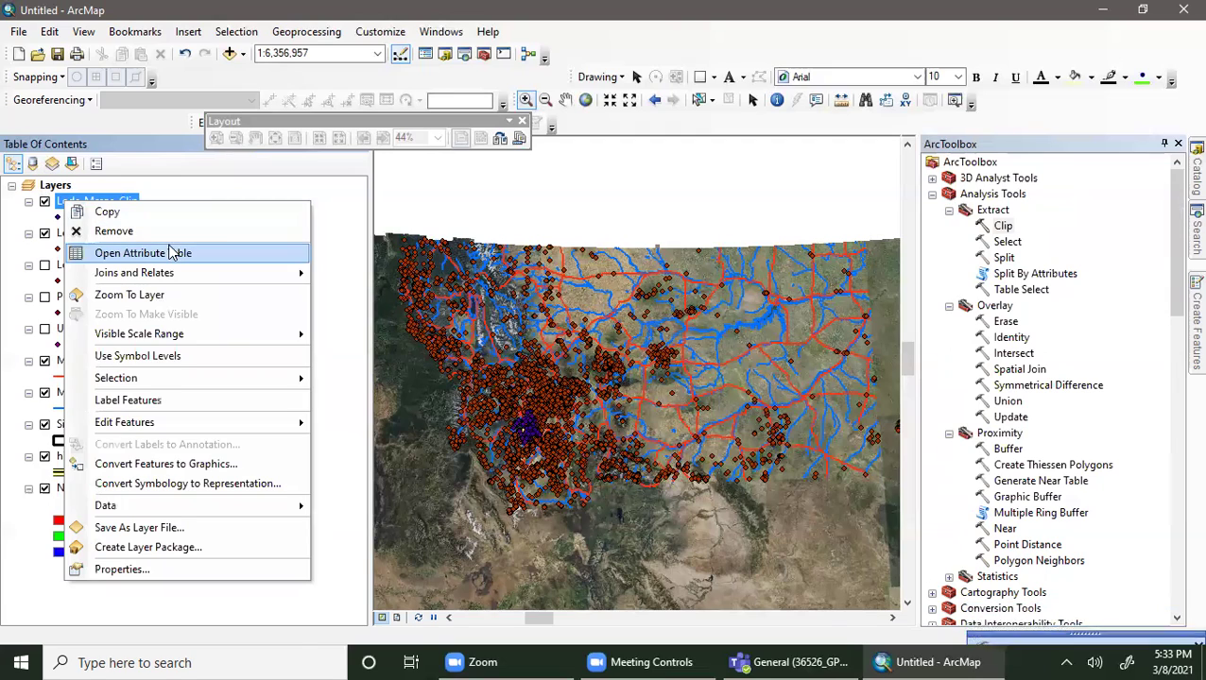
click(170, 253)
drag(542, 225, 585, 58)
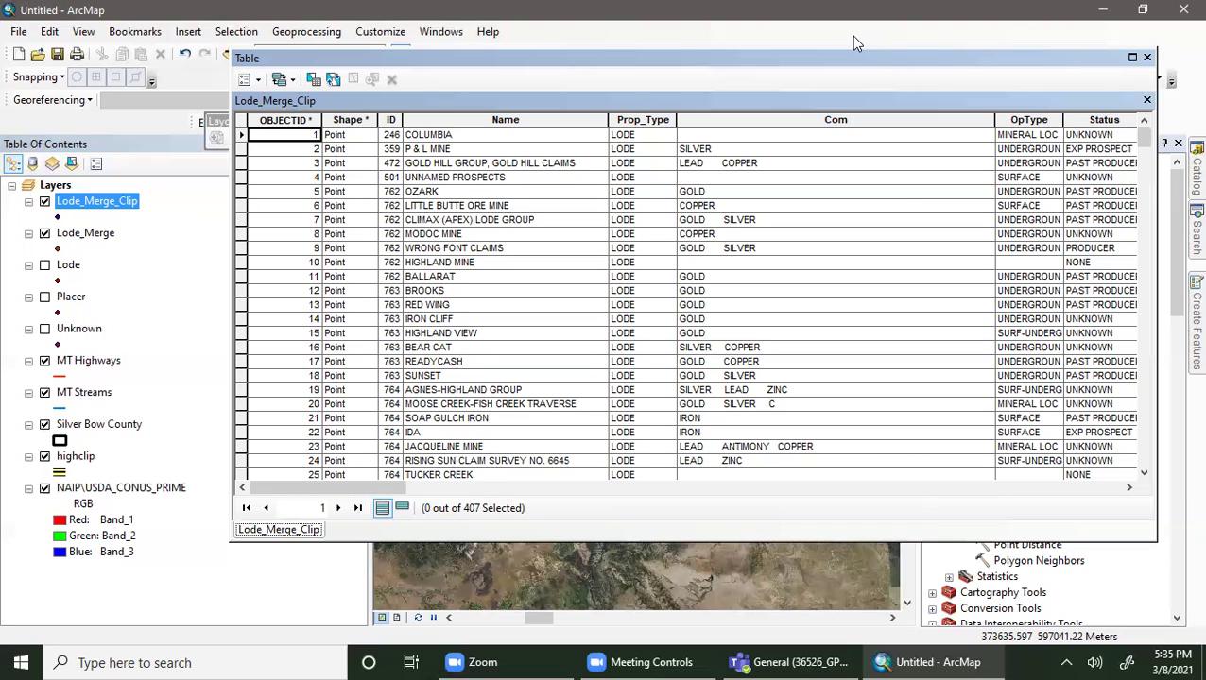
click(1146, 58)
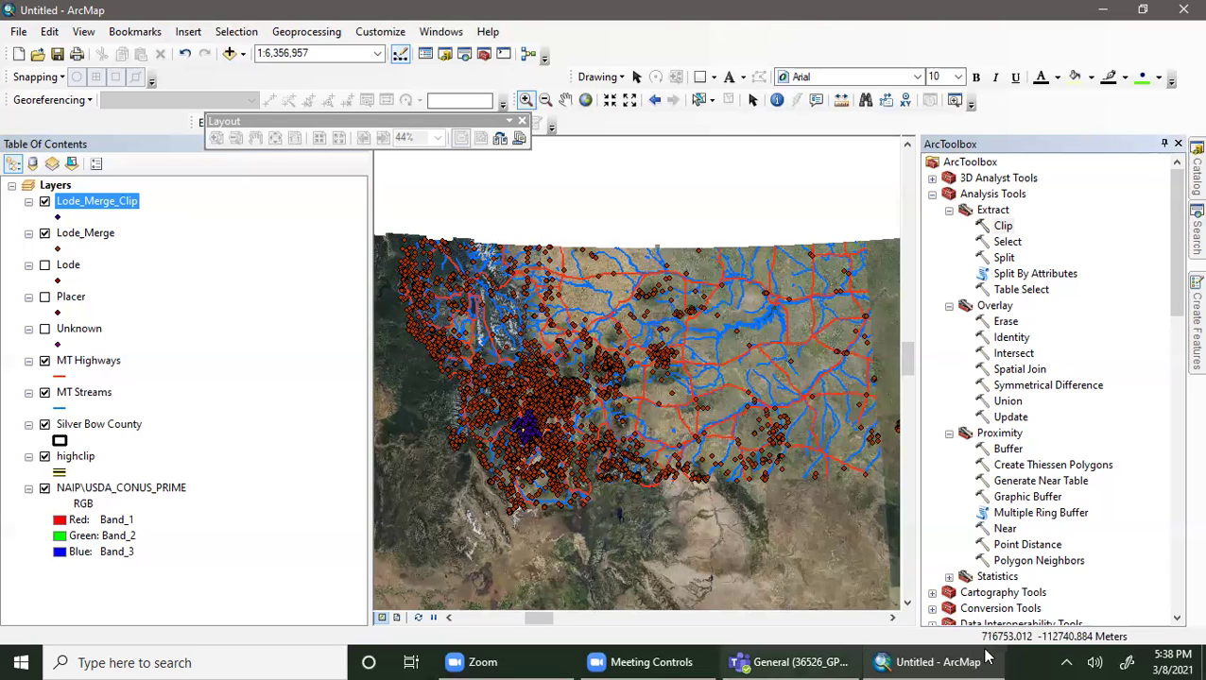
- Start the Buffer tool with Lode_Merge_Clip as the input and a linear distance of 5 miles
double_click(1009, 450)
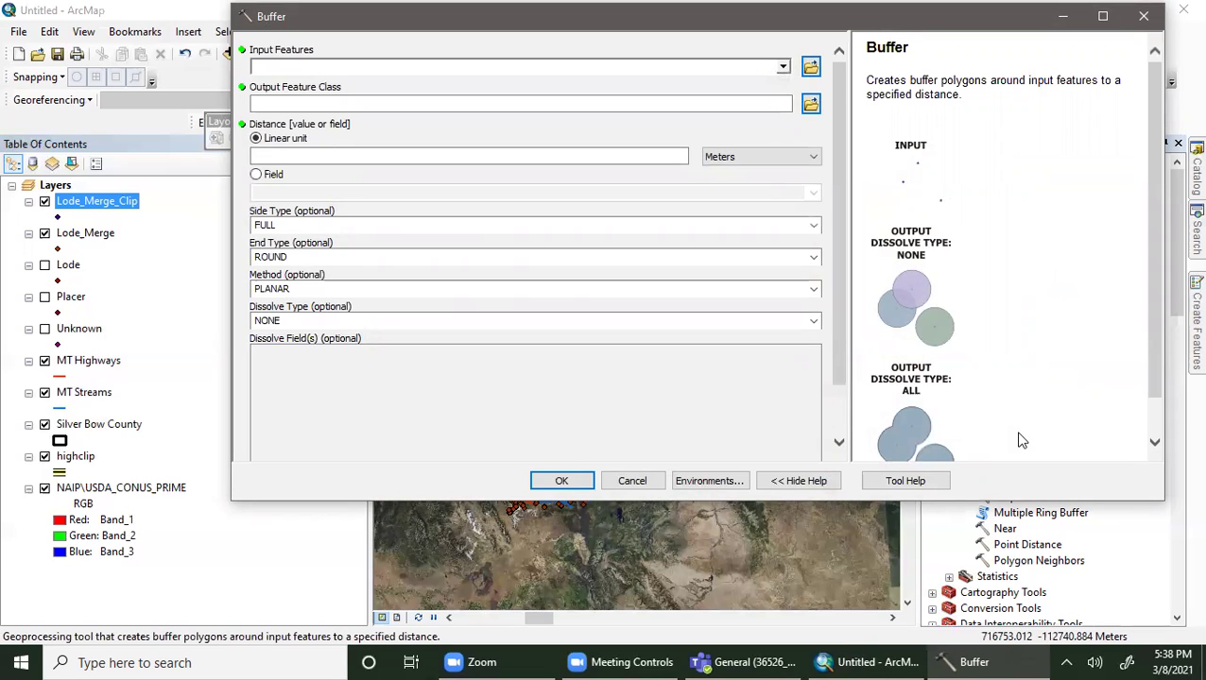
click(783, 68)
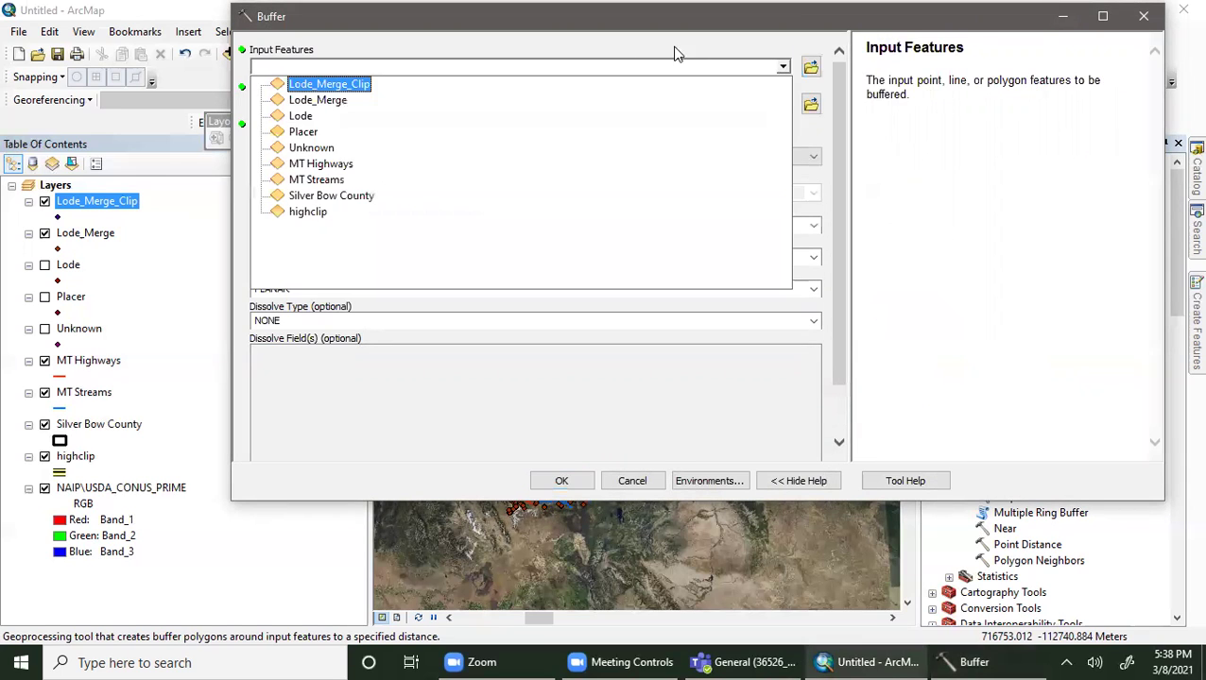
click(361, 84)
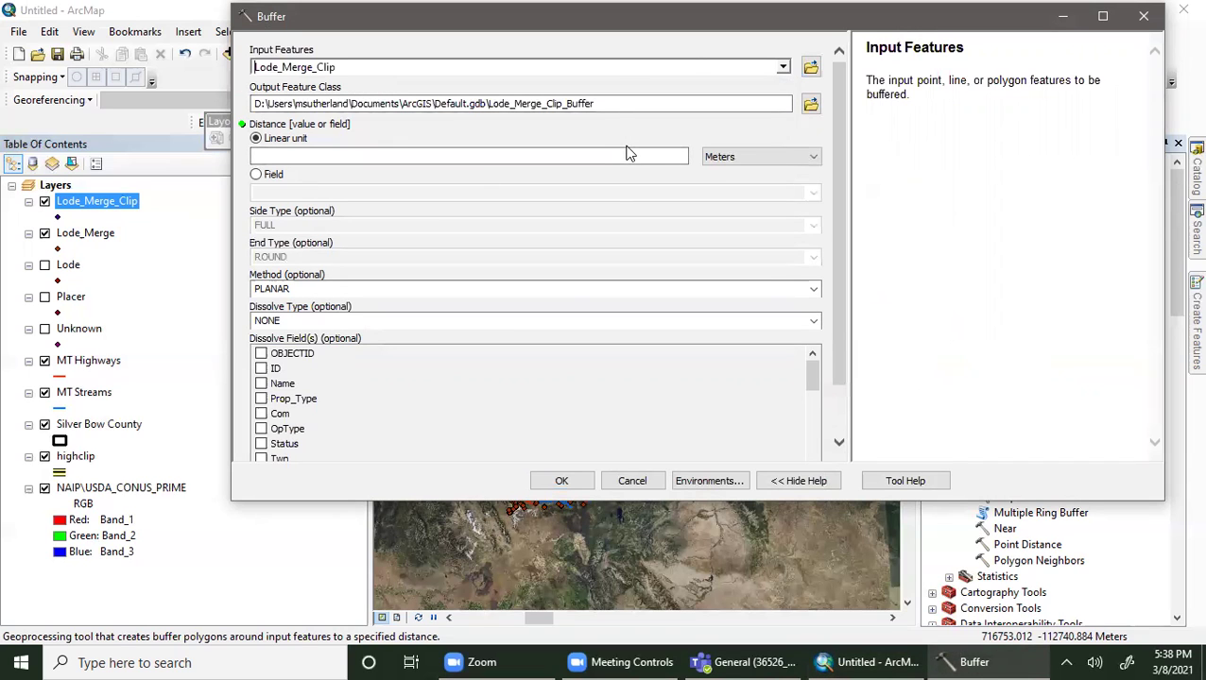
click(748, 157)
click(723, 253)
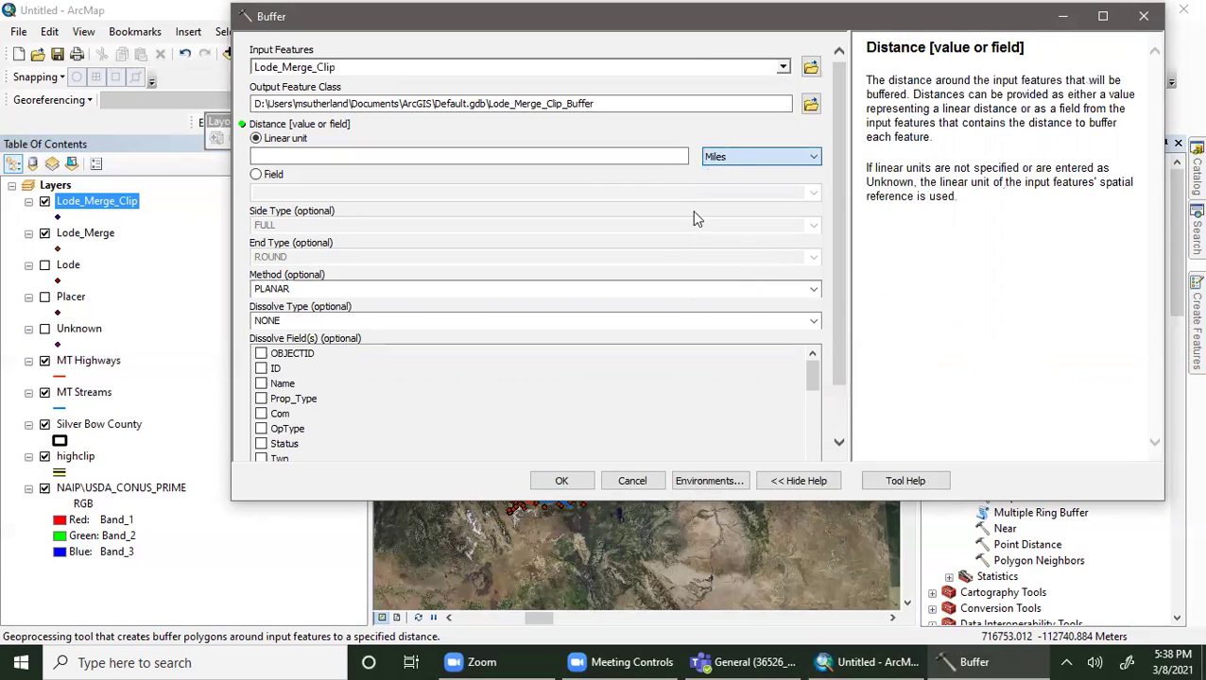
click(668, 159)
text(5)
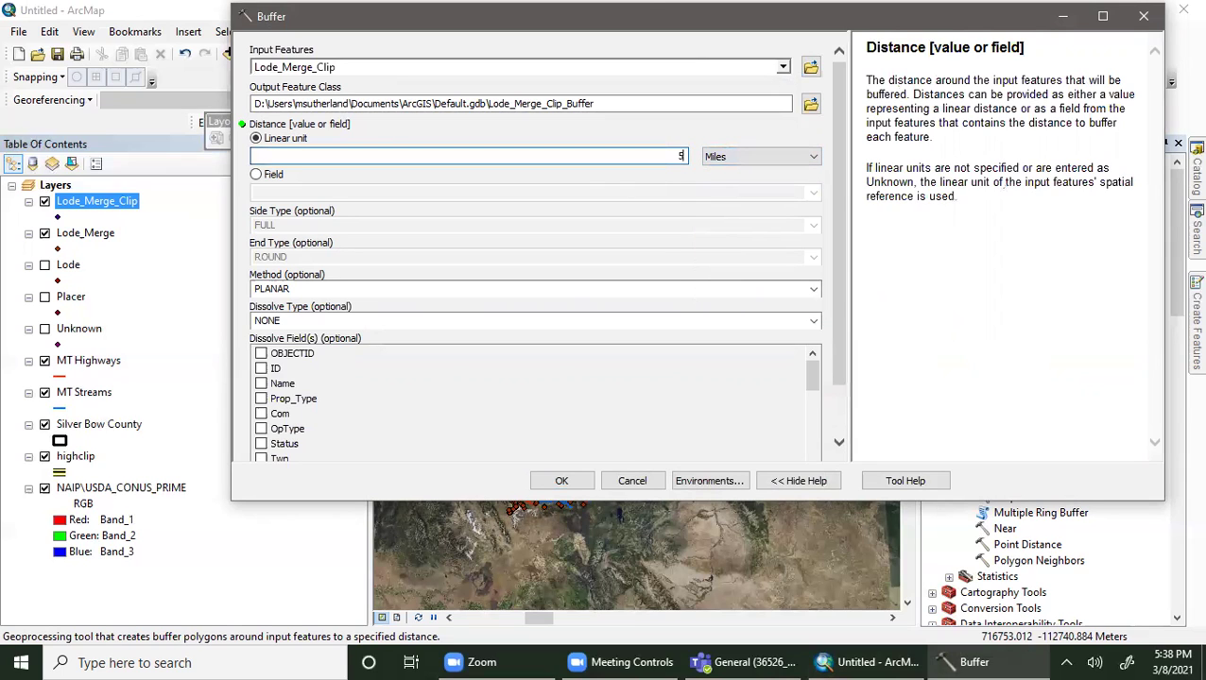
- Change the buffer input to MT Streams and run the tool with output Lode_Merge_Clip_Buffer
click(783, 68)
click(316, 180)
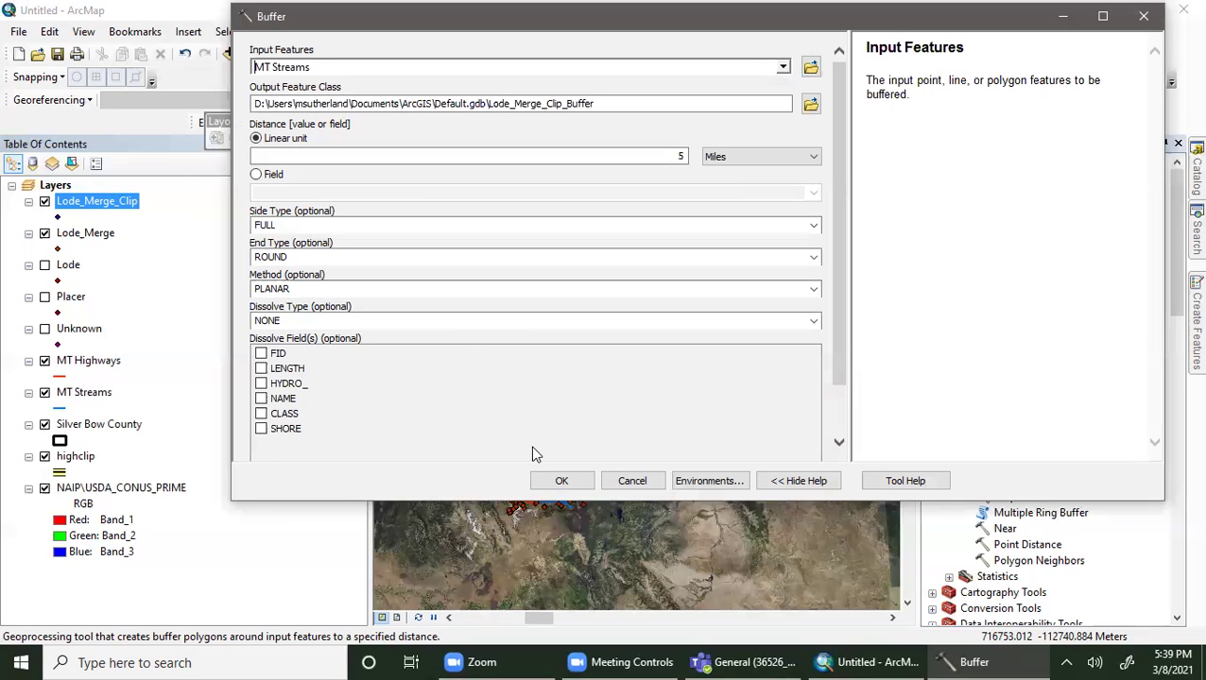
click(561, 481)
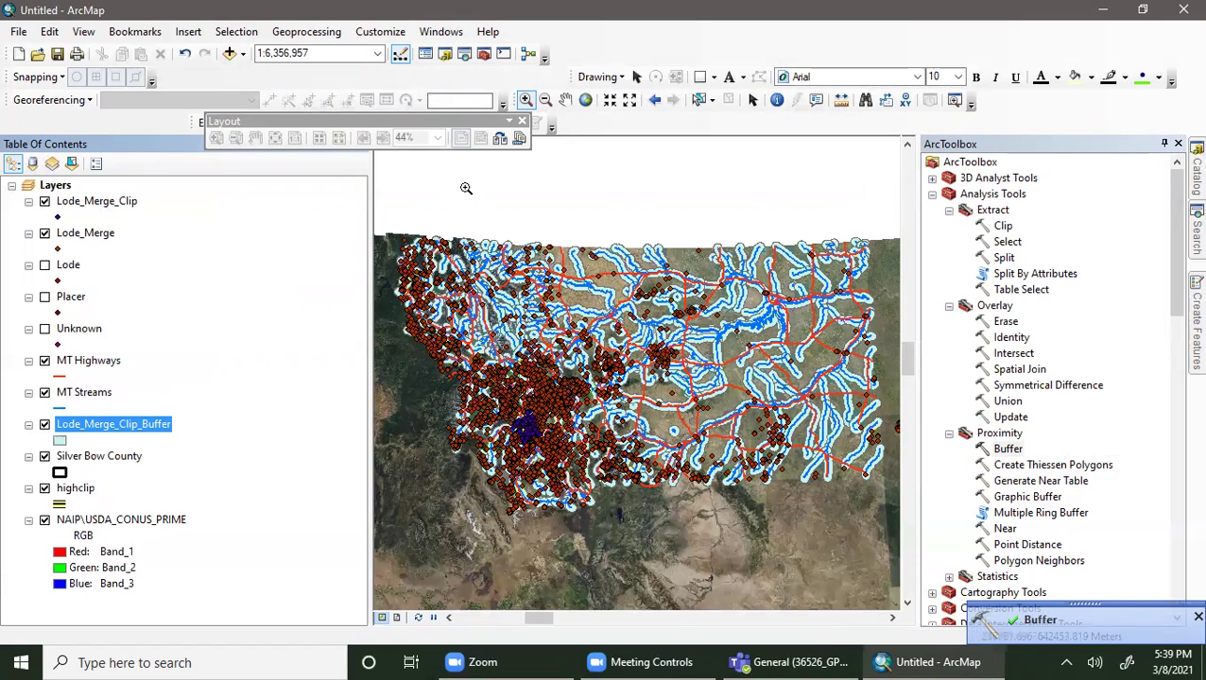
- Clip Lode_Merge_Clip with Lode_Merge_Clip_Buffer, writing the output to Lode_Merge_Clip_Clip in Default.gdb
double_click(1001, 225)
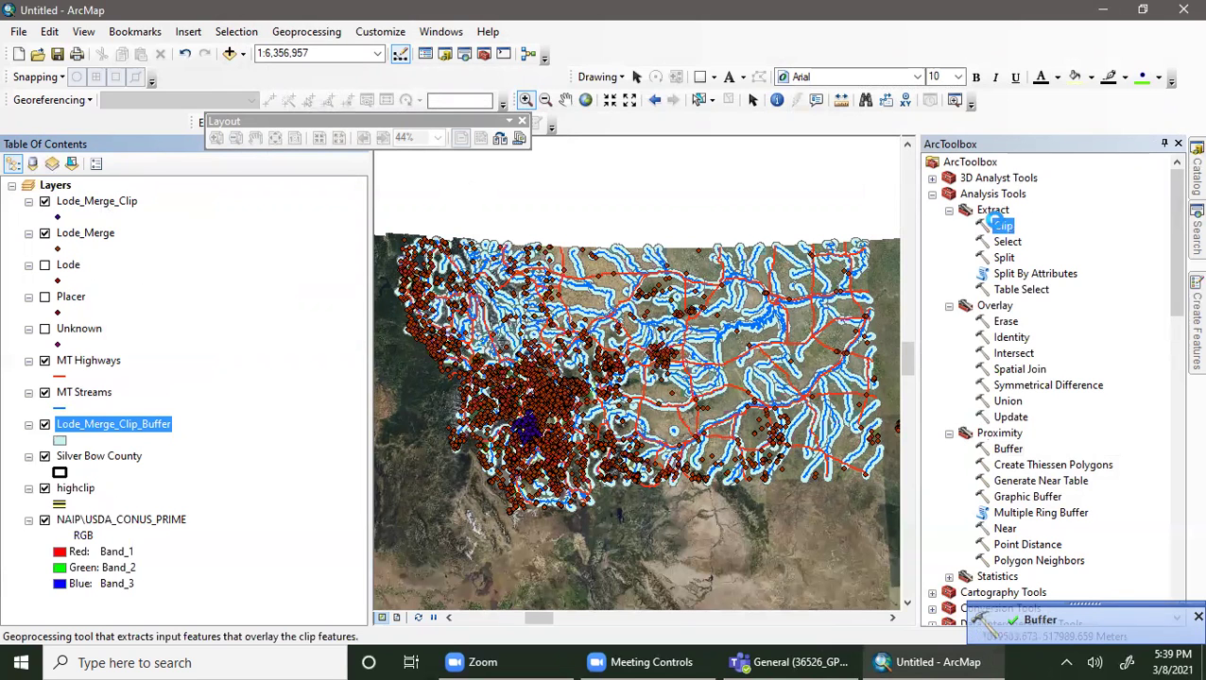
click(783, 68)
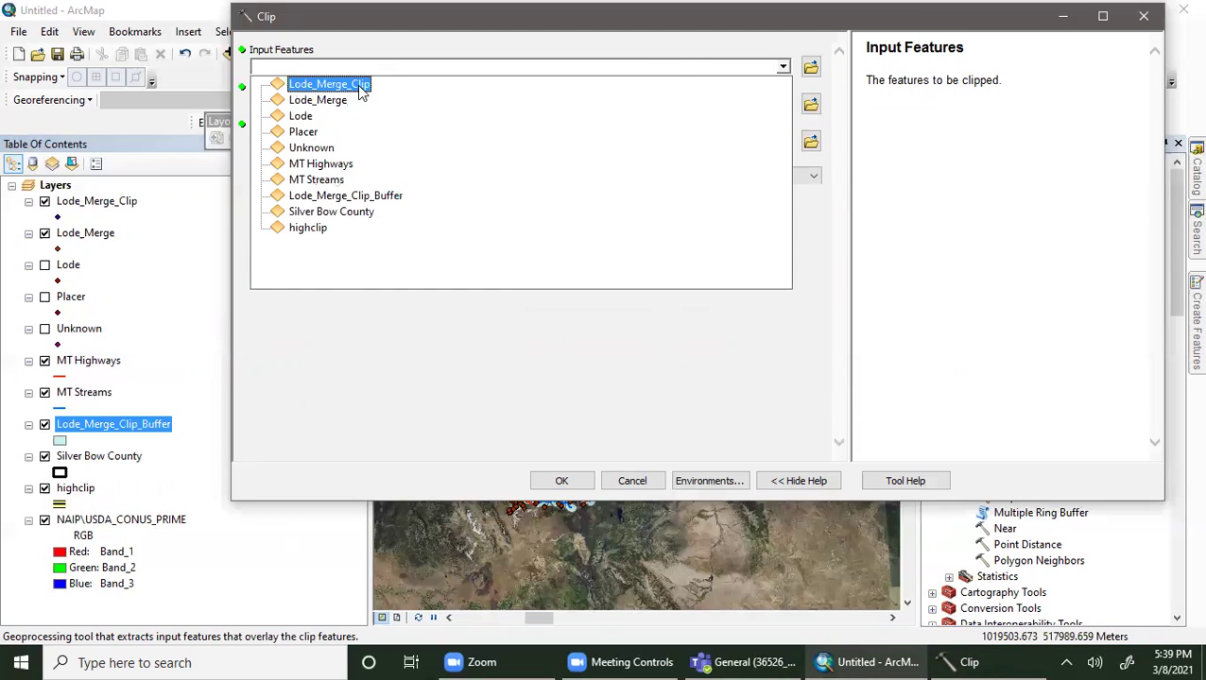
click(340, 84)
click(783, 104)
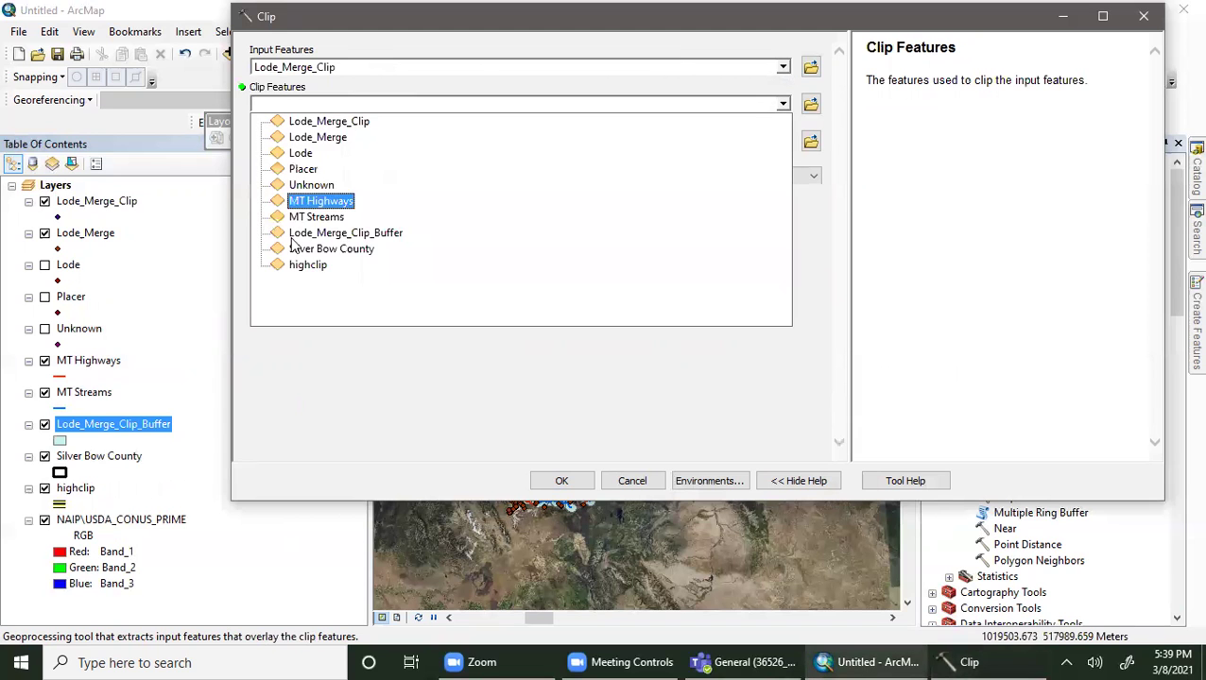
click(320, 234)
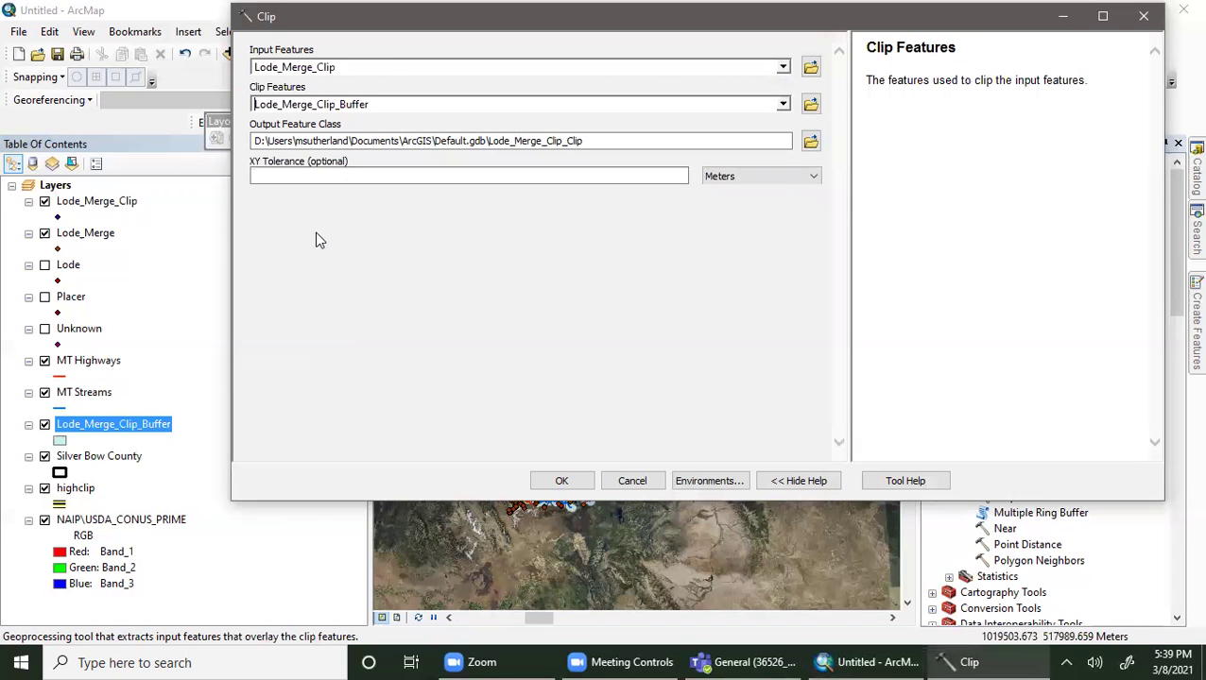
click(542, 480)
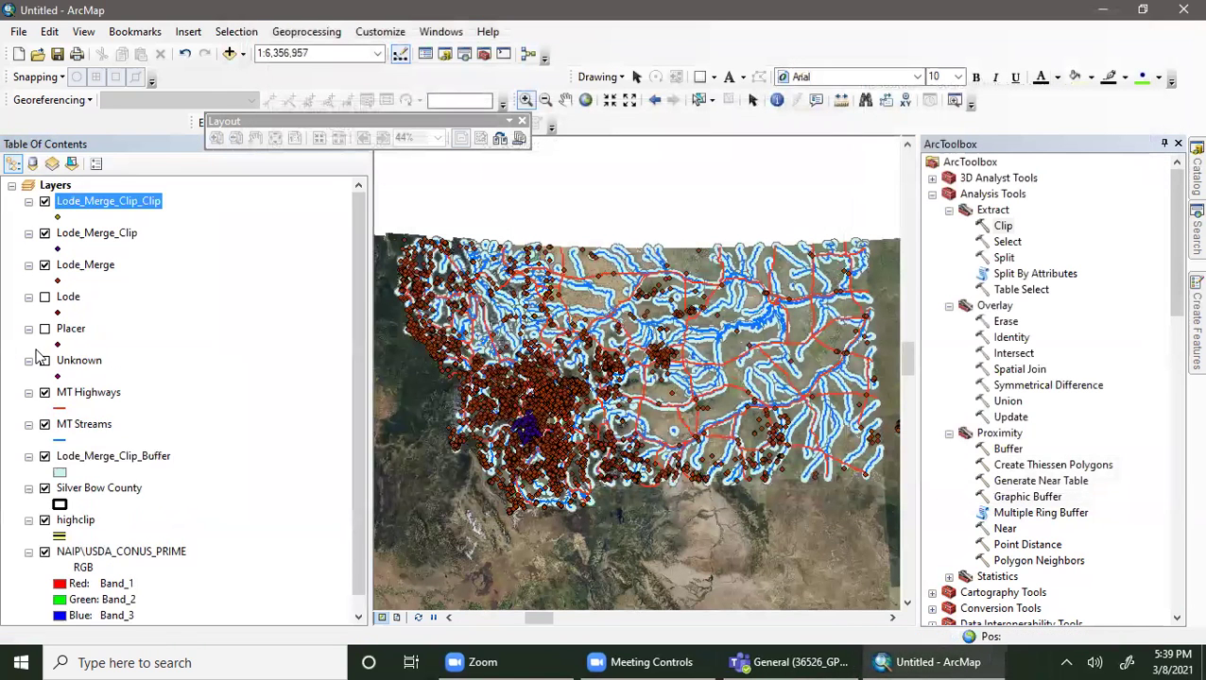
- View the attribute table of Lode_Merge_Clip_Clip to examine the mines near streams, and close it
right_click(151, 202)
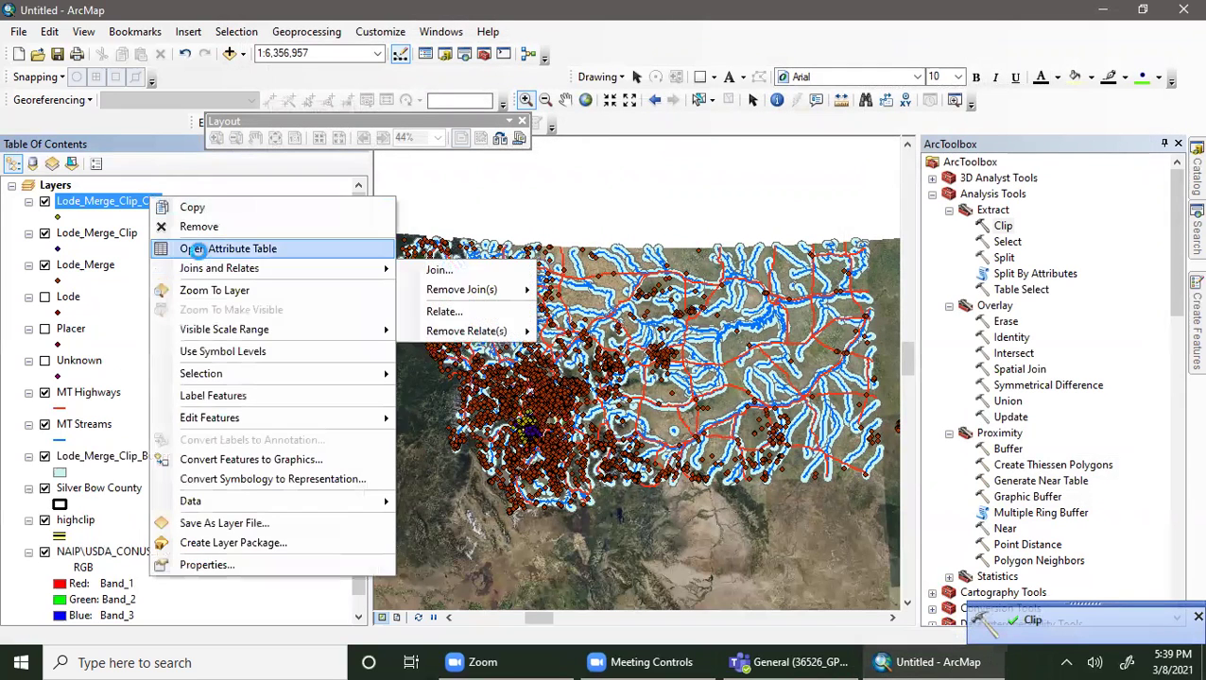
click(227, 248)
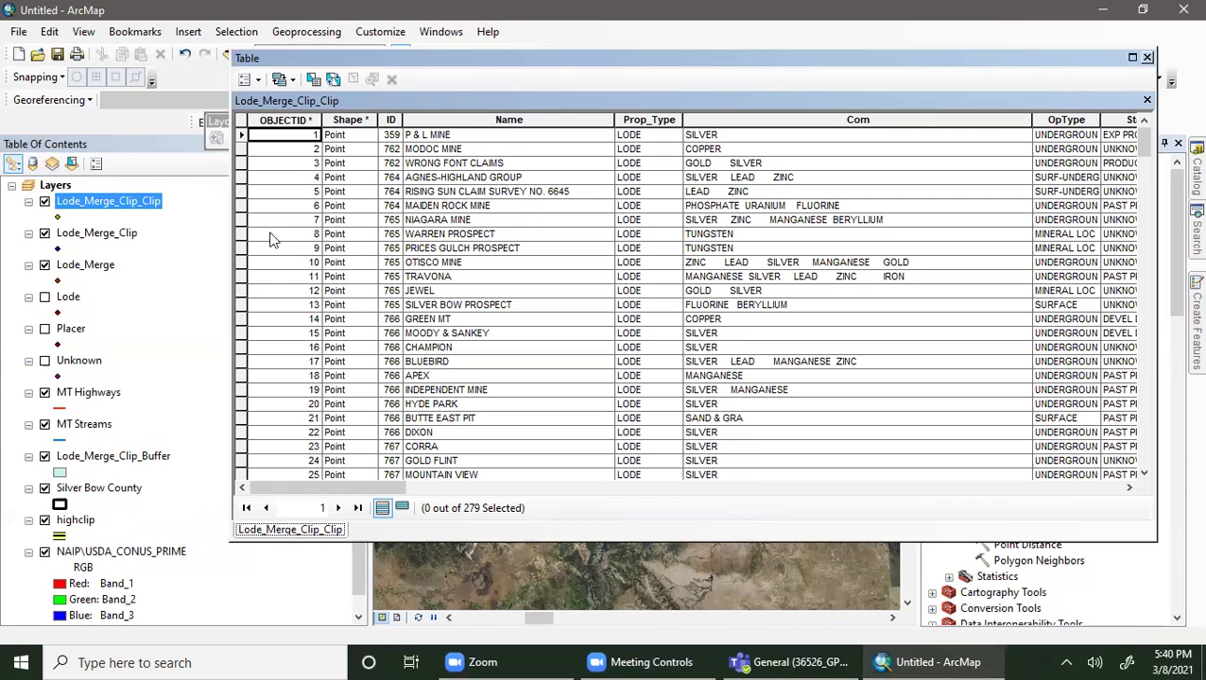
click(1147, 59)
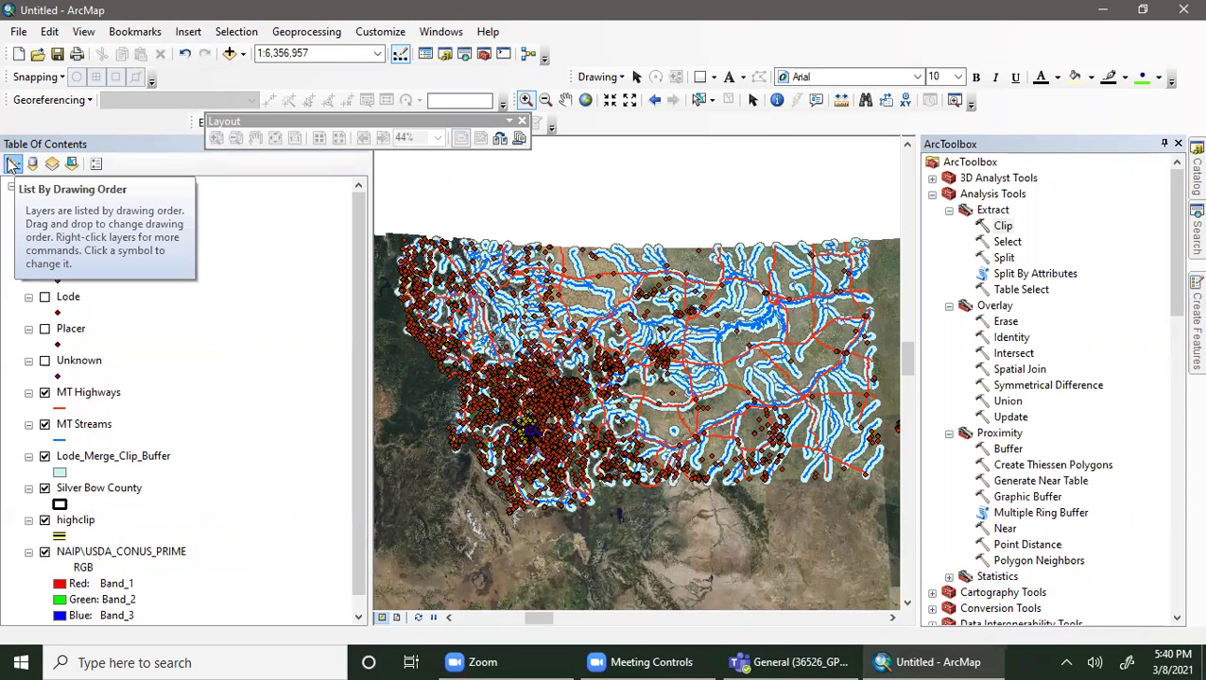
- Move the Placer, MT Streams and Lode_Merge_Clip_Buffer layers up, directly beneath Lode_Merge_Clip_Clip in the drawing order
drag(71, 328, 98, 238)
ctrl+click(81, 425)
drag(80, 426, 77, 254)
drag(102, 458, 95, 276)
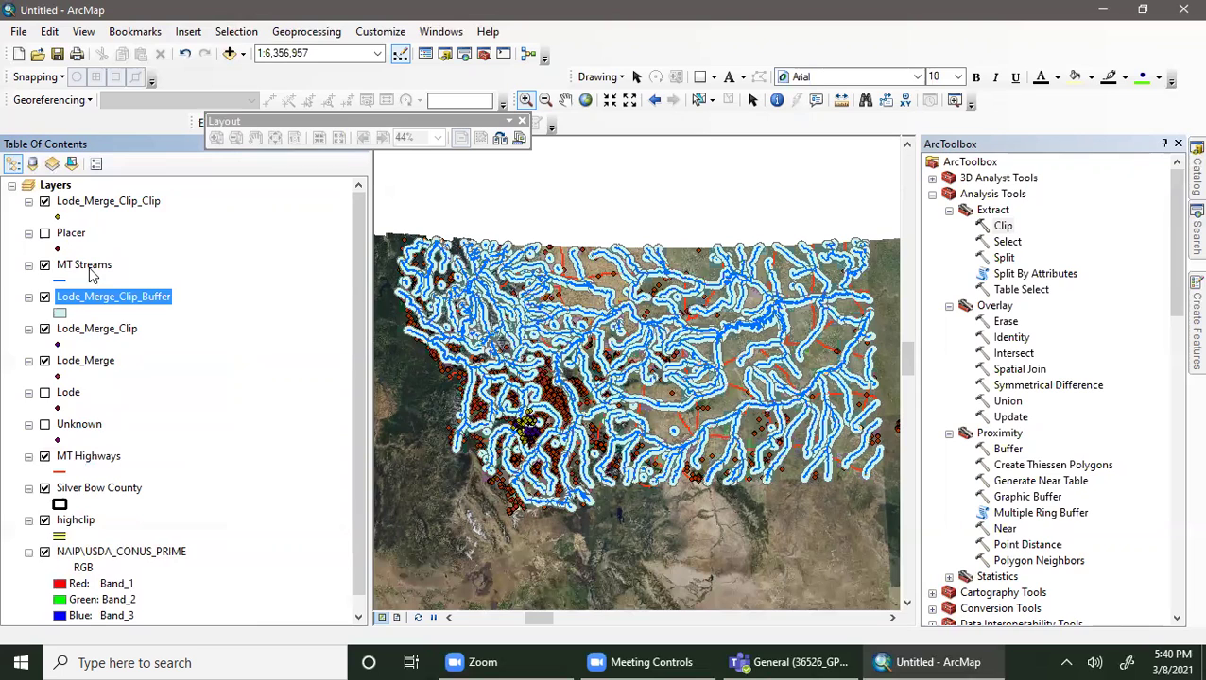
- Review the layers listed by source and by visibility
click(32, 163)
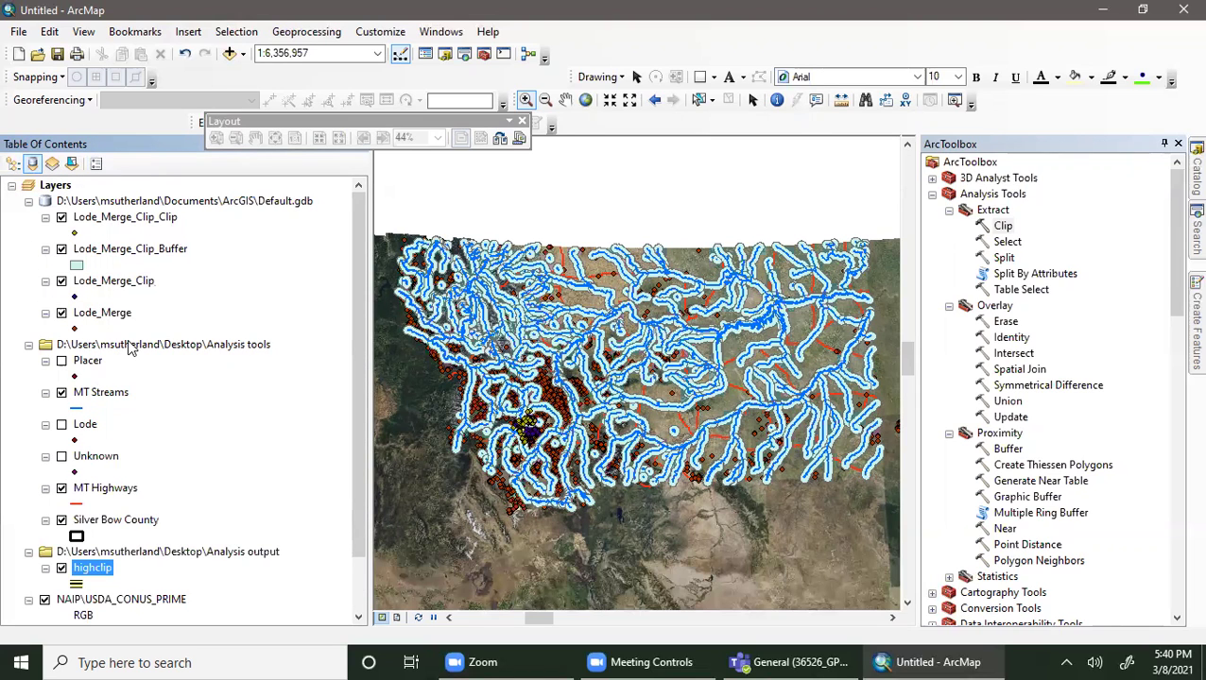
click(52, 164)
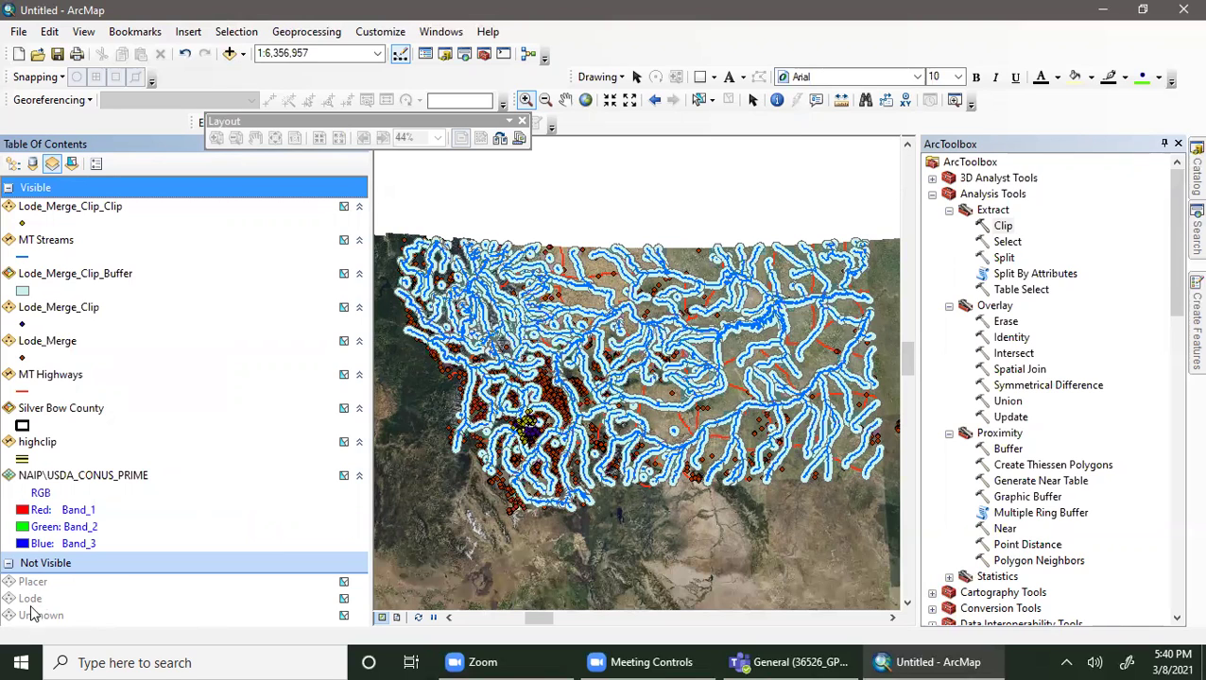
- List layers by selection and make MT Streams, Lode_Merge_Clip, Lode_Merge, Lode_Merge_Clip_Buffer, Silver Bow County, the NAIP imagery and Lode not selectable
click(71, 164)
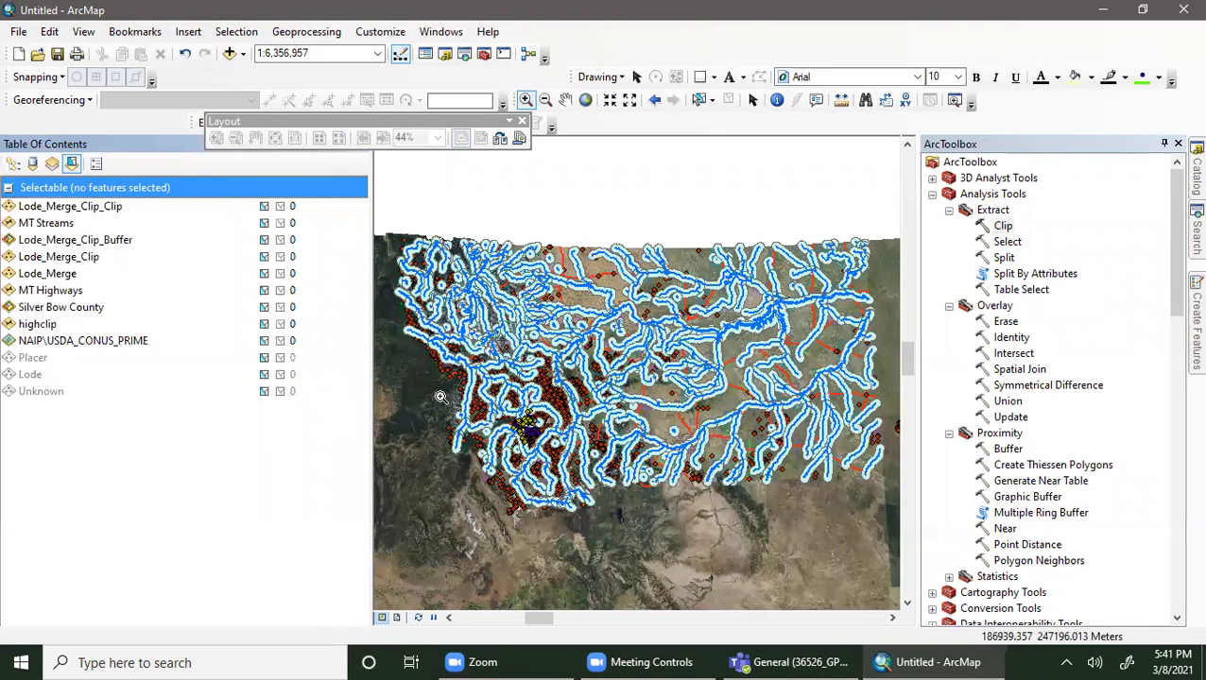
click(264, 223)
click(265, 240)
click(265, 240)
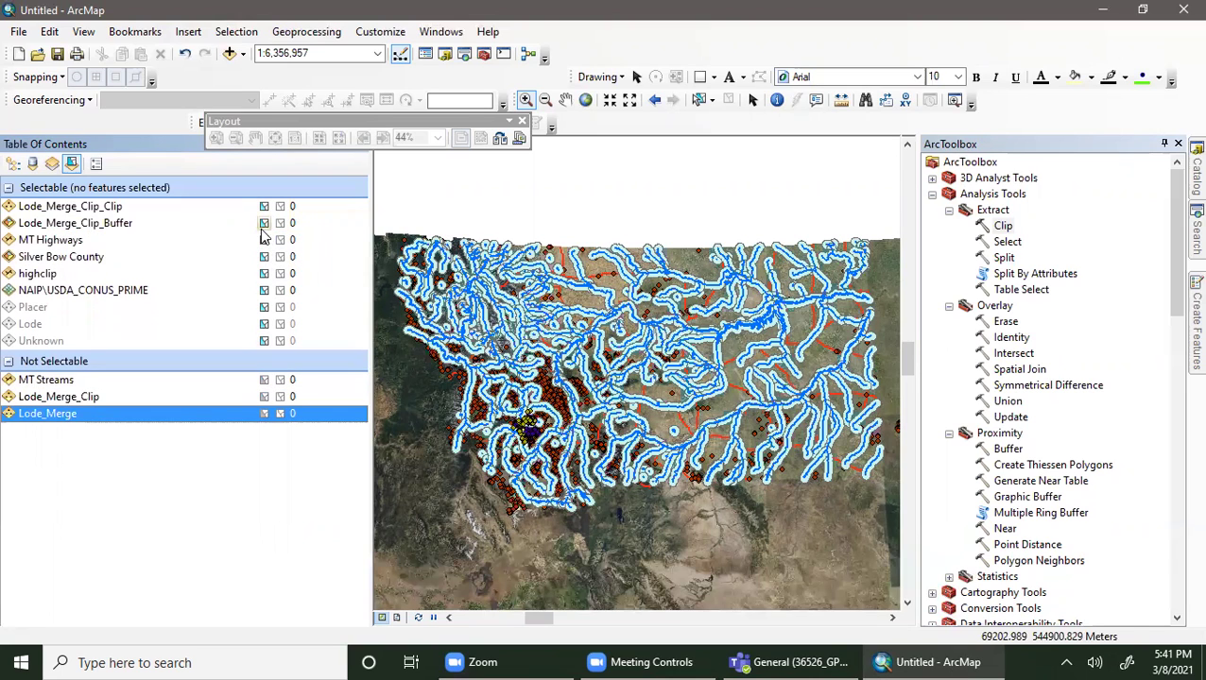
click(264, 223)
click(264, 240)
click(265, 257)
click(265, 273)
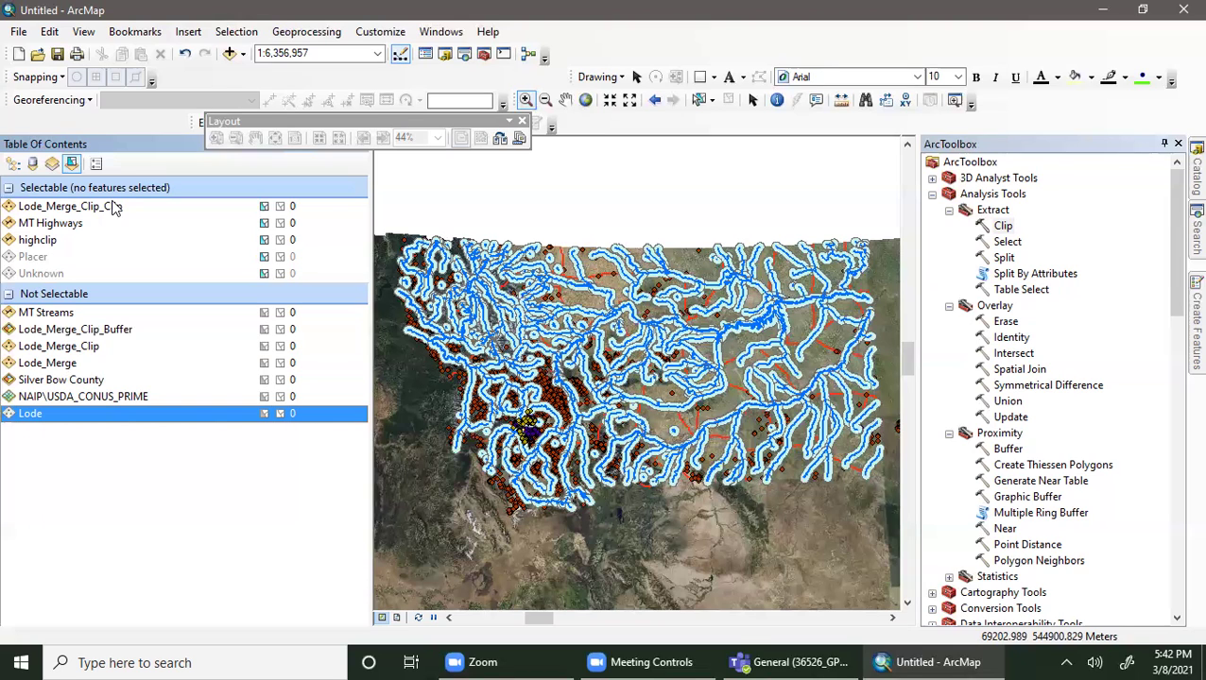
- Close the untitled map document and exit the program without saving changes
click(1181, 10)
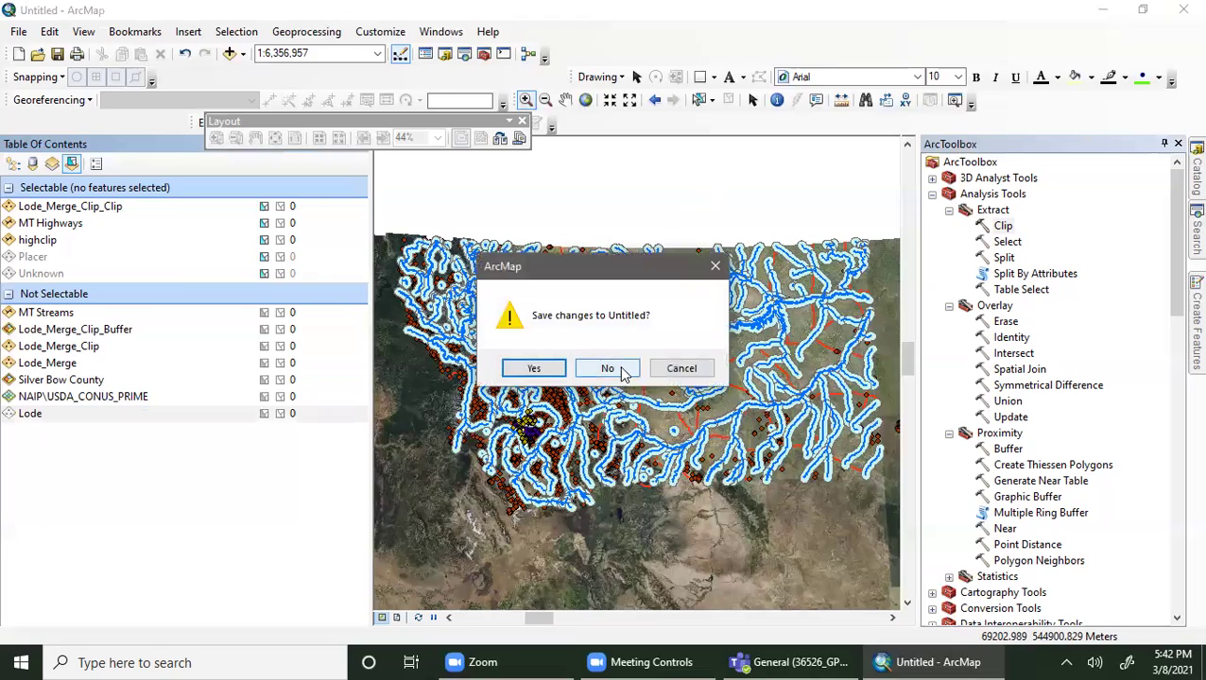
click(620, 370)
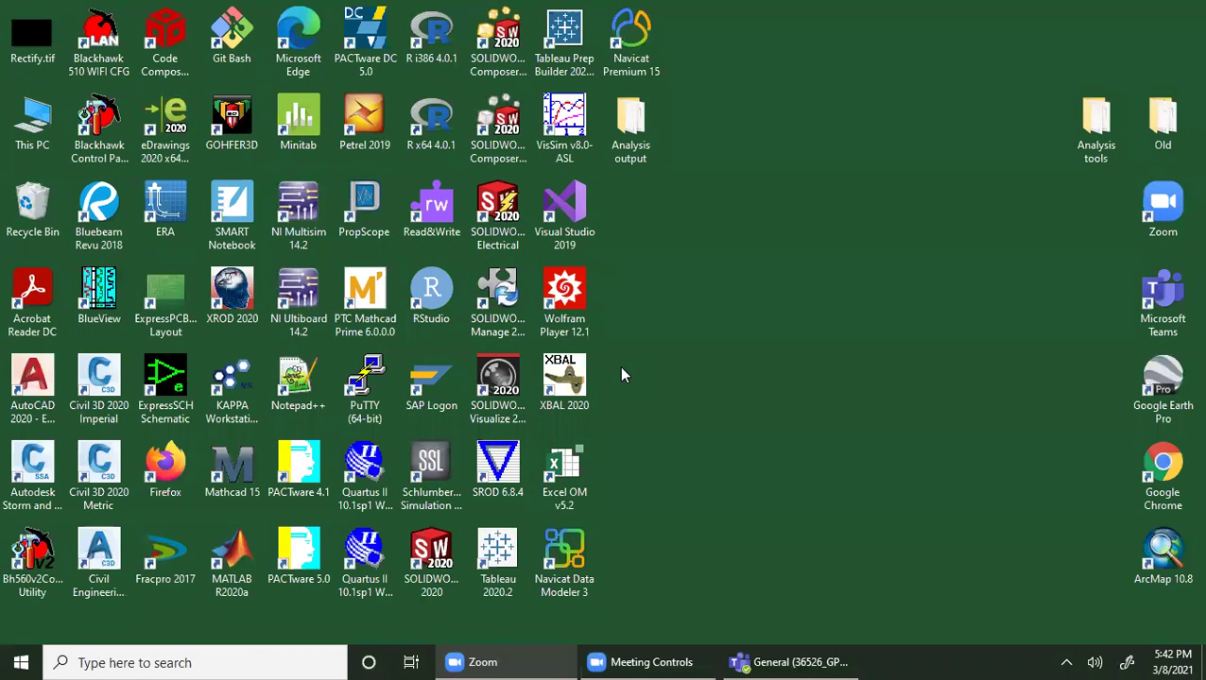